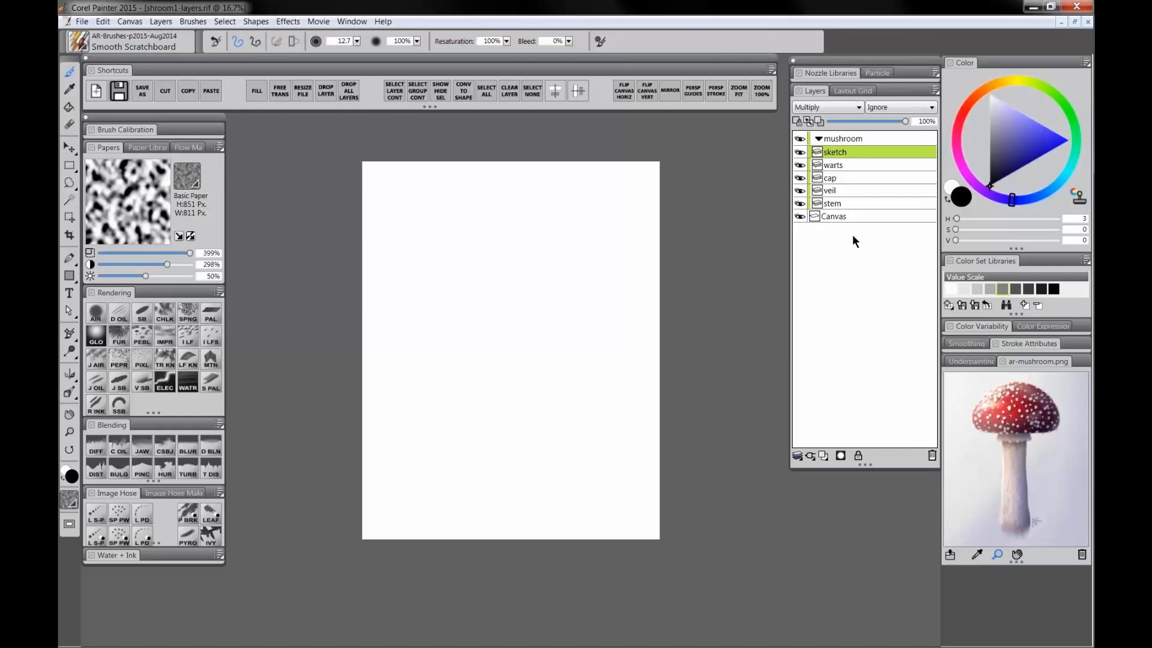
Step: On the sketch layer, set a mid-grey colour and choose the Detail Oils Brush
{"action": "left_click", "coordinate": [836, 177]}
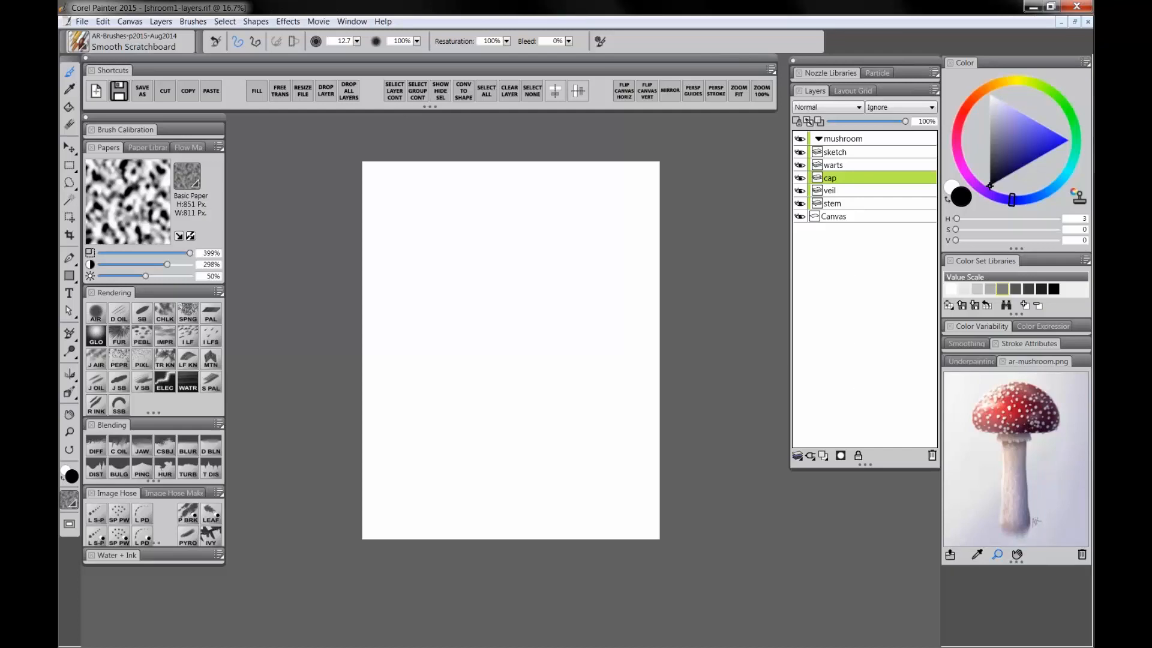
{"action": "left_click", "coordinate": [841, 150]}
{"action": "left_click_drag", "start_coordinate": [1011, 149], "coordinate": [990, 146]}
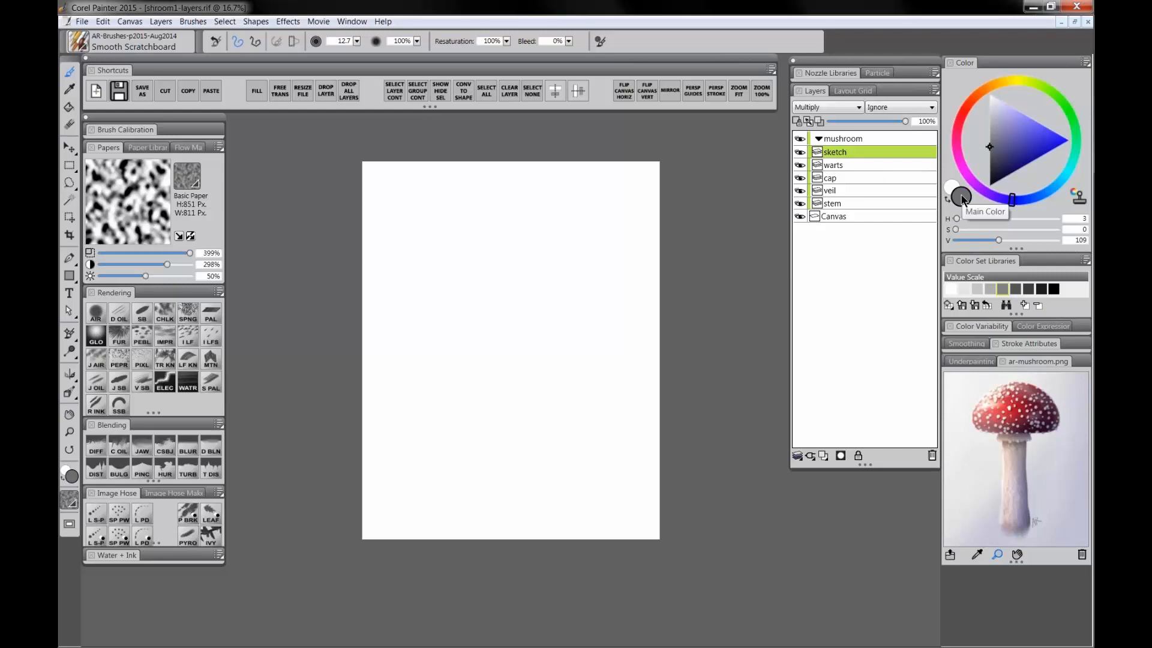
{"action": "left_click", "coordinate": [118, 318]}
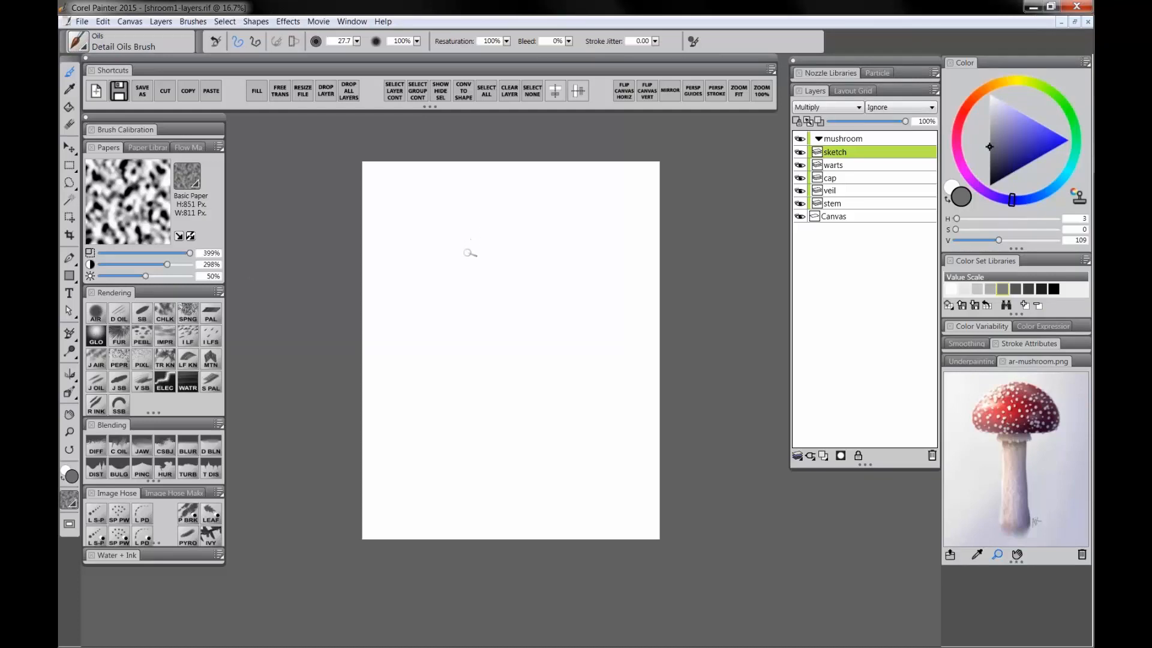
{"action": "left_click_drag", "start_coordinate": [468, 252], "coordinate": [473, 319]}
{"action": "mouse_move", "coordinate": [484, 233]}
{"action": "left_mouse_down"}
{"action": "mouse_move", "coordinate": [475, 321]}
{"action": "mouse_move", "coordinate": [485, 354]}
{"action": "left_mouse_up"}
{"action": "left_click_drag", "start_coordinate": [476, 318], "coordinate": [488, 352]}
{"action": "key", "text": "ctrl+z"}
{"action": "key", "text": "ctrl+z"}
{"action": "key", "text": "ctrl+z"}
{"action": "key", "text": "ctrl+z"}
Step: Enable Mirror Painting with a vertical symmetry axis and return to the Brush tool
{"action": "scroll", "coordinate": [552, 334], "scroll_direction": "up", "scroll_amount": 2}
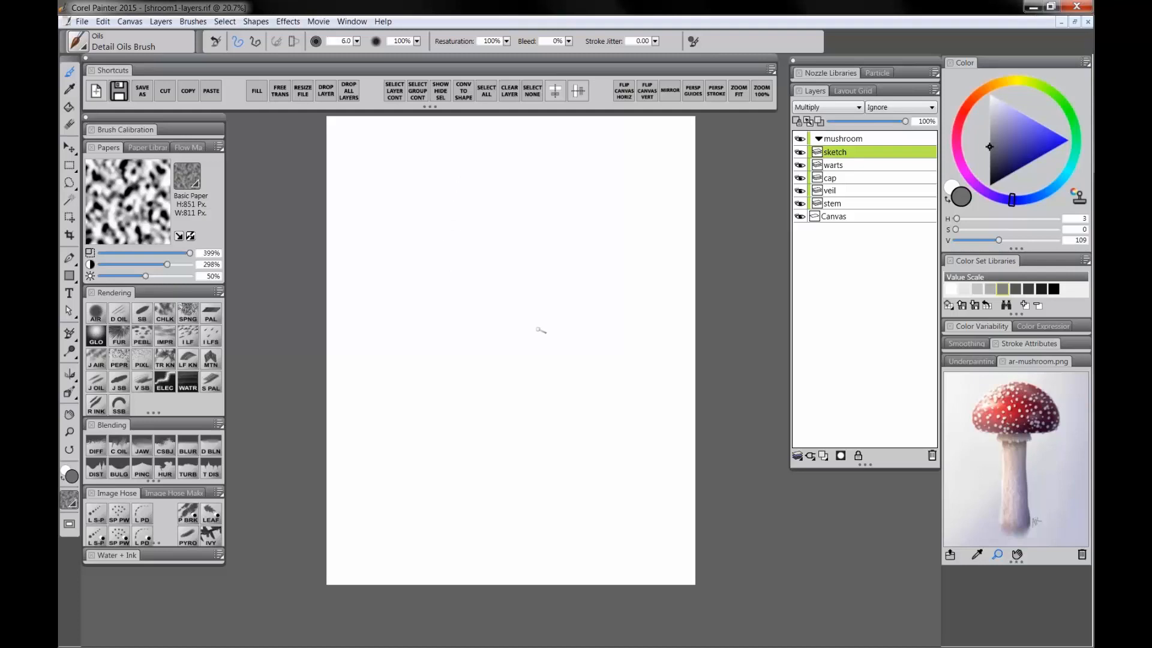
{"action": "left_click_drag", "start_coordinate": [536, 325], "coordinate": [535, 344]}
{"action": "scroll", "coordinate": [542, 342], "scroll_direction": "up", "scroll_amount": 2}
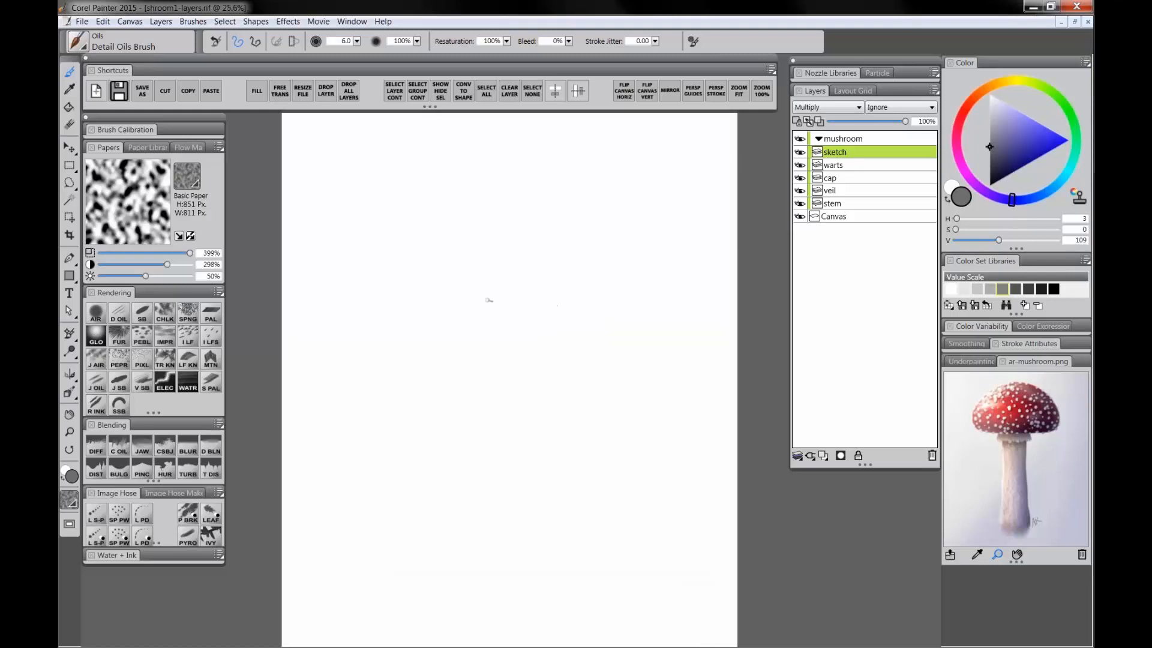
{"action": "left_click", "coordinate": [70, 377]}
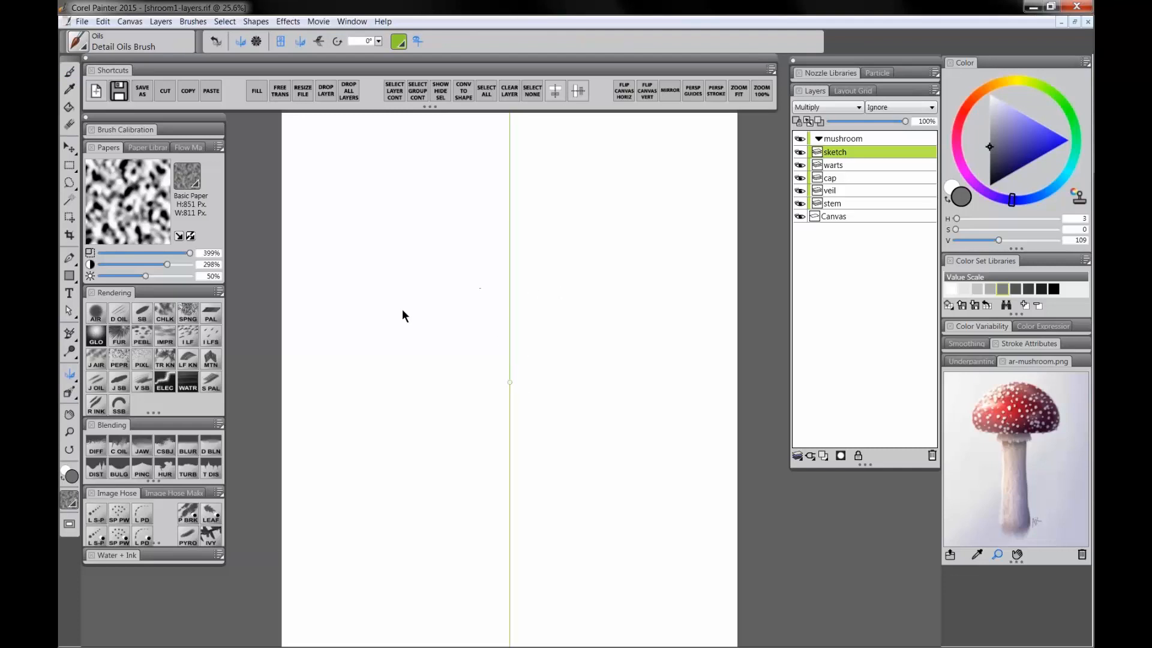
{"action": "left_click", "coordinate": [70, 73]}
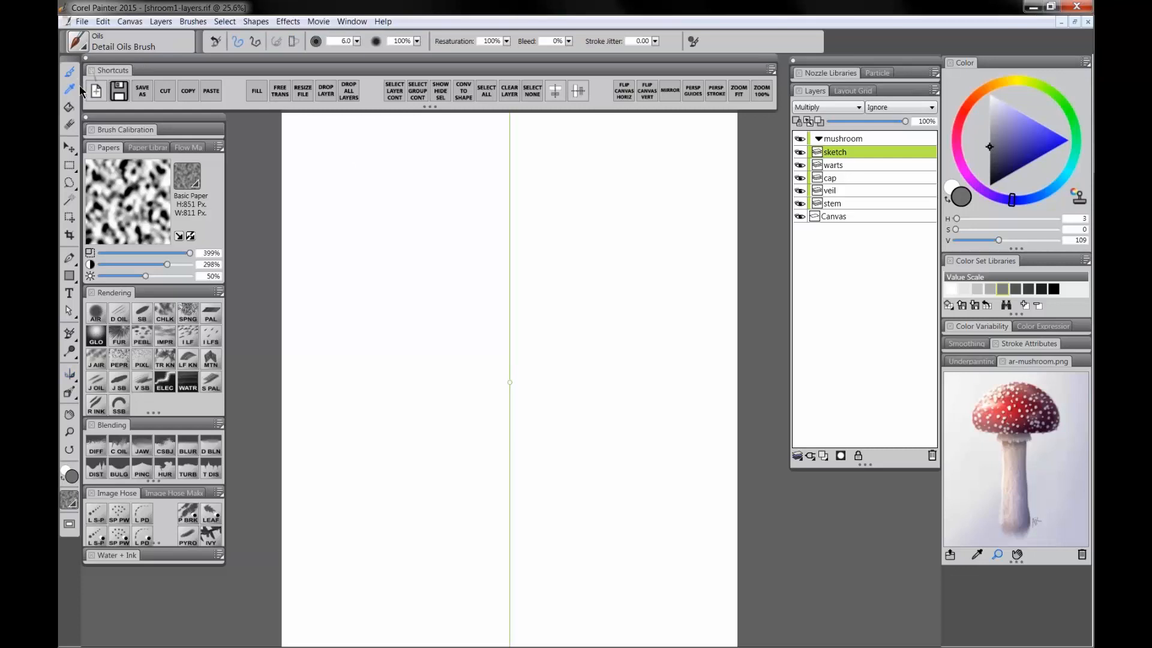
Step: Sketch the mushroom cap's dome outline with mirrored strokes
{"action": "mouse_move", "coordinate": [441, 226]}
{"action": "left_mouse_down"}
{"action": "mouse_move", "coordinate": [389, 287]}
{"action": "mouse_move", "coordinate": [393, 328]}
{"action": "mouse_move", "coordinate": [396, 272]}
{"action": "left_mouse_up"}
{"action": "key", "text": "ctrl+z"}
{"action": "left_click", "coordinate": [70, 434]}
{"action": "left_click", "coordinate": [473, 363], "text": "alt"}
{"action": "left_click_drag", "start_coordinate": [539, 390], "coordinate": [536, 386]}
{"action": "key", "text": "b"}
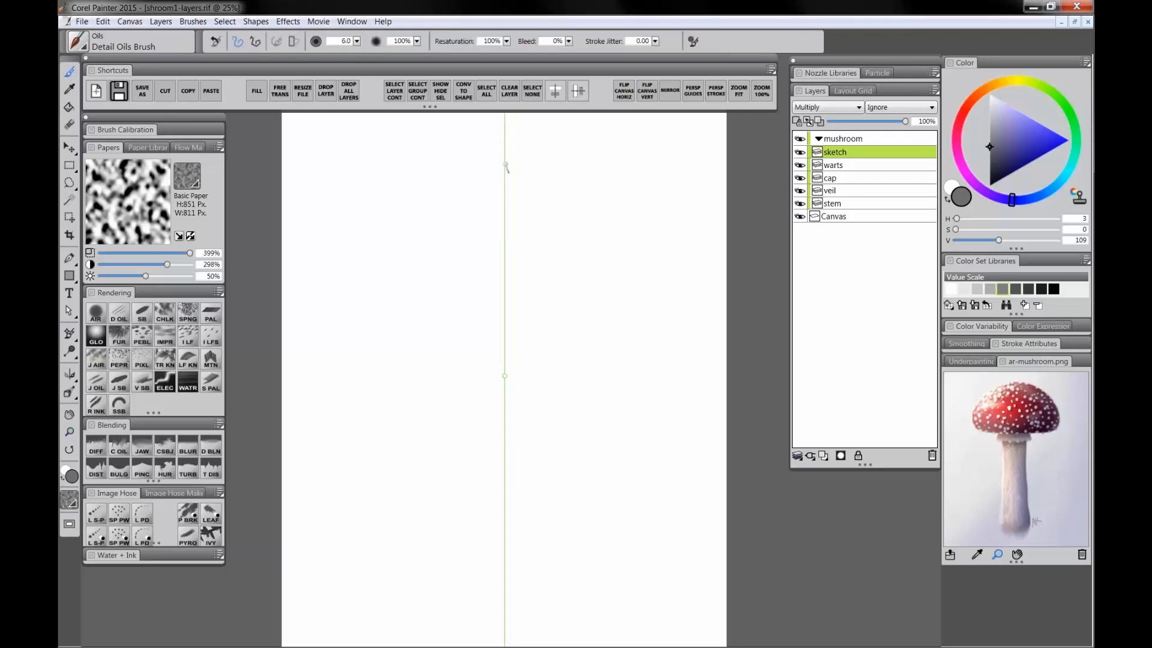
{"action": "mouse_move", "coordinate": [505, 161]}
{"action": "left_mouse_down"}
{"action": "mouse_move", "coordinate": [408, 198]}
{"action": "mouse_move", "coordinate": [372, 272]}
{"action": "mouse_move", "coordinate": [396, 212]}
{"action": "mouse_move", "coordinate": [342, 259]}
{"action": "mouse_move", "coordinate": [381, 175]}
{"action": "mouse_move", "coordinate": [435, 152]}
{"action": "left_mouse_up"}
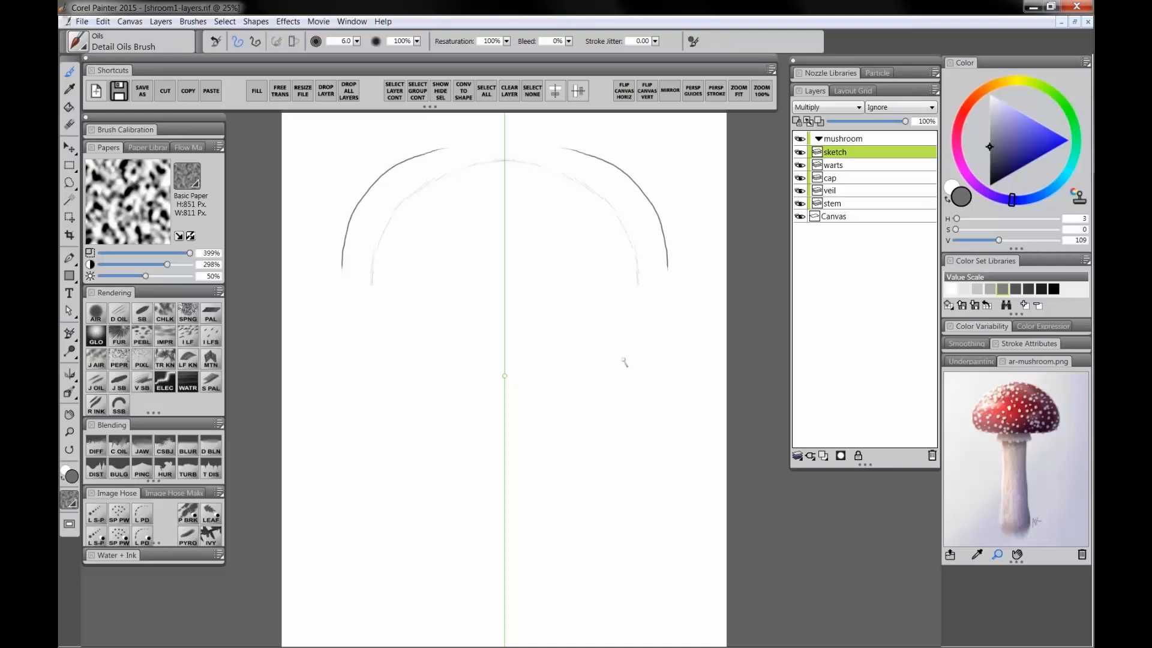
{"action": "key", "text": "ctrl+z"}
{"action": "mouse_move", "coordinate": [502, 160]}
{"action": "left_mouse_down"}
{"action": "mouse_move", "coordinate": [462, 169]}
{"action": "mouse_move", "coordinate": [496, 162]}
{"action": "mouse_move", "coordinate": [443, 169]}
{"action": "mouse_move", "coordinate": [405, 195]}
{"action": "mouse_move", "coordinate": [370, 281]}
{"action": "mouse_move", "coordinate": [405, 307]}
{"action": "mouse_move", "coordinate": [514, 312]}
{"action": "left_mouse_up"}
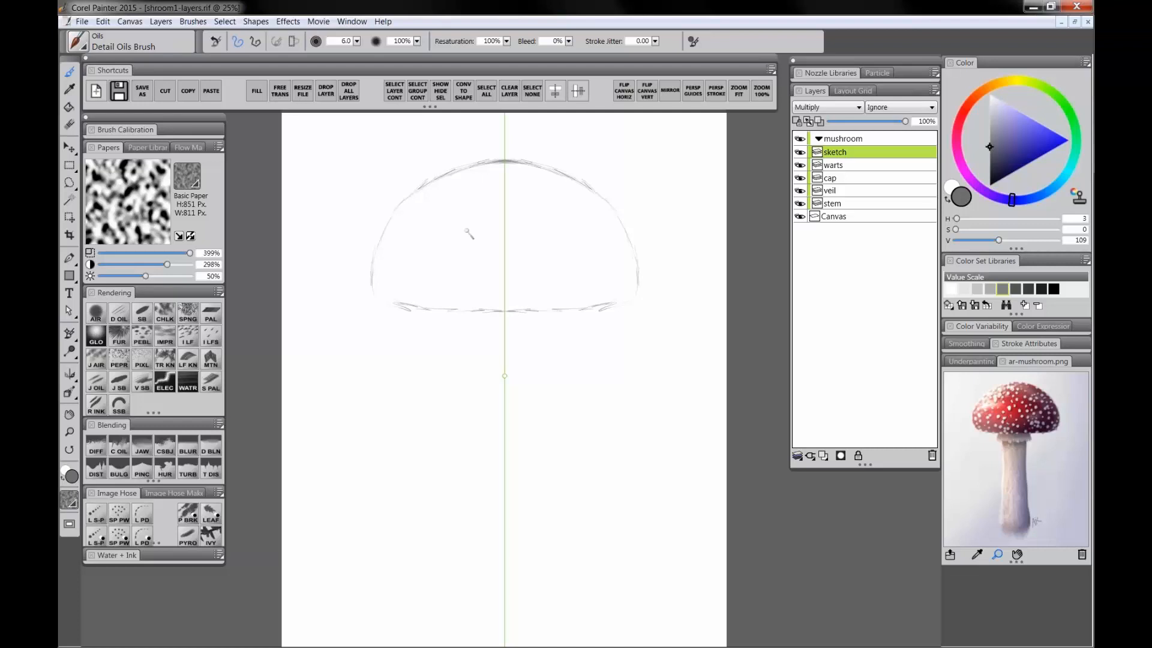
Step: Refine the cap outline and sketch the ragged veil and the long stem below it
{"action": "left_click_drag", "start_coordinate": [382, 234], "coordinate": [409, 195]}
{"action": "mouse_move", "coordinate": [444, 310]}
{"action": "left_mouse_down"}
{"action": "mouse_move", "coordinate": [501, 315]}
{"action": "mouse_move", "coordinate": [484, 309]}
{"action": "mouse_move", "coordinate": [449, 349]}
{"action": "mouse_move", "coordinate": [501, 362]}
{"action": "left_mouse_up"}
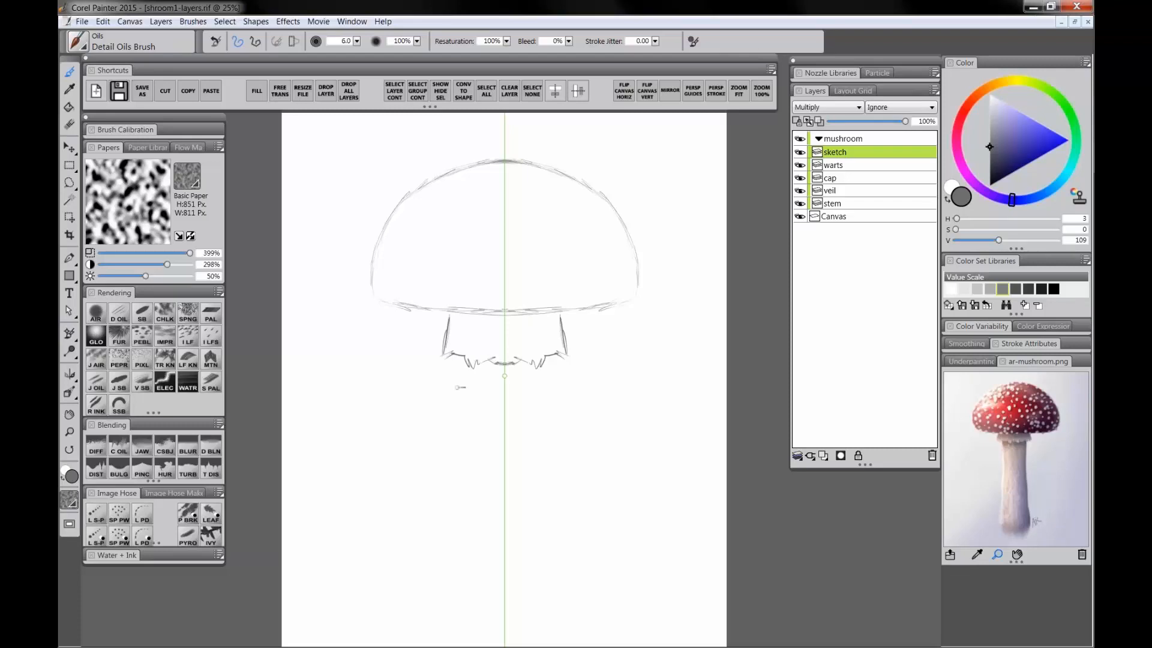
{"action": "mouse_move", "coordinate": [455, 397]}
{"action": "left_mouse_down"}
{"action": "mouse_move", "coordinate": [450, 605]}
{"action": "mouse_move", "coordinate": [513, 623]}
{"action": "mouse_move", "coordinate": [549, 608]}
{"action": "left_mouse_up"}
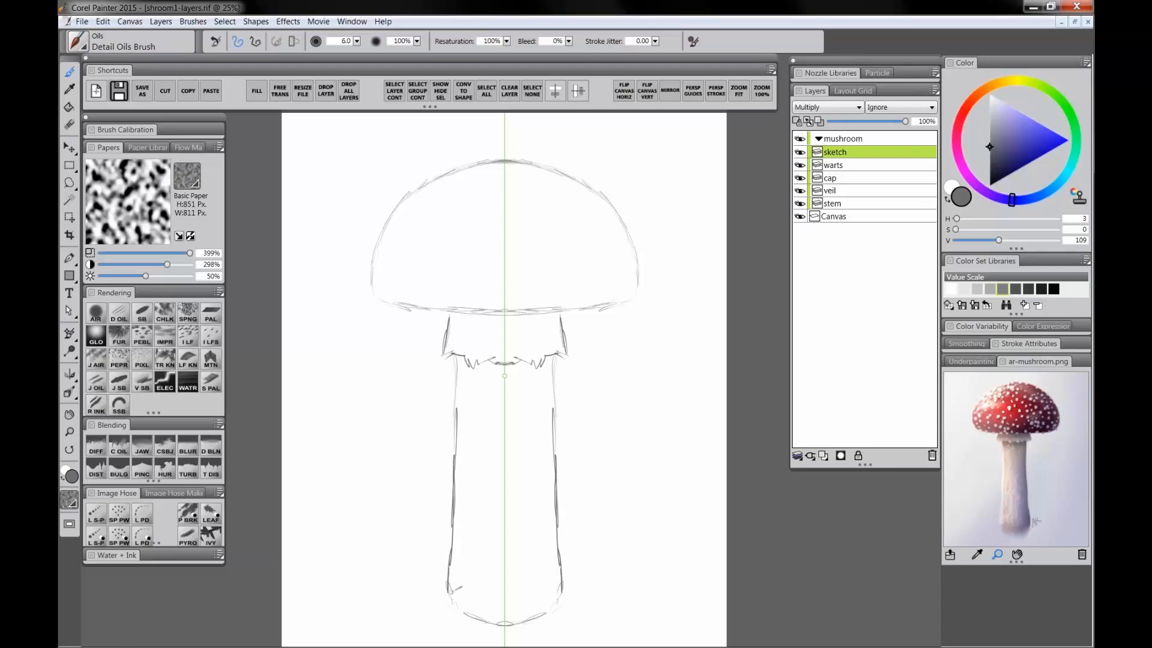
Step: Zoom out to review the whole mushroom sketch and return to the working zoom
{"action": "left_click", "coordinate": [70, 432]}
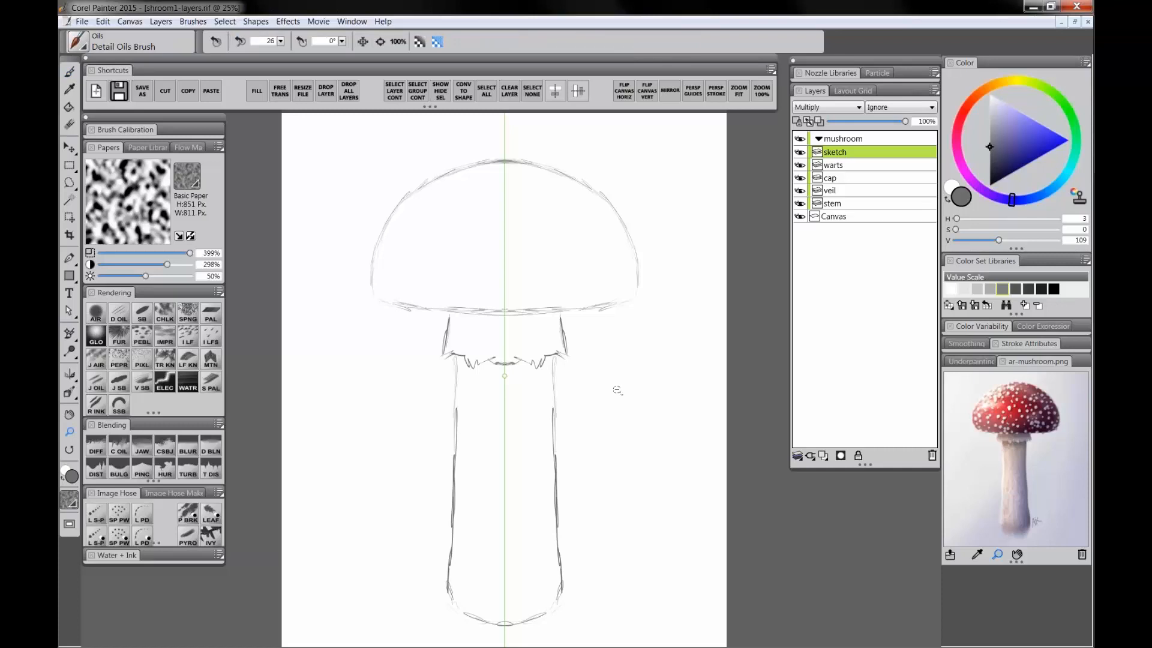
{"action": "left_click", "coordinate": [618, 387], "text": "alt"}
{"action": "left_click_drag", "start_coordinate": [622, 431], "coordinate": [532, 414]}
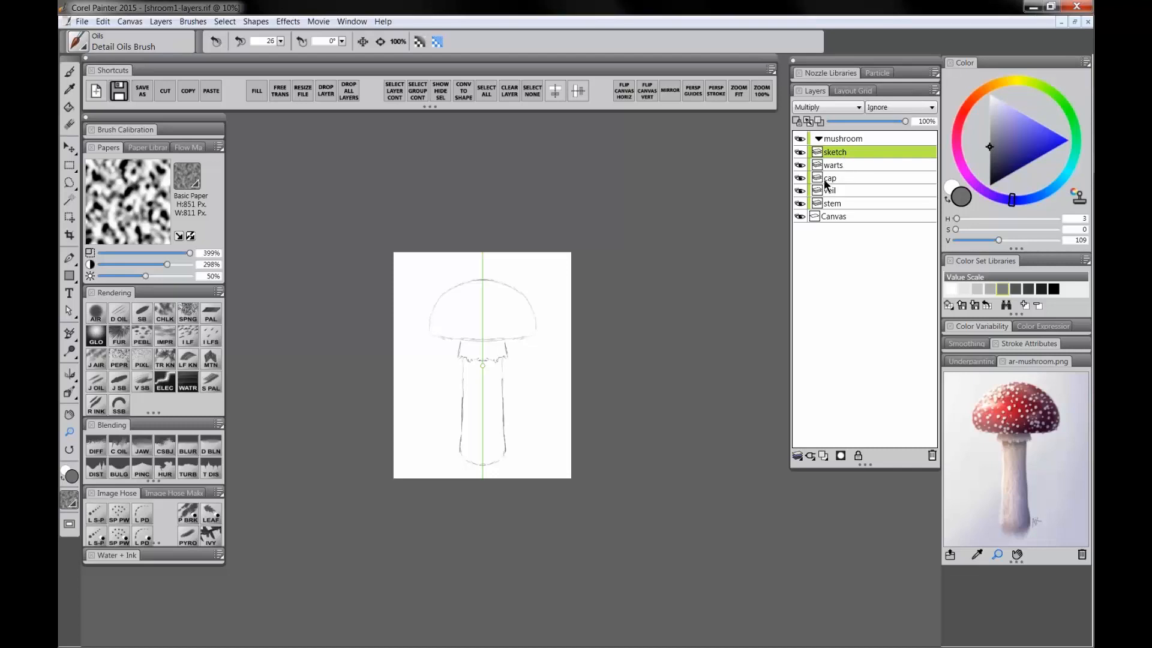
{"action": "left_click", "coordinate": [493, 366]}
{"action": "left_click_drag", "start_coordinate": [521, 383], "coordinate": [528, 378]}
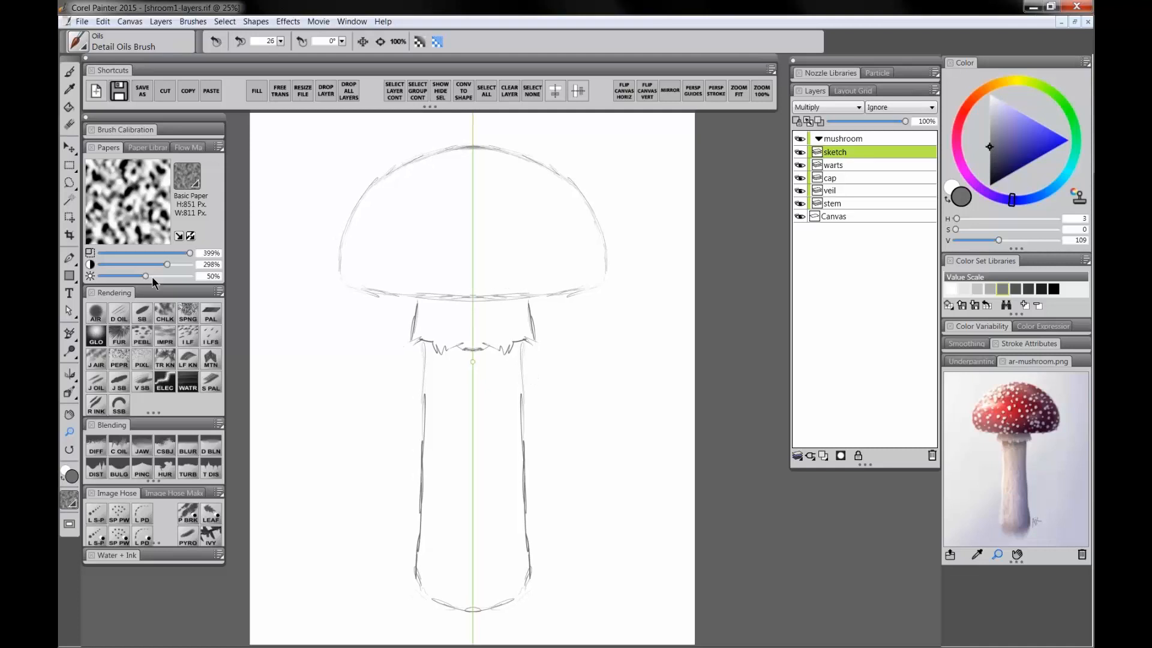
{"action": "left_click", "coordinate": [126, 320]}
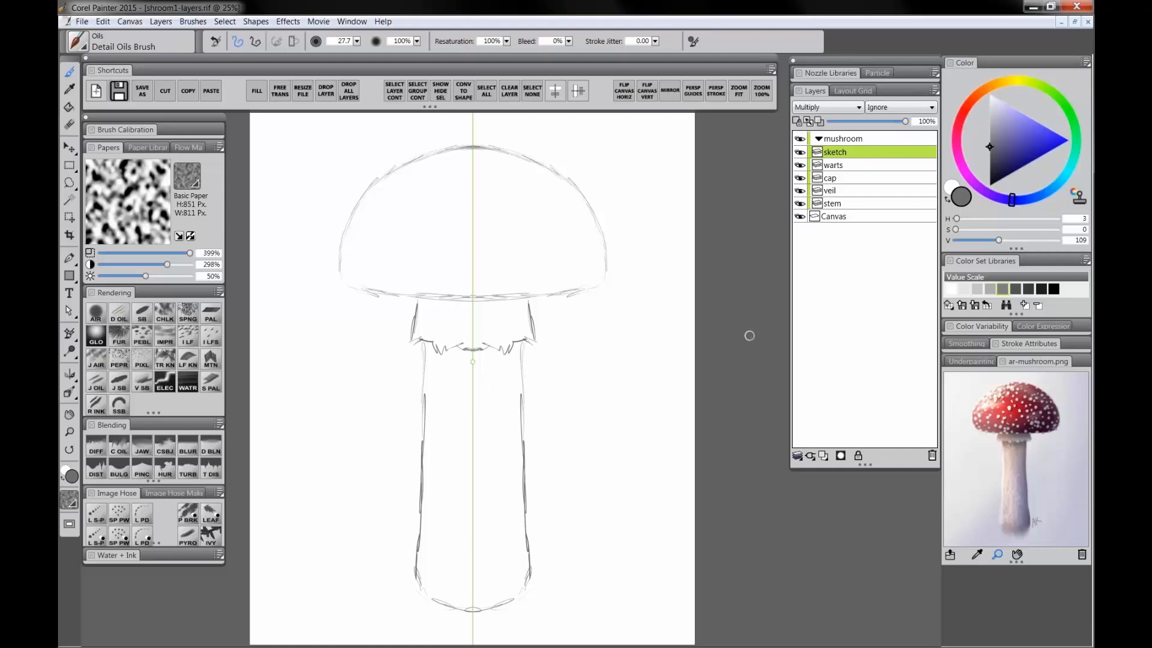
Step: Select the cap layer and paint the cap area solid blue with the Smooth Scratchboard brush
{"action": "left_click", "coordinate": [842, 164]}
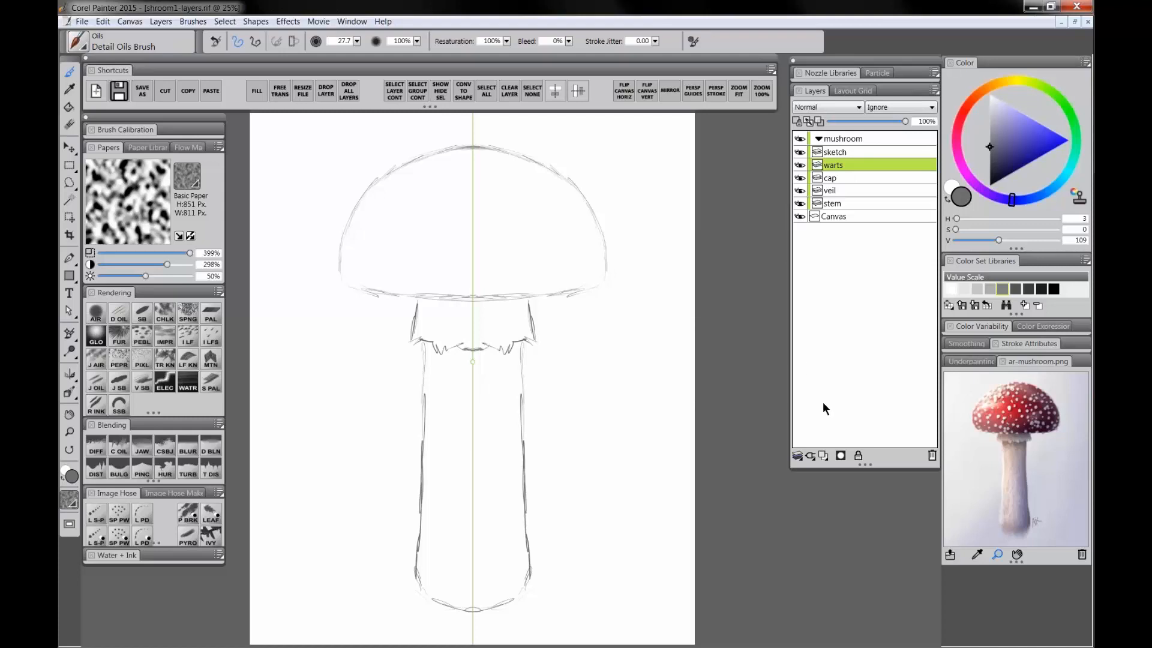
{"action": "left_click", "coordinate": [834, 179]}
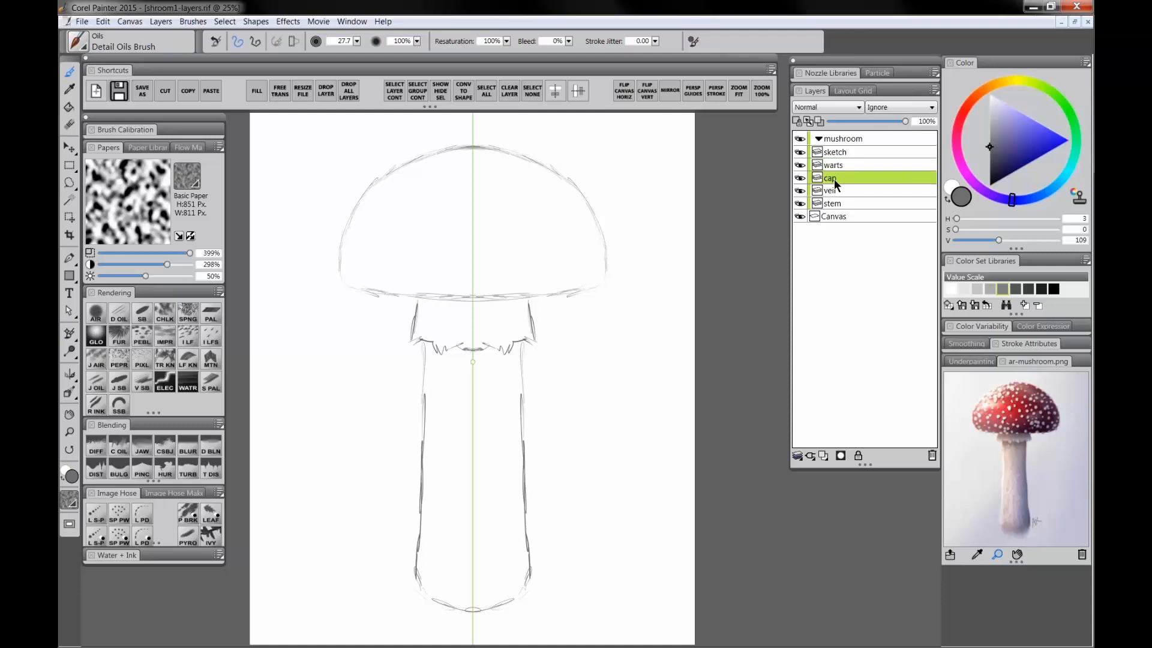
{"action": "left_click", "coordinate": [1050, 192]}
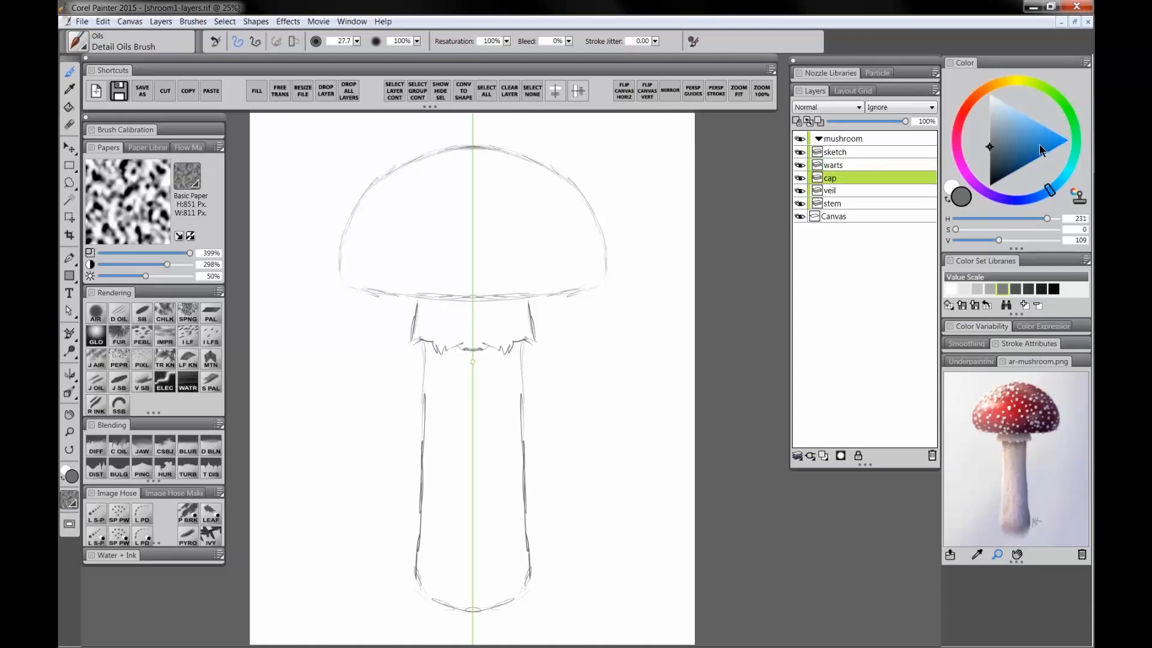
{"action": "left_click_drag", "start_coordinate": [1041, 151], "coordinate": [1069, 140]}
{"action": "left_click", "coordinate": [140, 315]}
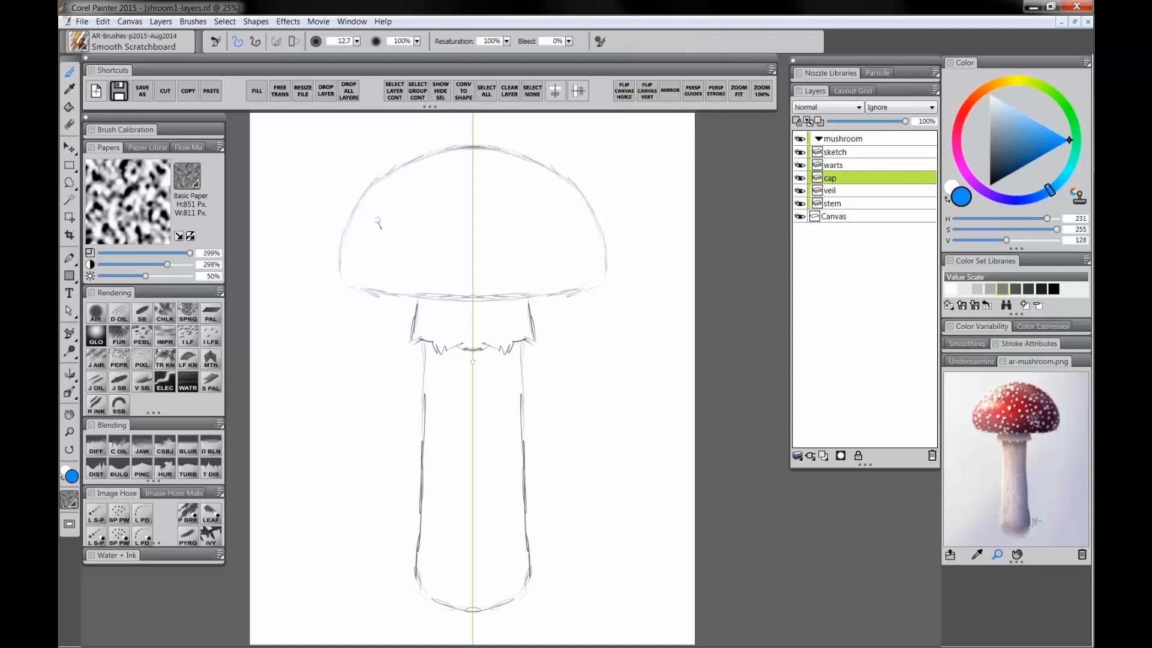
{"action": "left_click_drag", "start_coordinate": [371, 205], "coordinate": [381, 205]}
{"action": "mouse_move", "coordinate": [348, 251]}
{"action": "left_mouse_down"}
{"action": "mouse_move", "coordinate": [383, 185]}
{"action": "mouse_move", "coordinate": [444, 159]}
{"action": "mouse_move", "coordinate": [405, 175]}
{"action": "mouse_move", "coordinate": [488, 155]}
{"action": "mouse_move", "coordinate": [440, 158]}
{"action": "mouse_move", "coordinate": [411, 176]}
{"action": "mouse_move", "coordinate": [346, 242]}
{"action": "mouse_move", "coordinate": [354, 278]}
{"action": "mouse_move", "coordinate": [344, 277]}
{"action": "mouse_move", "coordinate": [492, 287]}
{"action": "mouse_move", "coordinate": [430, 286]}
{"action": "mouse_move", "coordinate": [361, 251]}
{"action": "mouse_move", "coordinate": [358, 271]}
{"action": "mouse_move", "coordinate": [388, 197]}
{"action": "mouse_move", "coordinate": [437, 167]}
{"action": "mouse_move", "coordinate": [468, 167]}
{"action": "mouse_move", "coordinate": [397, 212]}
{"action": "mouse_move", "coordinate": [370, 264]}
{"action": "mouse_move", "coordinate": [456, 272]}
{"action": "mouse_move", "coordinate": [541, 259]}
{"action": "mouse_move", "coordinate": [547, 219]}
{"action": "mouse_move", "coordinate": [449, 186]}
{"action": "mouse_move", "coordinate": [487, 189]}
{"action": "mouse_move", "coordinate": [443, 198]}
{"action": "mouse_move", "coordinate": [524, 215]}
{"action": "mouse_move", "coordinate": [428, 212]}
{"action": "mouse_move", "coordinate": [437, 231]}
{"action": "mouse_move", "coordinate": [495, 226]}
{"action": "mouse_move", "coordinate": [420, 239]}
{"action": "mouse_move", "coordinate": [423, 253]}
{"action": "mouse_move", "coordinate": [470, 257]}
{"action": "left_mouse_up"}
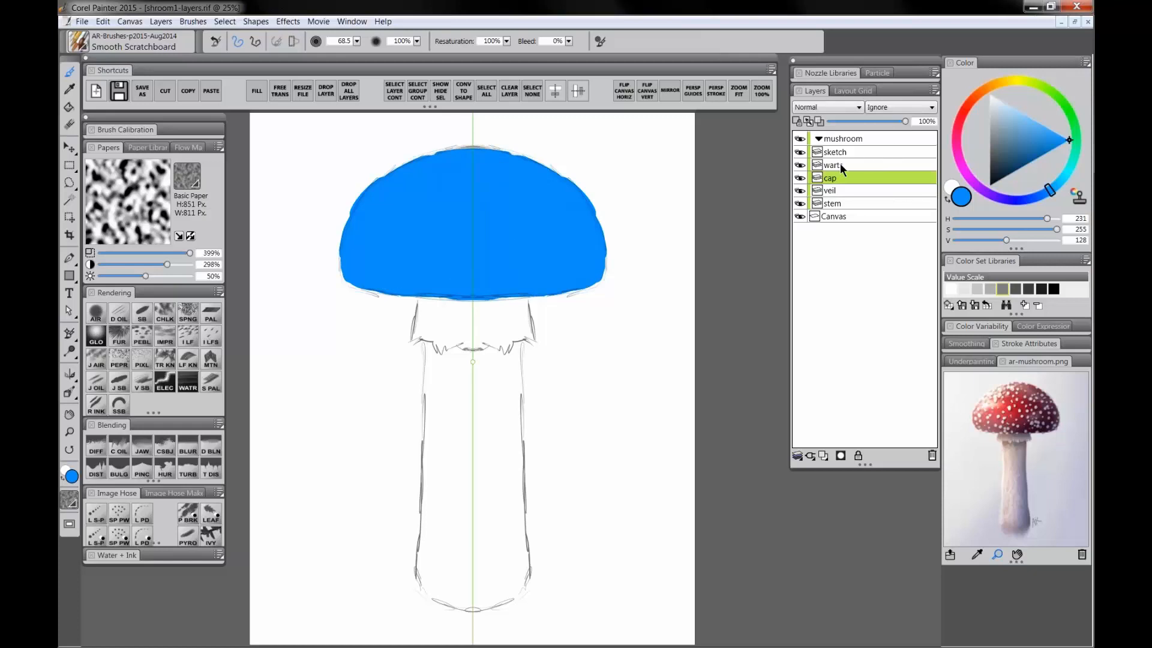
Step: Select the veil layer and paint the veil area solid red
{"action": "left_click", "coordinate": [840, 192]}
{"action": "left_click", "coordinate": [982, 110]}
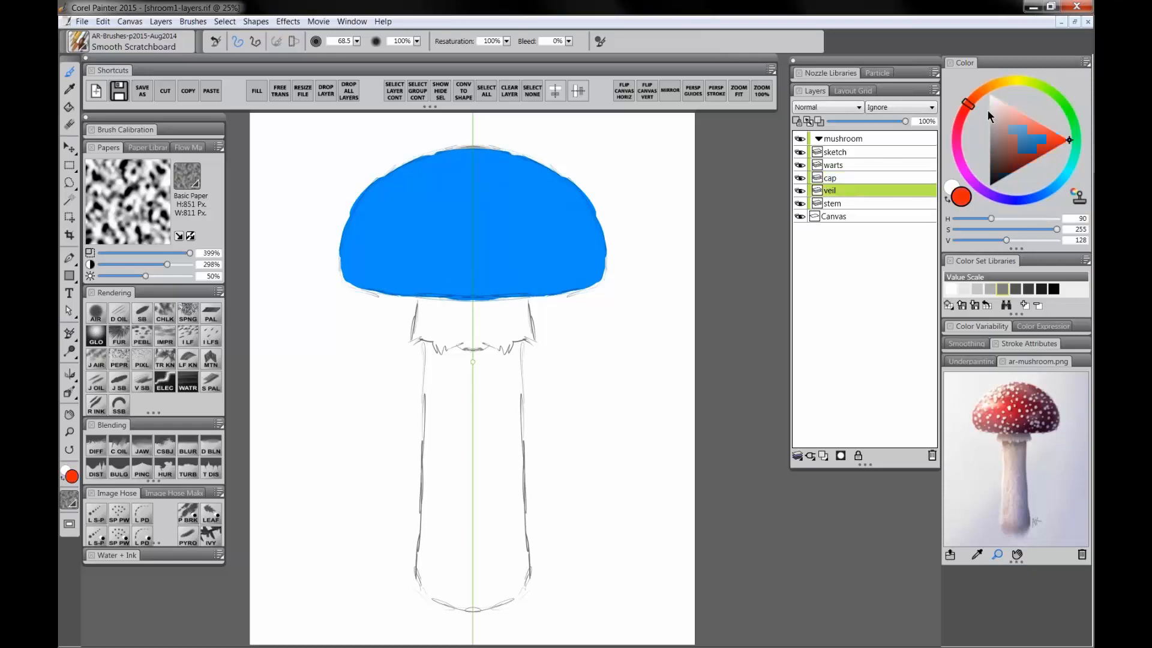
{"action": "mouse_move", "coordinate": [424, 297]}
{"action": "left_mouse_down"}
{"action": "mouse_move", "coordinate": [415, 338]}
{"action": "mouse_move", "coordinate": [472, 346]}
{"action": "mouse_move", "coordinate": [476, 331]}
{"action": "mouse_move", "coordinate": [431, 318]}
{"action": "mouse_move", "coordinate": [433, 288]}
{"action": "mouse_move", "coordinate": [463, 298]}
{"action": "mouse_move", "coordinate": [470, 321]}
{"action": "left_mouse_up"}
Step: Select the stem layer and paint the stem area solid green
{"action": "left_click", "coordinate": [840, 203]}
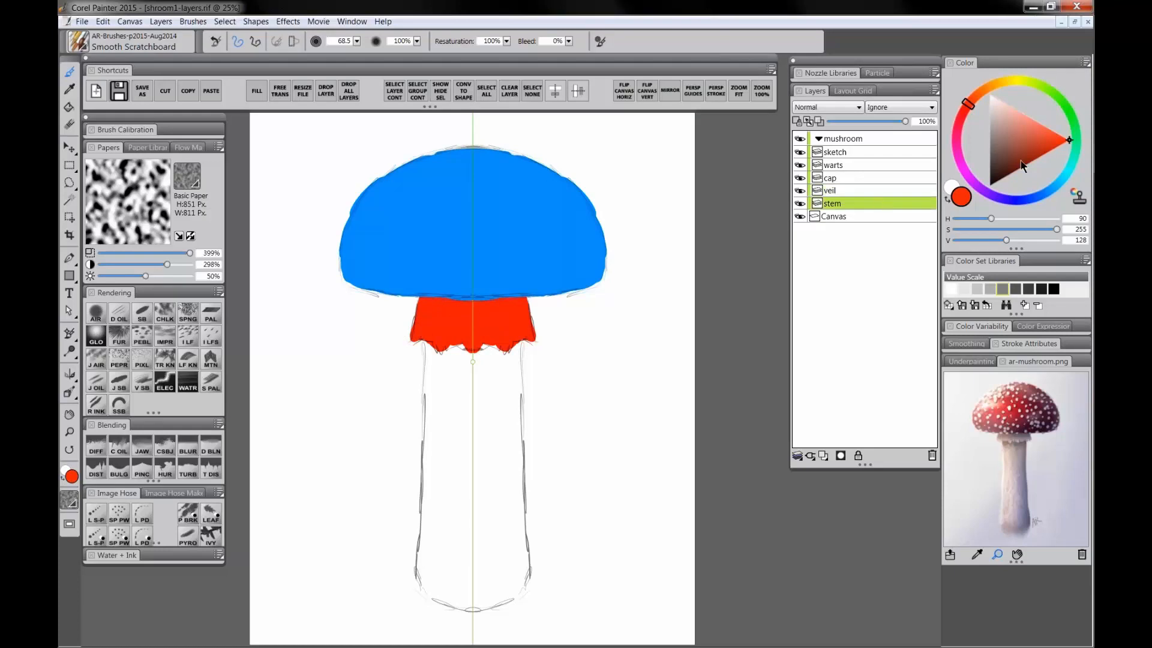
{"action": "left_click", "coordinate": [1055, 90]}
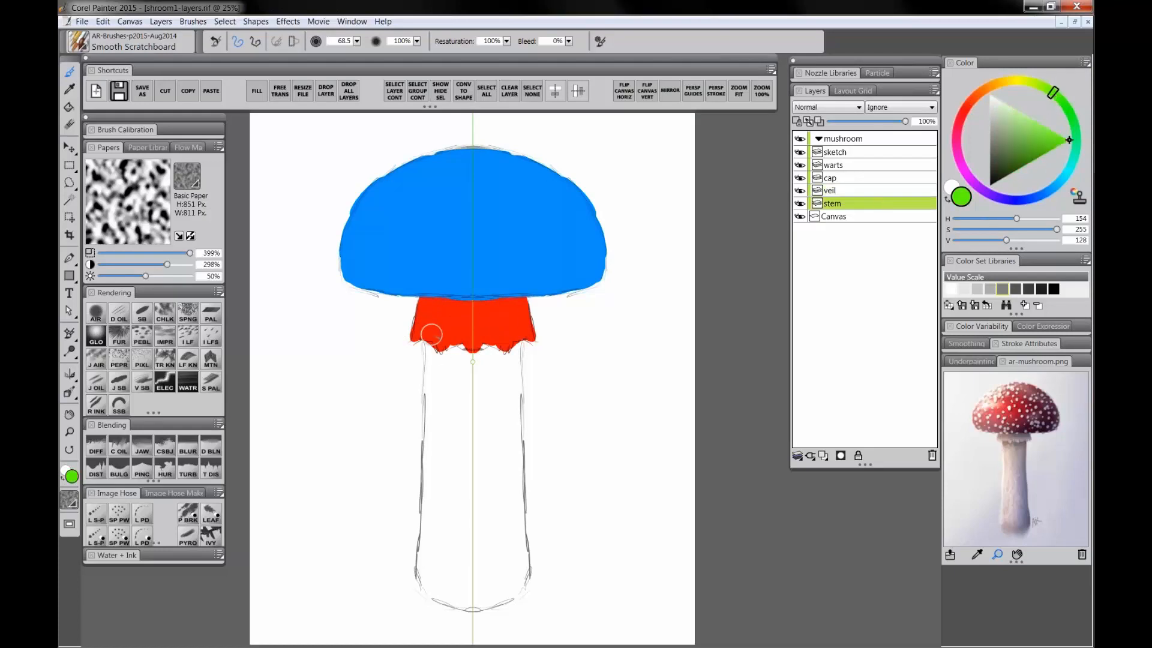
{"action": "mouse_move", "coordinate": [433, 348]}
{"action": "left_mouse_down"}
{"action": "mouse_move", "coordinate": [435, 415]}
{"action": "mouse_move", "coordinate": [433, 320]}
{"action": "mouse_move", "coordinate": [423, 570]}
{"action": "mouse_move", "coordinate": [487, 597]}
{"action": "left_mouse_up"}
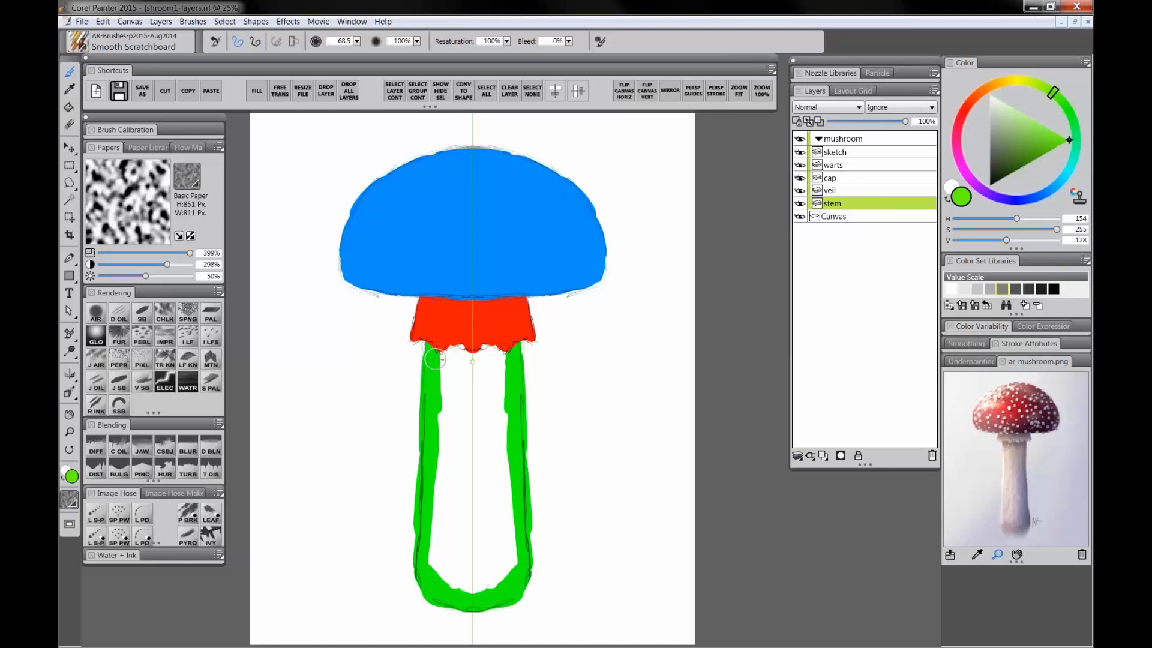
{"action": "mouse_move", "coordinate": [500, 331]}
{"action": "left_mouse_down"}
{"action": "mouse_move", "coordinate": [503, 361]}
{"action": "mouse_move", "coordinate": [472, 341]}
{"action": "mouse_move", "coordinate": [447, 360]}
{"action": "mouse_move", "coordinate": [457, 379]}
{"action": "mouse_move", "coordinate": [481, 371]}
{"action": "mouse_move", "coordinate": [463, 340]}
{"action": "mouse_move", "coordinate": [485, 349]}
{"action": "mouse_move", "coordinate": [451, 439]}
{"action": "mouse_move", "coordinate": [436, 429]}
{"action": "mouse_move", "coordinate": [473, 454]}
{"action": "mouse_move", "coordinate": [499, 499]}
{"action": "mouse_move", "coordinate": [501, 484]}
{"action": "mouse_move", "coordinate": [500, 514]}
{"action": "mouse_move", "coordinate": [474, 503]}
{"action": "mouse_move", "coordinate": [442, 562]}
{"action": "mouse_move", "coordinate": [442, 549]}
{"action": "mouse_move", "coordinate": [450, 563]}
{"action": "mouse_move", "coordinate": [483, 525]}
{"action": "mouse_move", "coordinate": [476, 554]}
{"action": "mouse_move", "coordinate": [453, 572]}
{"action": "mouse_move", "coordinate": [478, 581]}
{"action": "left_mouse_up"}
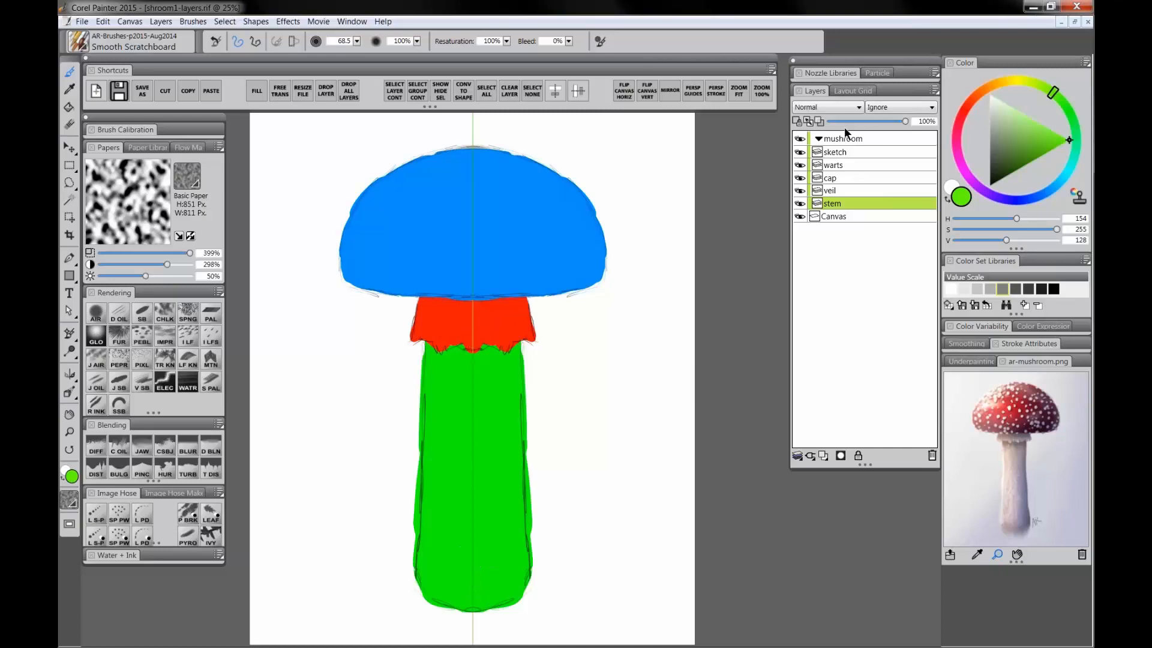
Step: Select the sketch layer and lower its opacity to 55%
{"action": "left_click", "coordinate": [837, 151]}
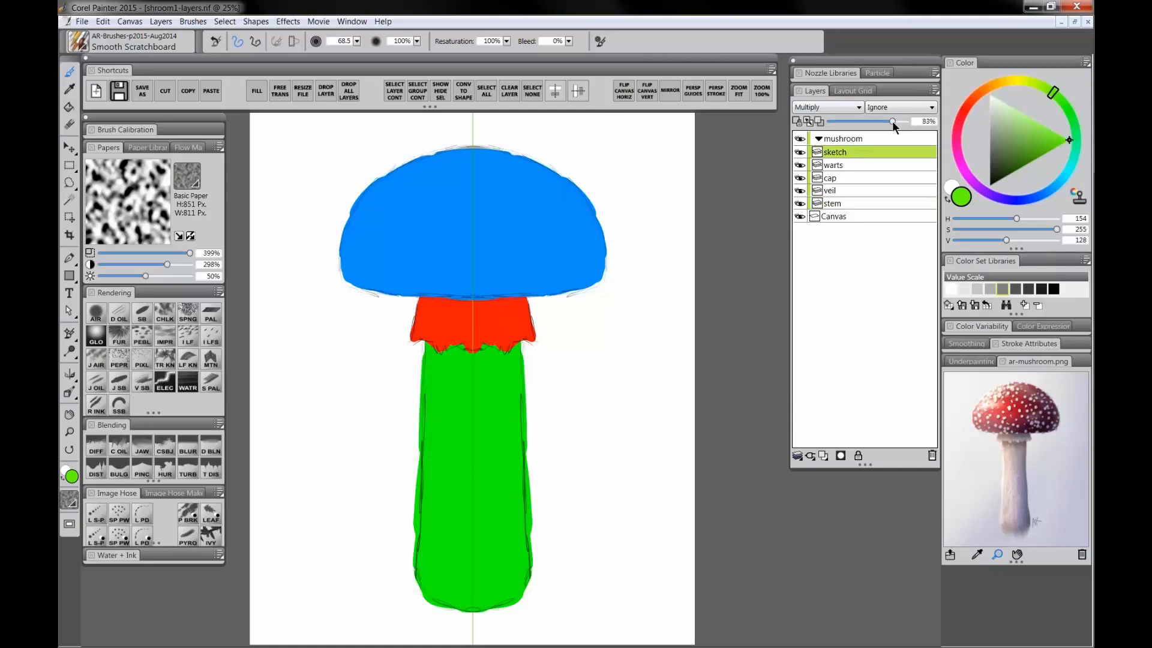
{"action": "left_click_drag", "start_coordinate": [890, 121], "coordinate": [875, 121]}
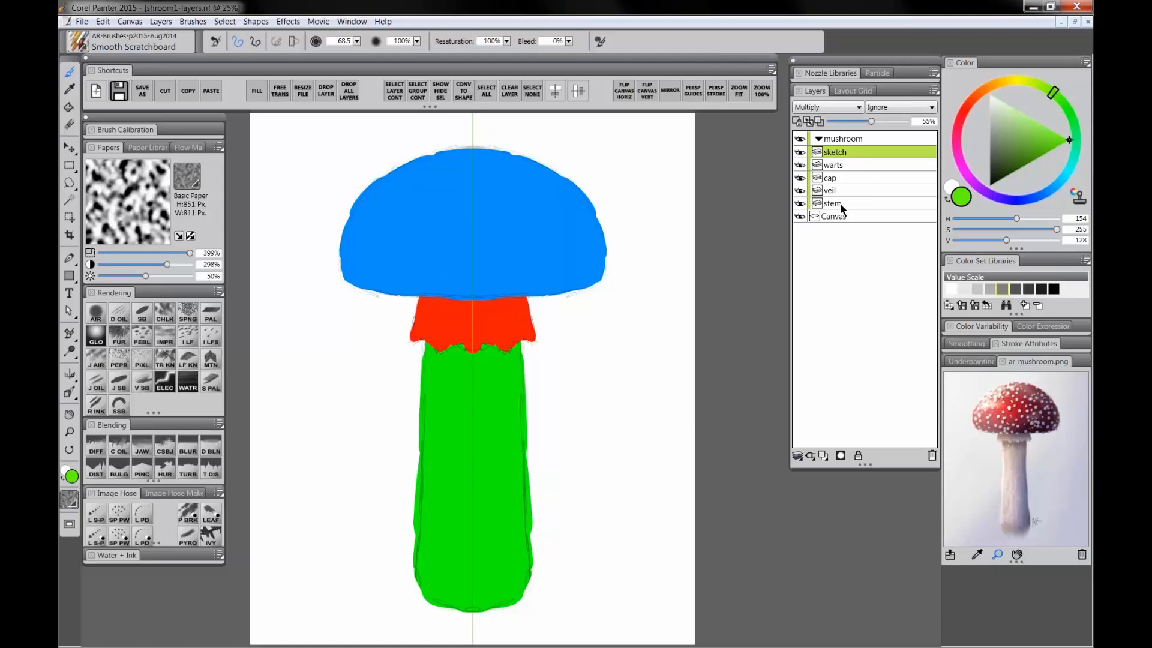
Step: Select the cap layer and smooth the cap's edge with the Pinch-AR brush
{"action": "left_click", "coordinate": [834, 178]}
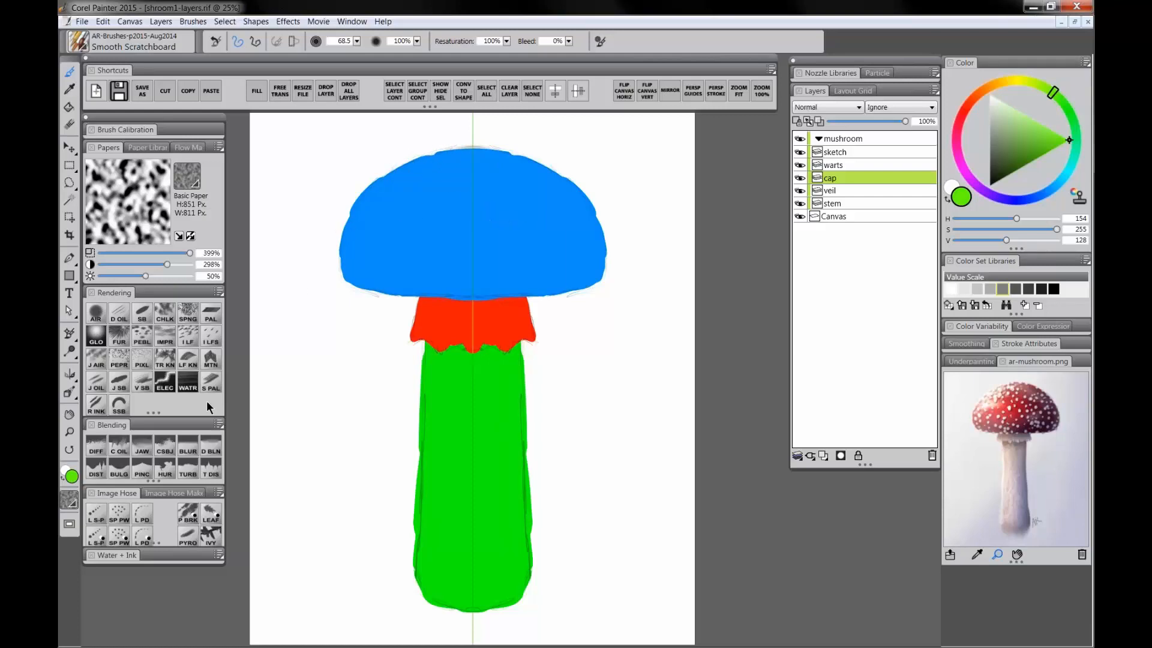
{"action": "left_click", "coordinate": [140, 473]}
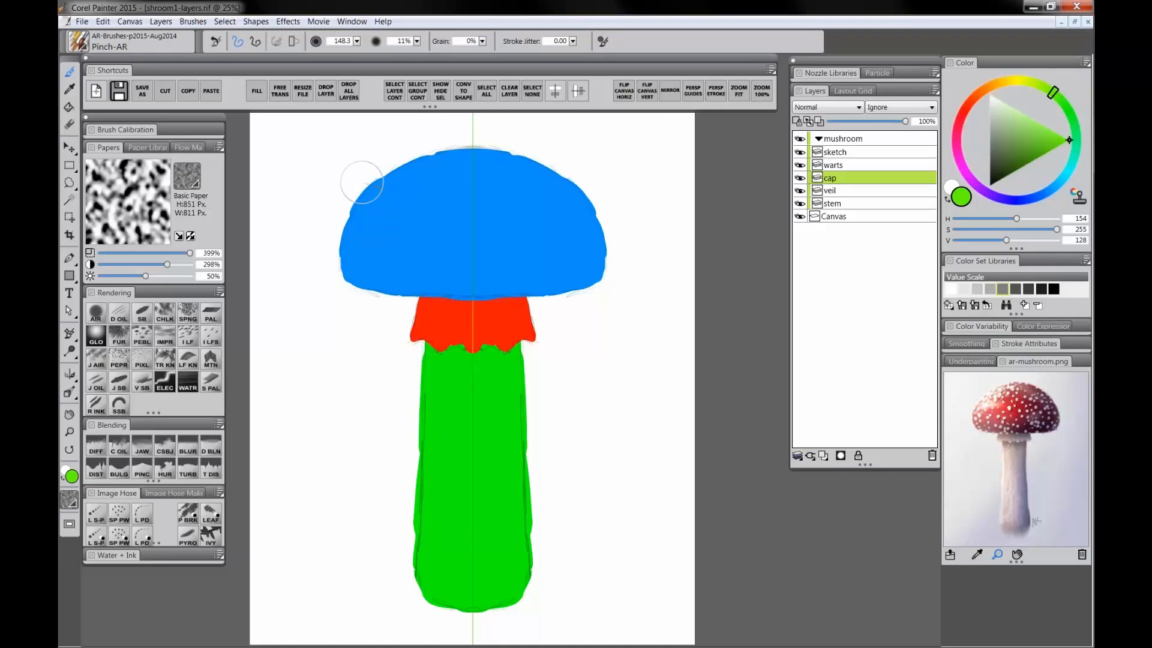
{"action": "left_click_drag", "start_coordinate": [358, 178], "coordinate": [349, 169]}
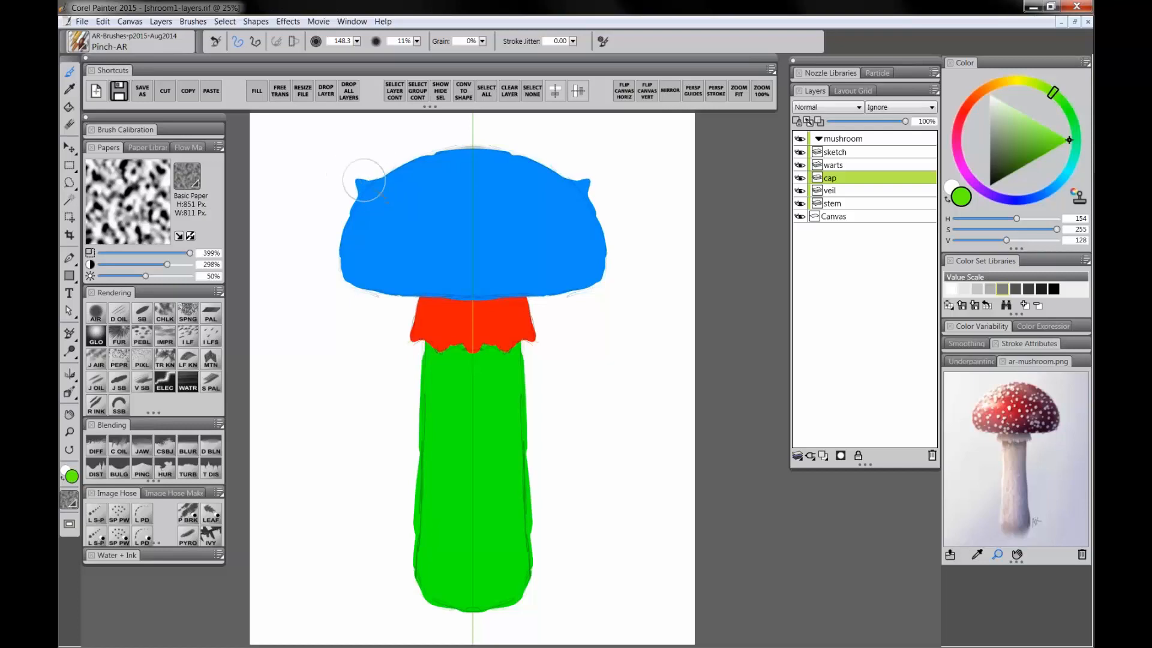
{"action": "key", "text": "ctrl+z"}
{"action": "left_click_drag", "start_coordinate": [361, 190], "coordinate": [368, 205]}
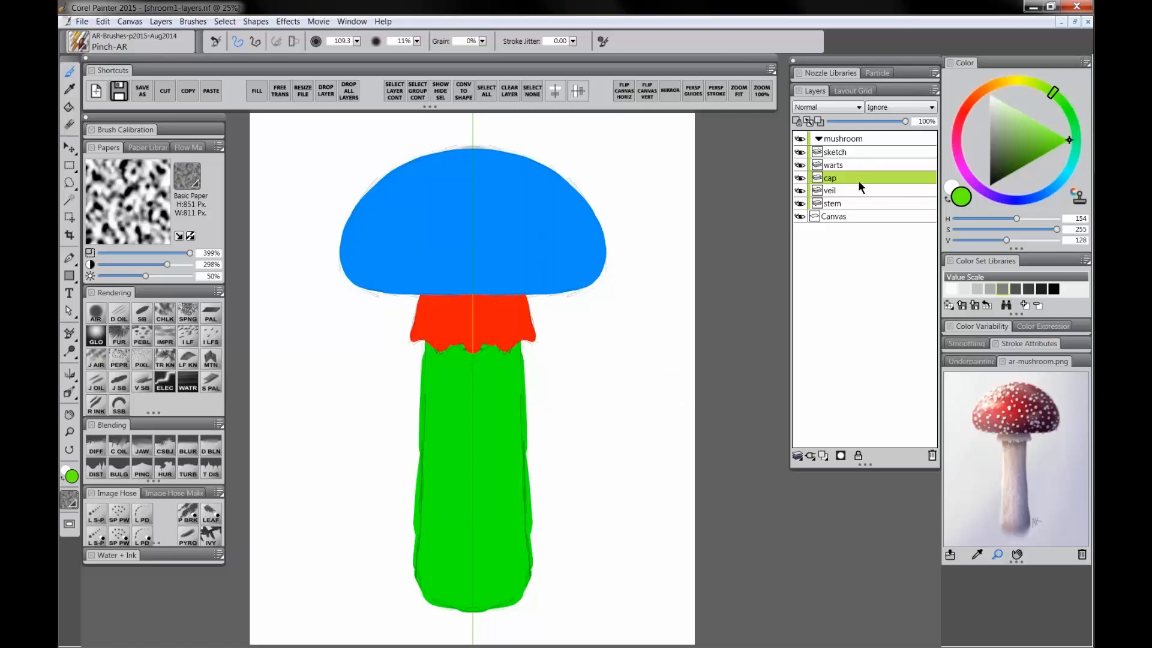
Step: Select the stem layer and smooth the stem's outline with the Pinch-AR brush
{"action": "left_click", "coordinate": [834, 203]}
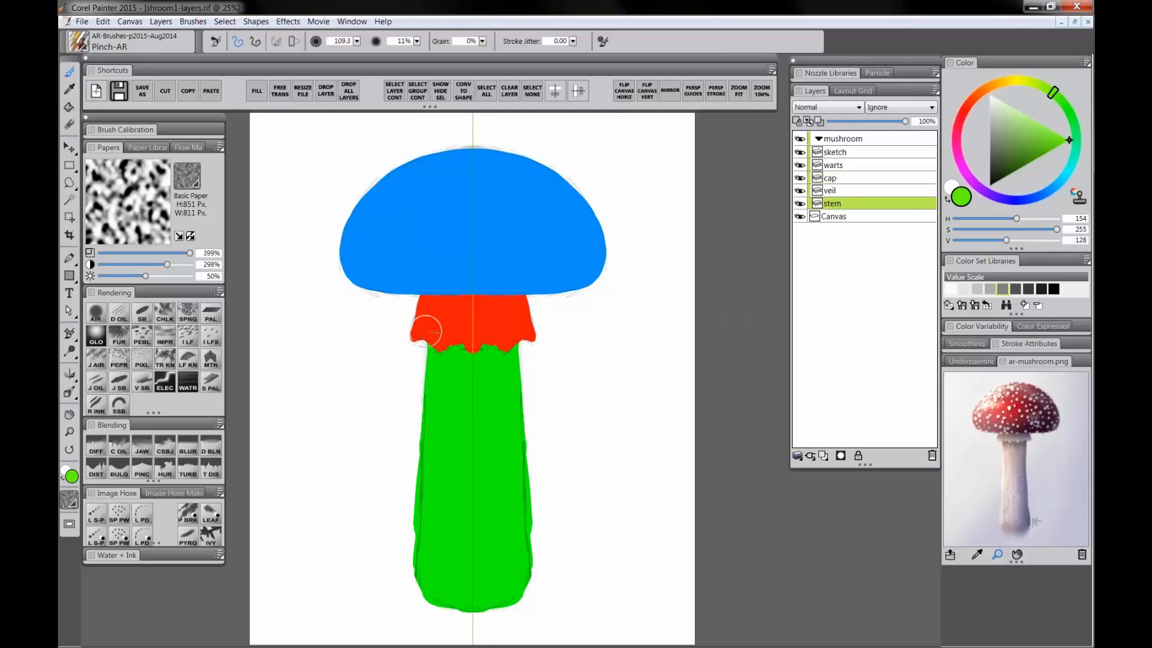
{"action": "mouse_move", "coordinate": [421, 421]}
{"action": "left_mouse_down"}
{"action": "mouse_move", "coordinate": [422, 393]}
{"action": "mouse_move", "coordinate": [418, 584]}
{"action": "mouse_move", "coordinate": [441, 612]}
{"action": "mouse_move", "coordinate": [481, 616]}
{"action": "mouse_move", "coordinate": [527, 580]}
{"action": "left_mouse_up"}
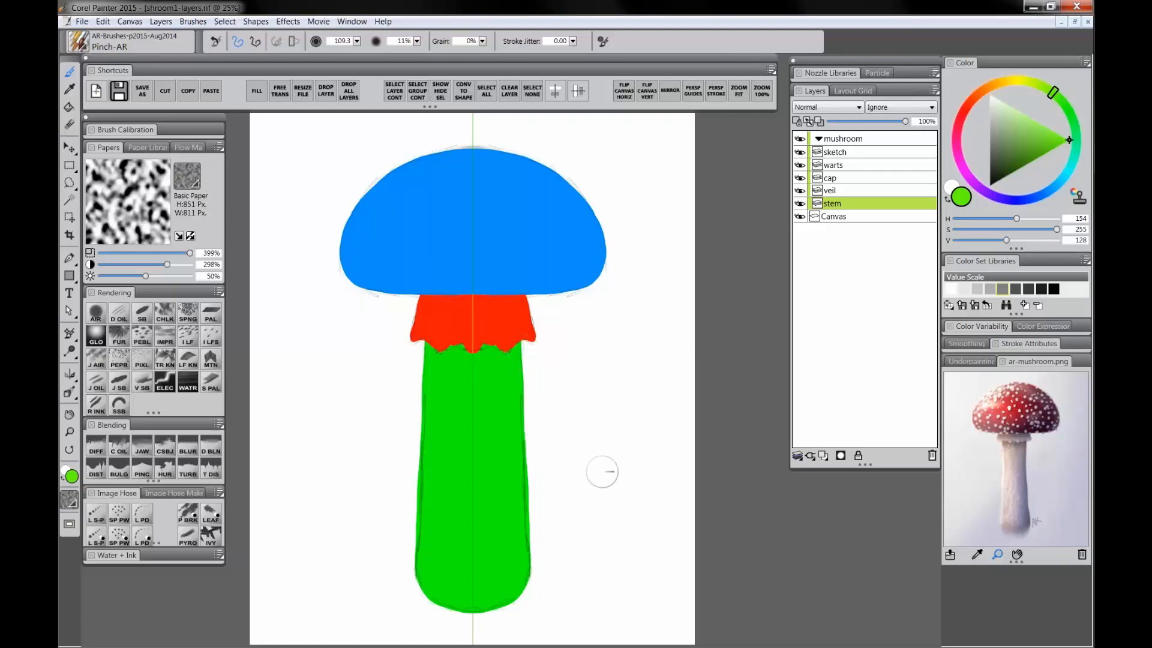
Step: Select the sketch layer and hide it
{"action": "left_click", "coordinate": [839, 151]}
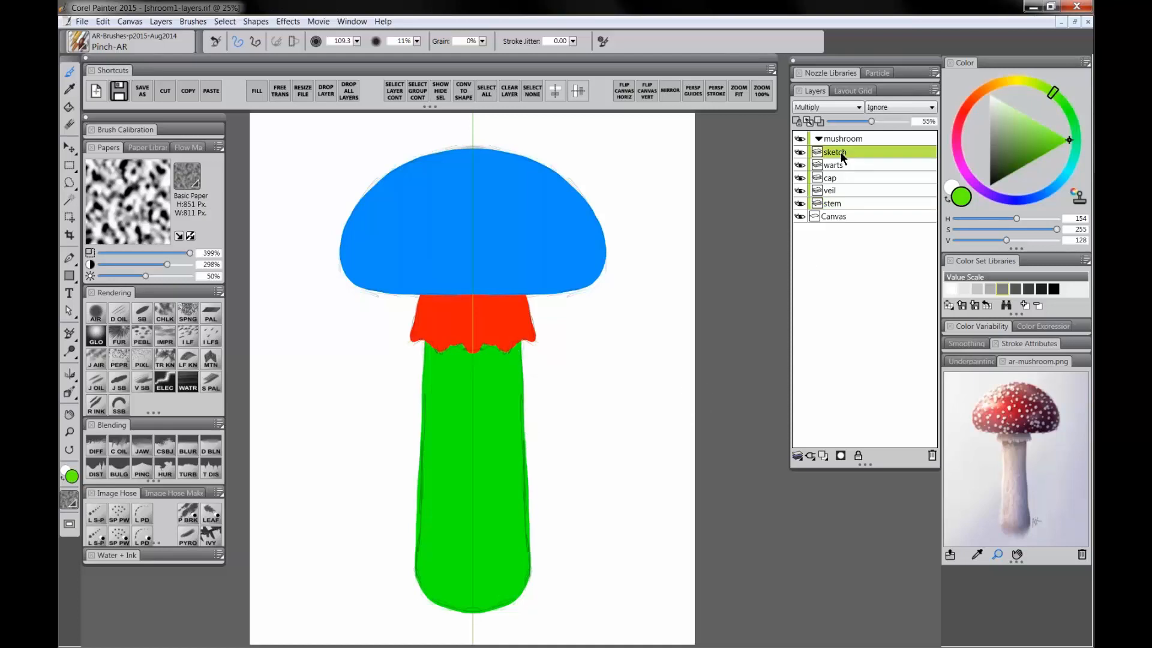
{"action": "left_click", "coordinate": [800, 153]}
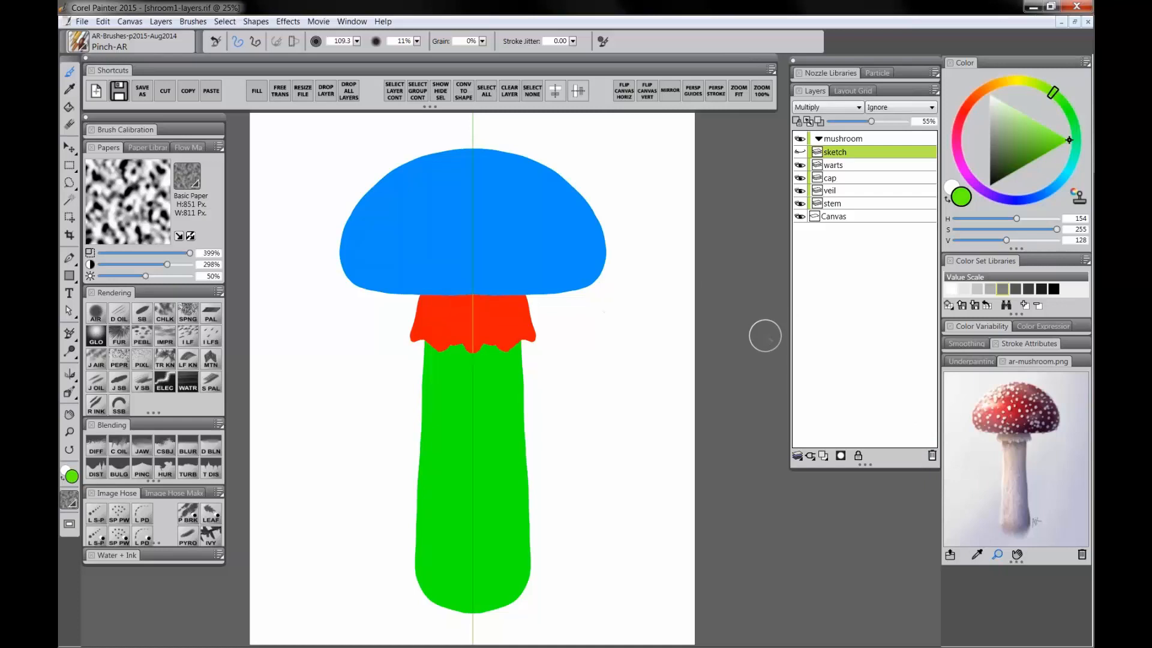
Step: Select the veil layer and roughen the veil's lower fringe with the Distorto brush, adjusting the brush size
{"action": "left_click", "coordinate": [836, 190]}
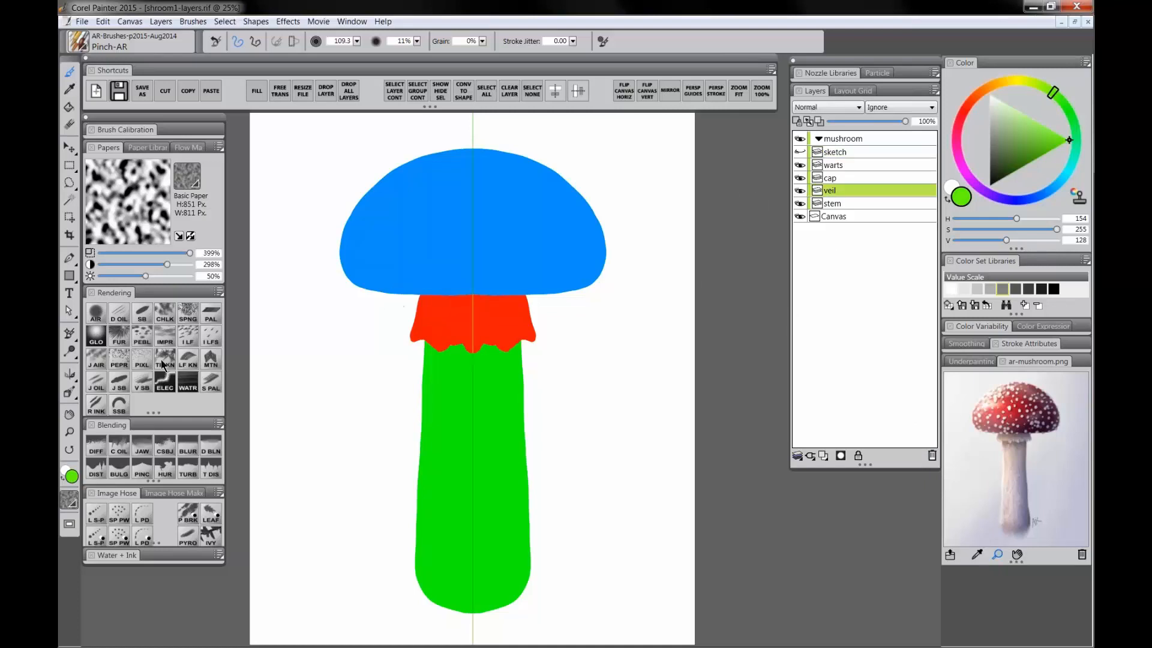
{"action": "left_click_drag", "start_coordinate": [421, 289], "coordinate": [421, 290]}
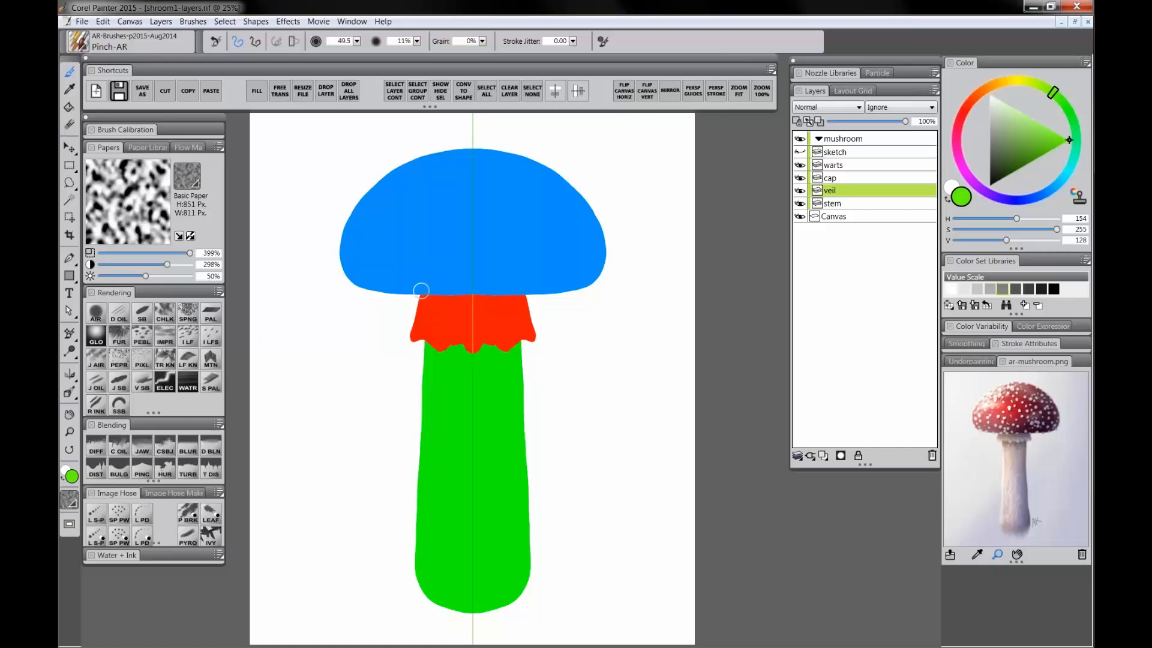
{"action": "left_click", "coordinate": [94, 471]}
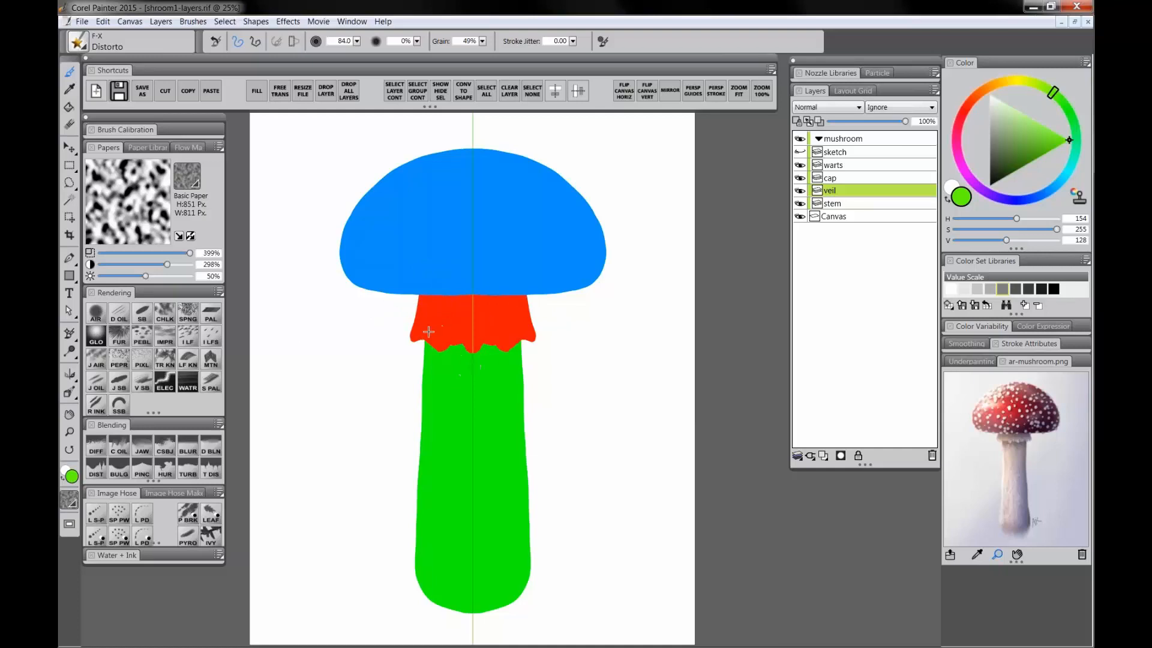
{"action": "left_click_drag", "start_coordinate": [423, 348], "coordinate": [454, 345]}
{"action": "key", "text": "["}
{"action": "key", "text": "["}
{"action": "key", "text": "["}
{"action": "key", "text": "["}
{"action": "key", "text": "]"}
{"action": "key", "text": "]"}
Step: Turn off mirror painting and reduce the brush size to about 20
{"action": "left_click", "coordinate": [71, 376]}
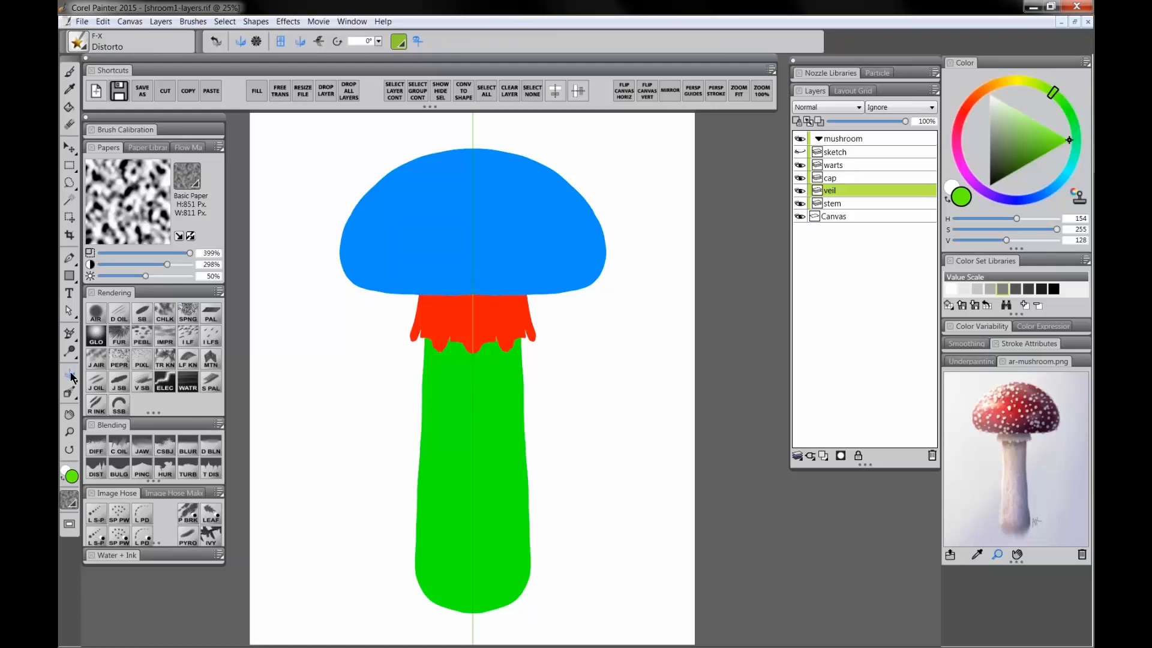
{"action": "left_click", "coordinate": [280, 42]}
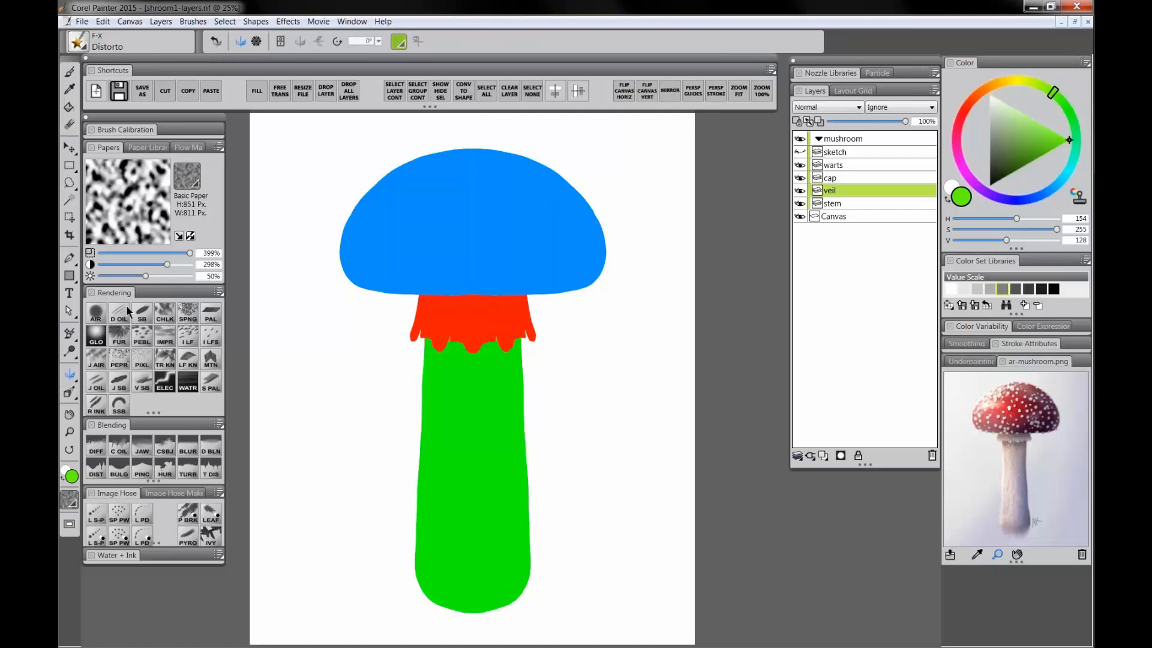
{"action": "key", "text": "b"}
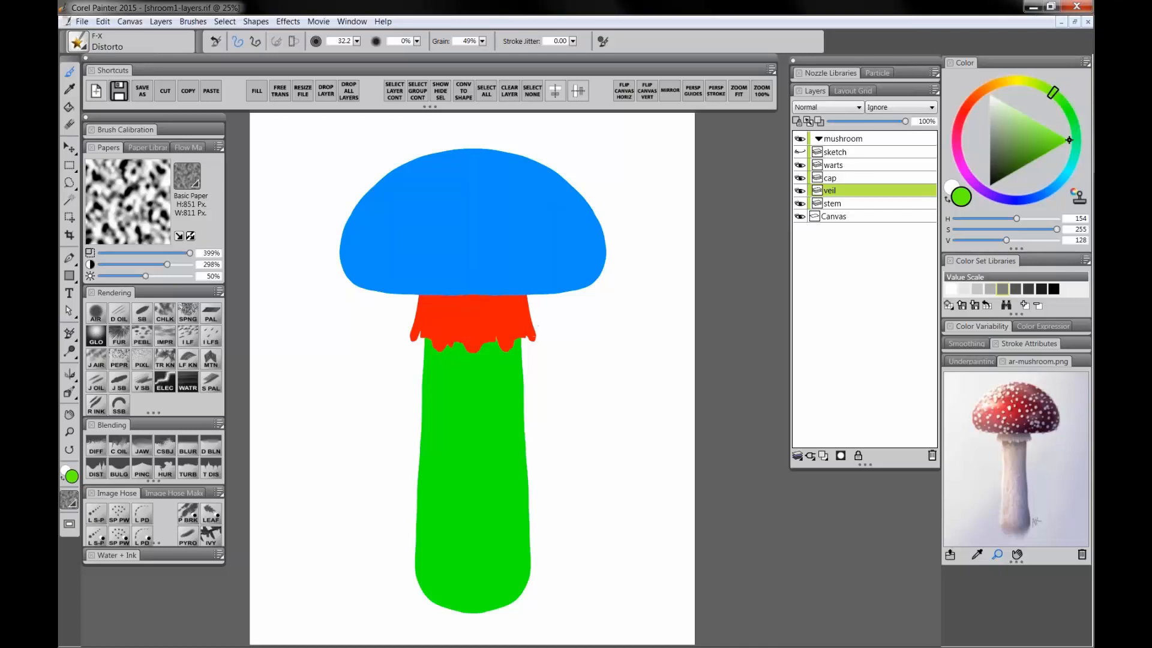
{"action": "key", "text": "bracketright"}
{"action": "key", "text": "bracketleft"}
{"action": "key", "text": "bracketleft"}
{"action": "key", "text": "bracketleft"}
{"action": "key", "text": "bracketleft"}
{"action": "key", "text": "bracketleft"}
{"action": "key", "text": "bracketleft"}
Step: Select the cap layer and enable Preserve Transparency on it
{"action": "left_click", "coordinate": [848, 138]}
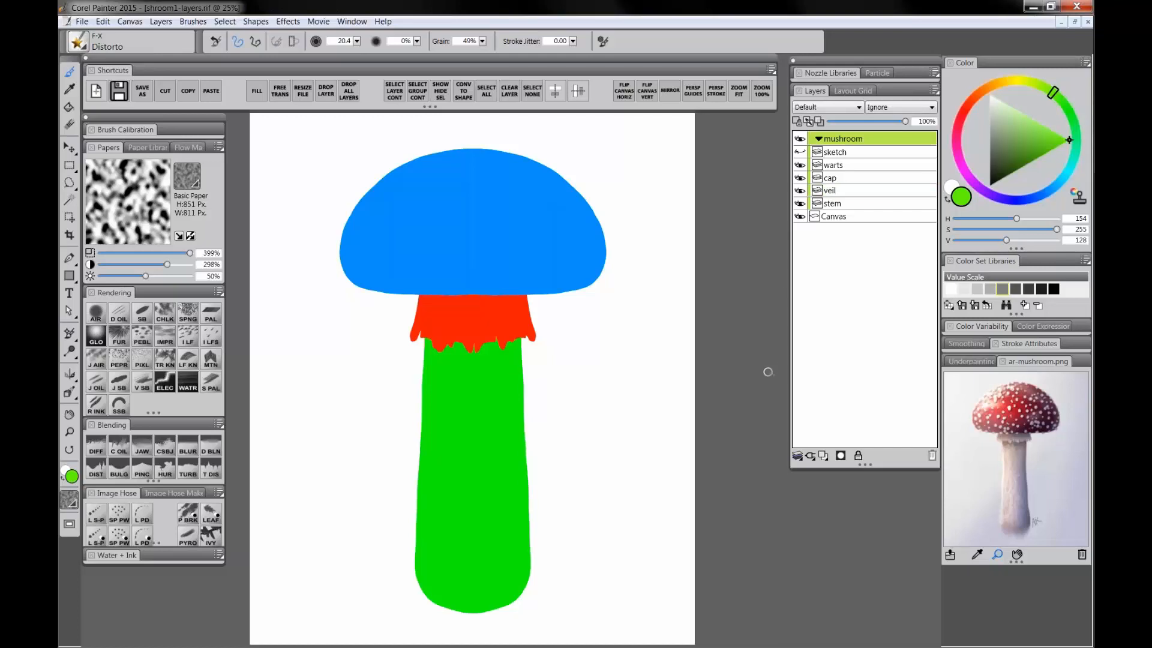
{"action": "left_click", "coordinate": [841, 152]}
{"action": "left_click", "coordinate": [842, 163]}
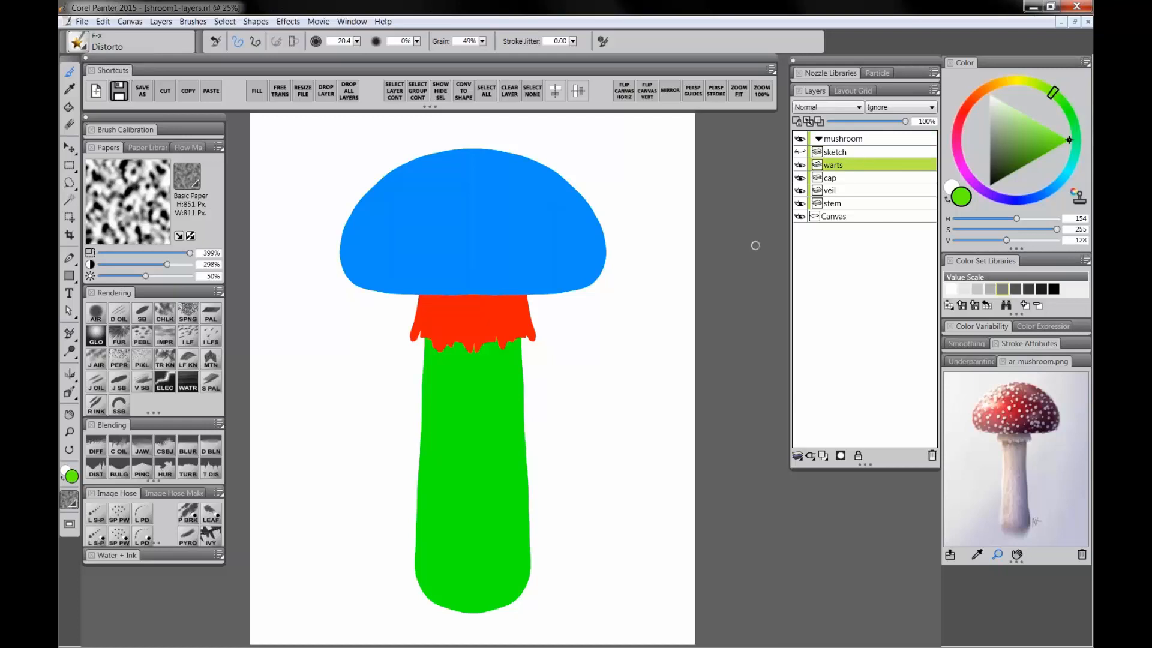
{"action": "left_click", "coordinate": [841, 178]}
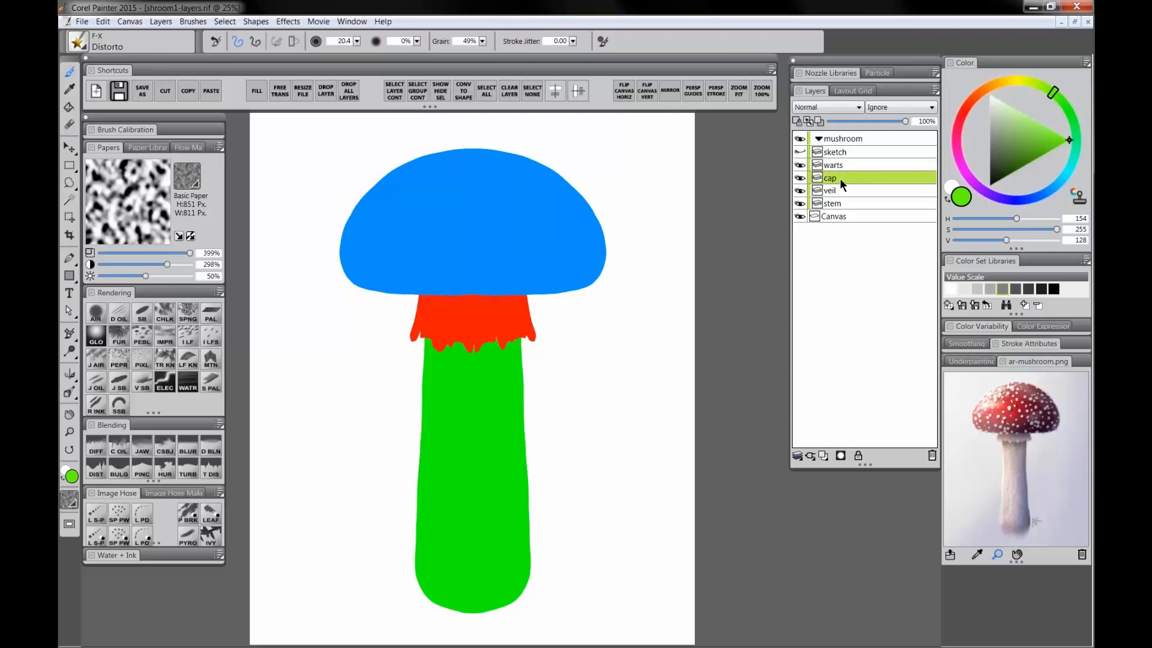
{"action": "left_click", "coordinate": [796, 121]}
Step: Pick the Smooth Scratchboard brush, hide the Canvas layer, and undo a test stroke across the cap
{"action": "left_click", "coordinate": [143, 314]}
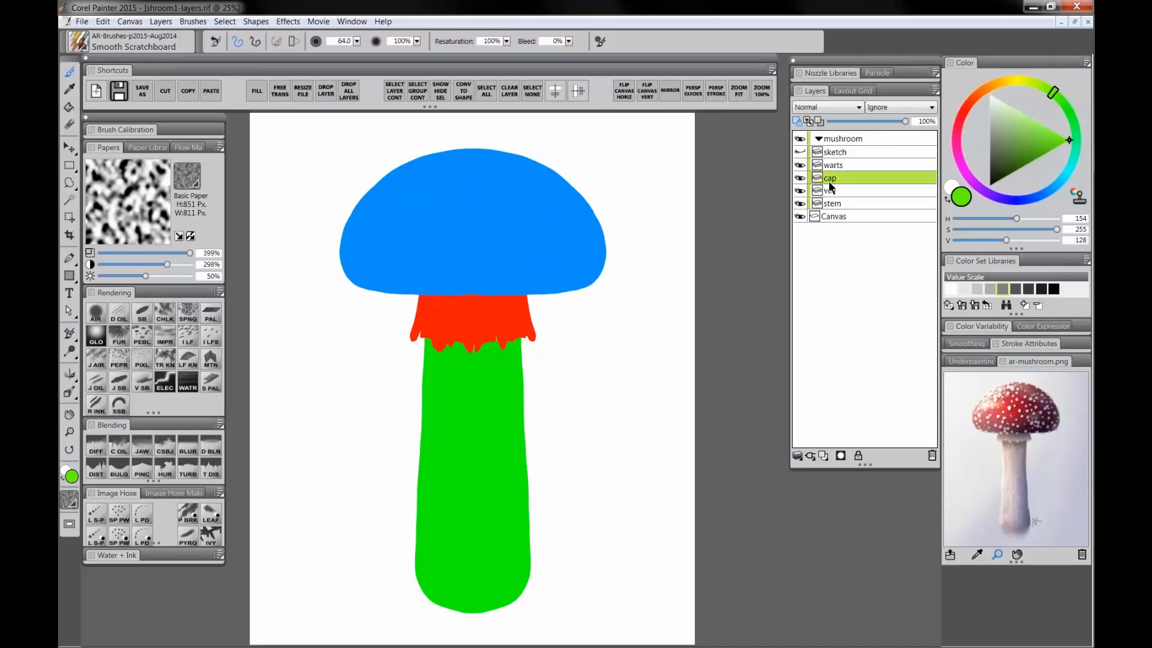
{"action": "left_click", "coordinate": [800, 216]}
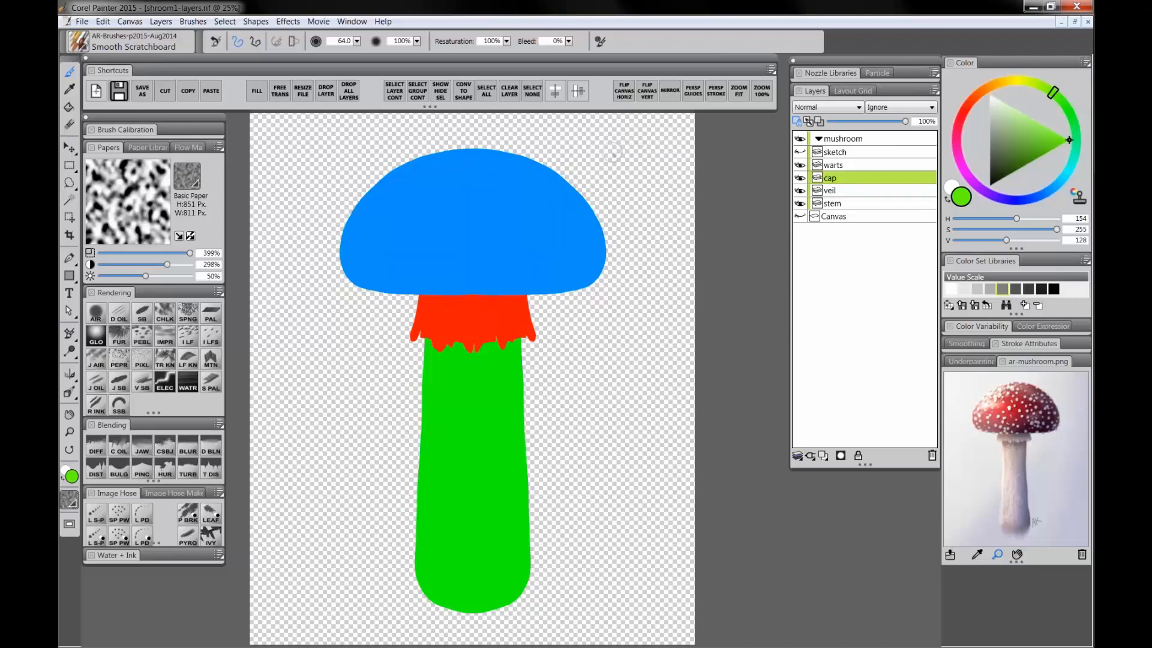
{"action": "left_click_drag", "start_coordinate": [593, 161], "coordinate": [450, 239]}
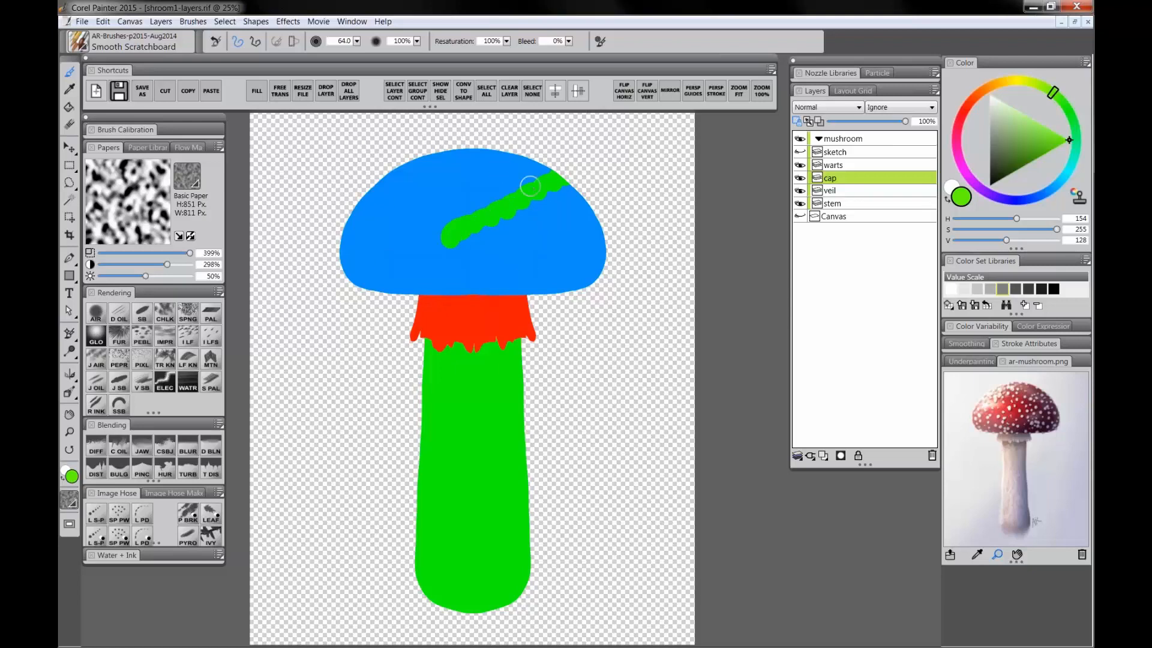
{"action": "key", "text": "ctrl+z"}
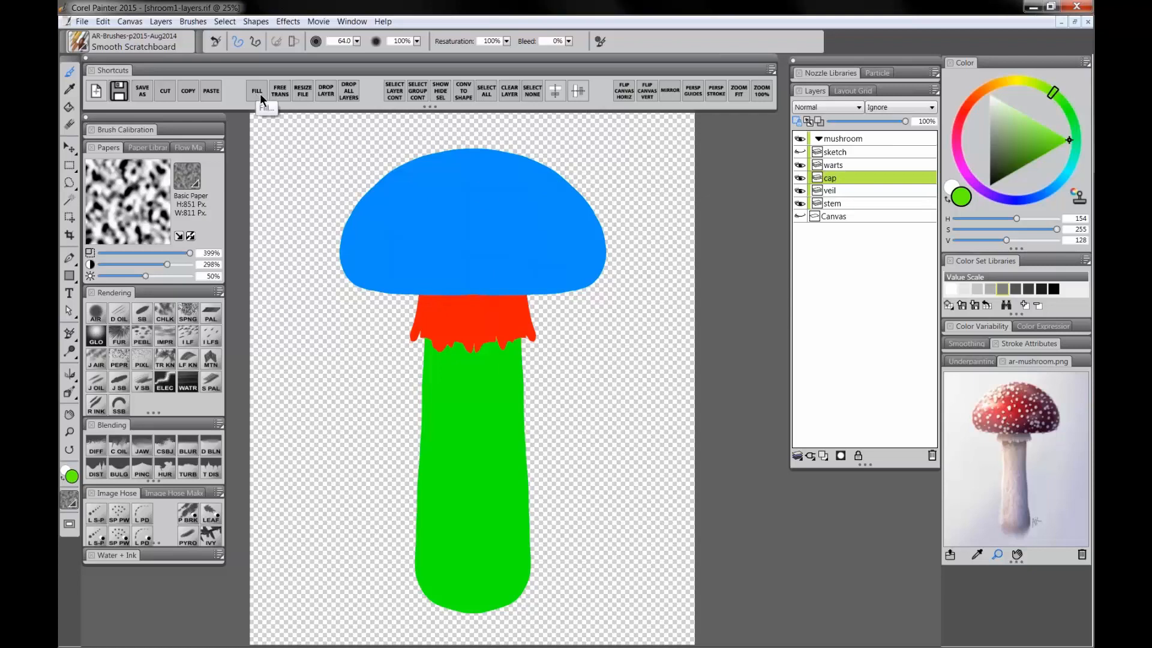
Step: Choose a dark red colour and fill the cap layer with it at 100% opacity
{"action": "left_click", "coordinate": [958, 129]}
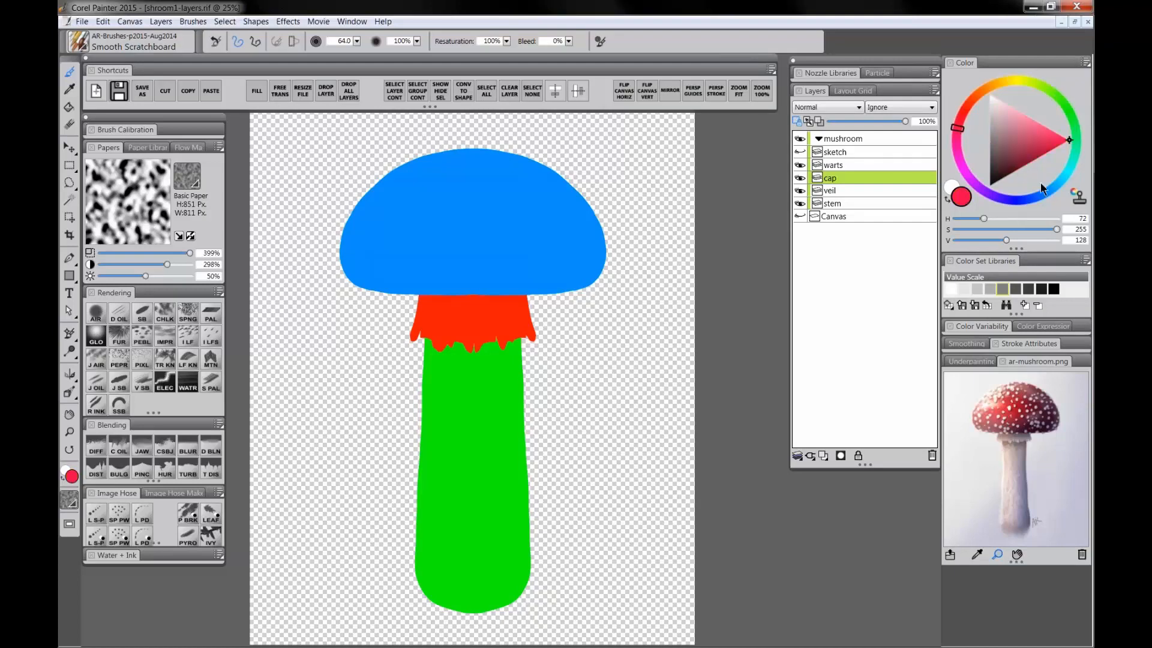
{"action": "left_click_drag", "start_coordinate": [1014, 168], "coordinate": [1014, 174]}
{"action": "left_click_drag", "start_coordinate": [1014, 172], "coordinate": [1011, 174]}
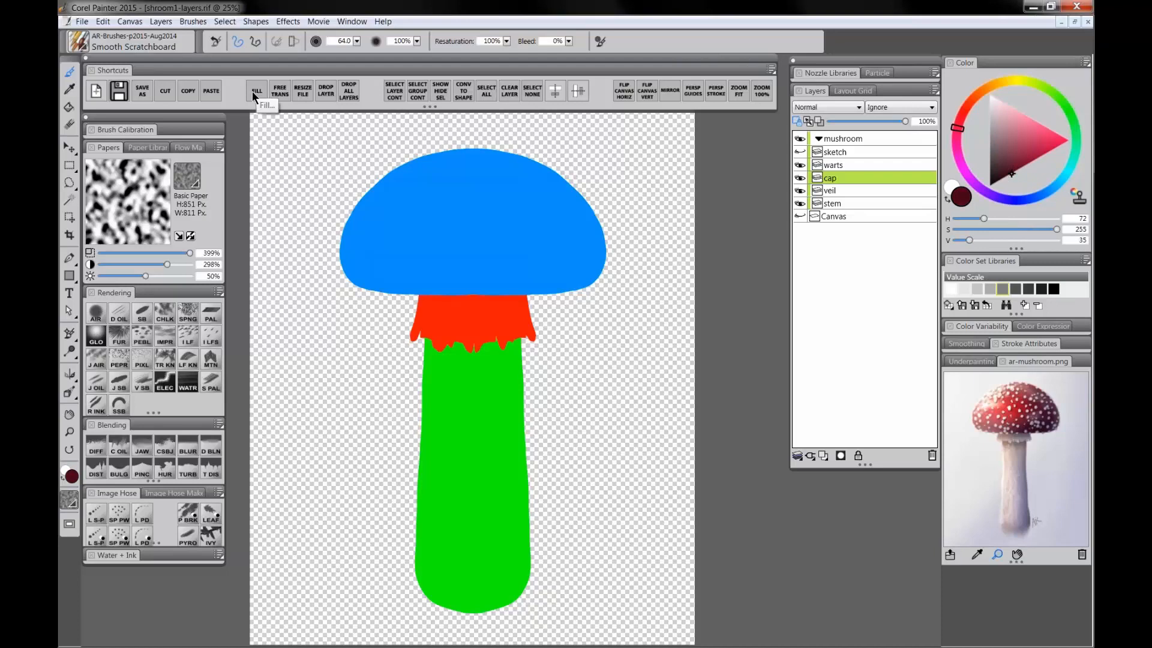
{"action": "left_click", "coordinate": [103, 22]}
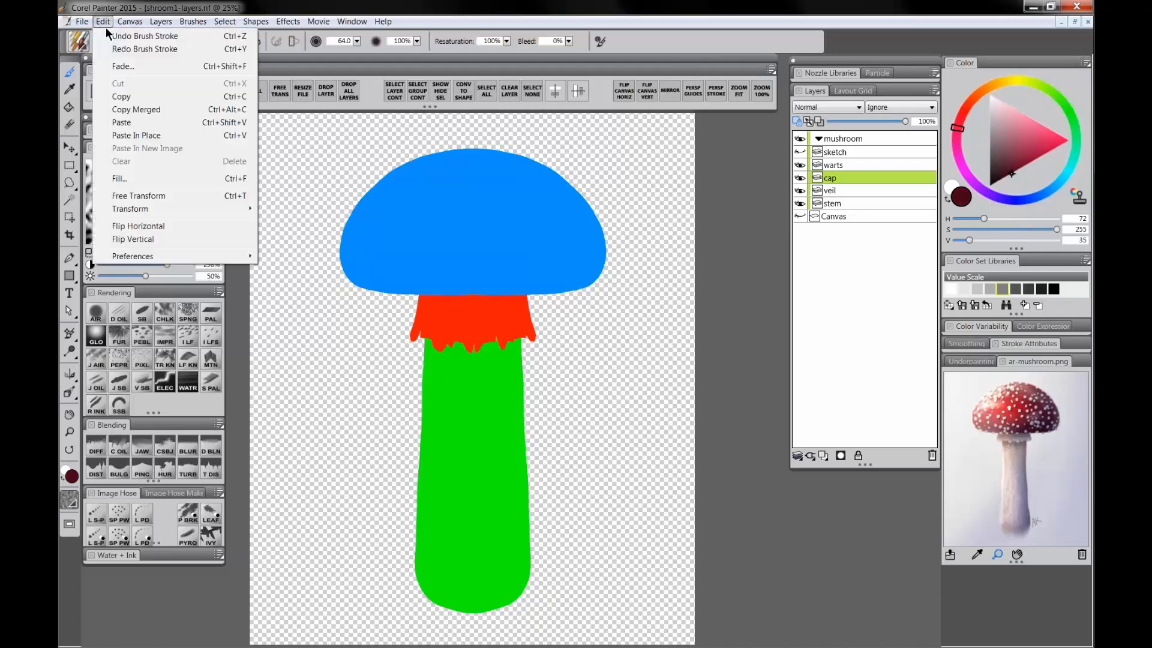
{"action": "left_click", "coordinate": [318, 174]}
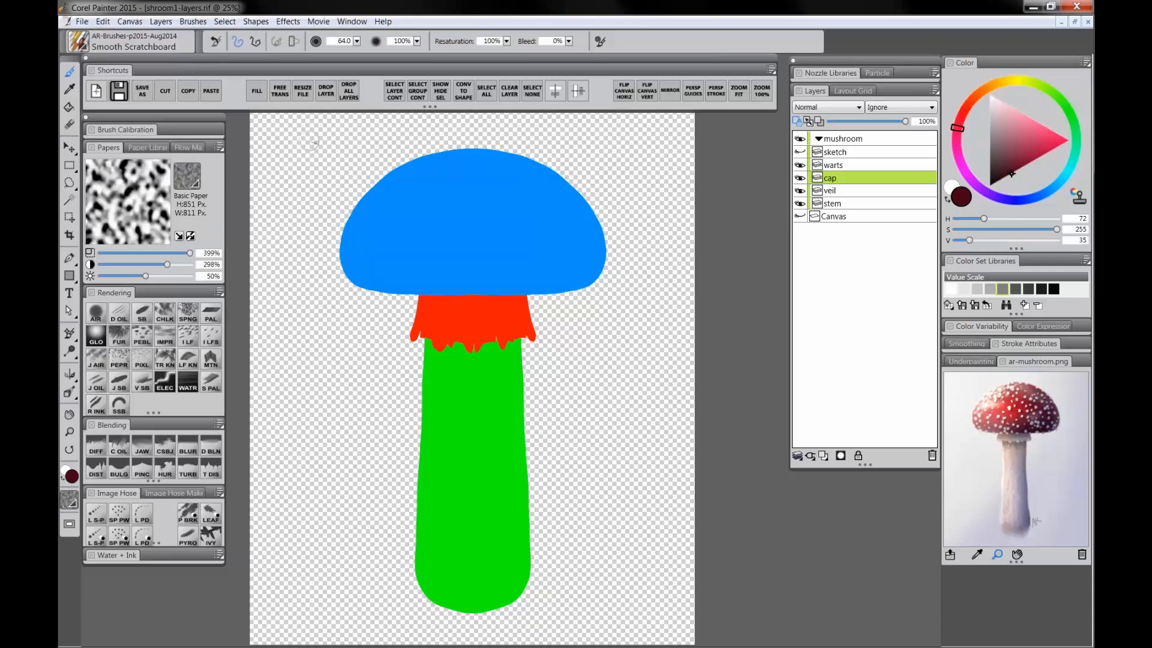
{"action": "left_click", "coordinate": [257, 91]}
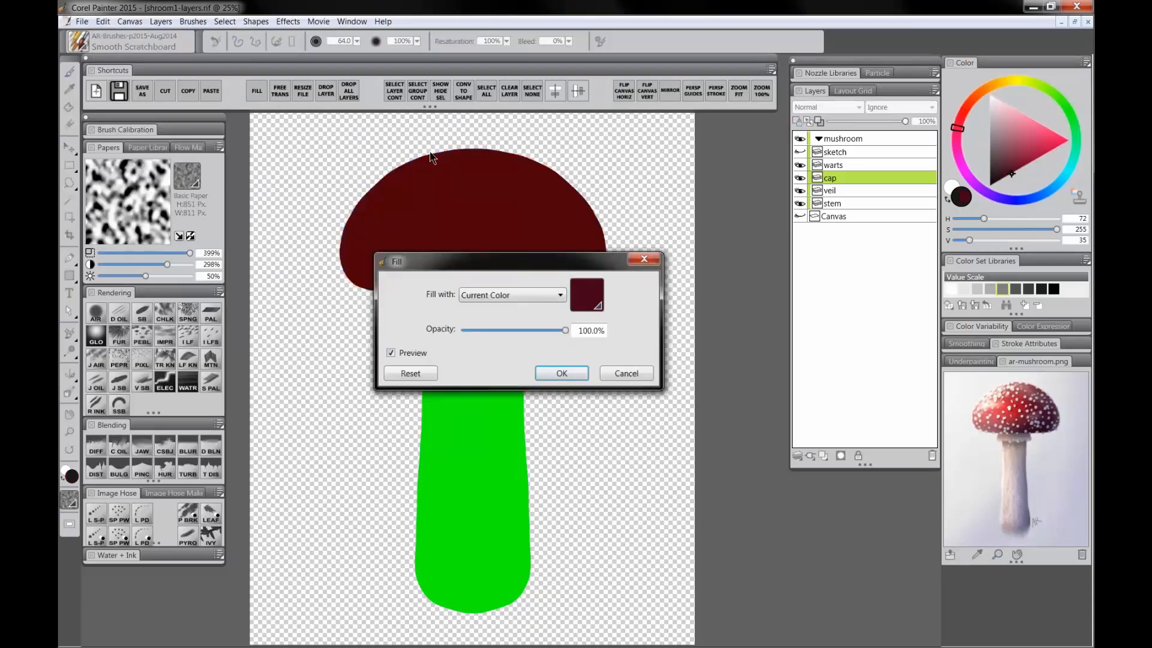
{"action": "left_click_drag", "start_coordinate": [567, 271], "coordinate": [624, 283]}
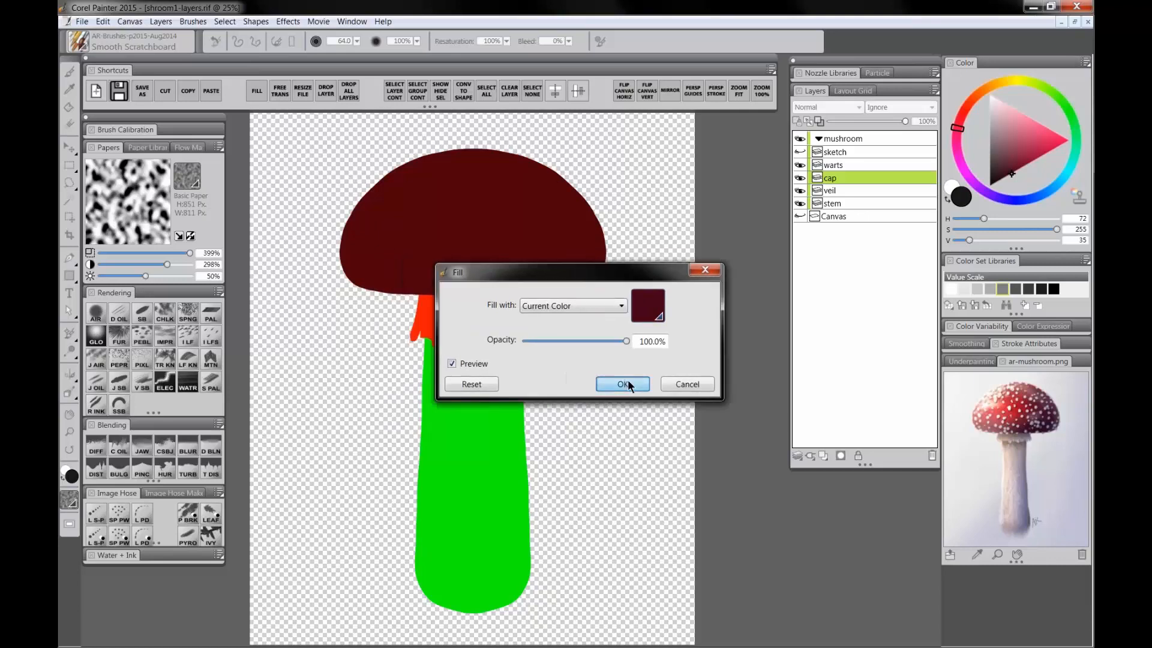
{"action": "left_click", "coordinate": [624, 384]}
Step: Select the veil layer, choose a pale beige colour and fill the veil with it
{"action": "left_click", "coordinate": [839, 191]}
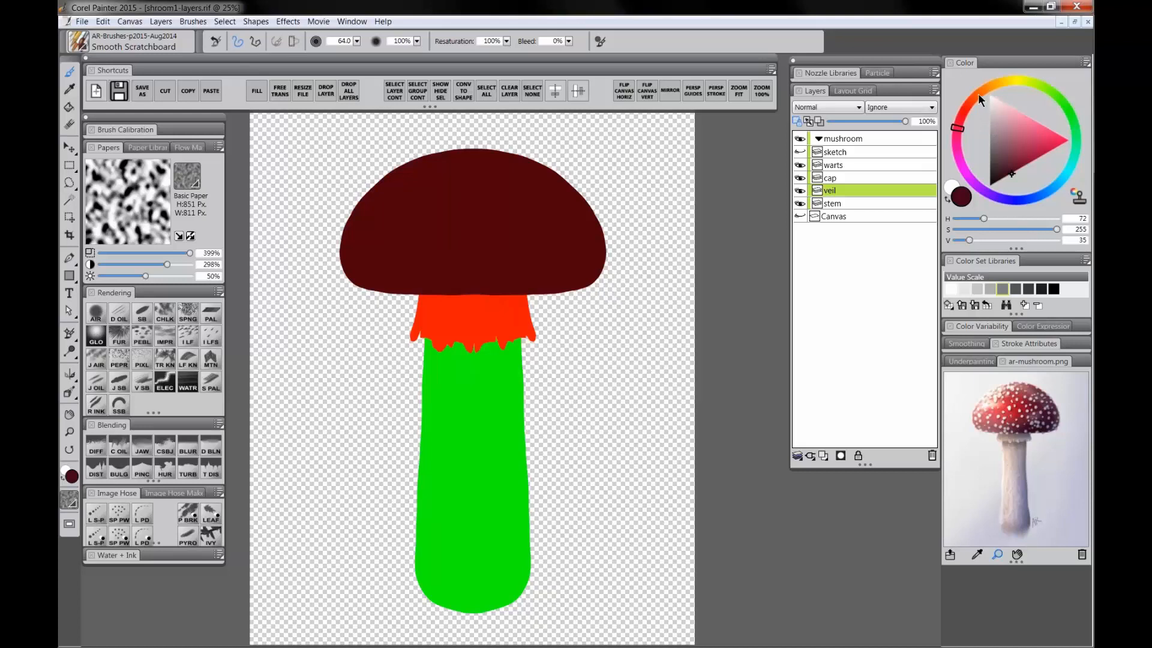
{"action": "left_click", "coordinate": [968, 105]}
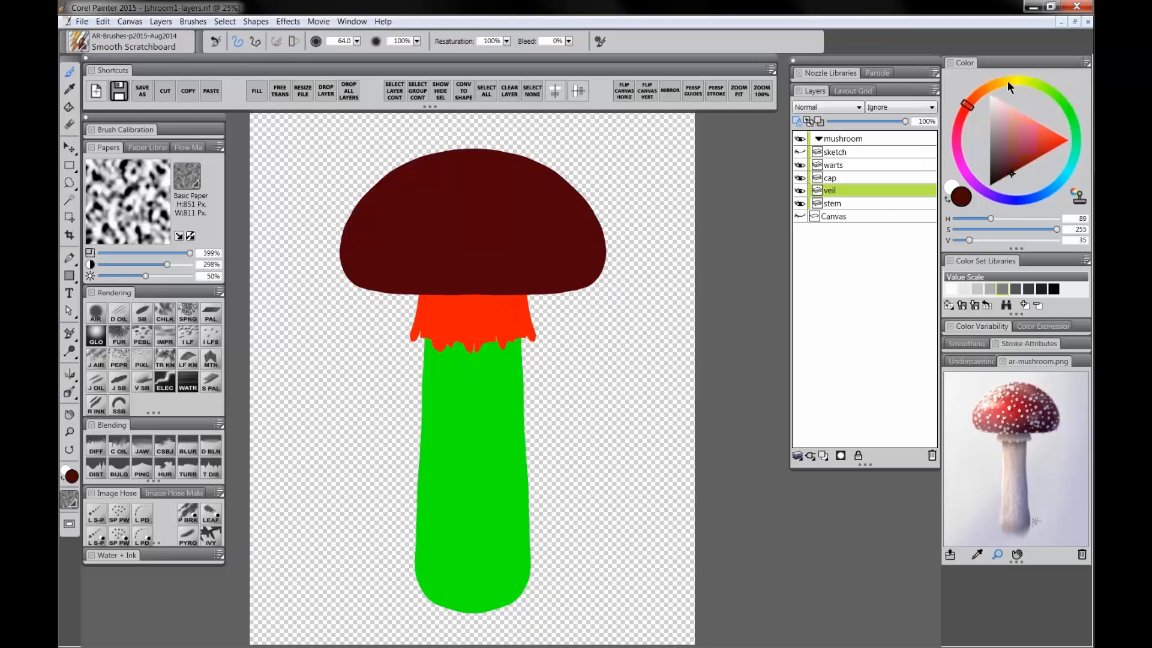
{"action": "left_click_drag", "start_coordinate": [1007, 84], "coordinate": [984, 95]}
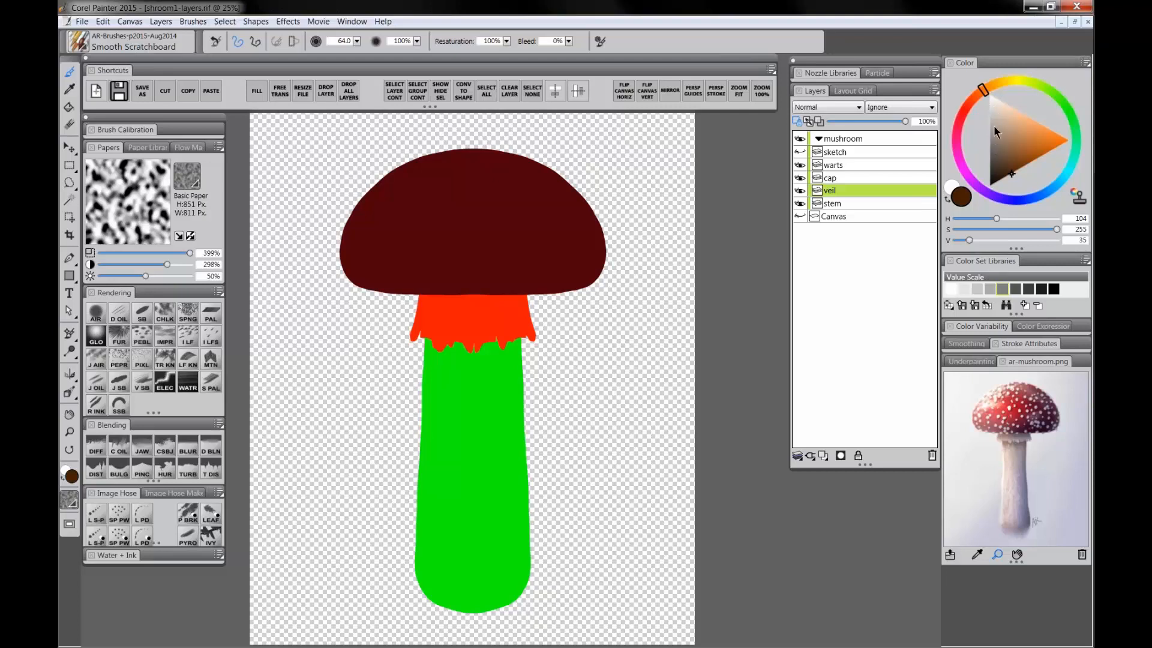
{"action": "left_click", "coordinate": [991, 108]}
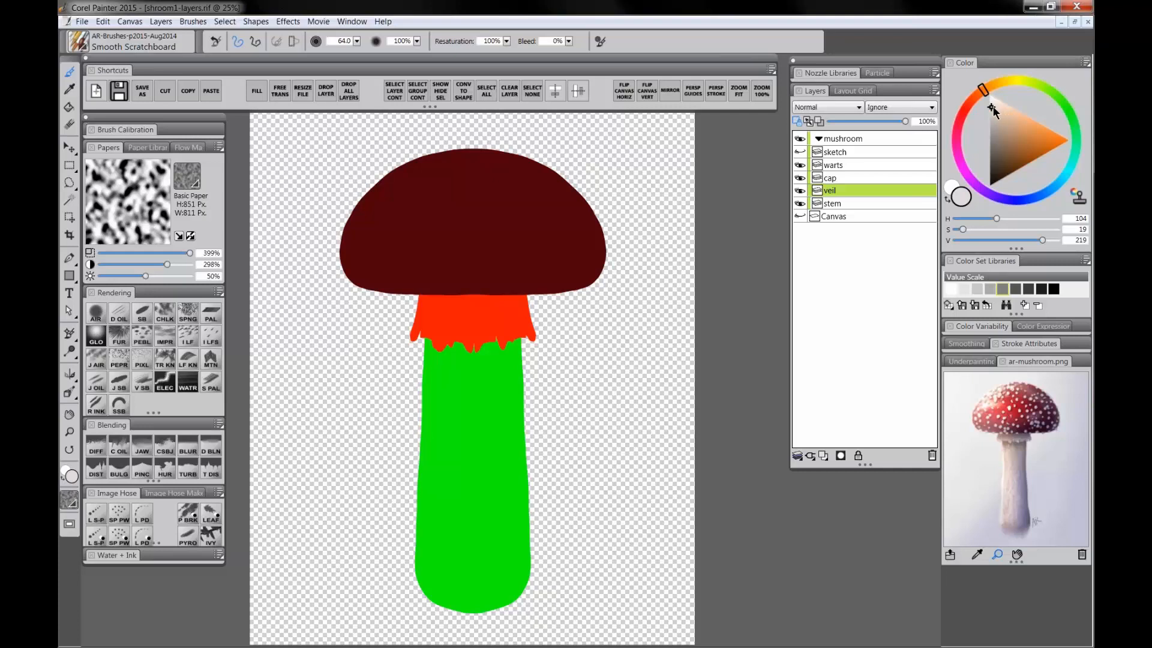
{"action": "left_click_drag", "start_coordinate": [992, 108], "coordinate": [994, 108]}
{"action": "left_click", "coordinate": [995, 108]}
{"action": "key", "text": "ctrl+f"}
{"action": "left_click_drag", "start_coordinate": [479, 258], "coordinate": [720, 334]}
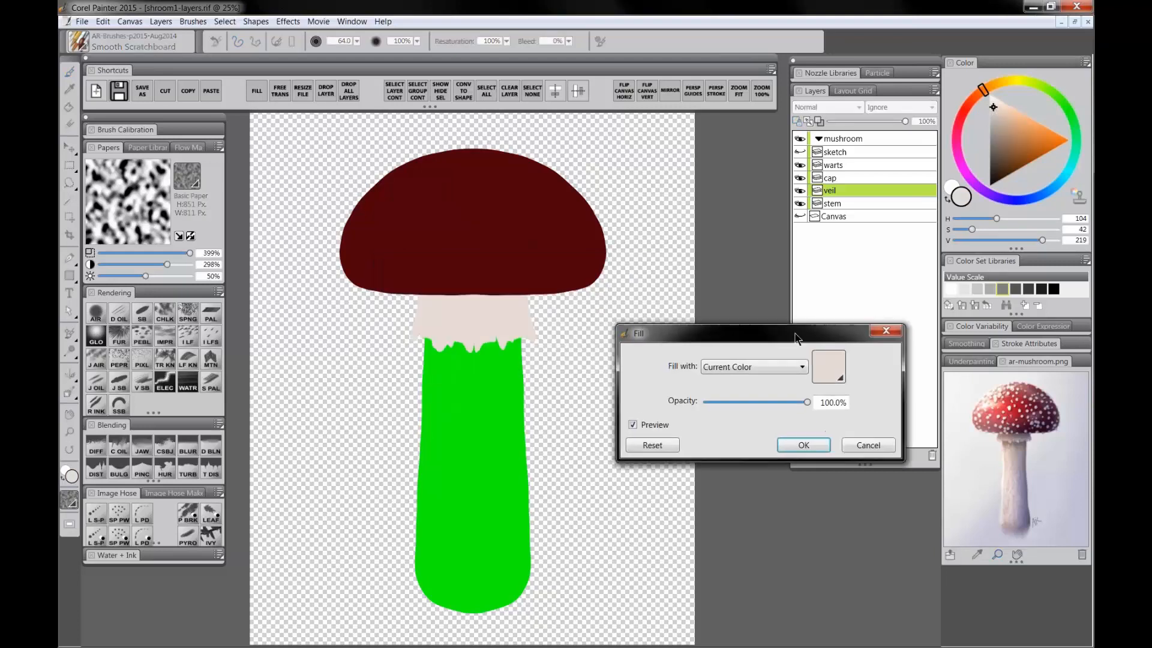
{"action": "left_click", "coordinate": [809, 444]}
Step: Show the Canvas layer again, then select the stem layer and fill it with a light off-white colour
{"action": "left_click", "coordinate": [800, 216]}
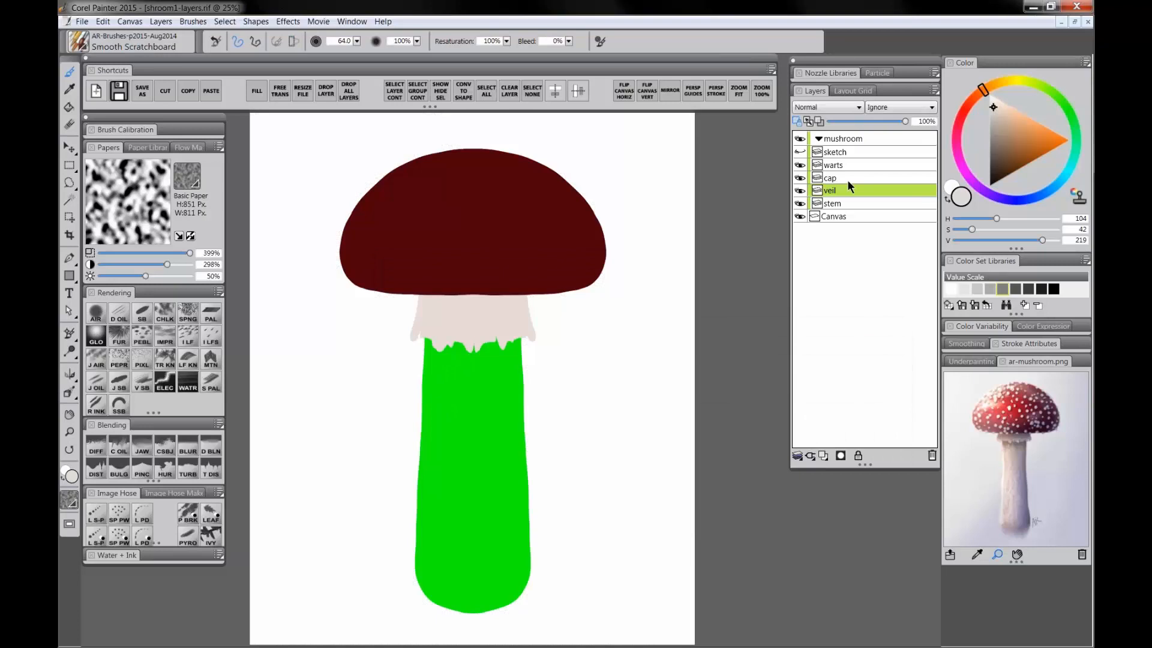
{"action": "left_click", "coordinate": [840, 204]}
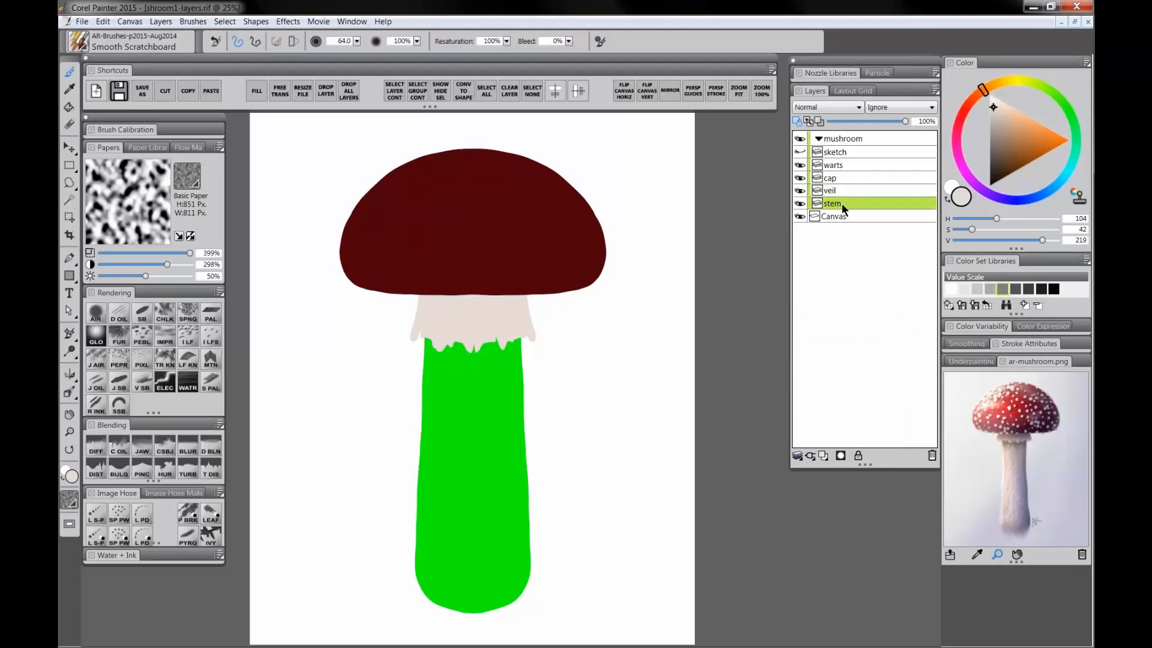
{"action": "left_click", "coordinate": [992, 109]}
{"action": "key", "text": "ctrl+f"}
{"action": "left_click", "coordinate": [564, 373]}
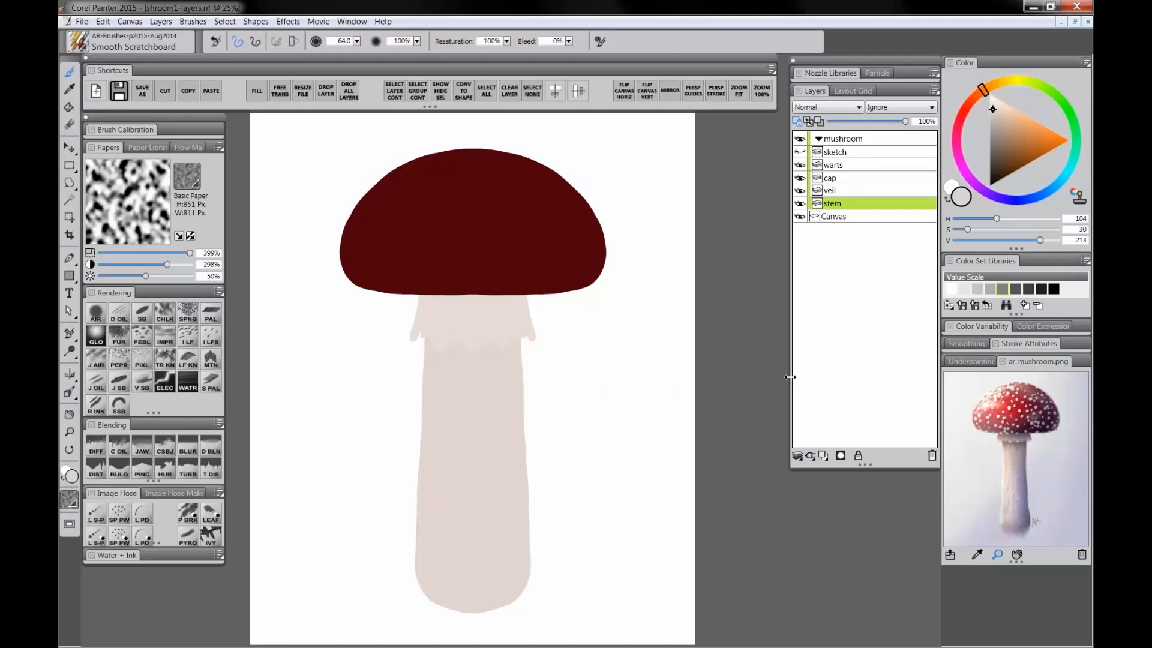
Step: Select the Canvas layer and fill it with a light neutral grey
{"action": "left_click", "coordinate": [831, 218]}
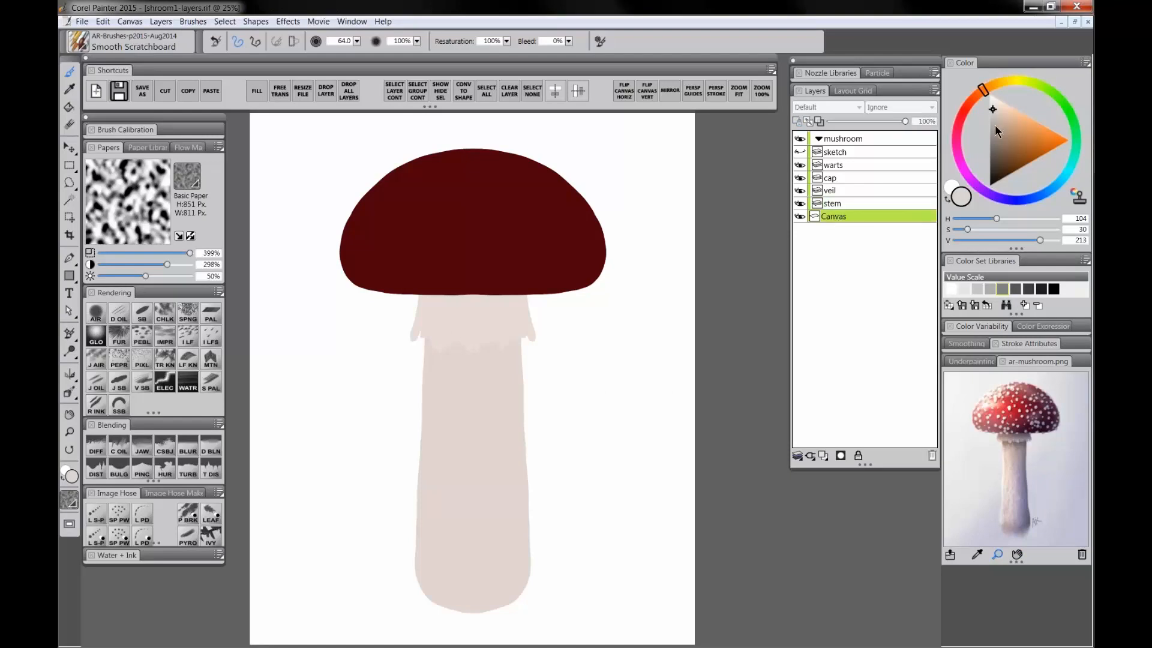
{"action": "left_click_drag", "start_coordinate": [995, 126], "coordinate": [989, 120]}
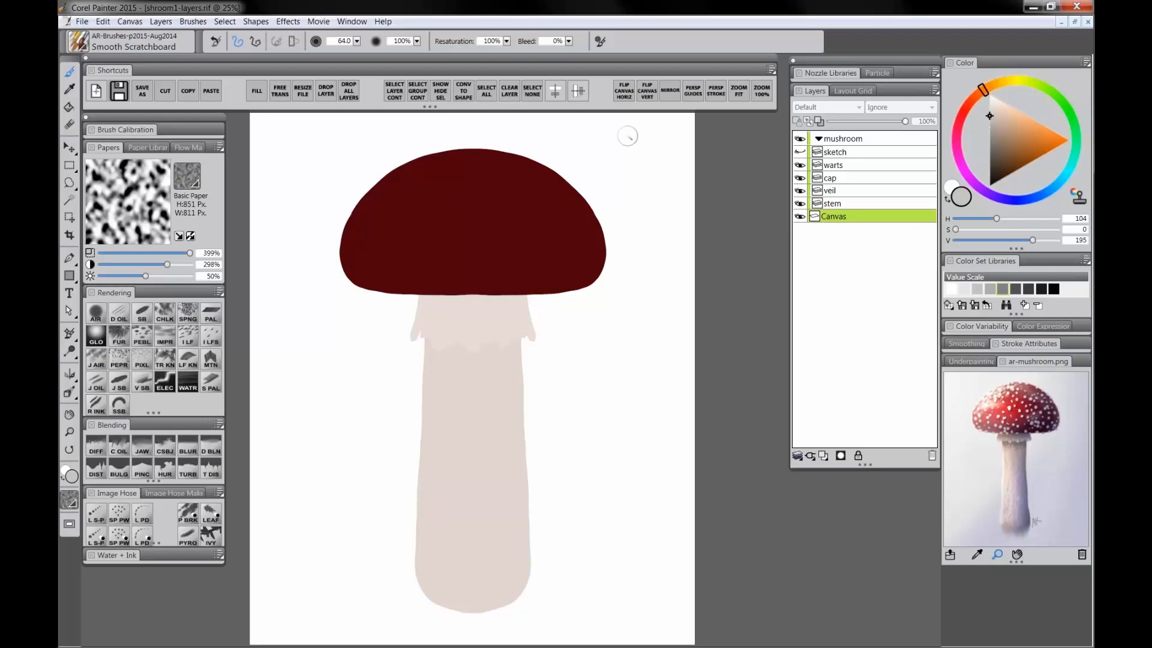
{"action": "left_click", "coordinate": [258, 91]}
{"action": "key", "text": "Return"}
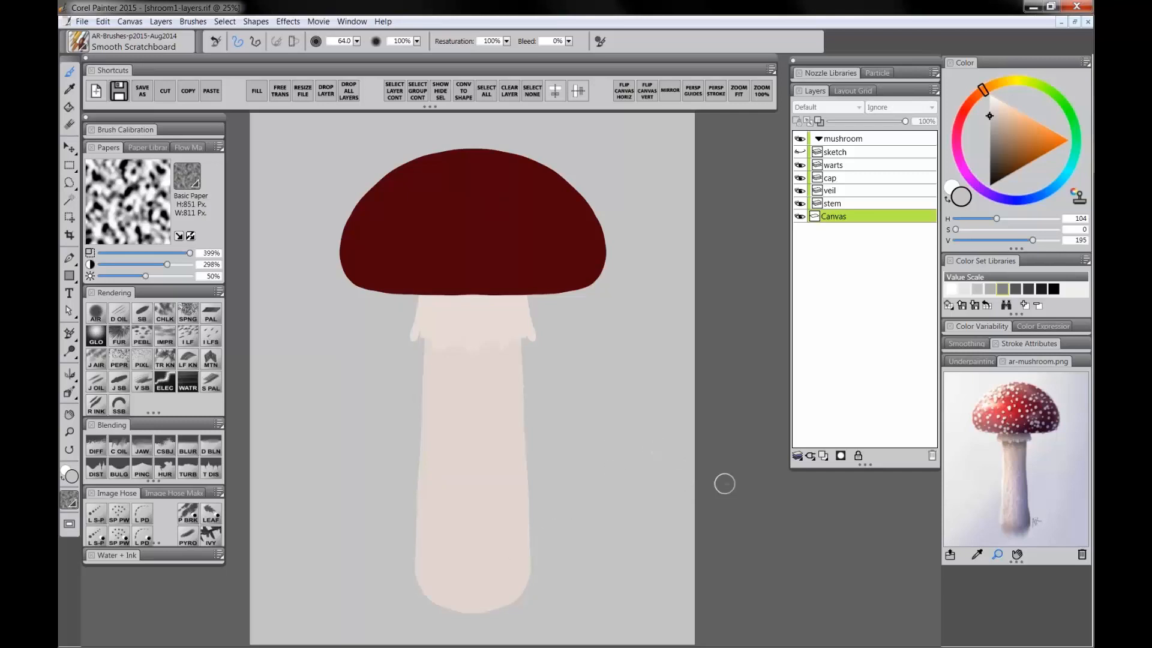
Step: Select the cap layer and sample the cap's dark red colour from the canvas
{"action": "left_click", "coordinate": [841, 152]}
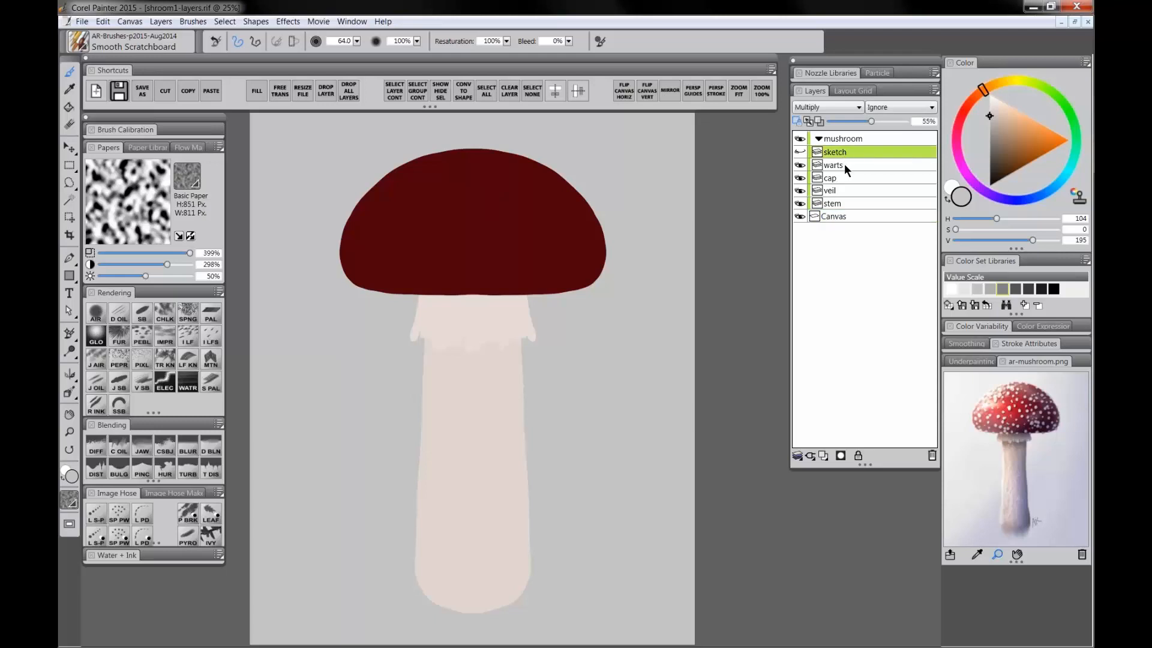
{"action": "left_click", "coordinate": [844, 165]}
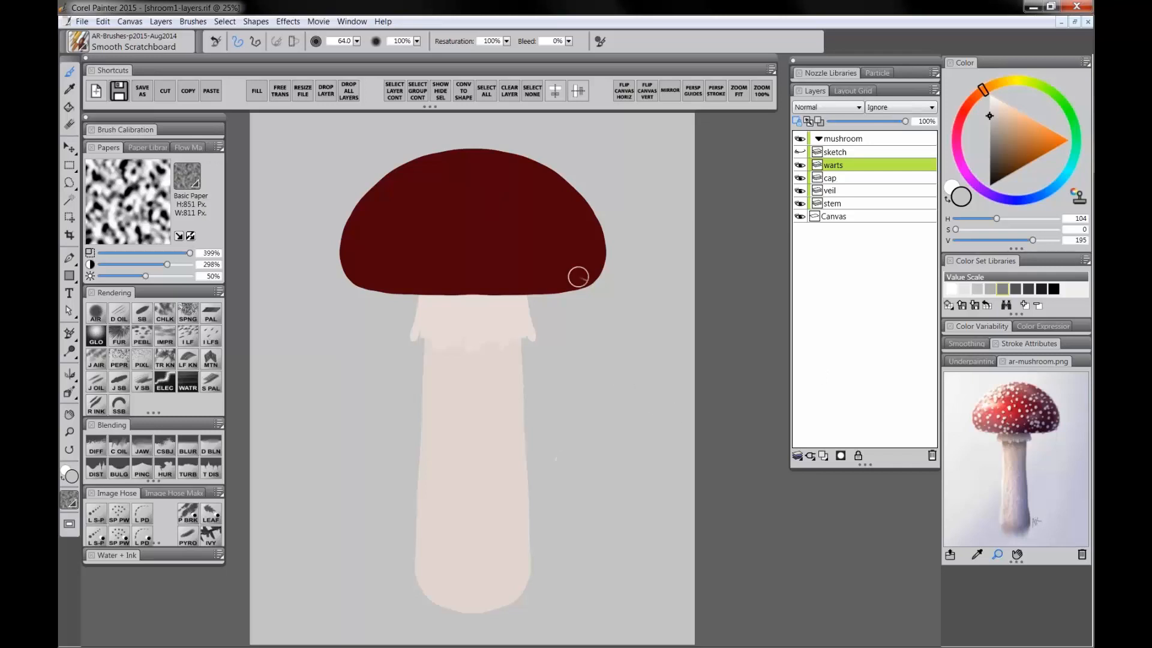
{"action": "left_click", "coordinate": [547, 191]}
{"action": "left_click", "coordinate": [839, 178]}
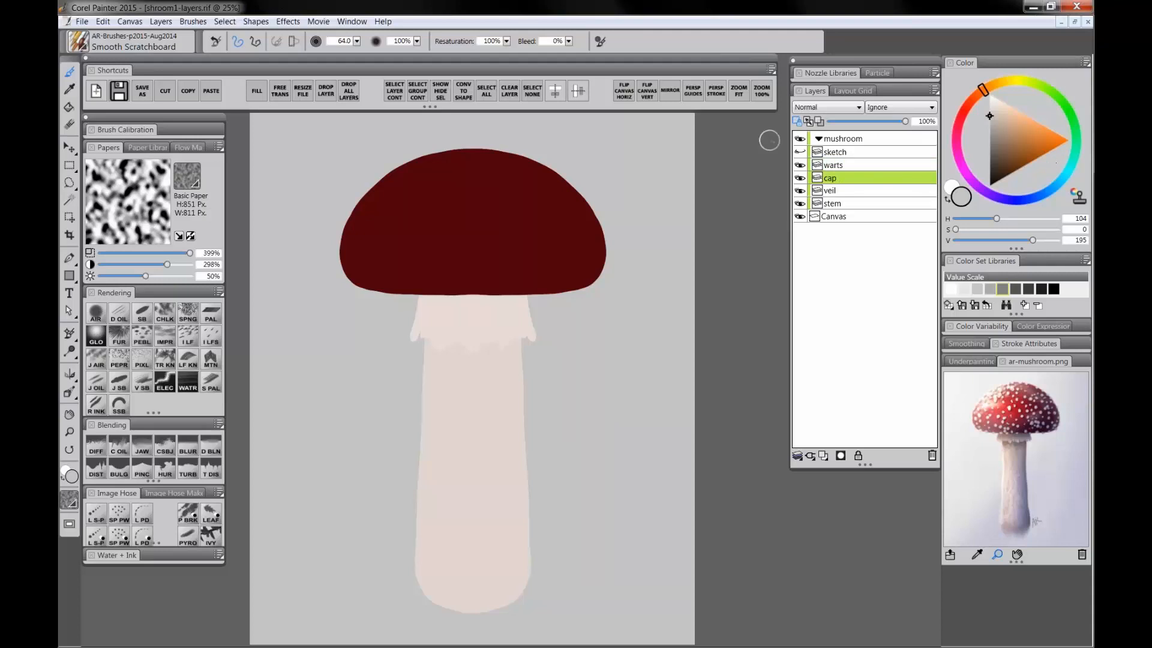
{"action": "left_click", "coordinate": [499, 206], "text": "alt"}
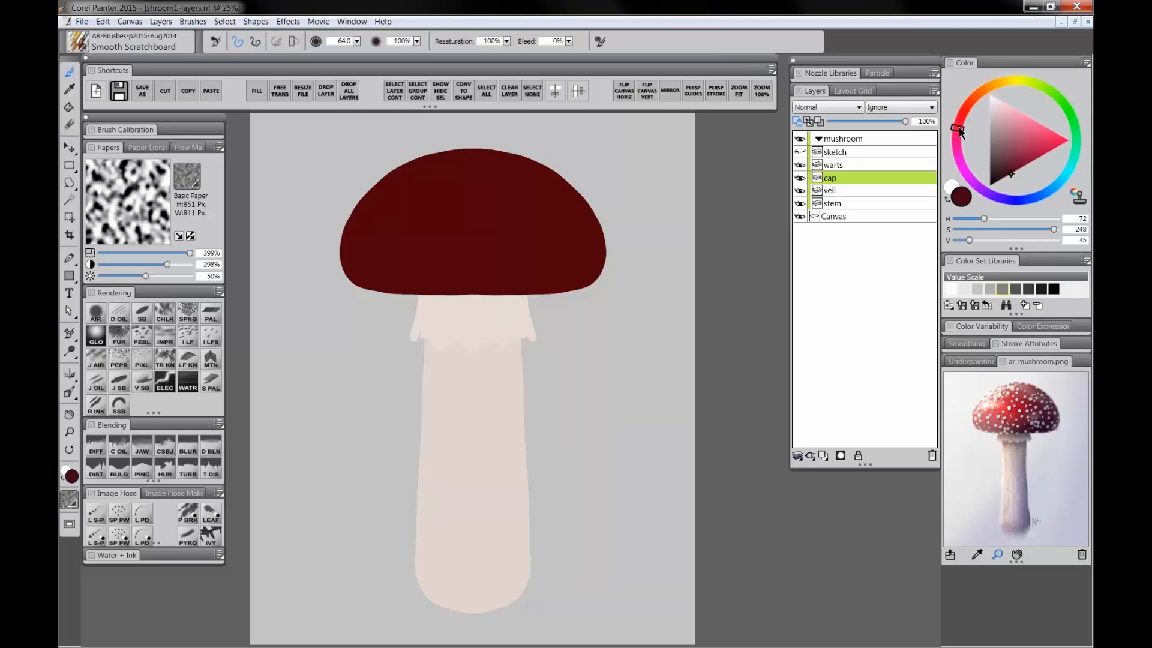
Step: Choose a brighter red and airbrush a soft highlight across the cap's upper-left area with the Digital Airbrush
{"action": "left_click_drag", "start_coordinate": [958, 127], "coordinate": [962, 128]}
{"action": "left_click", "coordinate": [1035, 152]}
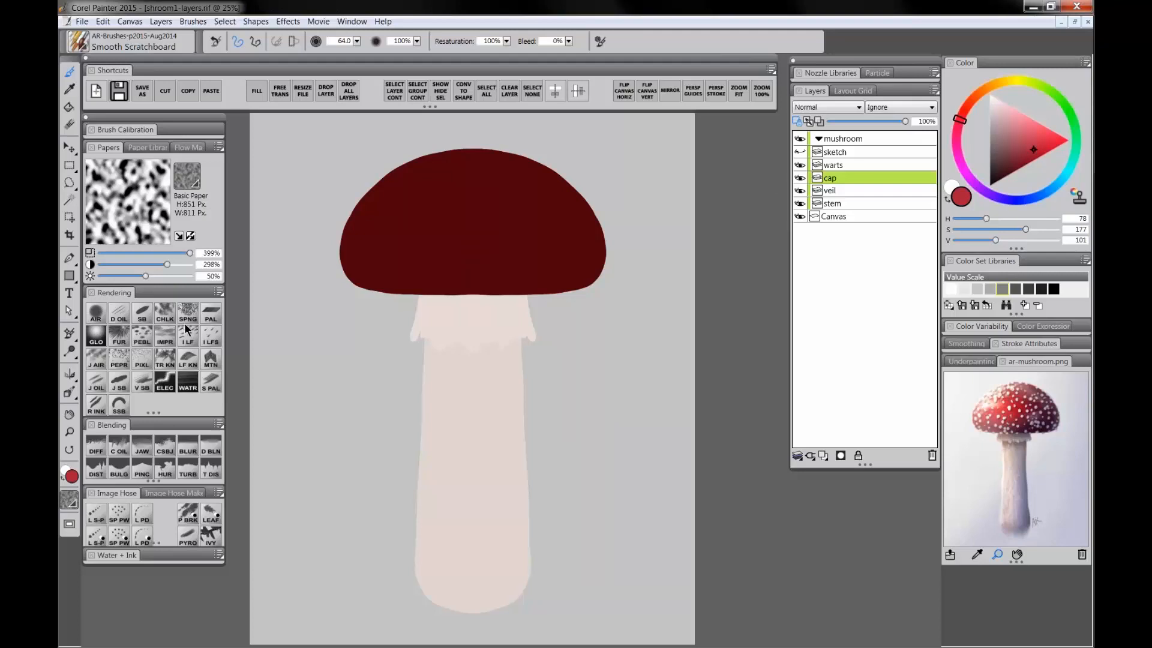
{"action": "left_click", "coordinate": [94, 313]}
{"action": "left_click_drag", "start_coordinate": [463, 188], "coordinate": [487, 250]}
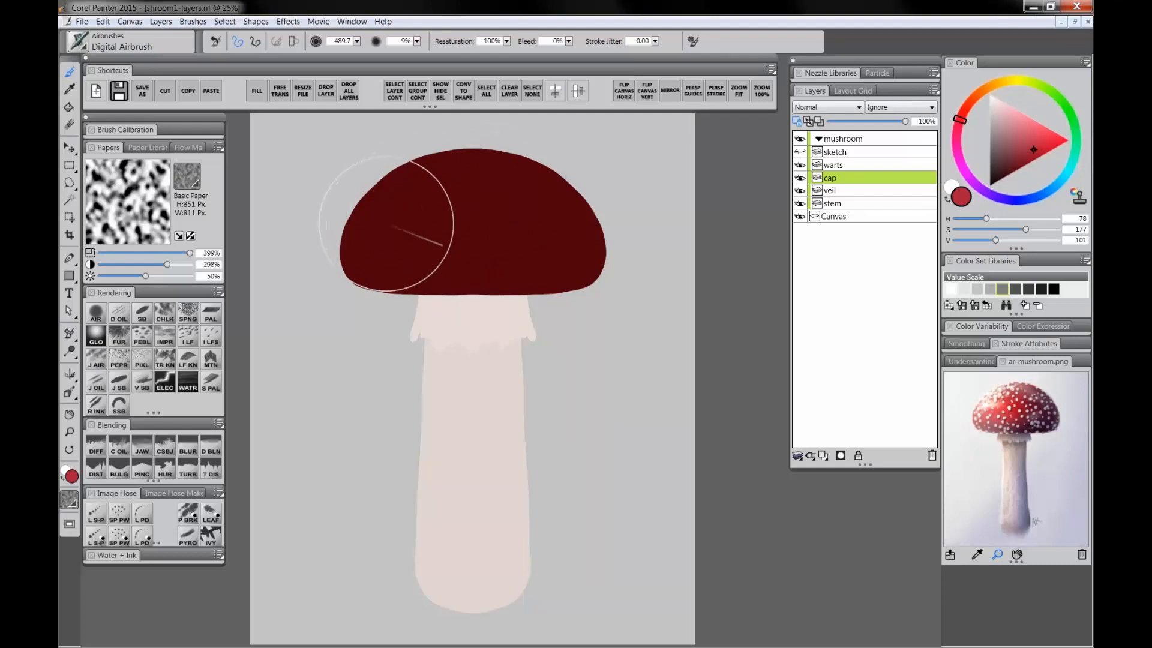
{"action": "mouse_move", "coordinate": [396, 224]}
{"action": "left_mouse_down"}
{"action": "mouse_move", "coordinate": [467, 196]}
{"action": "mouse_move", "coordinate": [419, 216]}
{"action": "mouse_move", "coordinate": [461, 205]}
{"action": "left_mouse_up"}
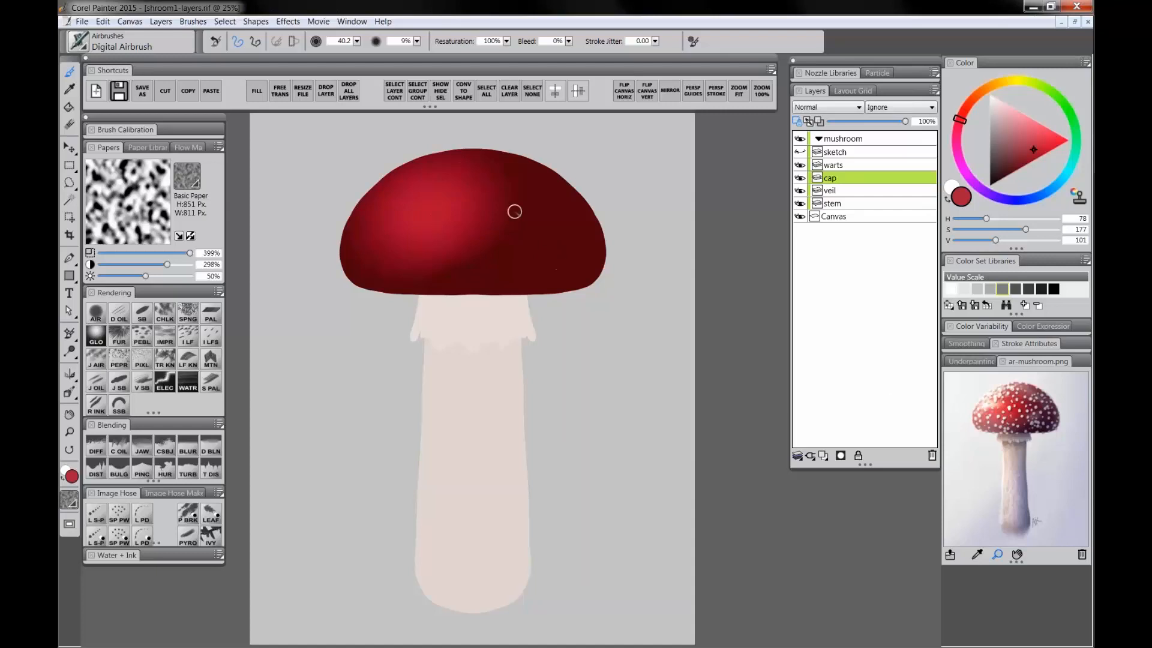
{"action": "mouse_move", "coordinate": [437, 188]}
{"action": "left_mouse_down", "text": "ctrl+alt"}
{"action": "mouse_move", "coordinate": [377, 198]}
{"action": "mouse_move", "coordinate": [416, 197]}
{"action": "mouse_move", "coordinate": [402, 217]}
{"action": "mouse_move", "coordinate": [427, 181]}
{"action": "left_mouse_up", "text": "ctrl+alt"}
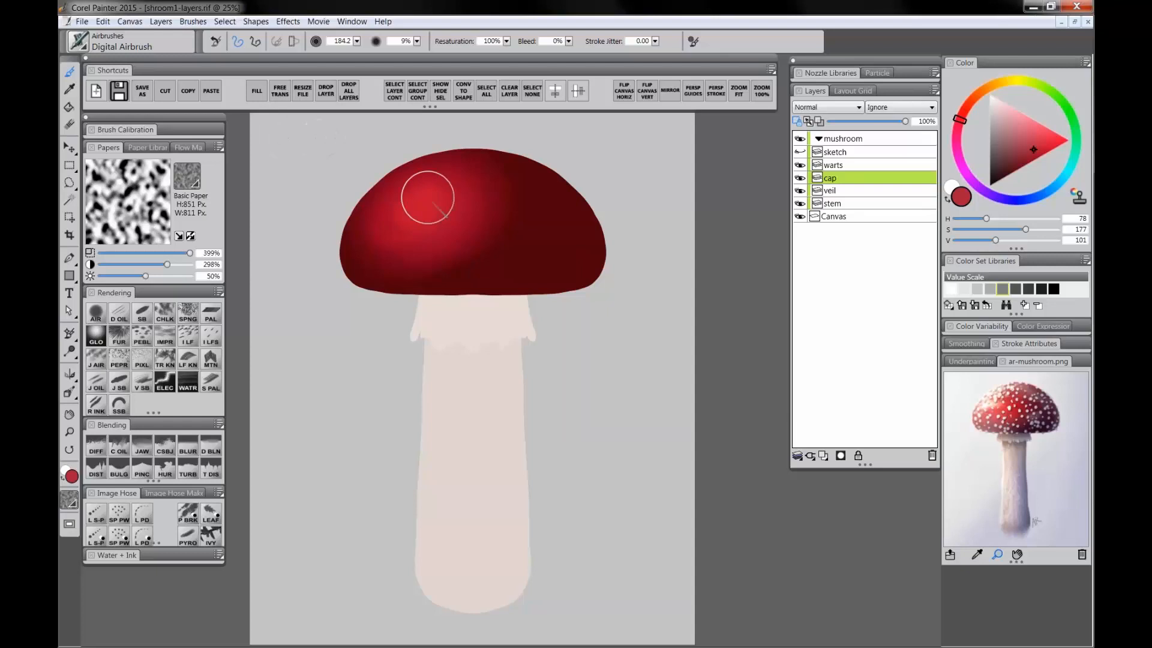
{"action": "left_click_drag", "start_coordinate": [469, 191], "coordinate": [488, 206]}
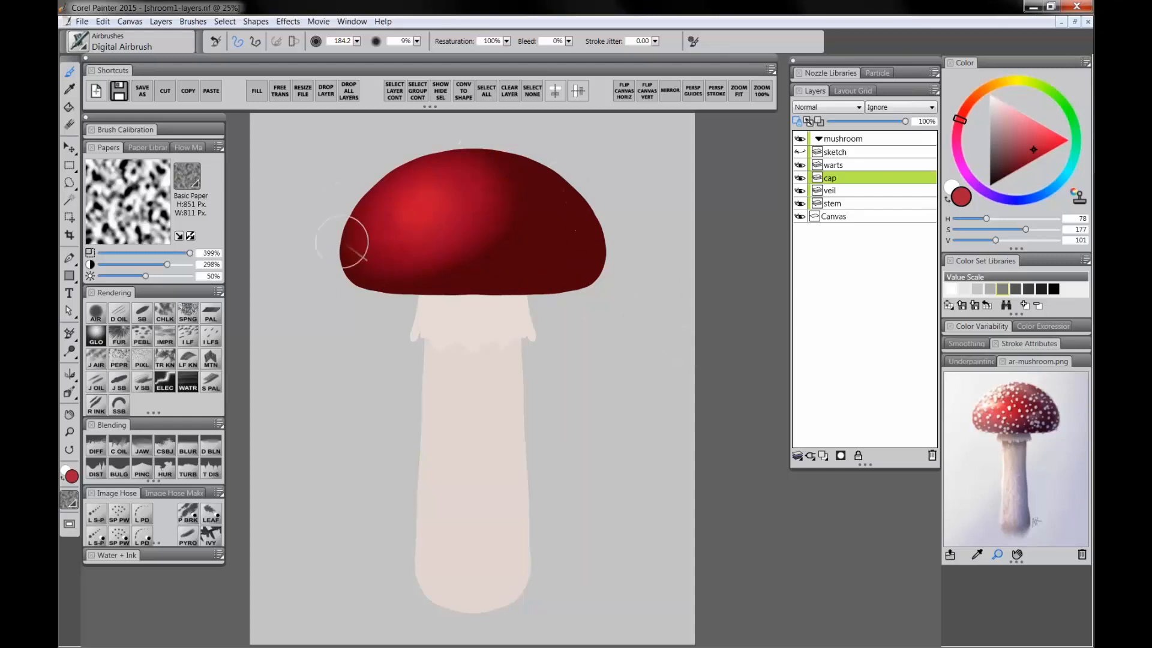
{"action": "left_click_drag", "start_coordinate": [430, 193], "coordinate": [422, 172]}
Step: Pick a more saturated red and airbrush a stronger highlight on the cap's upper-left dome
{"action": "left_click", "coordinate": [70, 433]}
{"action": "left_click", "coordinate": [364, 200]}
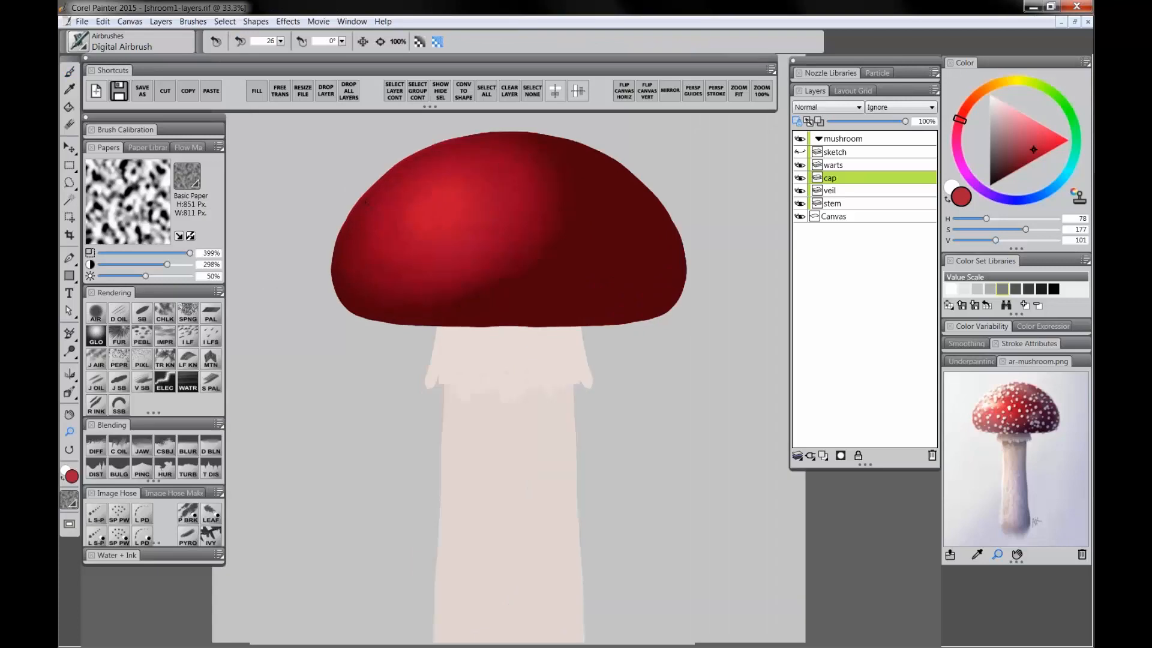
{"action": "left_click", "coordinate": [364, 202]}
{"action": "left_click", "coordinate": [292, 318]}
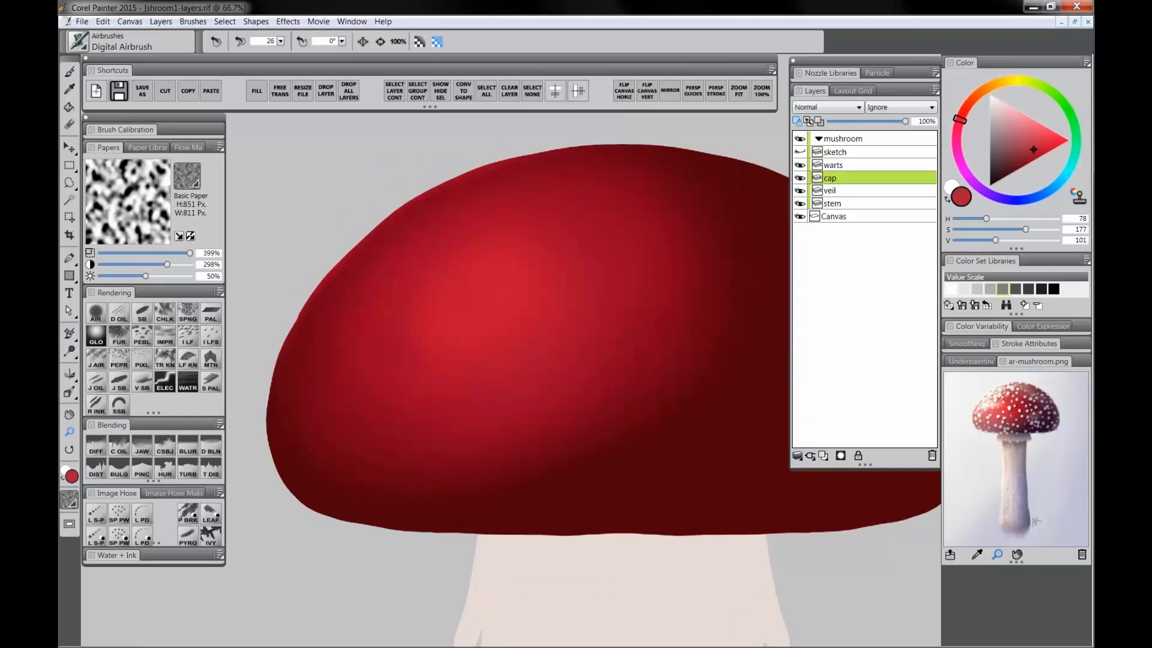
{"action": "left_click", "coordinate": [445, 272], "text": "alt"}
{"action": "left_click", "coordinate": [444, 272], "text": "alt"}
{"action": "left_click_drag", "start_coordinate": [463, 316], "coordinate": [448, 254]}
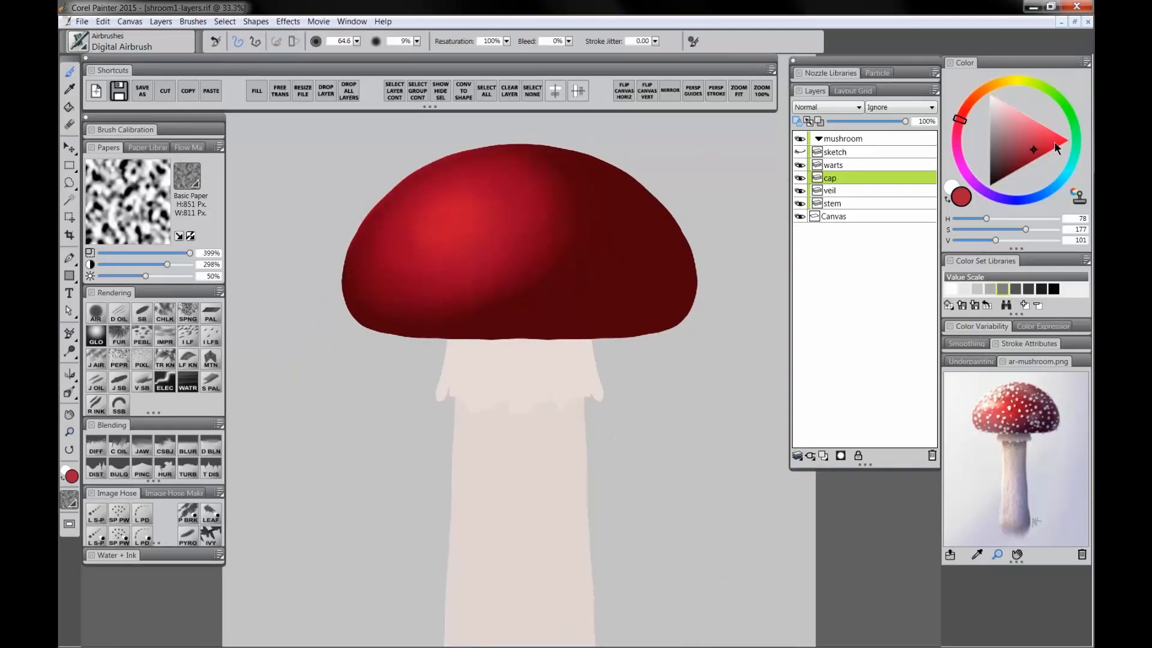
{"action": "left_click", "coordinate": [1053, 142]}
{"action": "left_click", "coordinate": [964, 113]}
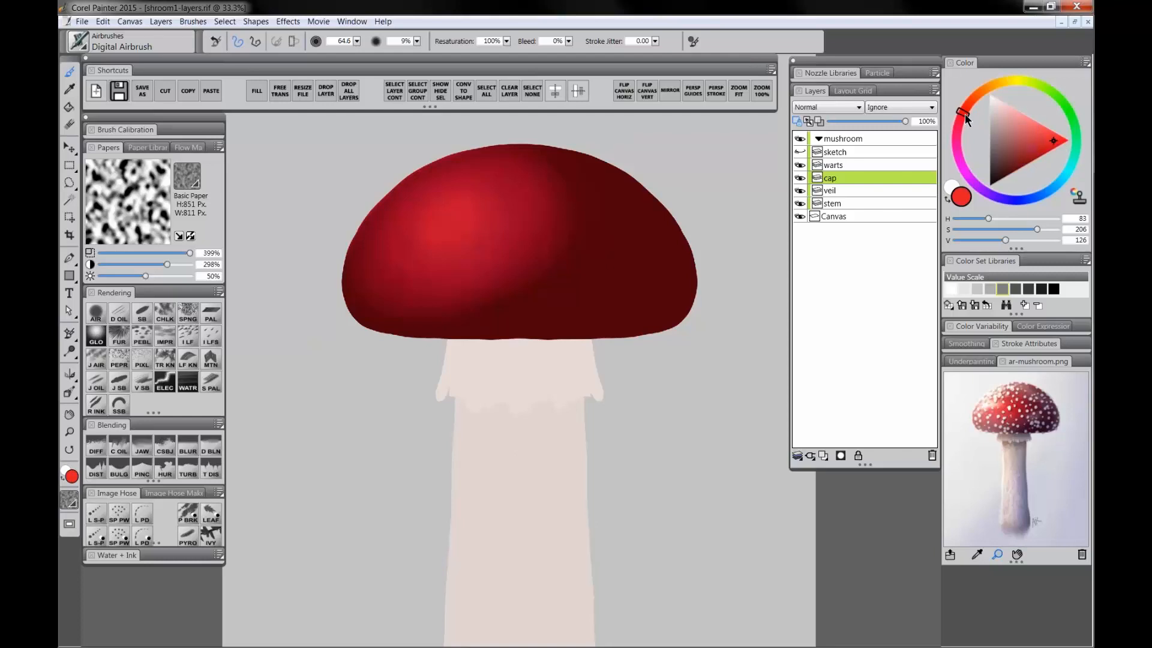
{"action": "mouse_move", "coordinate": [450, 214]}
{"action": "left_mouse_down"}
{"action": "mouse_move", "coordinate": [472, 232]}
{"action": "mouse_move", "coordinate": [429, 193]}
{"action": "mouse_move", "coordinate": [473, 224]}
{"action": "mouse_move", "coordinate": [478, 239]}
{"action": "mouse_move", "coordinate": [453, 264]}
{"action": "mouse_move", "coordinate": [514, 235]}
{"action": "mouse_move", "coordinate": [481, 208]}
{"action": "left_mouse_up"}
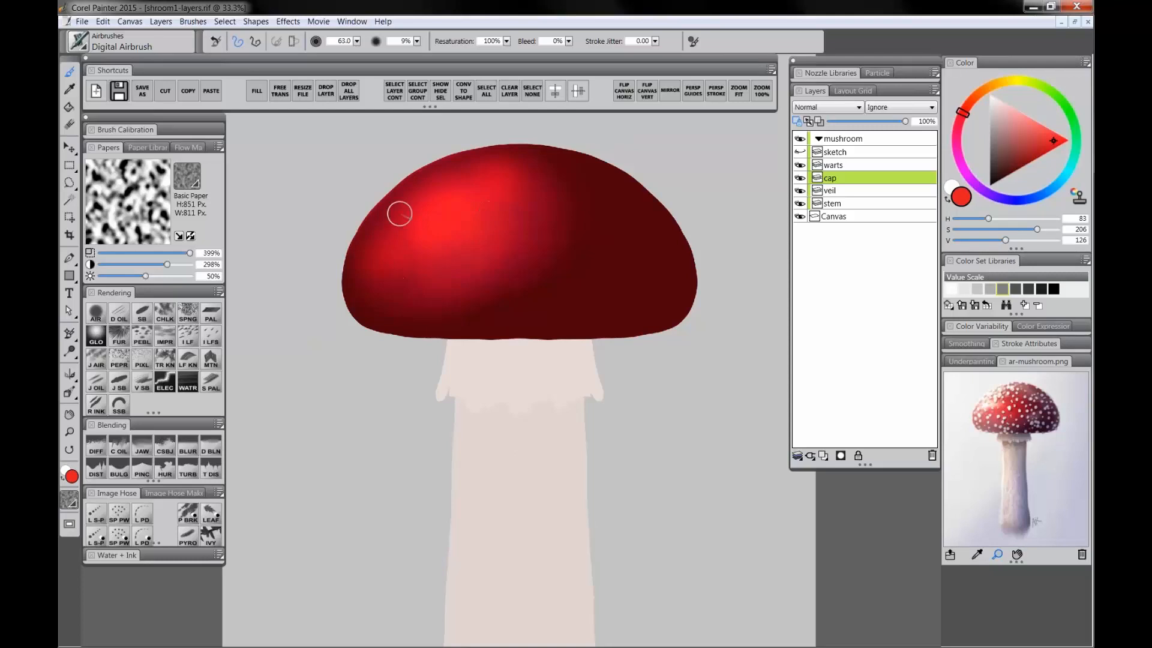
{"action": "mouse_move", "coordinate": [399, 215]}
{"action": "left_mouse_down"}
{"action": "mouse_move", "coordinate": [449, 176]}
{"action": "mouse_move", "coordinate": [385, 245]}
{"action": "mouse_move", "coordinate": [433, 211]}
{"action": "mouse_move", "coordinate": [472, 202]}
{"action": "mouse_move", "coordinate": [500, 163]}
{"action": "mouse_move", "coordinate": [469, 218]}
{"action": "mouse_move", "coordinate": [498, 198]}
{"action": "mouse_move", "coordinate": [482, 182]}
{"action": "mouse_move", "coordinate": [426, 196]}
{"action": "mouse_move", "coordinate": [450, 189]}
{"action": "mouse_move", "coordinate": [448, 238]}
{"action": "mouse_move", "coordinate": [389, 247]}
{"action": "left_mouse_up"}
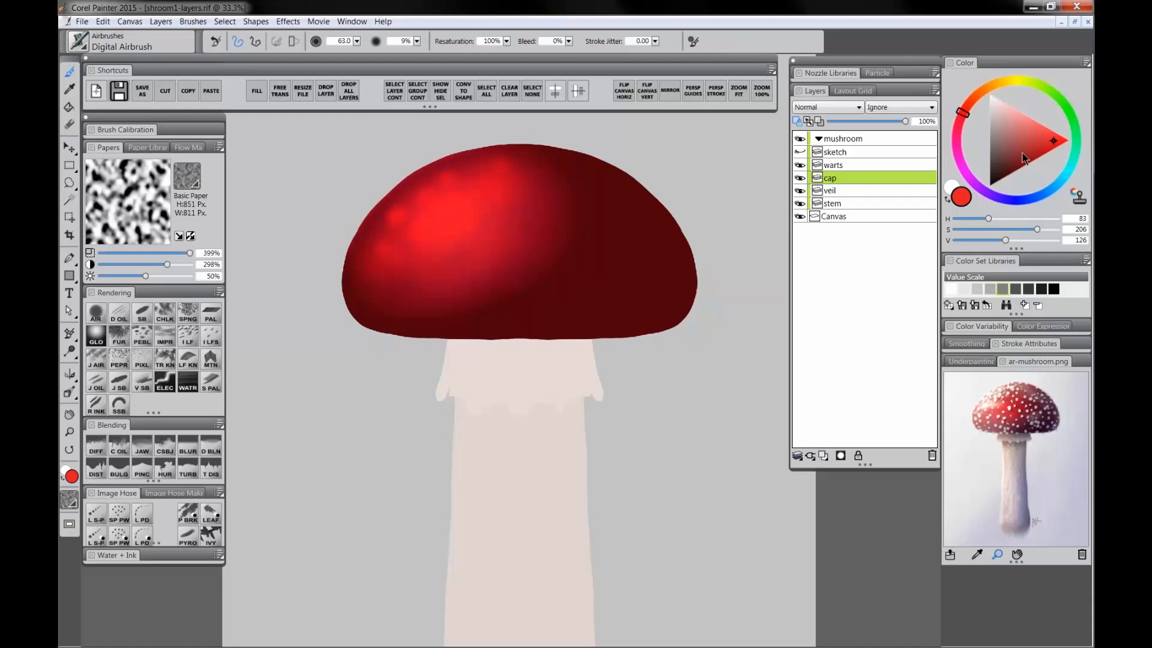
Step: Choose a brighter red, enlarge the brush and airbrush more light across the cap's upper area
{"action": "left_click", "coordinate": [1064, 140]}
{"action": "left_click", "coordinate": [970, 106]}
{"action": "key", "text": "]"}
{"action": "key", "text": "]"}
{"action": "key", "text": "]"}
{"action": "key", "text": "]"}
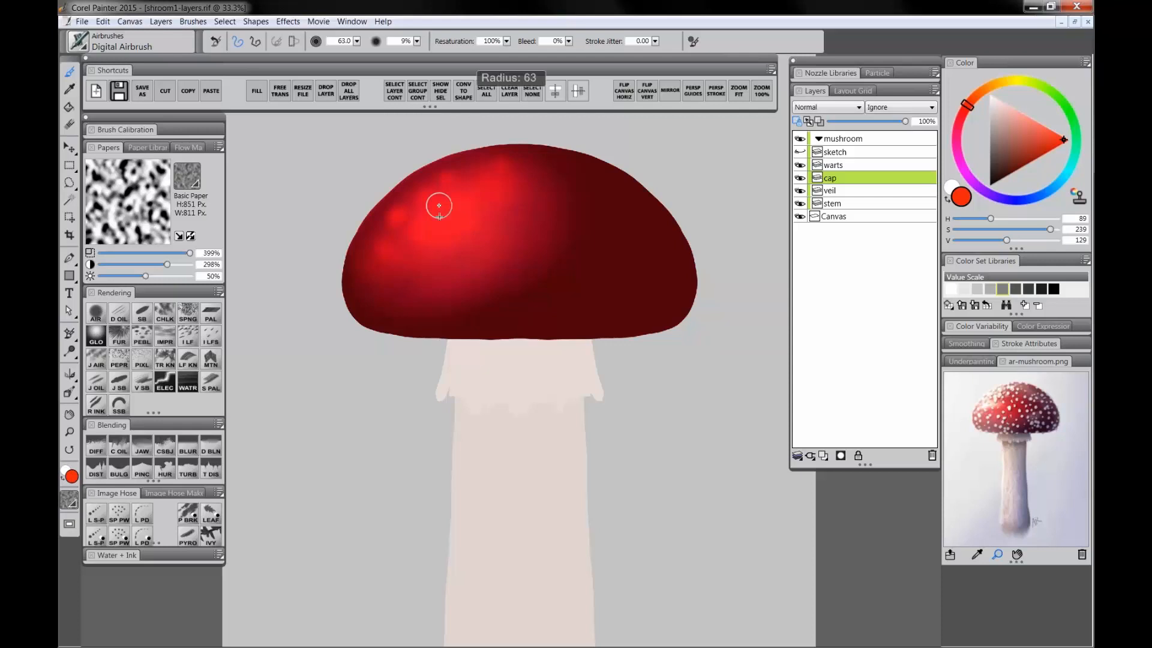
{"action": "mouse_move", "coordinate": [453, 218]}
{"action": "left_mouse_down"}
{"action": "mouse_move", "coordinate": [433, 200]}
{"action": "mouse_move", "coordinate": [440, 209]}
{"action": "mouse_move", "coordinate": [420, 232]}
{"action": "mouse_move", "coordinate": [489, 187]}
{"action": "mouse_move", "coordinate": [453, 229]}
{"action": "mouse_move", "coordinate": [386, 242]}
{"action": "mouse_move", "coordinate": [404, 206]}
{"action": "mouse_move", "coordinate": [486, 193]}
{"action": "mouse_move", "coordinate": [448, 225]}
{"action": "mouse_move", "coordinate": [437, 283]}
{"action": "left_mouse_up"}
{"action": "mouse_move", "coordinate": [451, 237]}
{"action": "left_mouse_down"}
{"action": "mouse_move", "coordinate": [496, 226]}
{"action": "mouse_move", "coordinate": [405, 270]}
{"action": "mouse_move", "coordinate": [544, 228]}
{"action": "mouse_move", "coordinate": [546, 197]}
{"action": "left_mouse_up"}
Step: Pick a pale orange-pink and airbrush a soft highlight patch on the cap's upper-left, undoing a stray dab
{"action": "left_click_drag", "start_coordinate": [1049, 138], "coordinate": [1021, 111]}
{"action": "left_click", "coordinate": [972, 102]}
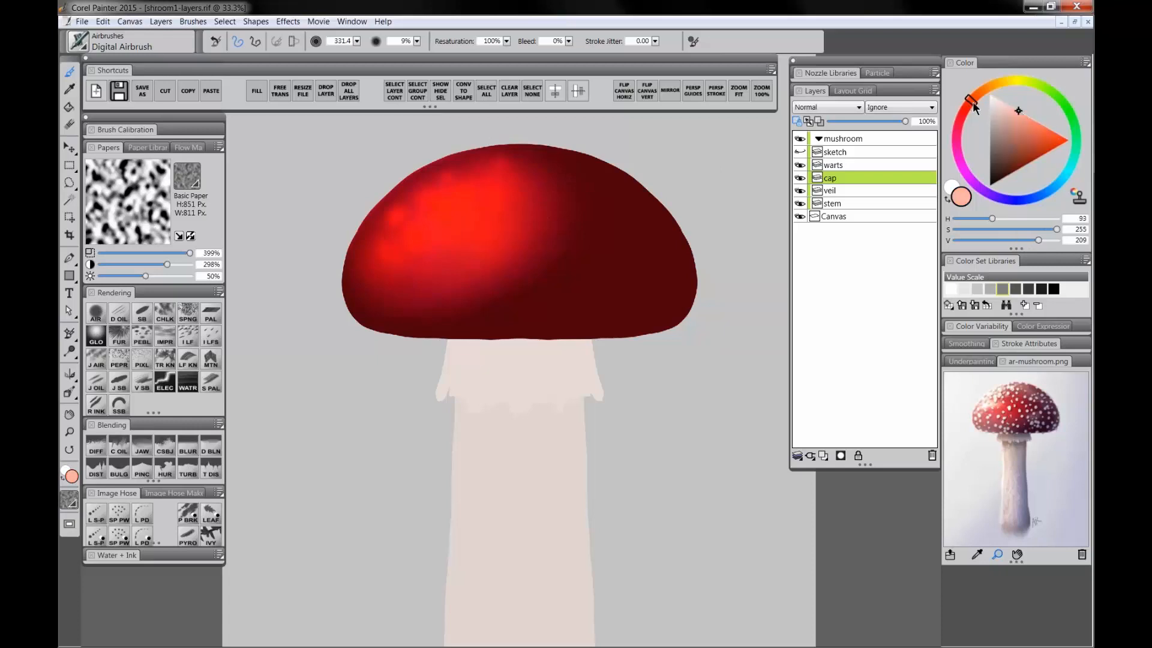
{"action": "mouse_move", "coordinate": [450, 195]}
{"action": "left_mouse_down"}
{"action": "mouse_move", "coordinate": [414, 232]}
{"action": "mouse_move", "coordinate": [429, 219]}
{"action": "mouse_move", "coordinate": [429, 192]}
{"action": "mouse_move", "coordinate": [405, 228]}
{"action": "mouse_move", "coordinate": [397, 221]}
{"action": "mouse_move", "coordinate": [441, 223]}
{"action": "mouse_move", "coordinate": [470, 202]}
{"action": "mouse_move", "coordinate": [457, 219]}
{"action": "mouse_move", "coordinate": [477, 230]}
{"action": "mouse_move", "coordinate": [470, 188]}
{"action": "mouse_move", "coordinate": [497, 220]}
{"action": "mouse_move", "coordinate": [516, 215]}
{"action": "mouse_move", "coordinate": [466, 223]}
{"action": "mouse_move", "coordinate": [493, 203]}
{"action": "left_mouse_up"}
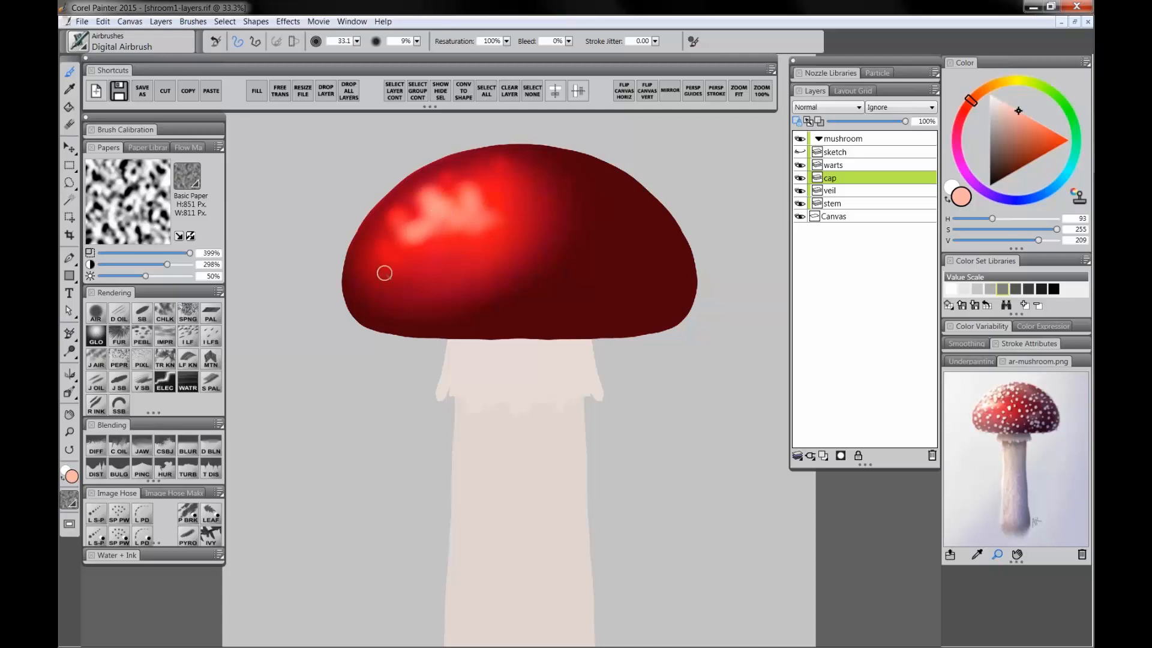
{"action": "left_click_drag", "start_coordinate": [355, 270], "coordinate": [350, 277]}
{"action": "key", "text": "ctrl+z"}
Step: Choose a lighter peach, enlarge the brush and airbrush further highlights on the cap's upper-left
{"action": "left_click", "coordinate": [1003, 102]}
{"action": "left_click", "coordinate": [977, 94]}
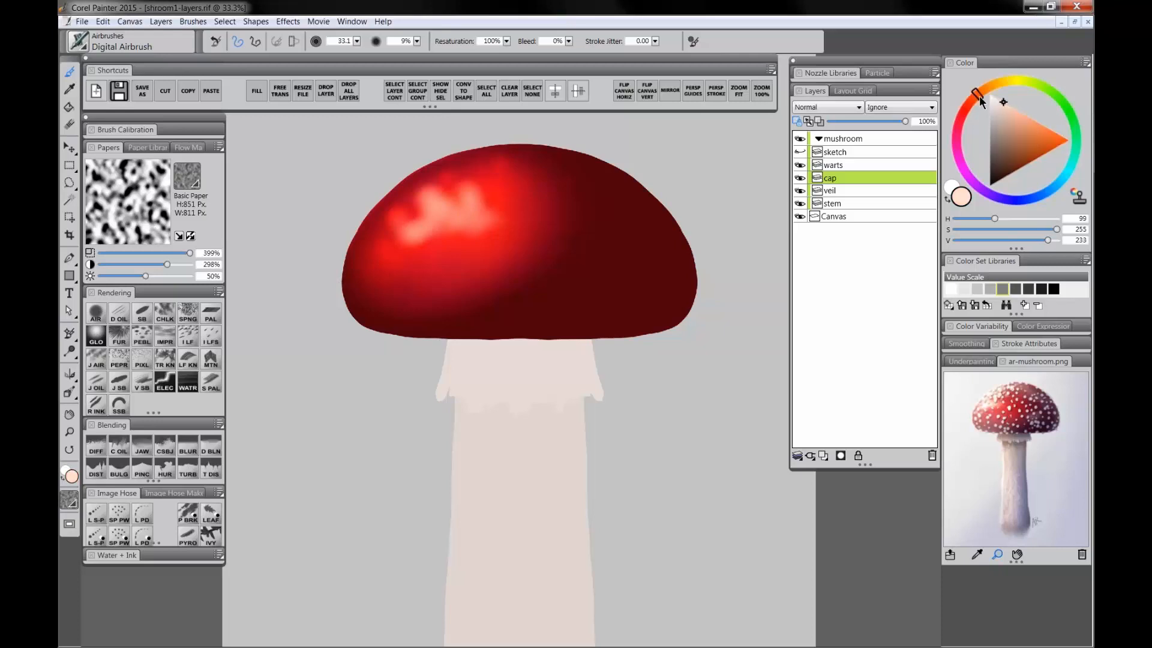
{"action": "key", "text": "bracketright"}
{"action": "mouse_move", "coordinate": [435, 201]}
{"action": "left_mouse_down"}
{"action": "mouse_move", "coordinate": [415, 230]}
{"action": "mouse_move", "coordinate": [465, 215]}
{"action": "mouse_move", "coordinate": [469, 198]}
{"action": "mouse_move", "coordinate": [450, 217]}
{"action": "left_mouse_up"}
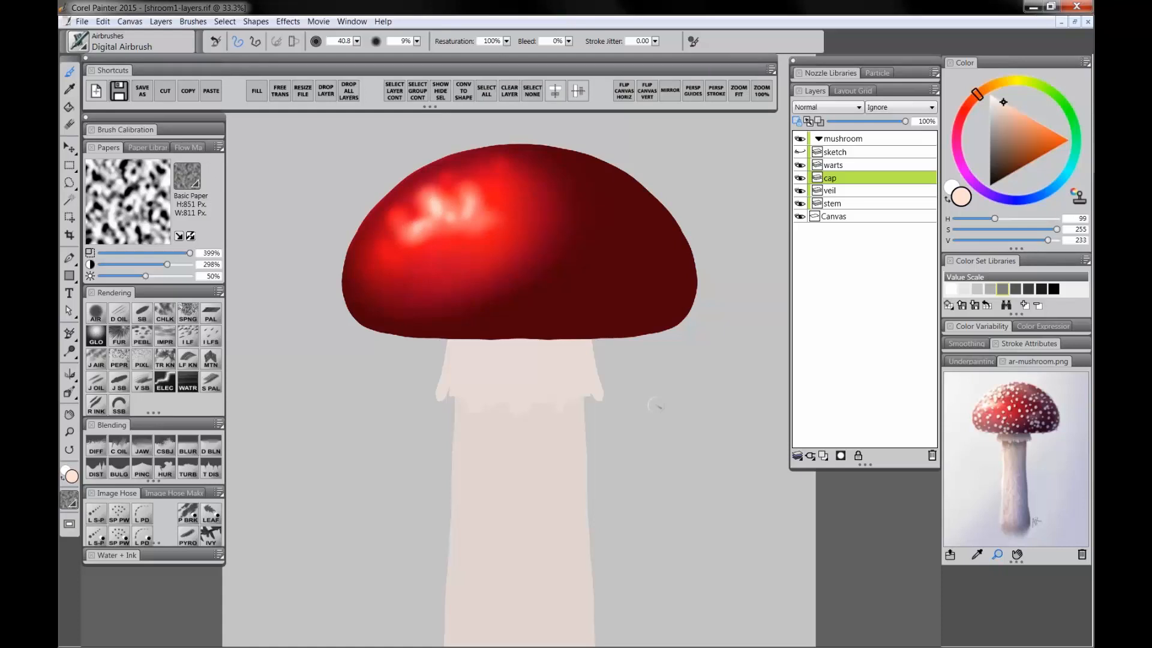
{"action": "mouse_move", "coordinate": [450, 188]}
{"action": "left_mouse_down"}
{"action": "mouse_move", "coordinate": [441, 209]}
{"action": "mouse_move", "coordinate": [460, 200]}
{"action": "mouse_move", "coordinate": [412, 216]}
{"action": "mouse_move", "coordinate": [425, 184]}
{"action": "mouse_move", "coordinate": [370, 249]}
{"action": "left_mouse_up"}
{"action": "key", "text": "bracketleft"}
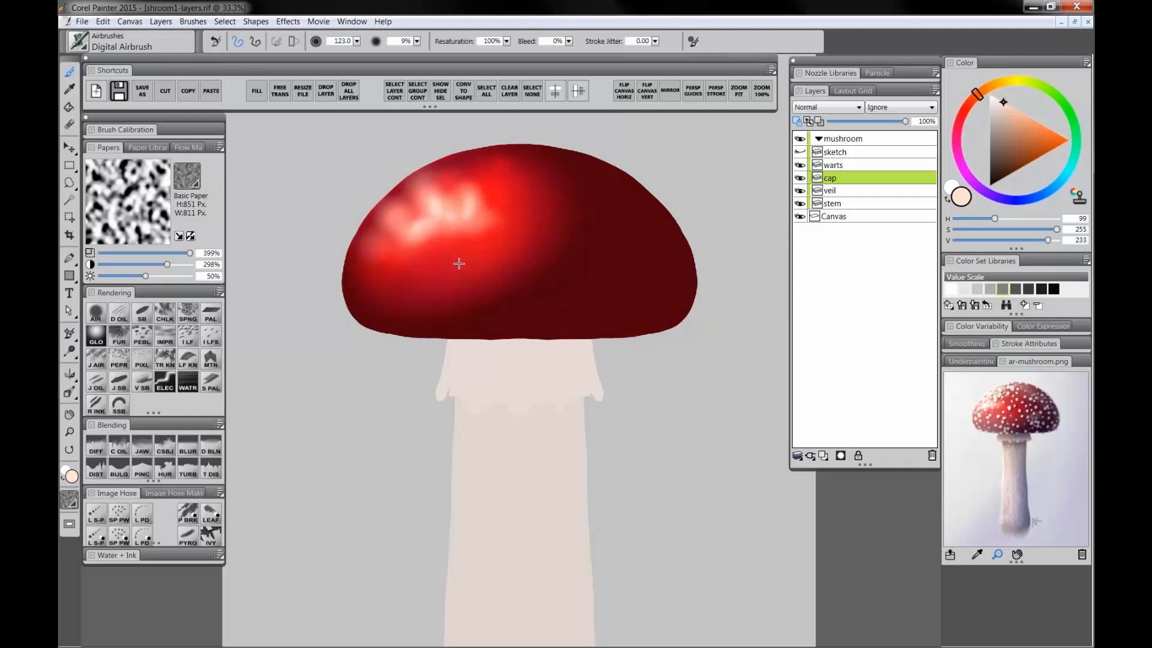
{"action": "mouse_move", "coordinate": [459, 263]}
{"action": "left_mouse_down"}
{"action": "mouse_move", "coordinate": [523, 333]}
{"action": "mouse_move", "coordinate": [467, 271]}
{"action": "mouse_move", "coordinate": [523, 327]}
{"action": "mouse_move", "coordinate": [476, 267]}
{"action": "mouse_move", "coordinate": [461, 265]}
{"action": "mouse_move", "coordinate": [503, 298]}
{"action": "mouse_move", "coordinate": [478, 282]}
{"action": "left_mouse_up"}
Step: Try painting strokes on the cap with the Smooth Scratchboard brush
{"action": "left_click", "coordinate": [142, 312]}
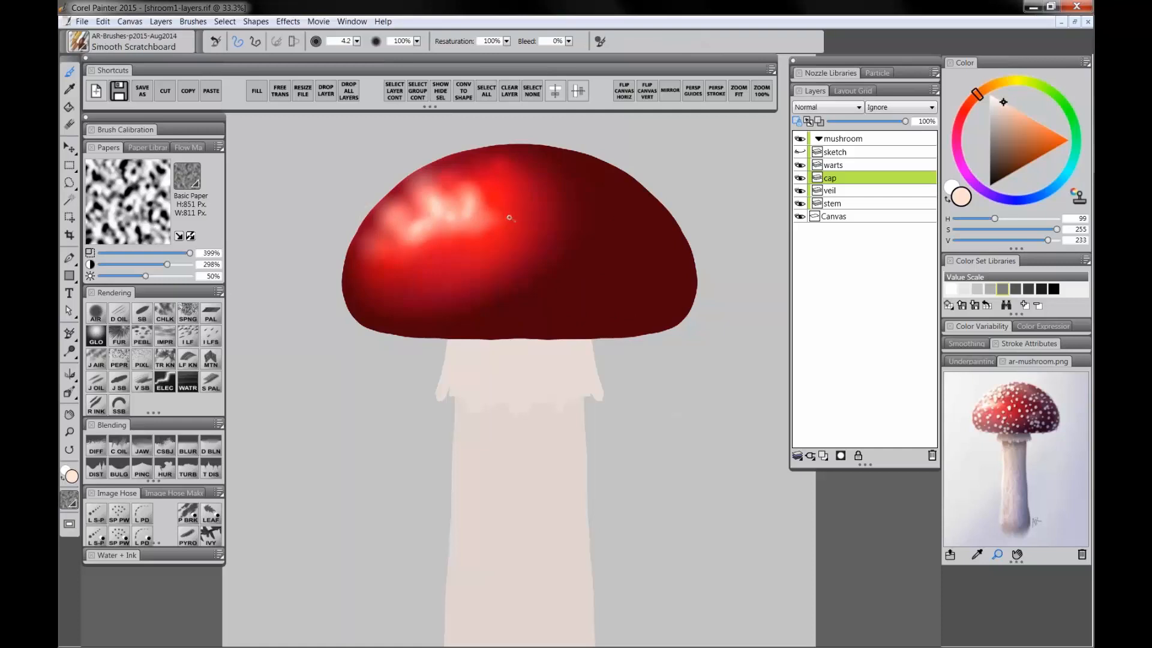
{"action": "left_click_drag", "start_coordinate": [509, 218], "coordinate": [486, 255]}
{"action": "mouse_move", "coordinate": [550, 217]}
{"action": "left_mouse_down"}
{"action": "mouse_move", "coordinate": [573, 220]}
{"action": "mouse_move", "coordinate": [571, 253]}
{"action": "left_mouse_up"}
{"action": "left_click_drag", "start_coordinate": [540, 270], "coordinate": [557, 310]}
{"action": "key", "text": "ctrl+z"}
{"action": "key", "text": "ctrl+z"}
{"action": "key", "text": "ctrl+z"}
{"action": "mouse_move", "coordinate": [486, 245]}
{"action": "left_mouse_down"}
{"action": "mouse_move", "coordinate": [547, 305]}
{"action": "mouse_move", "coordinate": [493, 253]}
{"action": "left_mouse_up"}
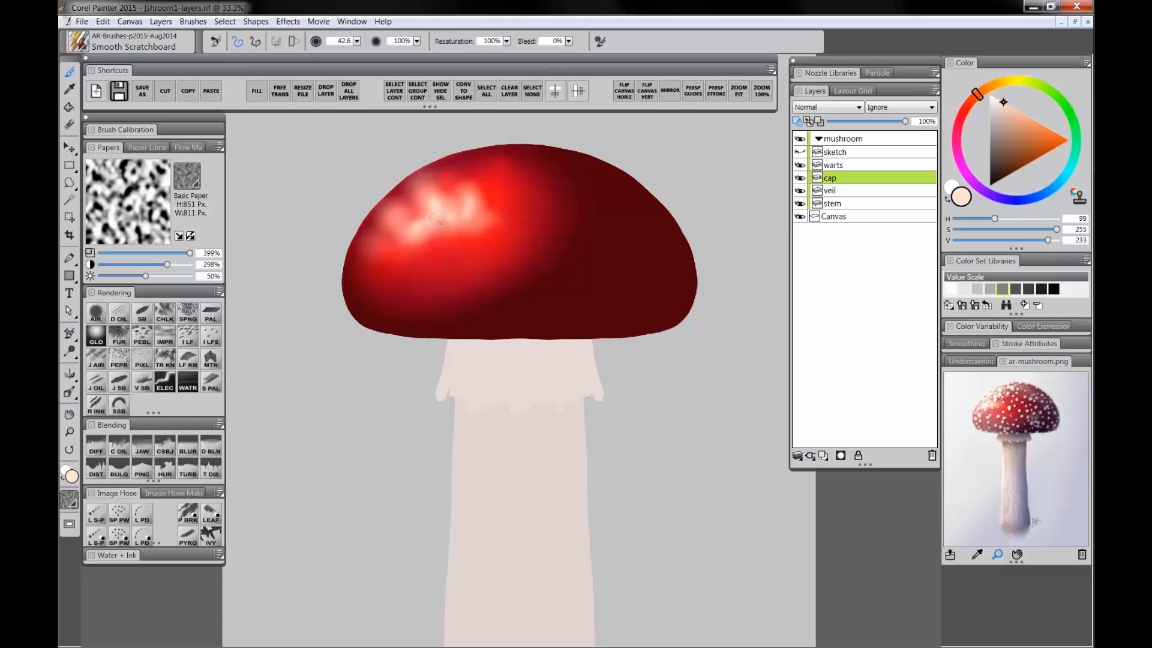
Step: Review the Interface and General preference pages
{"action": "left_click", "coordinate": [103, 21]}
{"action": "mouse_move", "coordinate": [159, 256]}
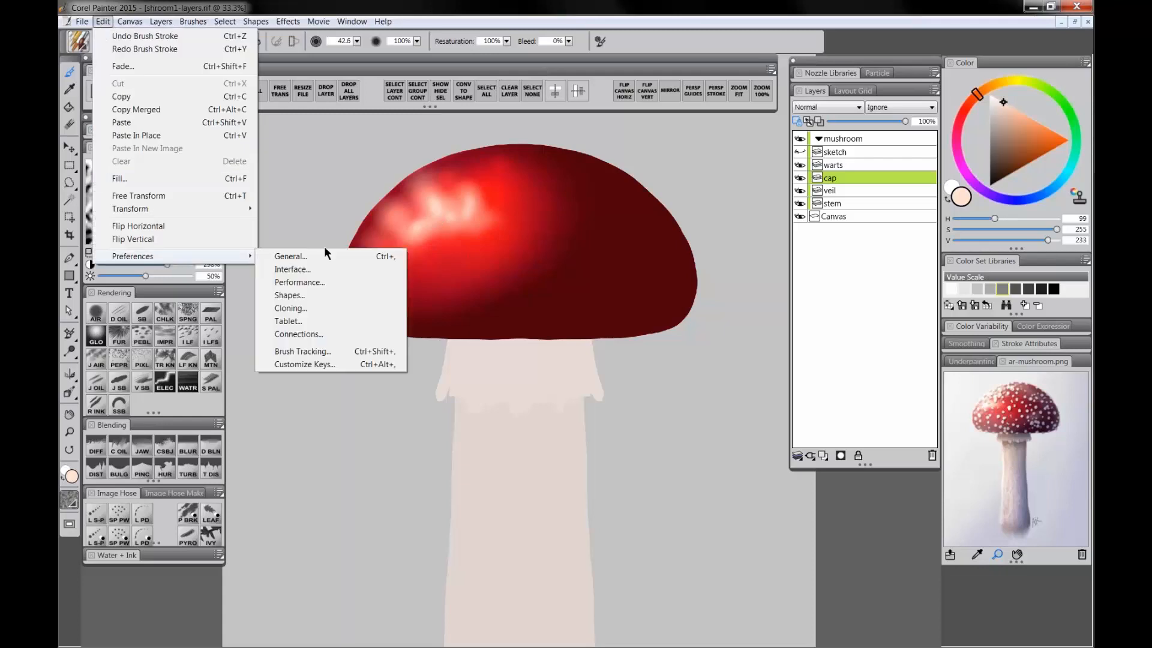
{"action": "left_click", "coordinate": [318, 269]}
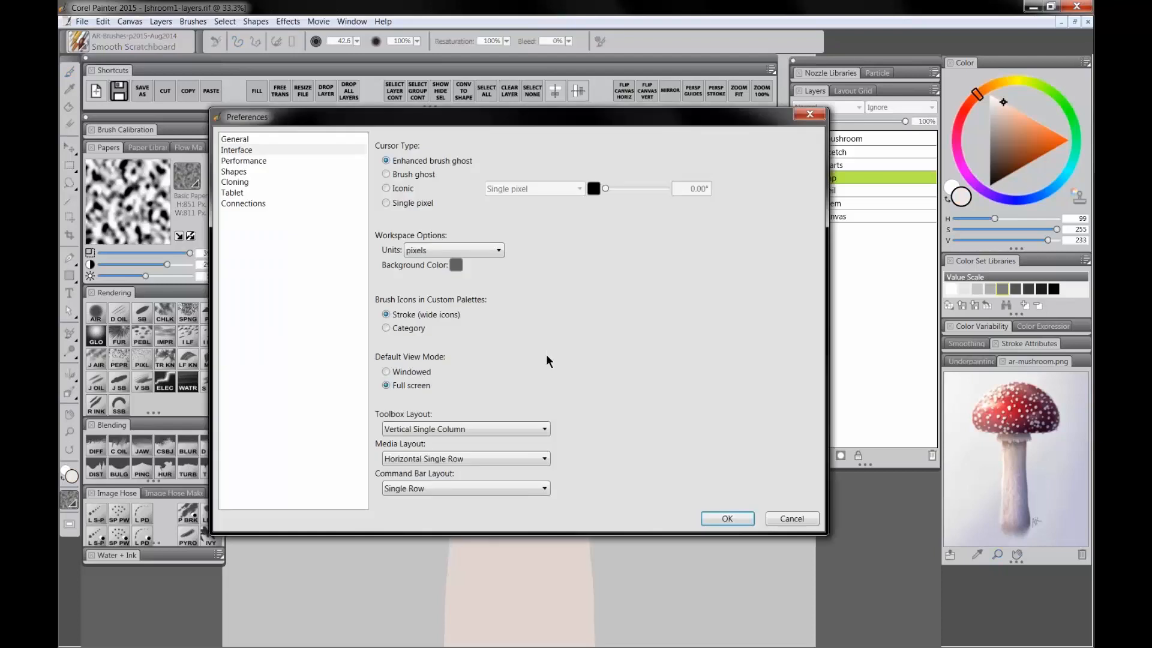
{"action": "left_click", "coordinate": [247, 138]}
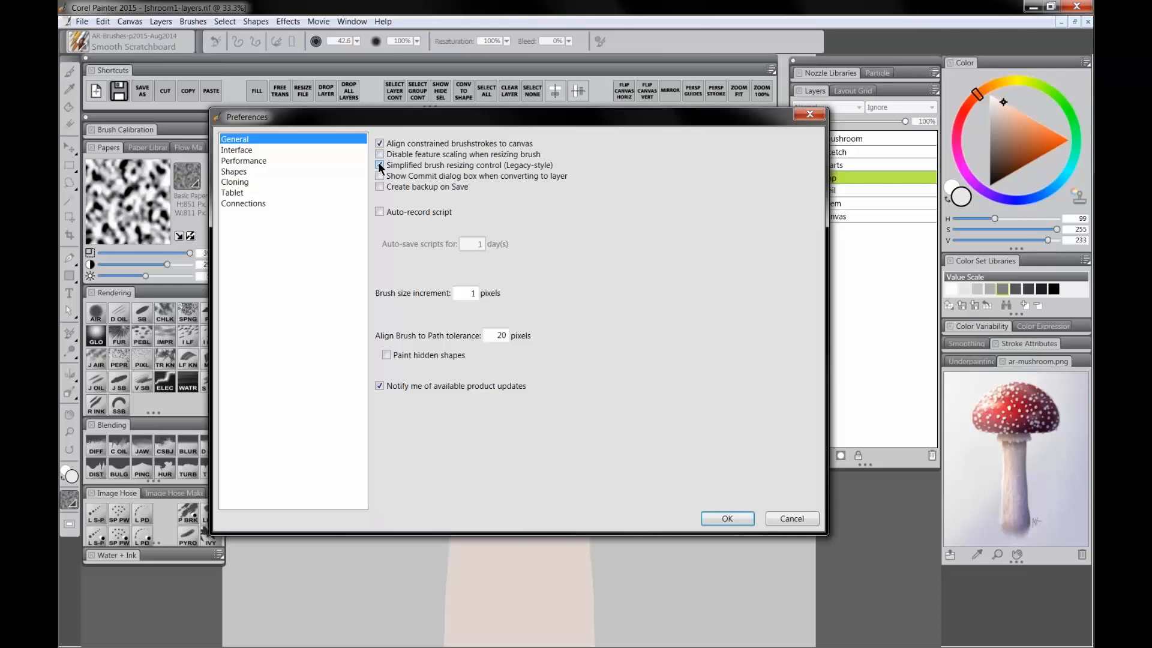
{"action": "left_click", "coordinate": [804, 521]}
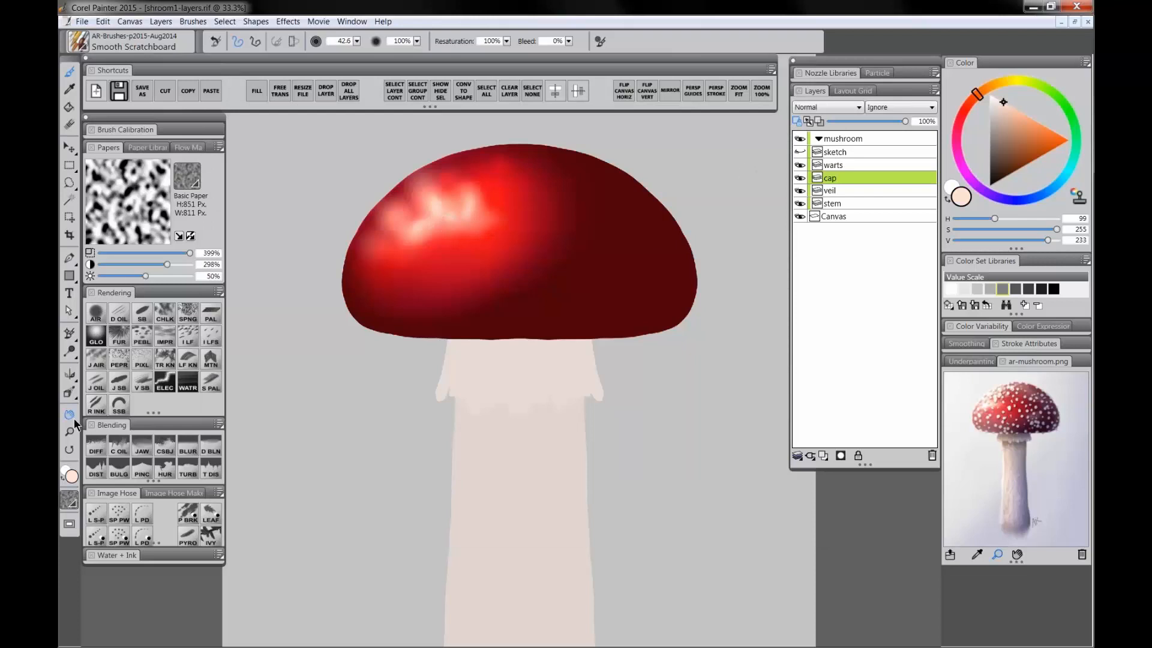
Step: Choose pure white, reduce the Digital Airbrush size and dab small bright highlights on the cap's upper-left
{"action": "left_click", "coordinate": [1000, 103]}
{"action": "left_click_drag", "start_coordinate": [1001, 104], "coordinate": [972, 70]}
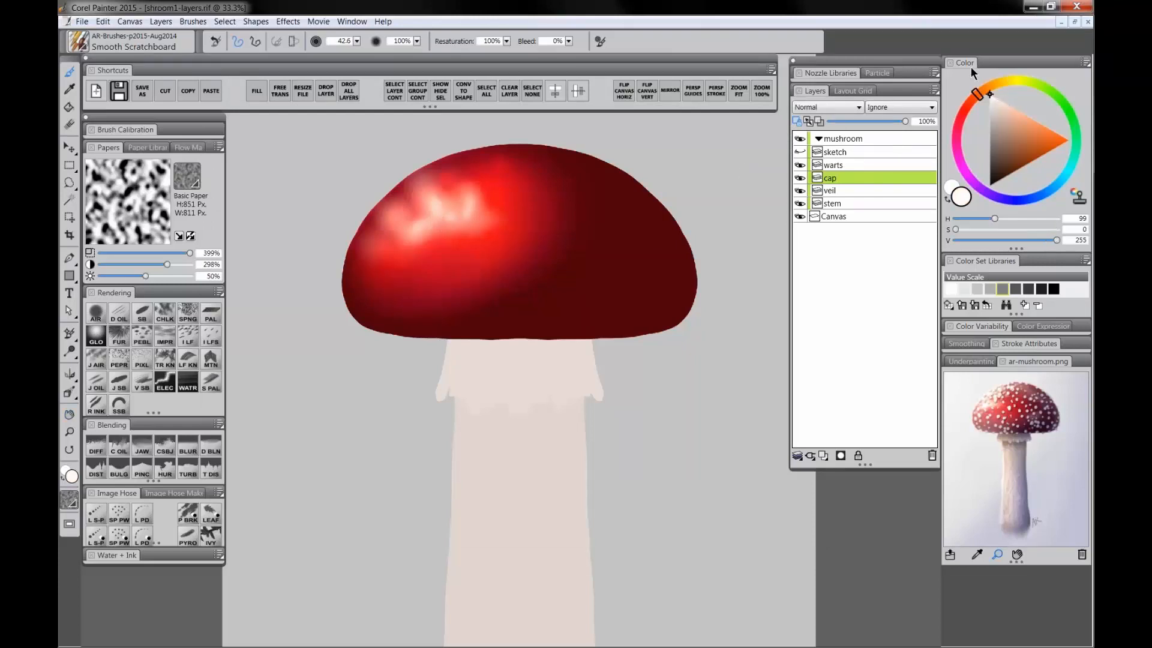
{"action": "left_click", "coordinate": [97, 314]}
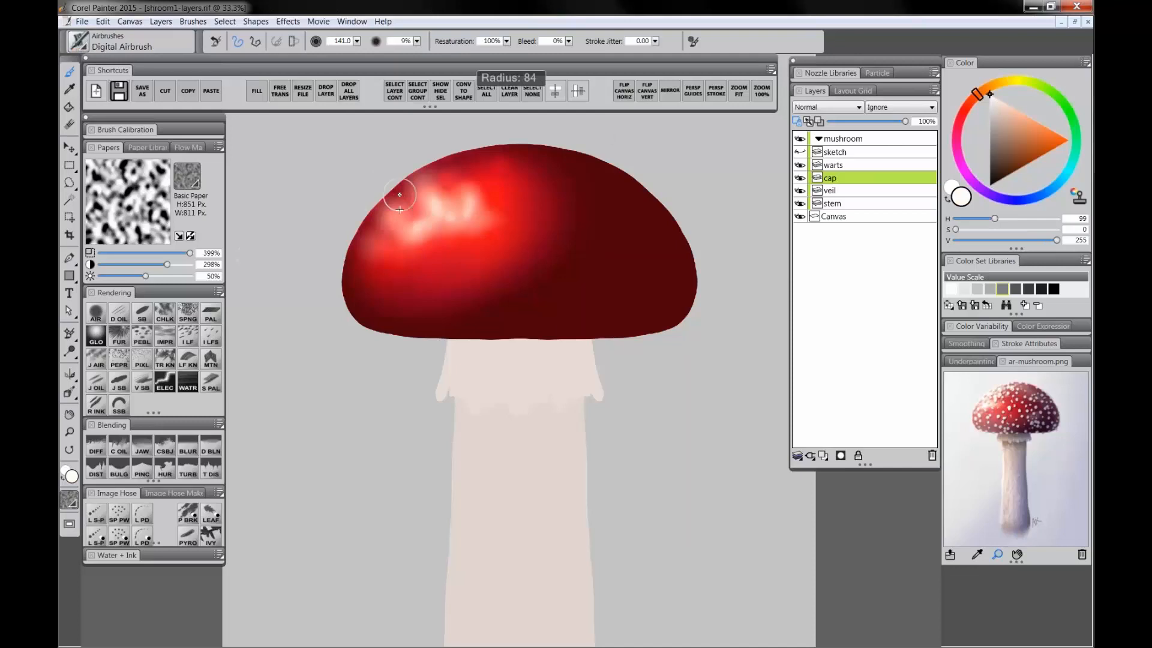
{"action": "mouse_move", "coordinate": [405, 229]}
{"action": "left_mouse_down"}
{"action": "mouse_move", "coordinate": [366, 209]}
{"action": "mouse_move", "coordinate": [426, 163]}
{"action": "mouse_move", "coordinate": [421, 189]}
{"action": "mouse_move", "coordinate": [435, 206]}
{"action": "mouse_move", "coordinate": [454, 202]}
{"action": "mouse_move", "coordinate": [410, 194]}
{"action": "mouse_move", "coordinate": [460, 218]}
{"action": "mouse_move", "coordinate": [459, 167]}
{"action": "mouse_move", "coordinate": [381, 233]}
{"action": "left_mouse_up"}
{"action": "key", "text": "bracketleft"}
{"action": "key", "text": "bracketleft"}
{"action": "key", "text": "bracketleft"}
{"action": "key", "text": "bracketleft"}
{"action": "key", "text": "bracketleft"}
{"action": "key", "text": "bracketleft"}
{"action": "key", "text": "bracketleft"}
{"action": "key", "text": "bracketleft"}
{"action": "key", "text": "bracketleft"}
{"action": "key", "text": "bracketleft"}
{"action": "key", "text": "bracketleft"}
{"action": "key", "text": "bracketleft"}
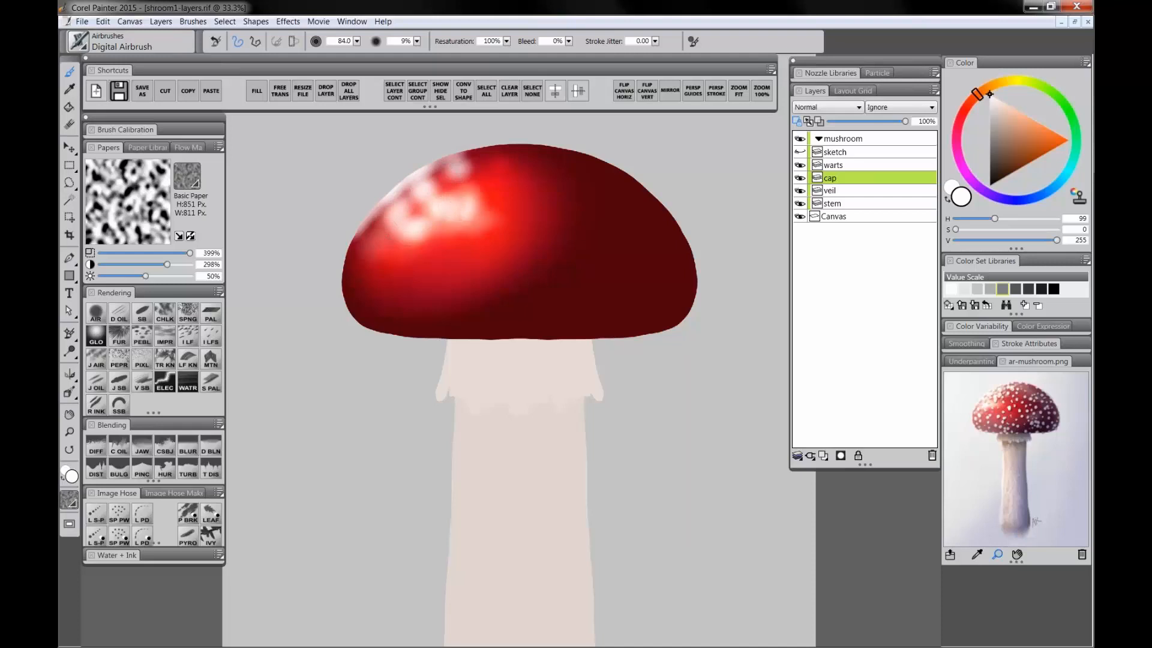
{"action": "left_click", "coordinate": [377, 236]}
{"action": "left_click", "coordinate": [363, 229]}
{"action": "mouse_move", "coordinate": [411, 190]}
{"action": "left_mouse_down"}
{"action": "mouse_move", "coordinate": [384, 205]}
{"action": "mouse_move", "coordinate": [411, 208]}
{"action": "left_mouse_up"}
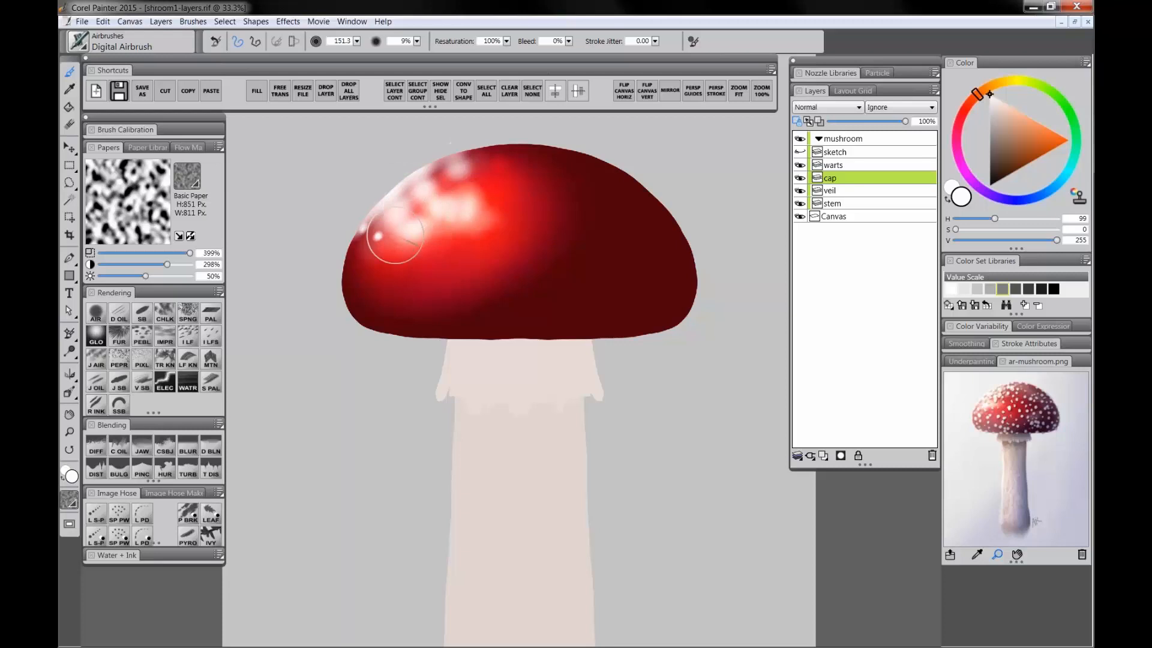
{"action": "left_click_drag", "start_coordinate": [364, 244], "coordinate": [350, 251]}
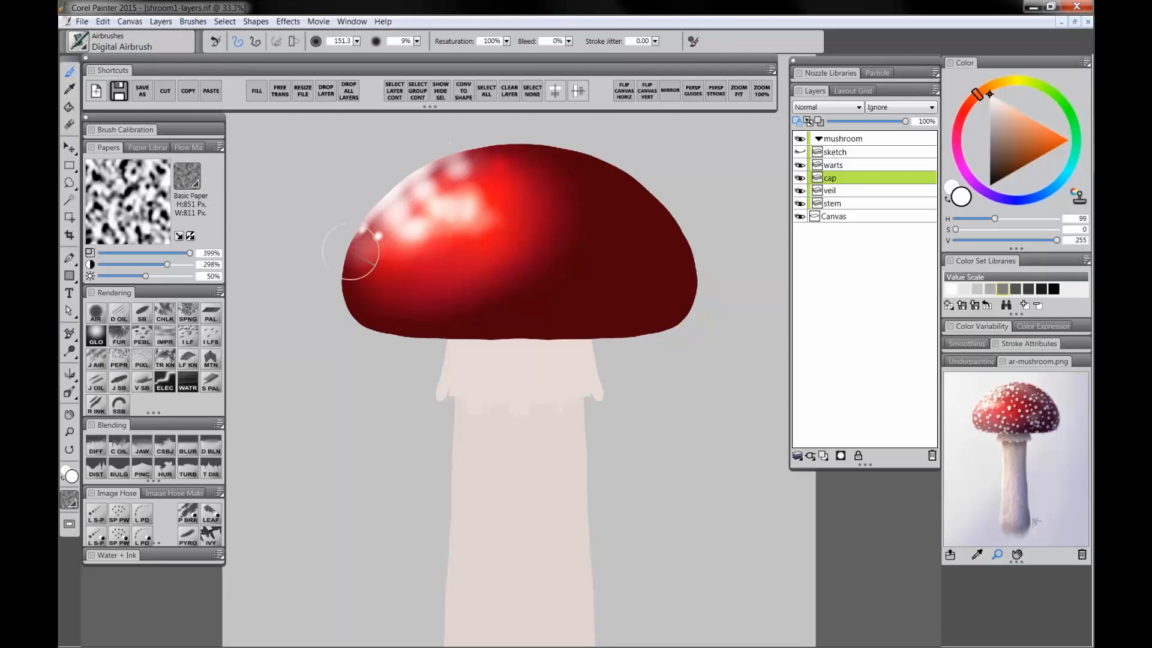
Step: Select the warts layer
{"action": "left_click", "coordinate": [69, 431]}
{"action": "scroll", "coordinate": [506, 245], "scroll_direction": "down", "scroll_amount": 4}
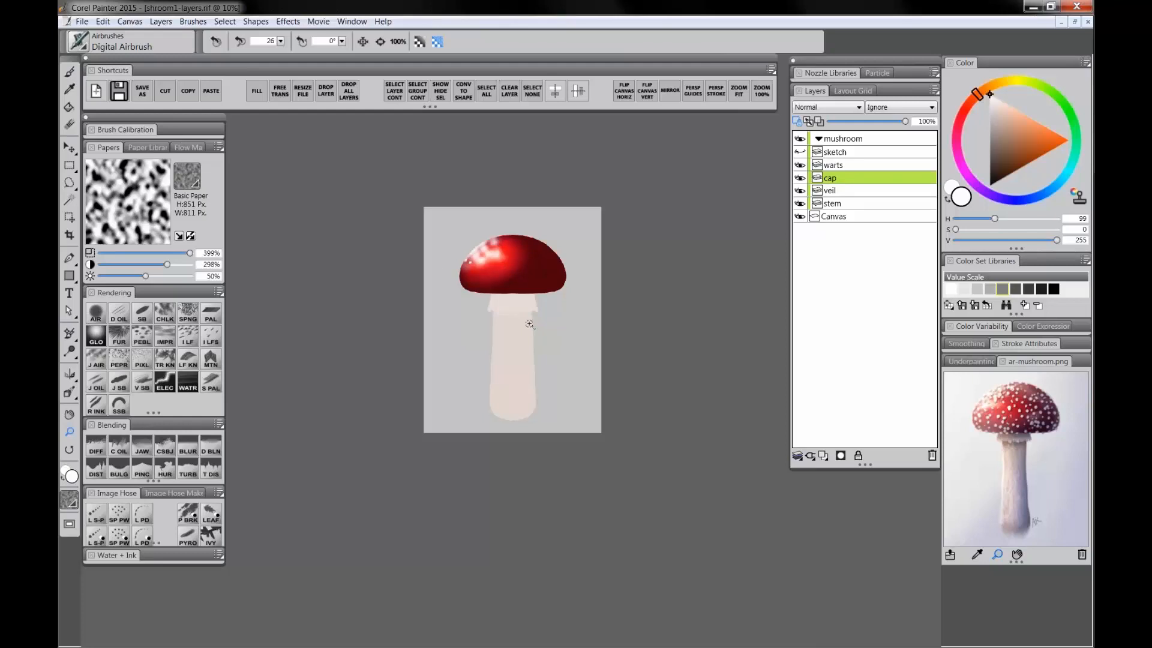
{"action": "left_click", "coordinate": [505, 329]}
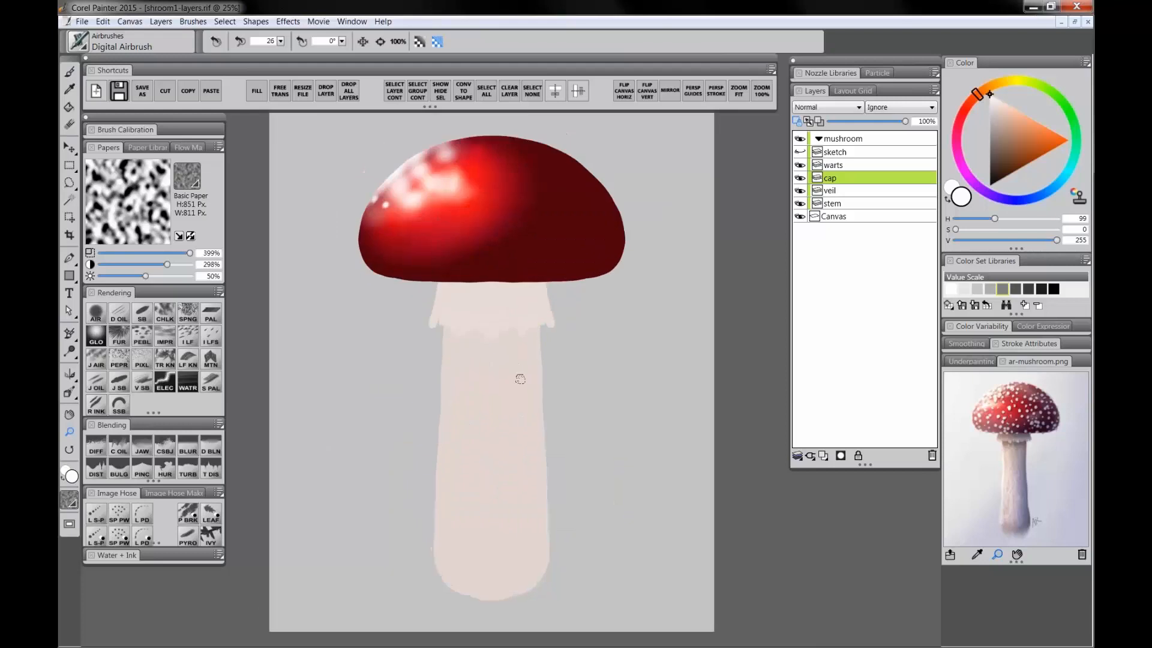
{"action": "left_click", "coordinate": [839, 163]}
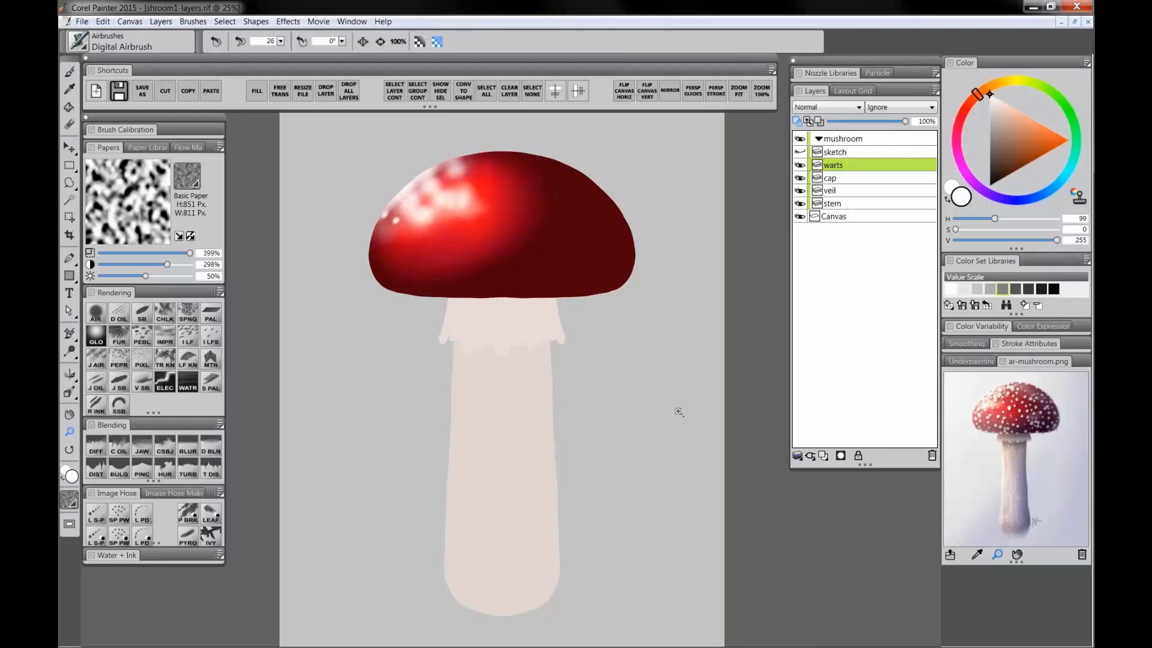
Step: Try a white zigzag stroke on the cap with the Smooth Scratchboard brush
{"action": "left_click", "coordinate": [149, 304]}
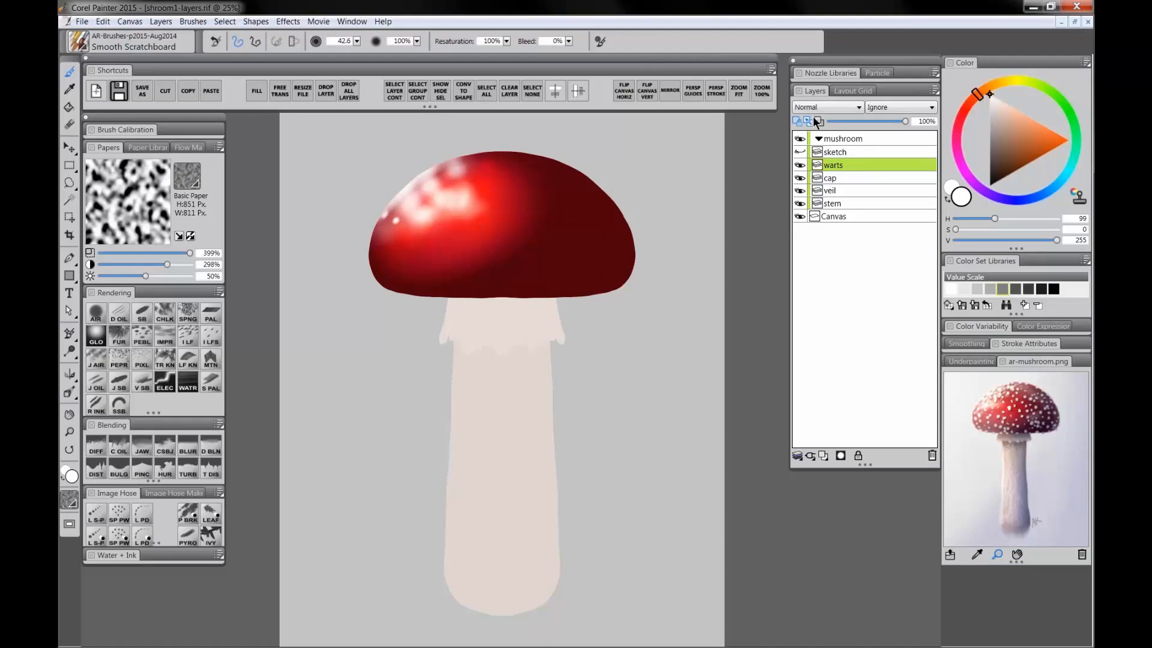
{"action": "left_click_drag", "start_coordinate": [548, 211], "coordinate": [605, 275]}
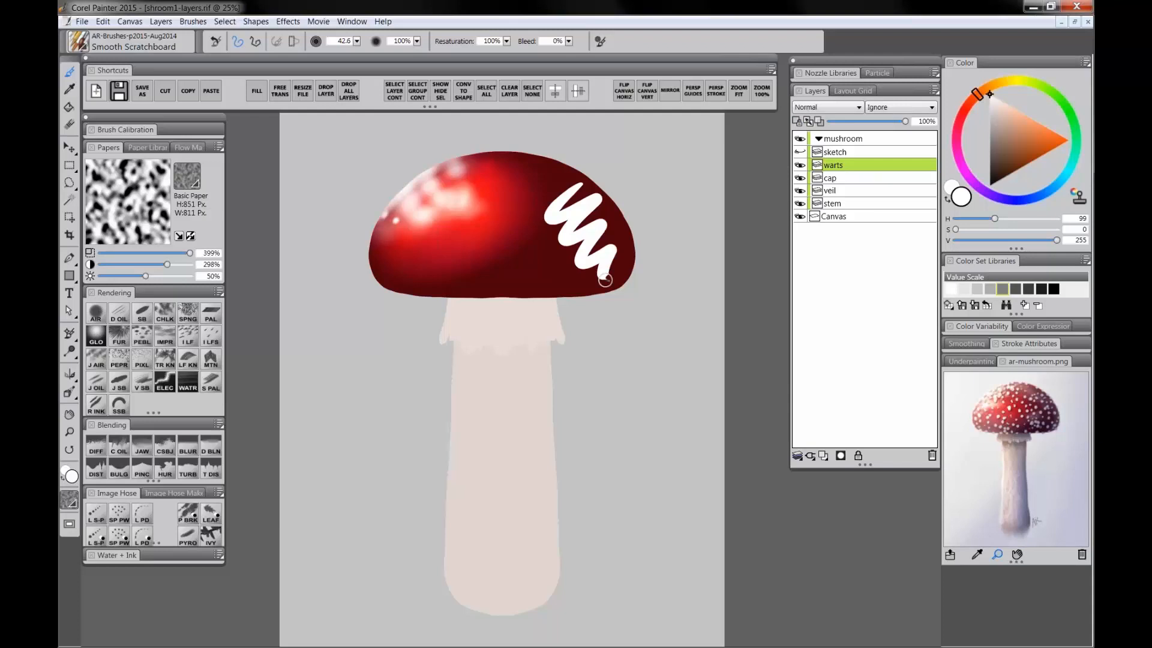
{"action": "key", "text": "ctrl+z"}
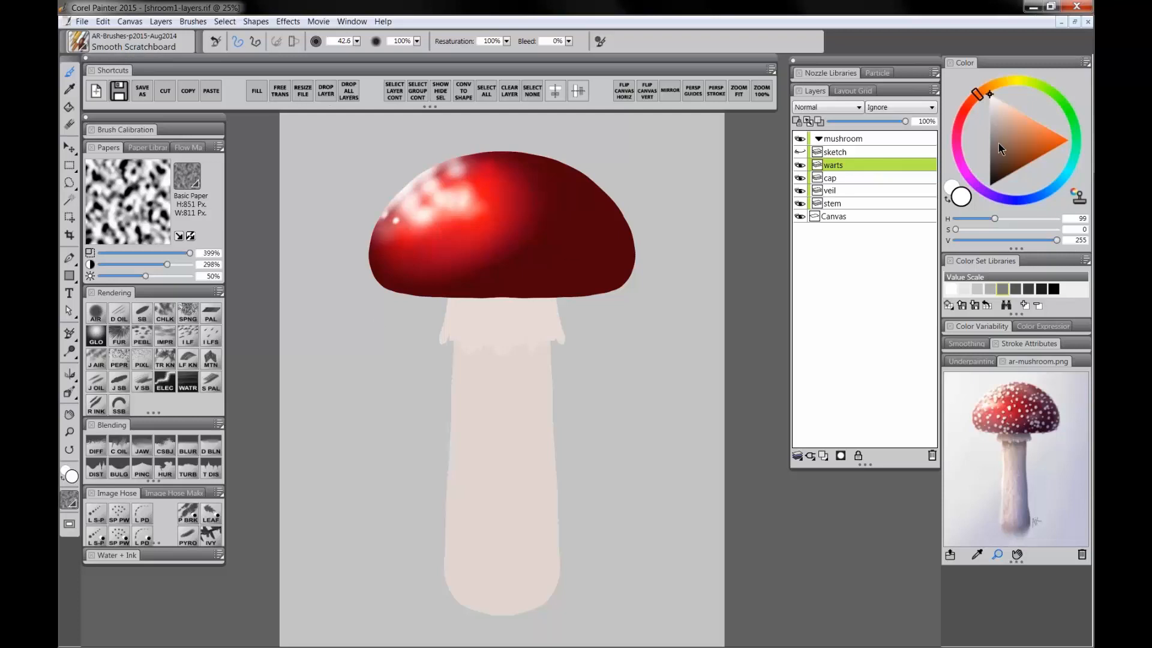
Step: Pick a pale pink tint and dab a first cluster of small round warts on the cap's upper-left
{"action": "left_click", "coordinate": [995, 107]}
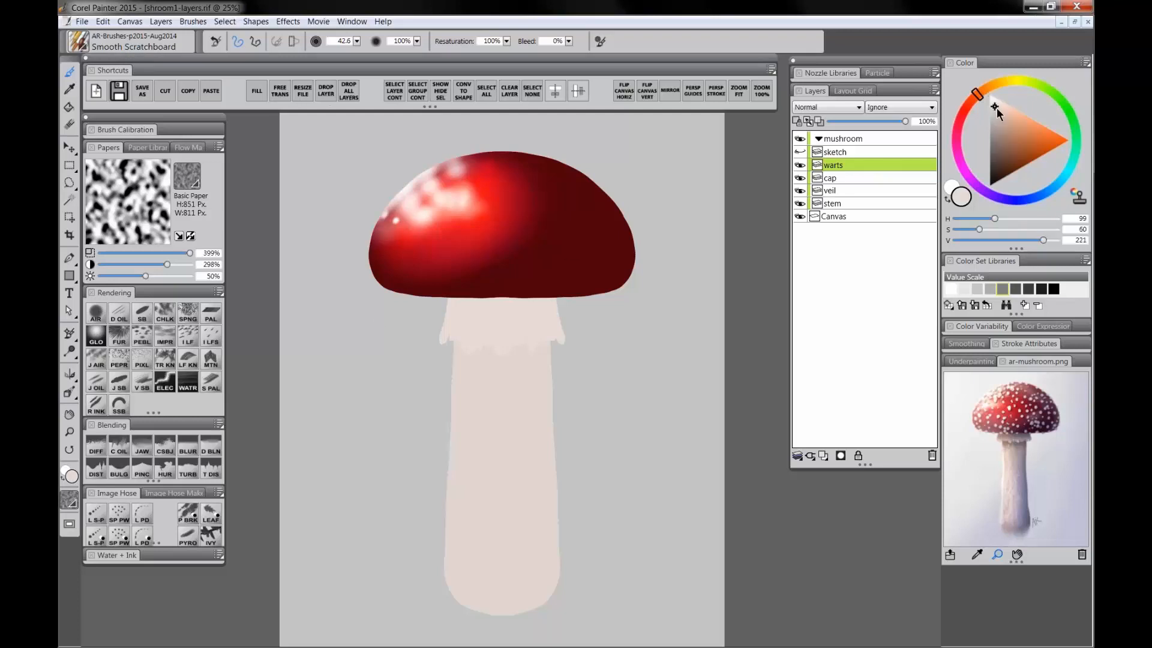
{"action": "left_click_drag", "start_coordinate": [996, 107], "coordinate": [996, 108]}
{"action": "left_click_drag", "start_coordinate": [995, 107], "coordinate": [994, 104]}
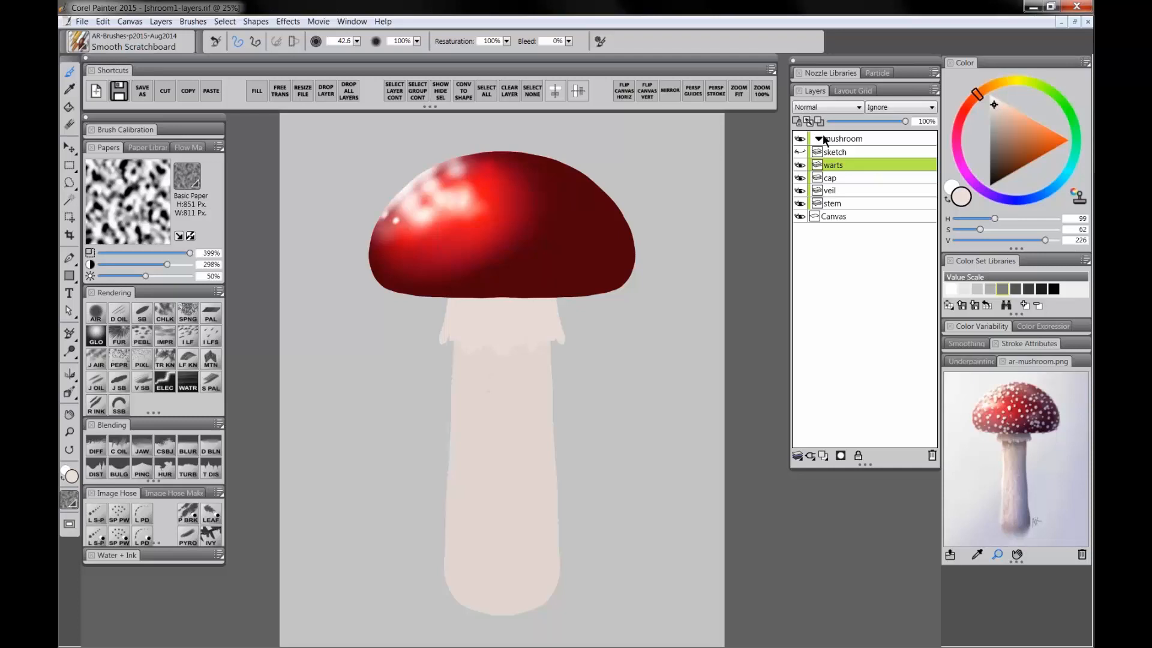
{"action": "left_click", "coordinate": [69, 432]}
{"action": "left_click", "coordinate": [473, 212]}
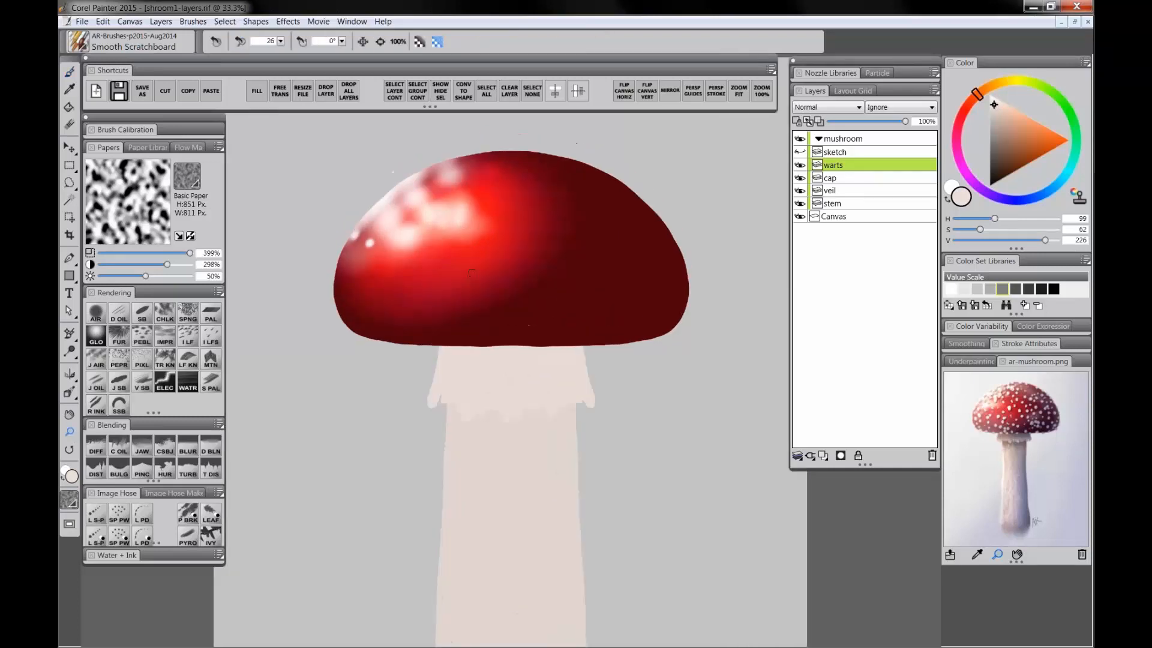
{"action": "left_click", "coordinate": [471, 232]}
{"action": "key", "text": "b"}
{"action": "left_click_drag", "start_coordinate": [316, 281], "coordinate": [317, 288]}
{"action": "left_click", "coordinate": [280, 319]}
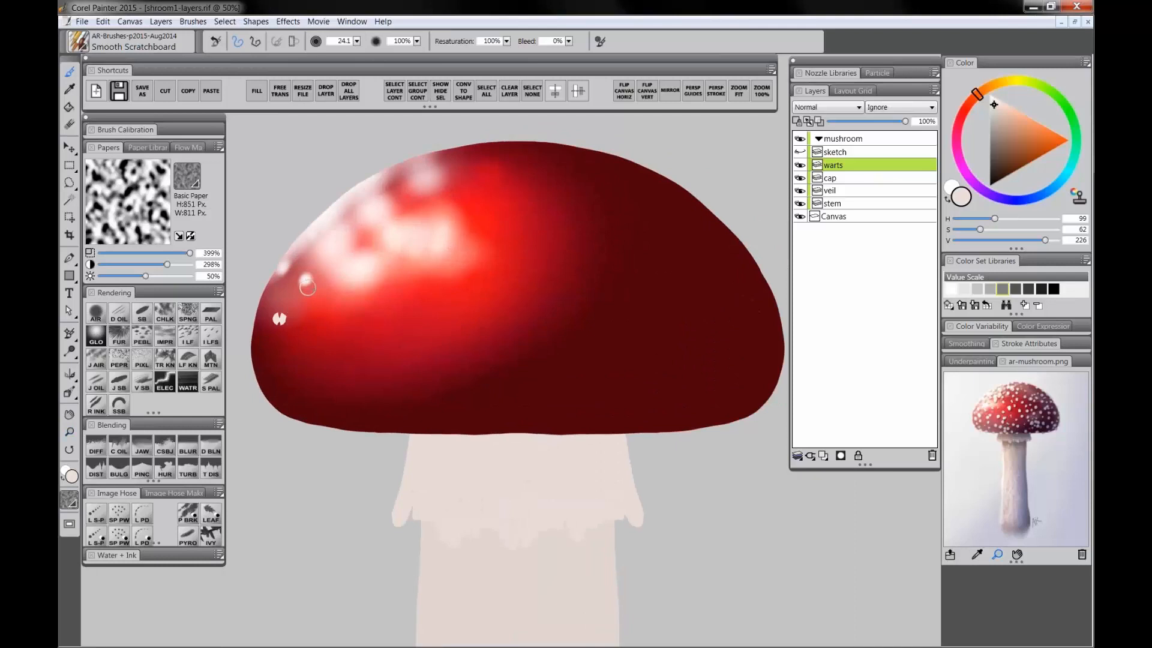
{"action": "left_click", "coordinate": [304, 301]}
{"action": "left_click", "coordinate": [271, 348]}
{"action": "left_click", "coordinate": [302, 335]}
{"action": "left_click", "coordinate": [293, 267]}
{"action": "left_click", "coordinate": [332, 292]}
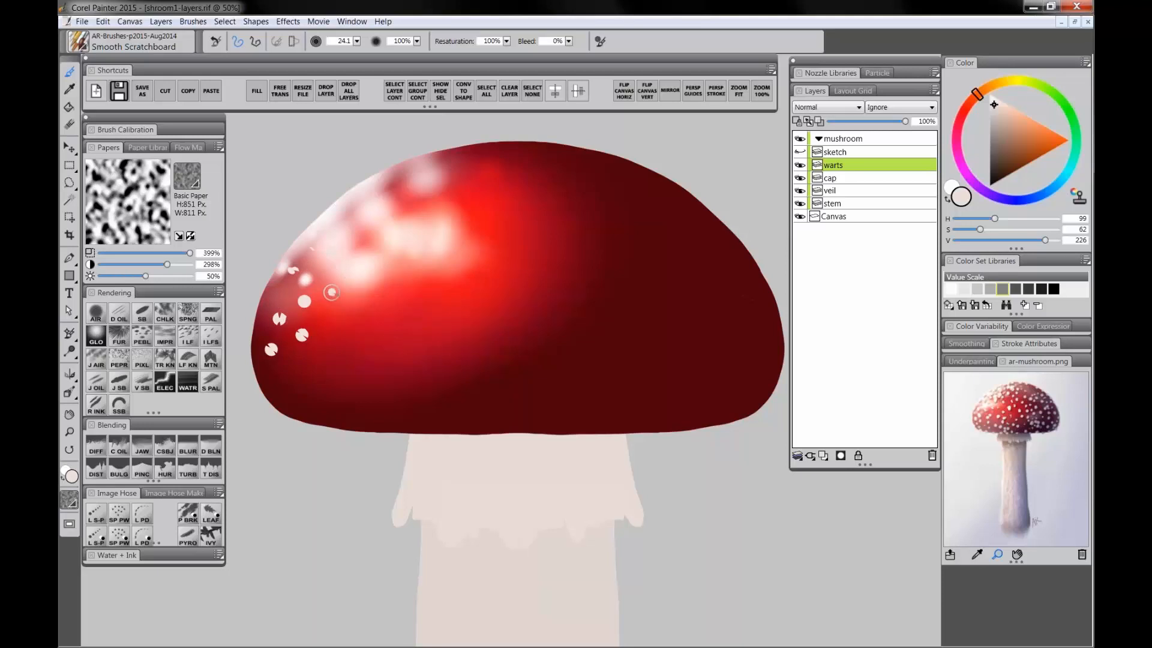
{"action": "left_click", "coordinate": [367, 232]}
Step: Switch to white and dab many more scattered warts across the cap's upper-left half
{"action": "left_click", "coordinate": [991, 96]}
{"action": "left_click", "coordinate": [367, 209]}
{"action": "left_click", "coordinate": [384, 206]}
{"action": "left_click", "coordinate": [393, 181]}
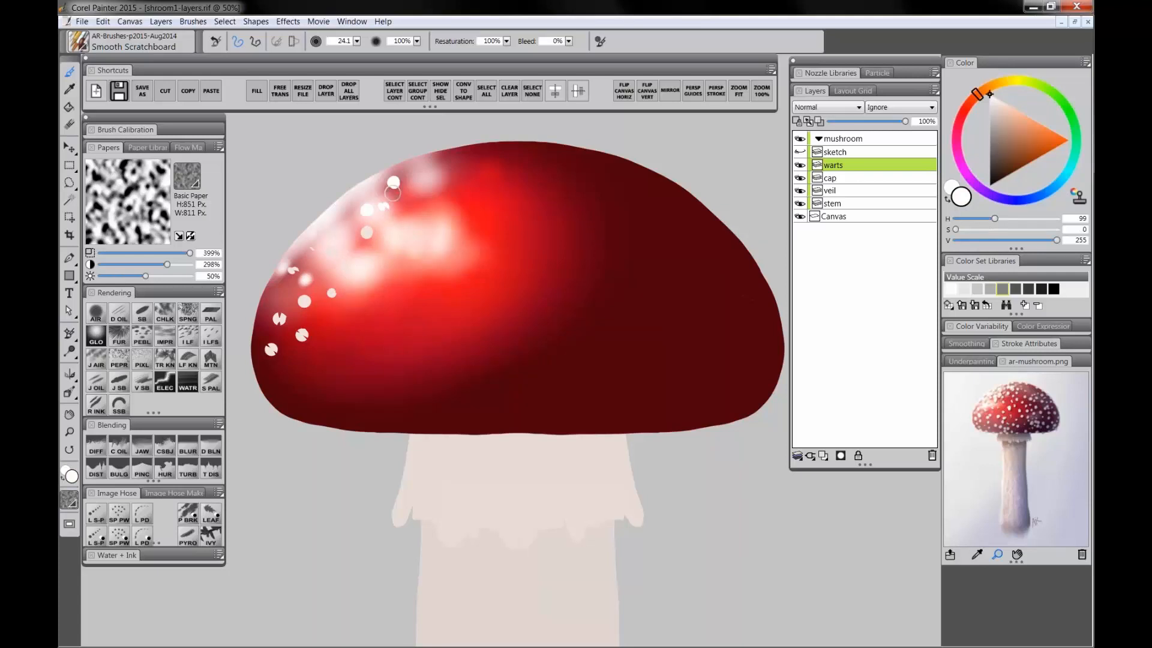
{"action": "left_click", "coordinate": [355, 275]}
{"action": "left_click", "coordinate": [321, 316]}
{"action": "left_click", "coordinate": [282, 361]}
{"action": "left_click", "coordinate": [328, 329]}
{"action": "left_click", "coordinate": [327, 253]}
{"action": "left_click", "coordinate": [283, 294]}
{"action": "left_click", "coordinate": [344, 209]}
{"action": "left_click", "coordinate": [416, 168]}
{"action": "left_click", "coordinate": [402, 207]}
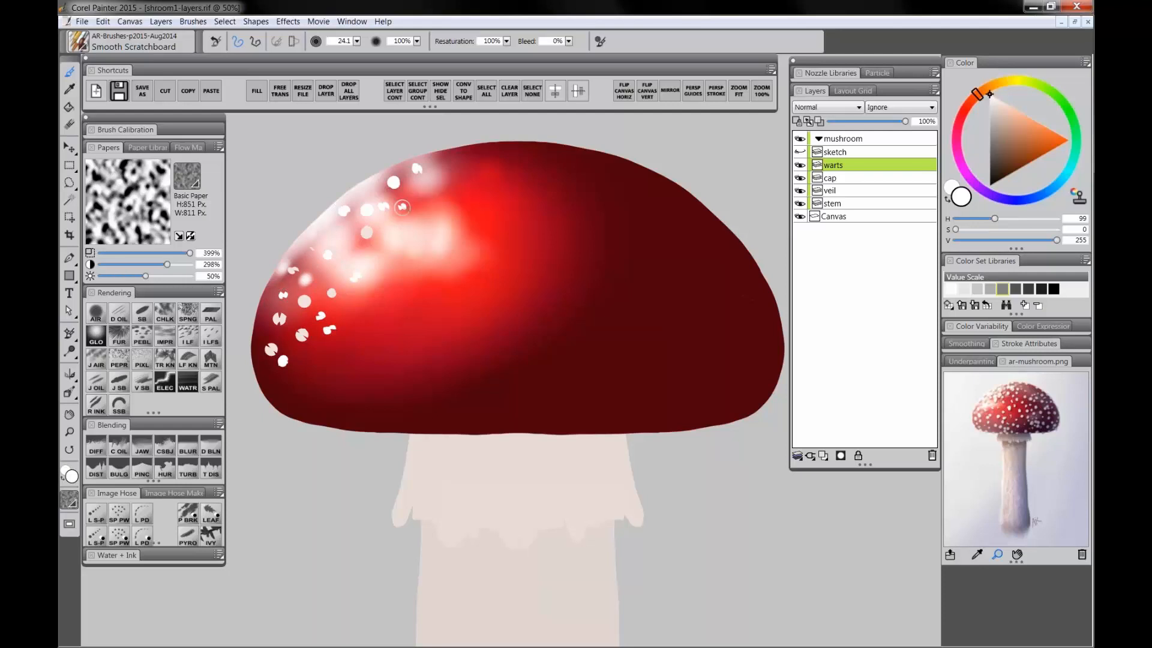
{"action": "left_click", "coordinate": [443, 171]}
{"action": "left_click", "coordinate": [396, 247]}
{"action": "left_click", "coordinate": [384, 280]}
{"action": "left_click", "coordinate": [414, 272]}
{"action": "left_click", "coordinate": [352, 323]}
{"action": "left_click", "coordinate": [381, 313]}
{"action": "left_click", "coordinate": [337, 355]}
{"action": "left_click", "coordinate": [300, 382]}
{"action": "left_click", "coordinate": [326, 397]}
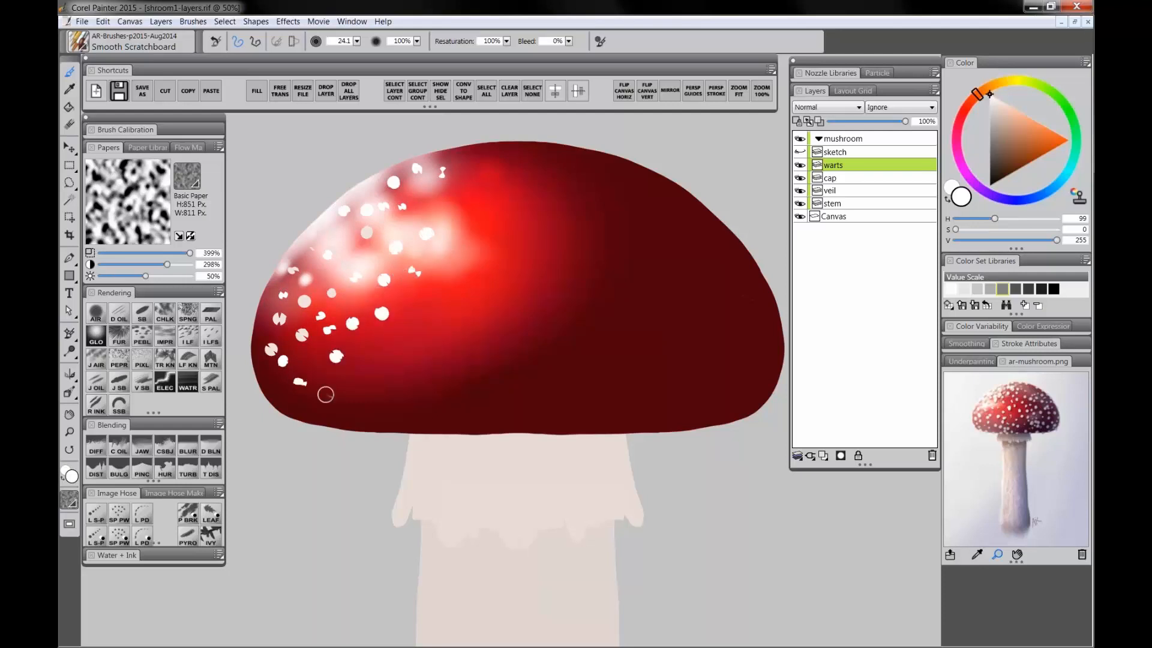
{"action": "left_click", "coordinate": [354, 385]}
{"action": "left_click", "coordinate": [372, 353]}
{"action": "left_click", "coordinate": [378, 368]}
{"action": "left_click", "coordinate": [387, 356]}
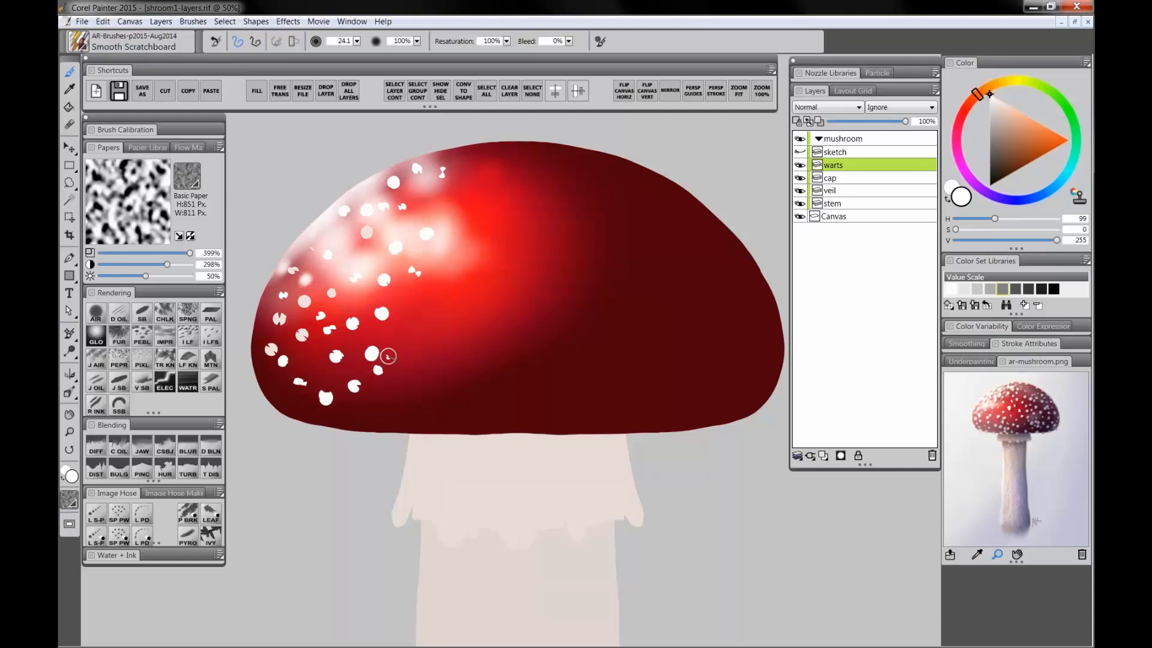
{"action": "left_click", "coordinate": [401, 341]}
{"action": "left_click", "coordinate": [412, 315]}
{"action": "left_click", "coordinate": [435, 275]}
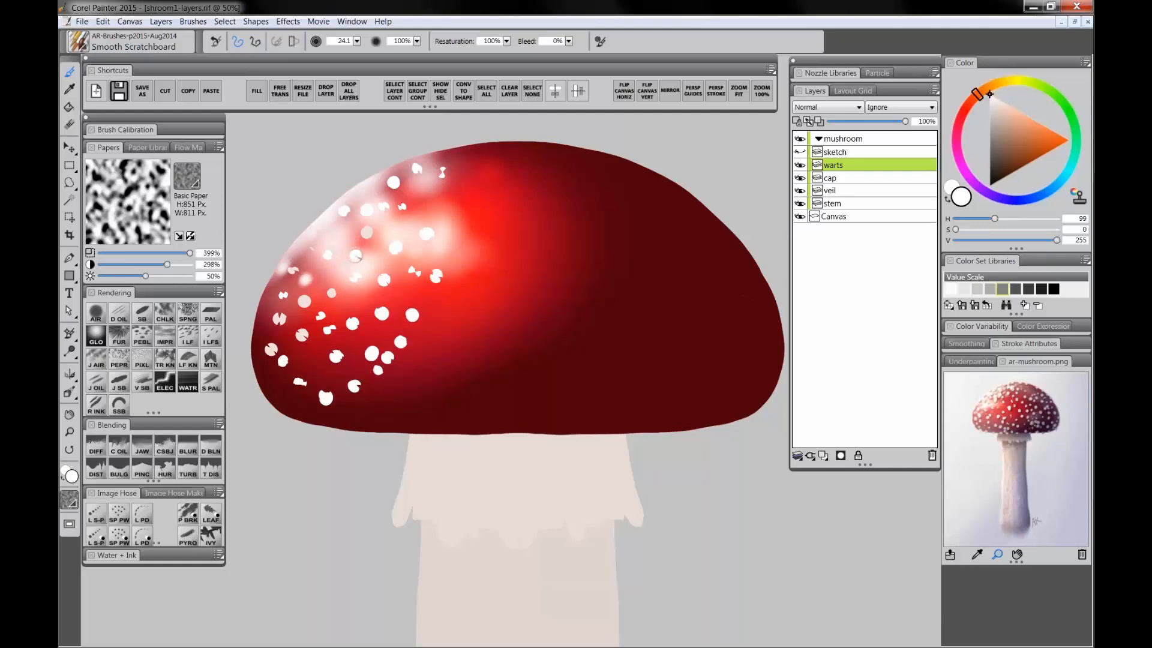
{"action": "left_click", "coordinate": [439, 210]}
Step: Reduce the brush size to 18 and dab smaller warts along the cap's top edge and left rim
{"action": "key", "text": "bracketleft"}
{"action": "left_click", "coordinate": [447, 150]}
{"action": "left_click", "coordinate": [433, 155]}
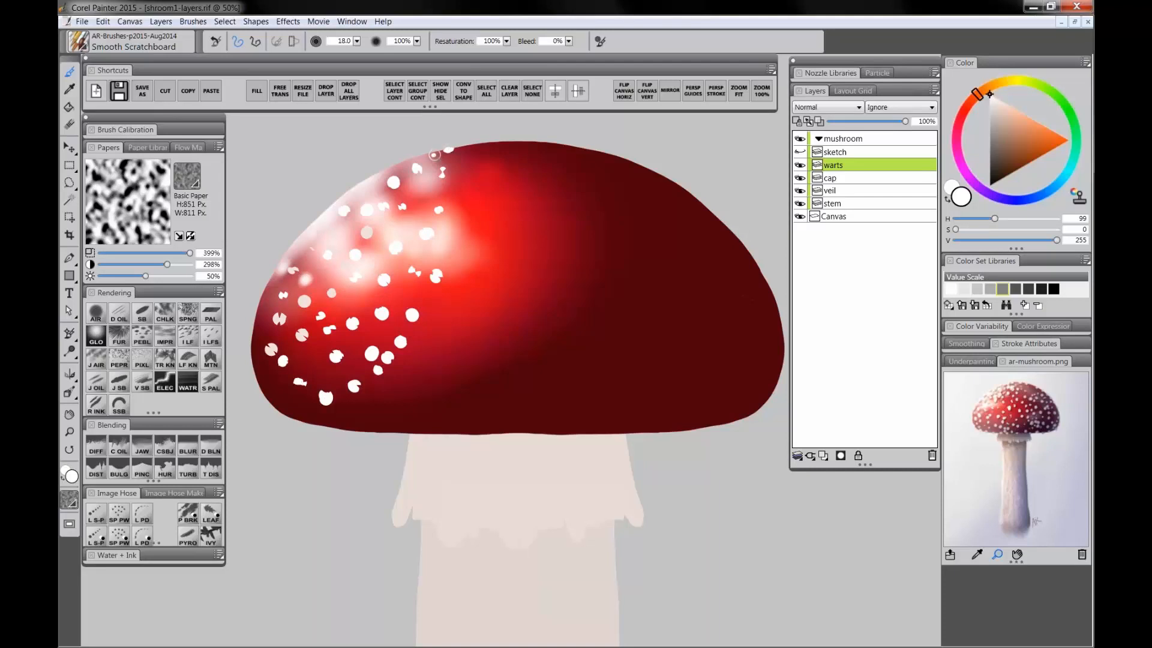
{"action": "left_click", "coordinate": [496, 143]}
{"action": "left_click", "coordinate": [390, 393]}
{"action": "left_click", "coordinate": [367, 412]}
{"action": "left_click", "coordinate": [397, 413]}
{"action": "left_click", "coordinate": [435, 378]}
{"action": "left_click", "coordinate": [453, 324]}
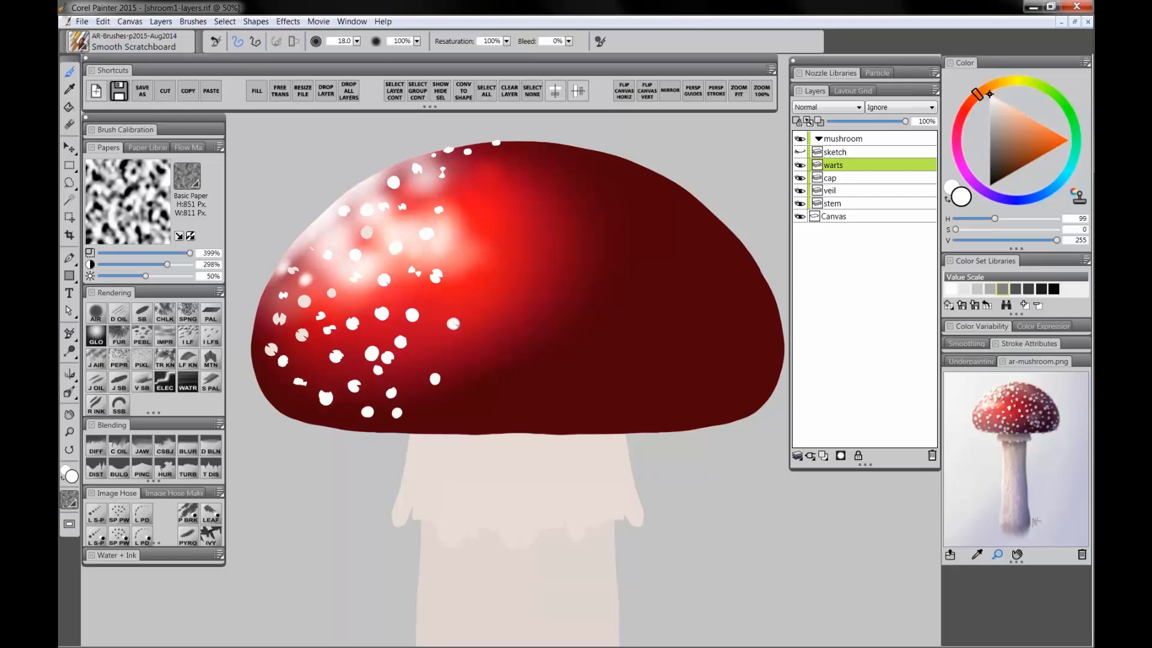
{"action": "left_click", "coordinate": [472, 288]}
{"action": "left_click", "coordinate": [457, 249]}
{"action": "left_click", "coordinate": [469, 239]}
{"action": "left_click", "coordinate": [454, 236]}
{"action": "left_click", "coordinate": [466, 219]}
{"action": "left_click", "coordinate": [465, 197]}
{"action": "left_click", "coordinate": [483, 179]}
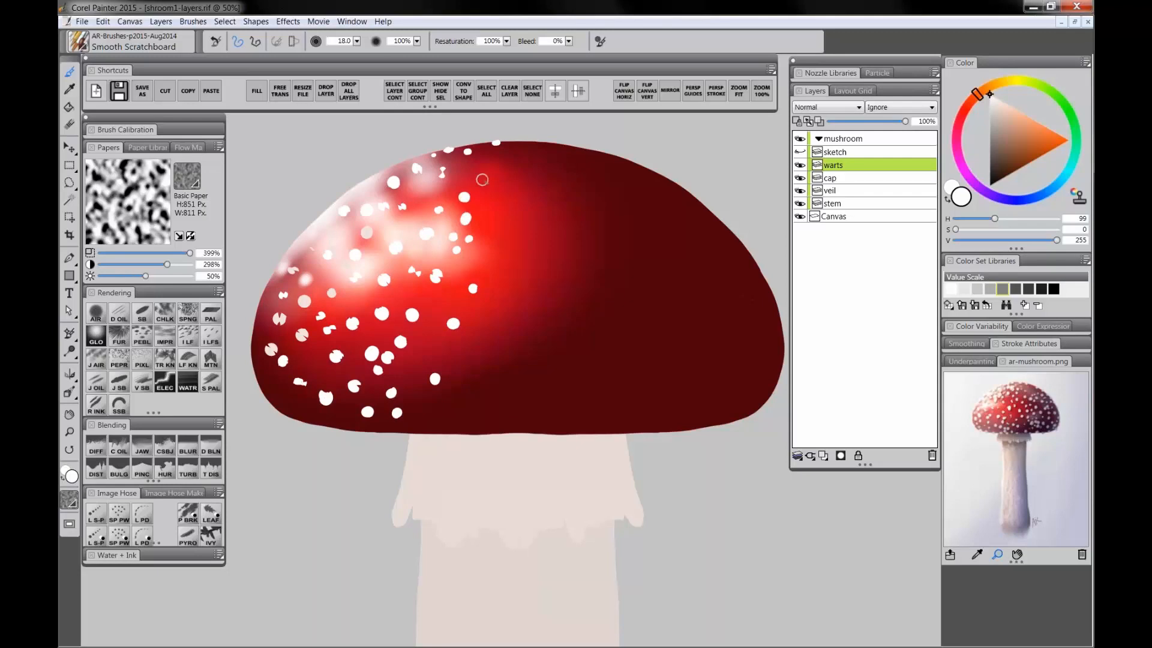
{"action": "left_click", "coordinate": [426, 193]}
{"action": "left_click", "coordinate": [480, 160]}
{"action": "left_click", "coordinate": [394, 164]}
{"action": "left_click", "coordinate": [354, 191]}
{"action": "left_click", "coordinate": [316, 228]}
{"action": "left_click", "coordinate": [327, 227]}
{"action": "left_click", "coordinate": [303, 237]}
{"action": "left_click", "coordinate": [292, 252]}
{"action": "left_click", "coordinate": [274, 285]}
{"action": "left_click", "coordinate": [264, 301]}
{"action": "left_click", "coordinate": [254, 336]}
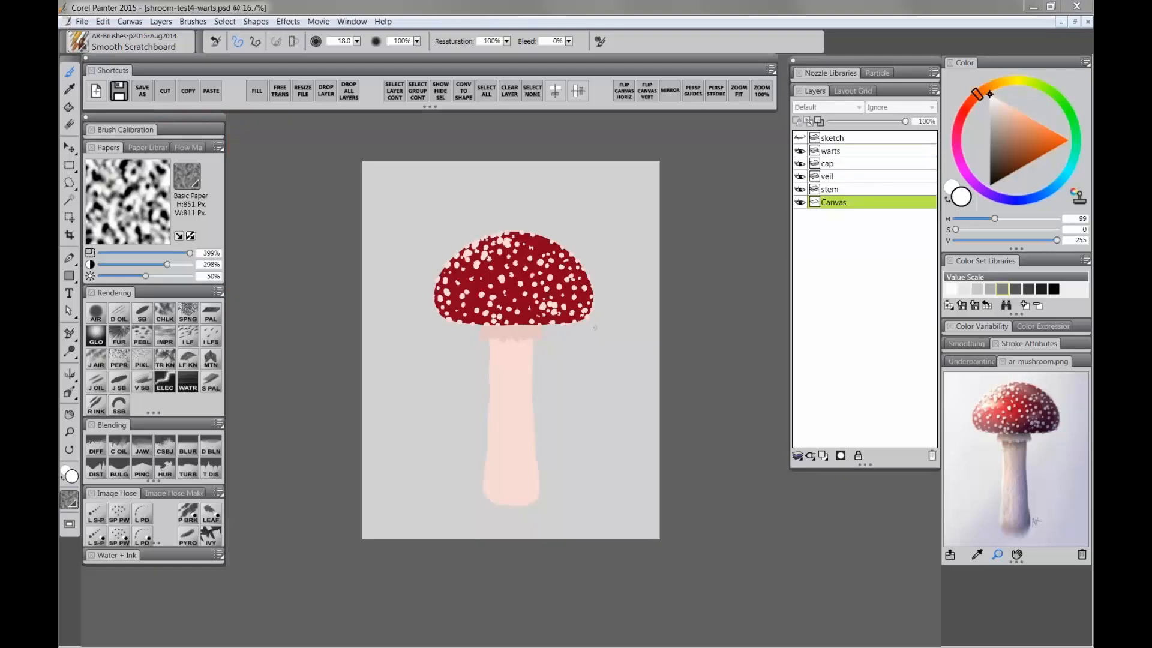
Step: Open the Navigator panel, move it over the canvas and set the view zoom to about 24%
{"action": "key", "text": "m"}
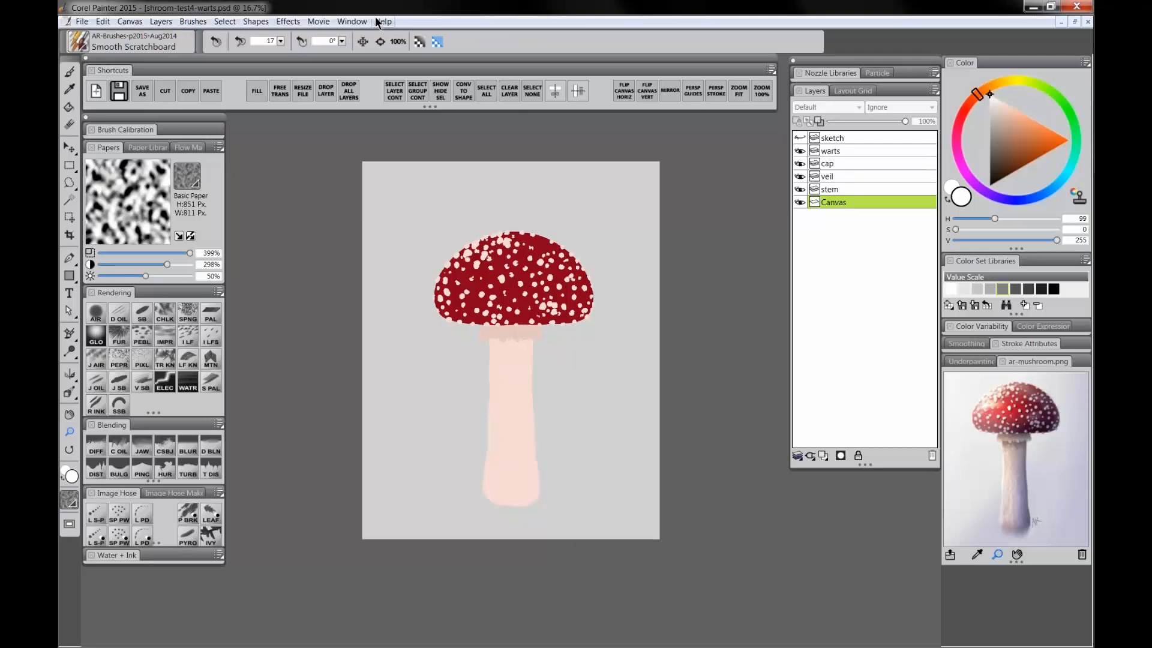
{"action": "left_click", "coordinate": [352, 21]}
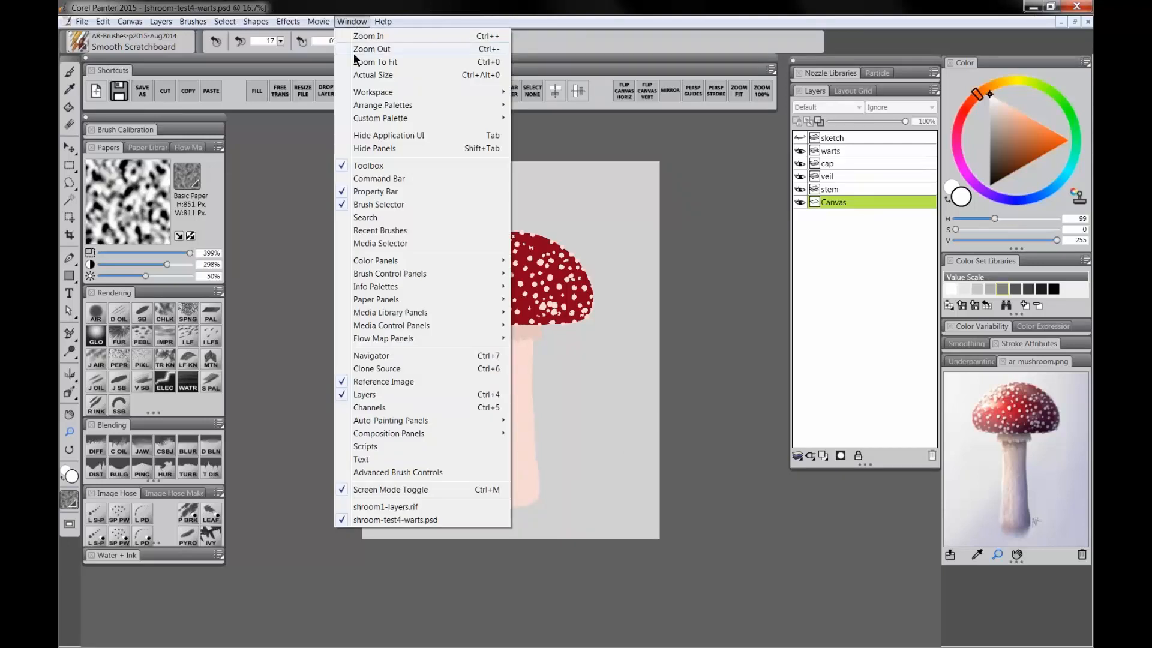
{"action": "left_click", "coordinate": [393, 355]}
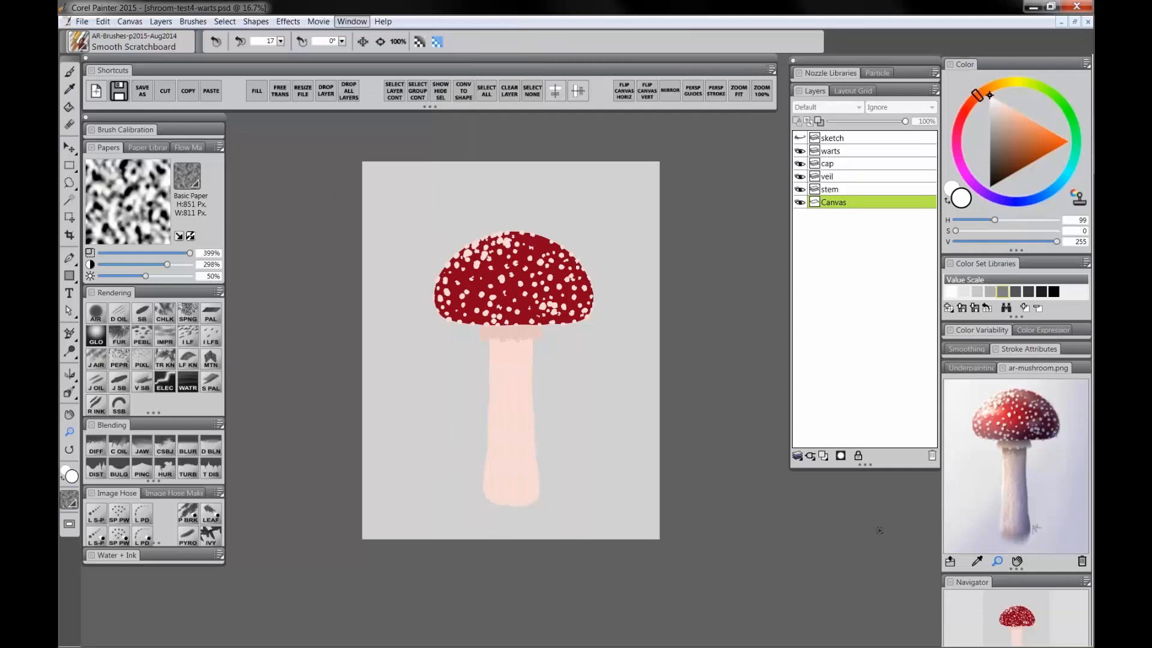
{"action": "left_click_drag", "start_coordinate": [977, 582], "coordinate": [676, 375]}
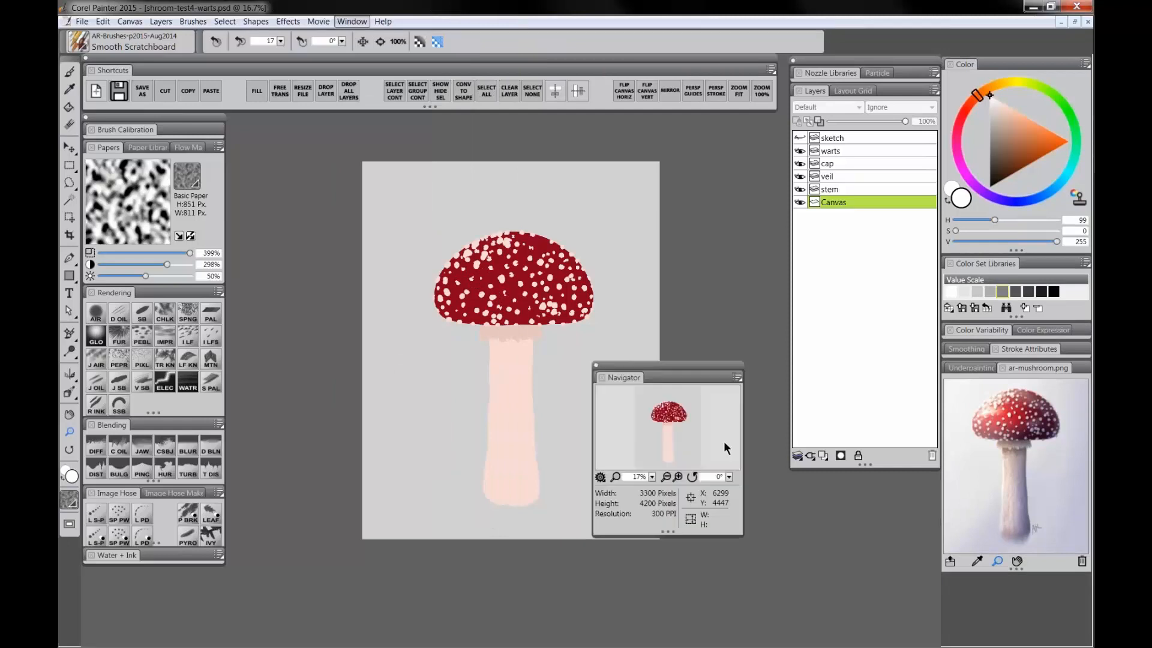
{"action": "left_click", "coordinate": [652, 477]}
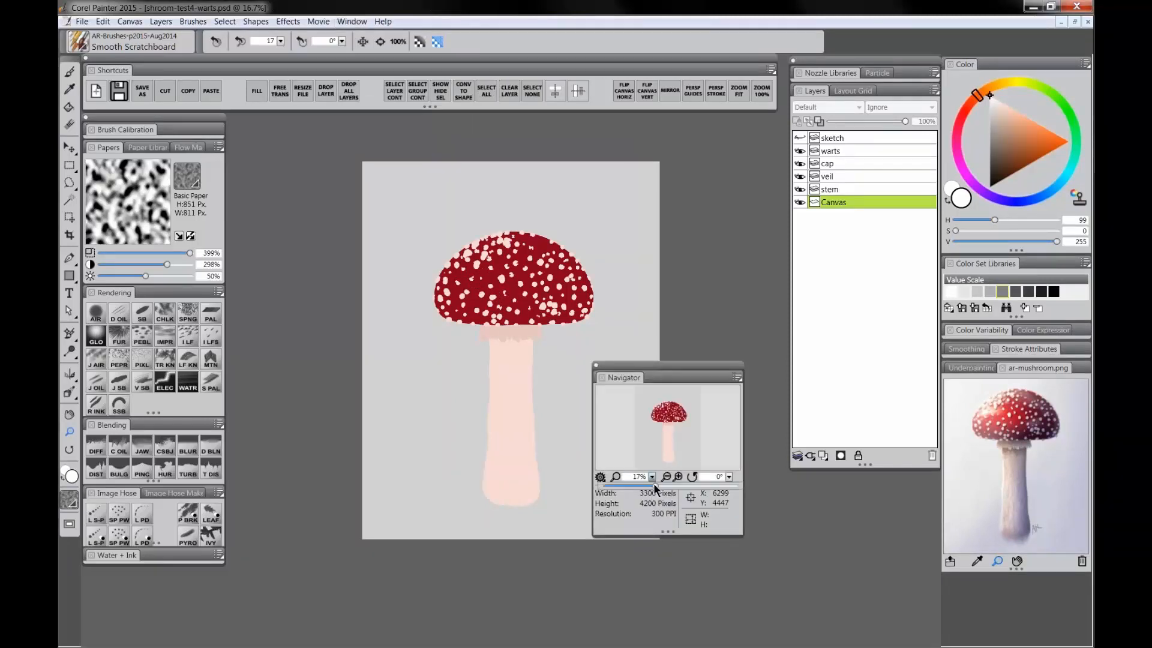
{"action": "mouse_move", "coordinate": [650, 485]}
{"action": "left_mouse_down"}
{"action": "mouse_move", "coordinate": [630, 485]}
{"action": "mouse_move", "coordinate": [660, 488]}
{"action": "left_mouse_up"}
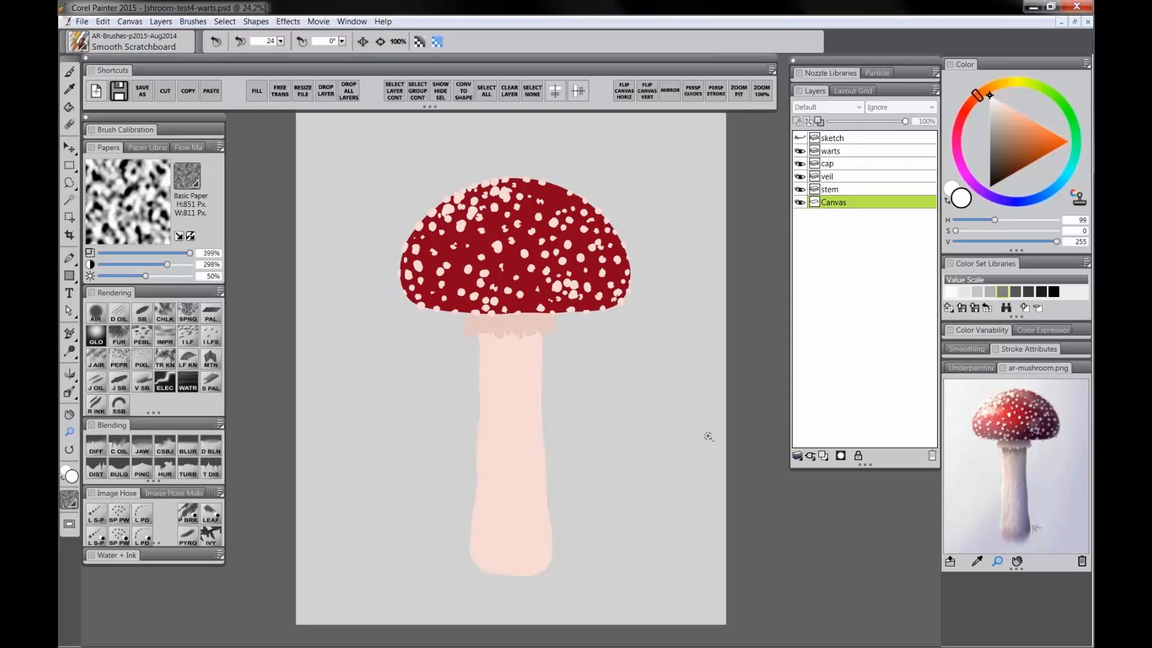
Step: Zoom in and out and hide the interface to review the whole mushroom with its warts
{"action": "left_click", "coordinate": [709, 437]}
{"action": "left_click", "coordinate": [708, 436], "text": "alt"}
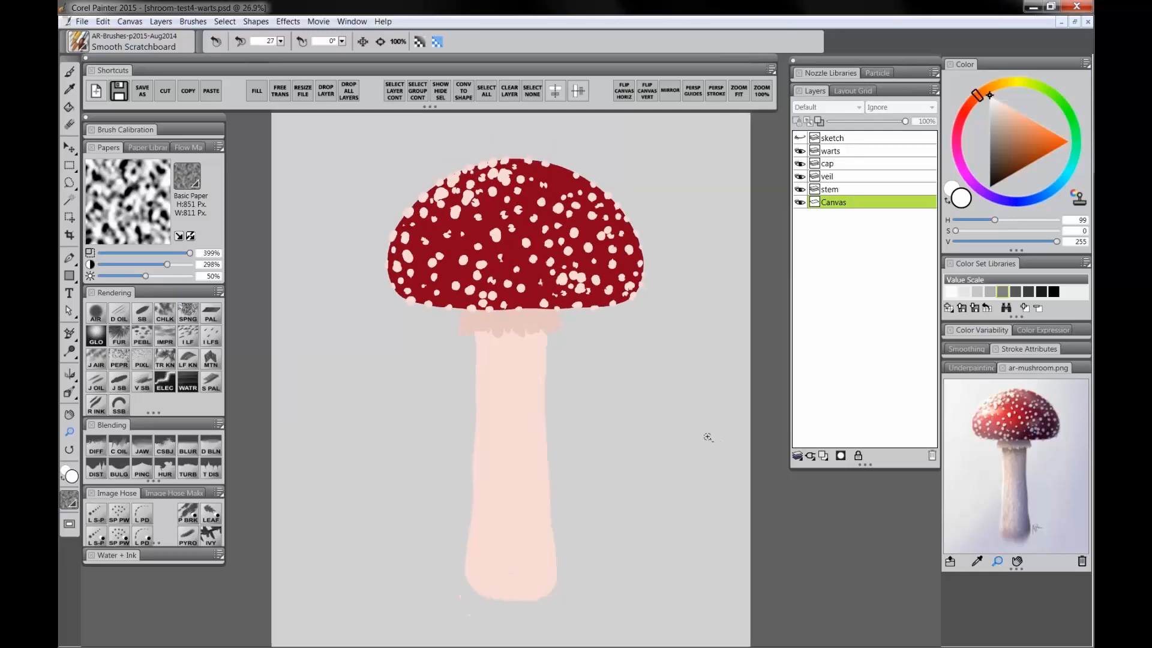
{"action": "scroll", "coordinate": [708, 436], "scroll_direction": "down", "scroll_amount": 1}
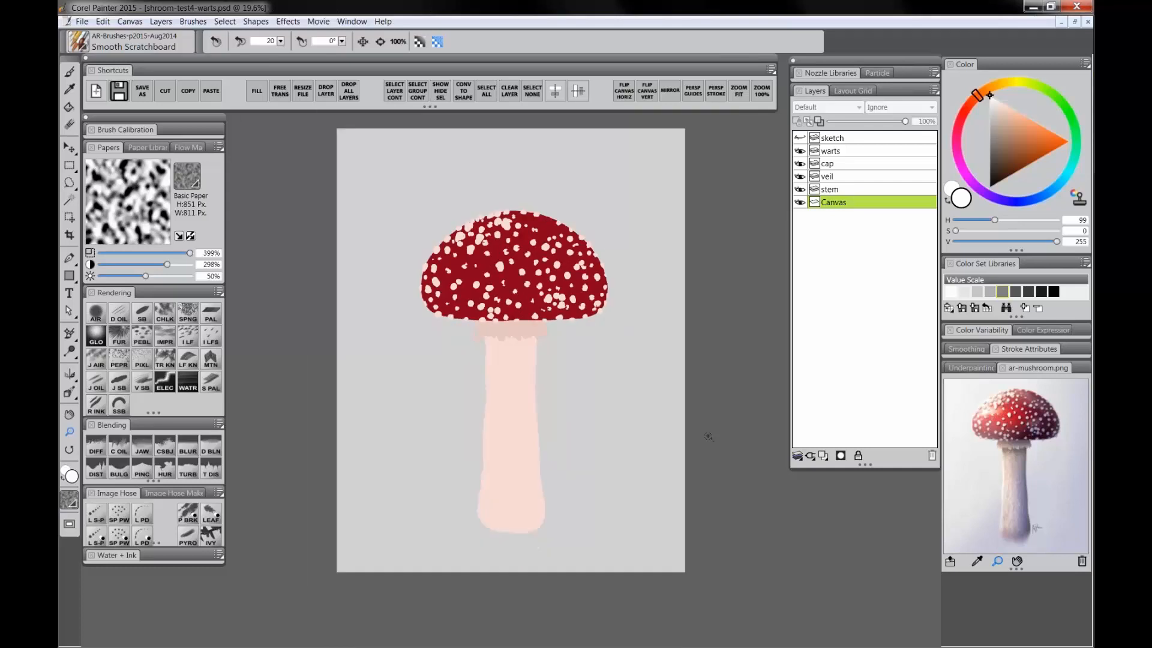
{"action": "scroll", "coordinate": [708, 436], "scroll_direction": "up", "scroll_amount": 1}
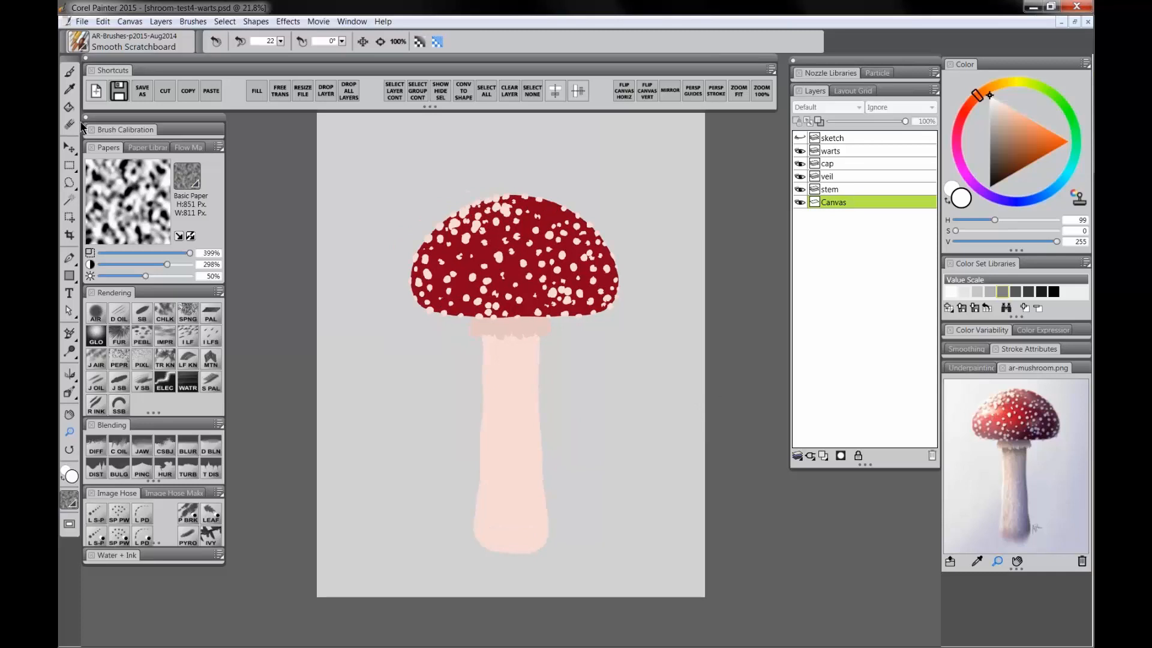
{"action": "left_click", "coordinate": [70, 148]}
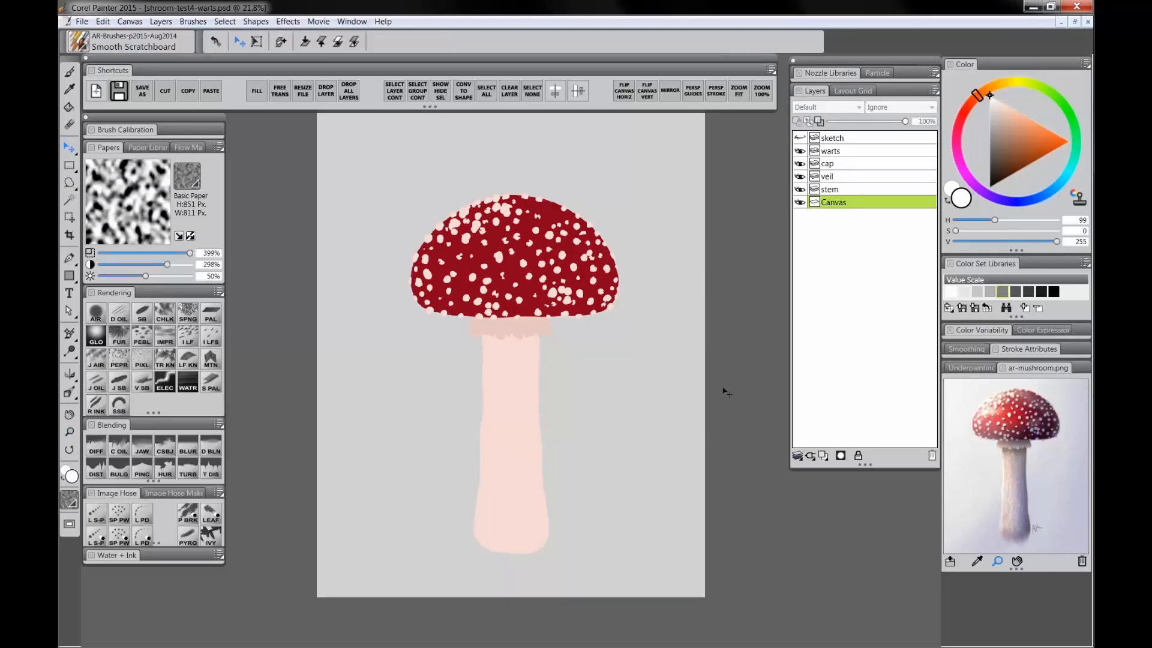
{"action": "mouse_move", "coordinate": [727, 387]}
{"action": "left_mouse_down"}
{"action": "mouse_move", "coordinate": [683, 436]}
{"action": "mouse_move", "coordinate": [698, 397]}
{"action": "mouse_move", "coordinate": [723, 382]}
{"action": "mouse_move", "coordinate": [606, 403]}
{"action": "mouse_move", "coordinate": [563, 447]}
{"action": "mouse_move", "coordinate": [609, 447]}
{"action": "mouse_move", "coordinate": [584, 451]}
{"action": "mouse_move", "coordinate": [577, 437]}
{"action": "mouse_move", "coordinate": [578, 452]}
{"action": "left_mouse_up"}
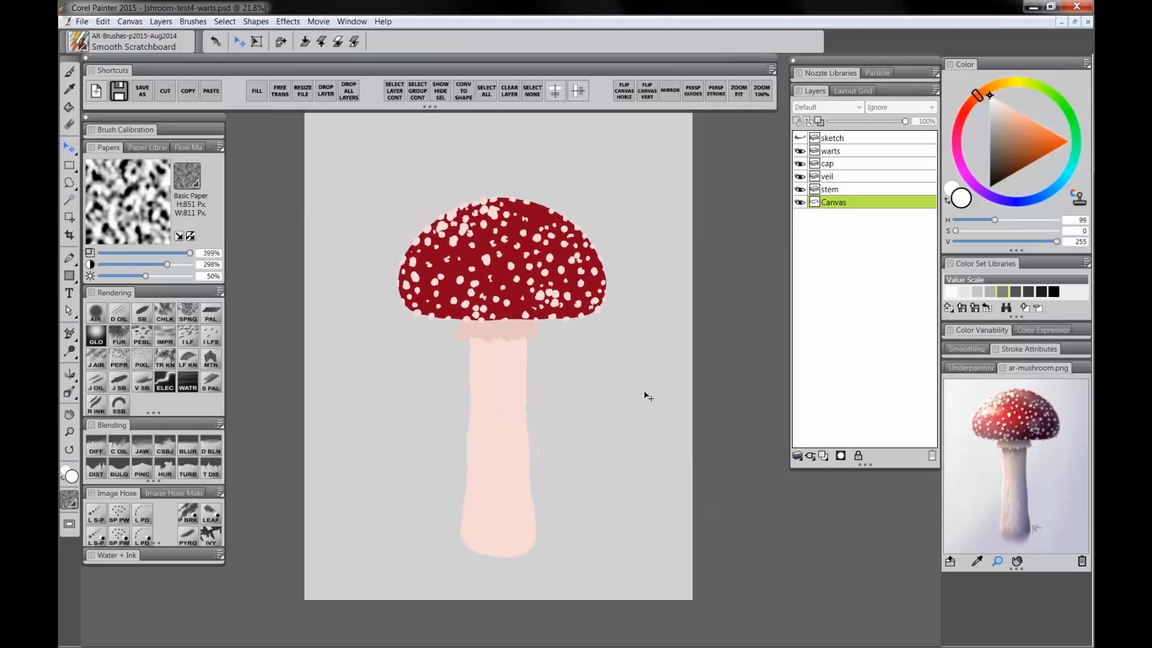
{"action": "key", "text": "Tab"}
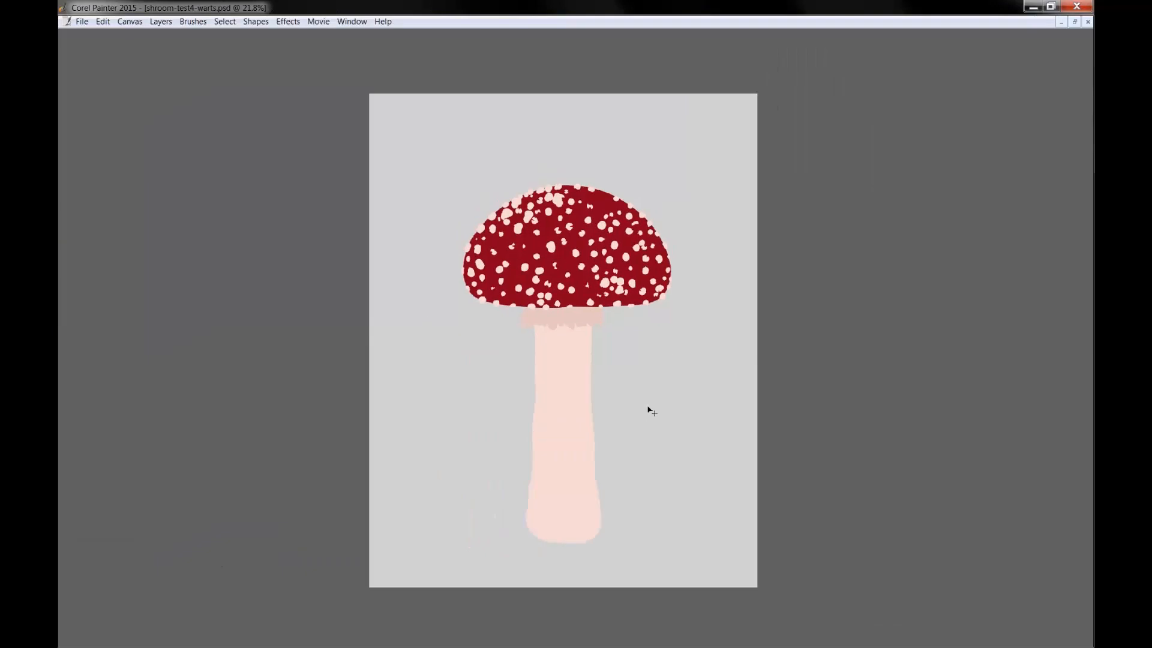
{"action": "key", "text": "Tab"}
{"action": "key", "text": "Tab"}
{"action": "key", "text": "Tab"}
{"action": "key", "text": "Tab"}
{"action": "key", "text": "Tab"}
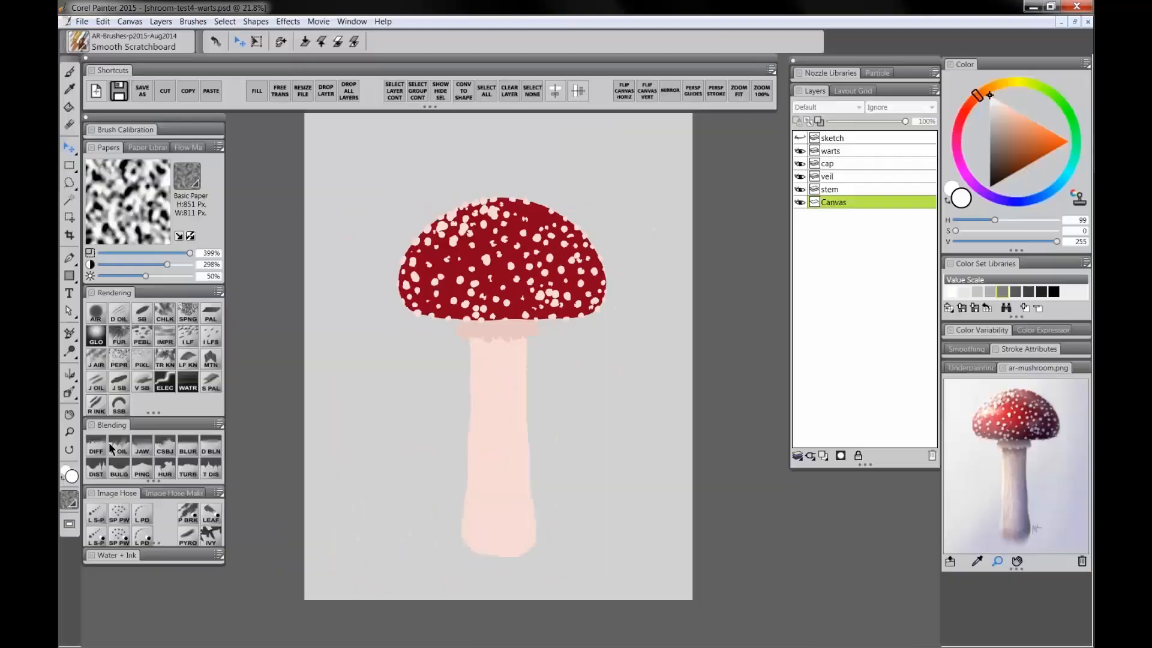
{"action": "left_click", "coordinate": [69, 432]}
{"action": "left_click", "coordinate": [486, 337]}
{"action": "left_click", "coordinate": [485, 337]}
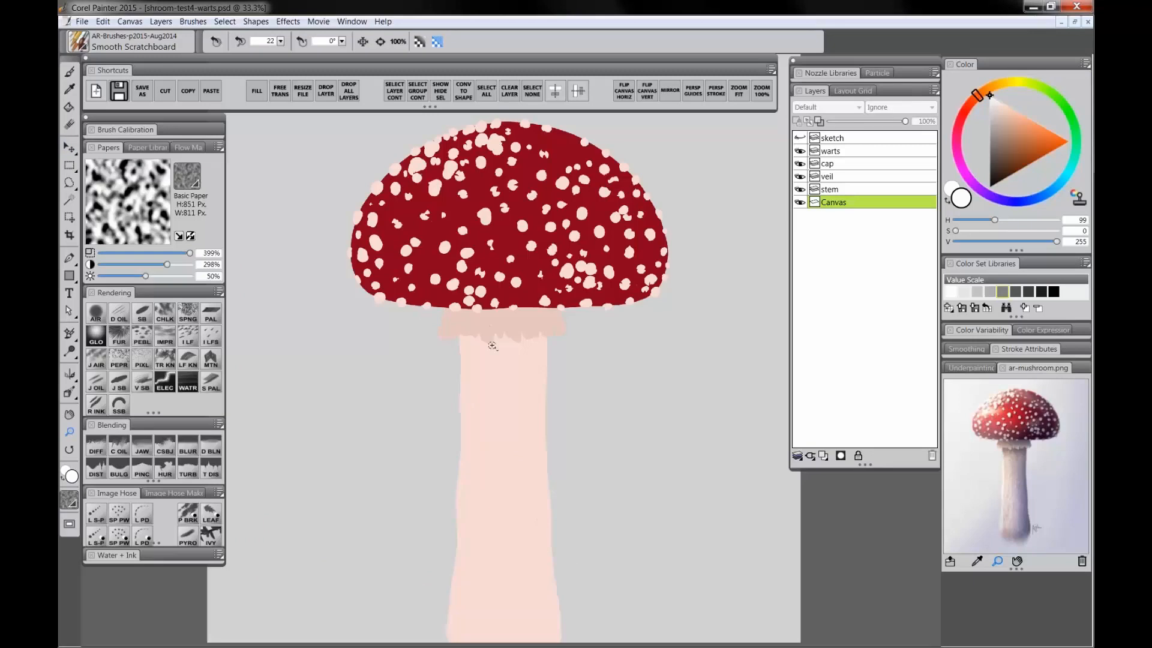
{"action": "key", "text": "Tab"}
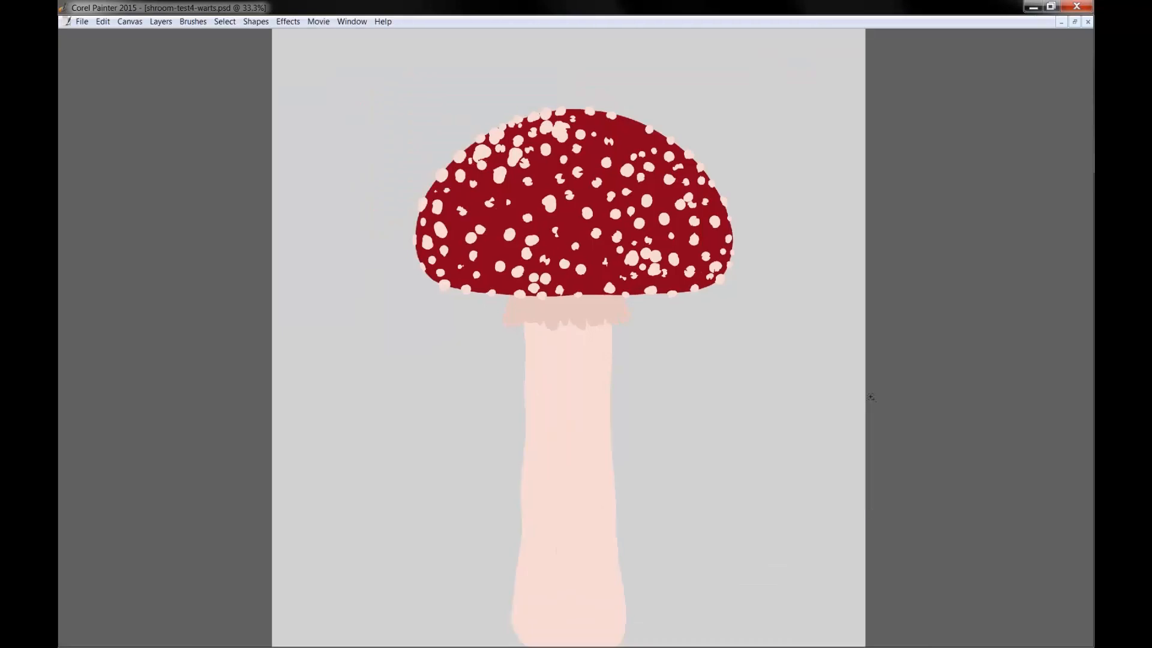
{"action": "key", "text": "Tab"}
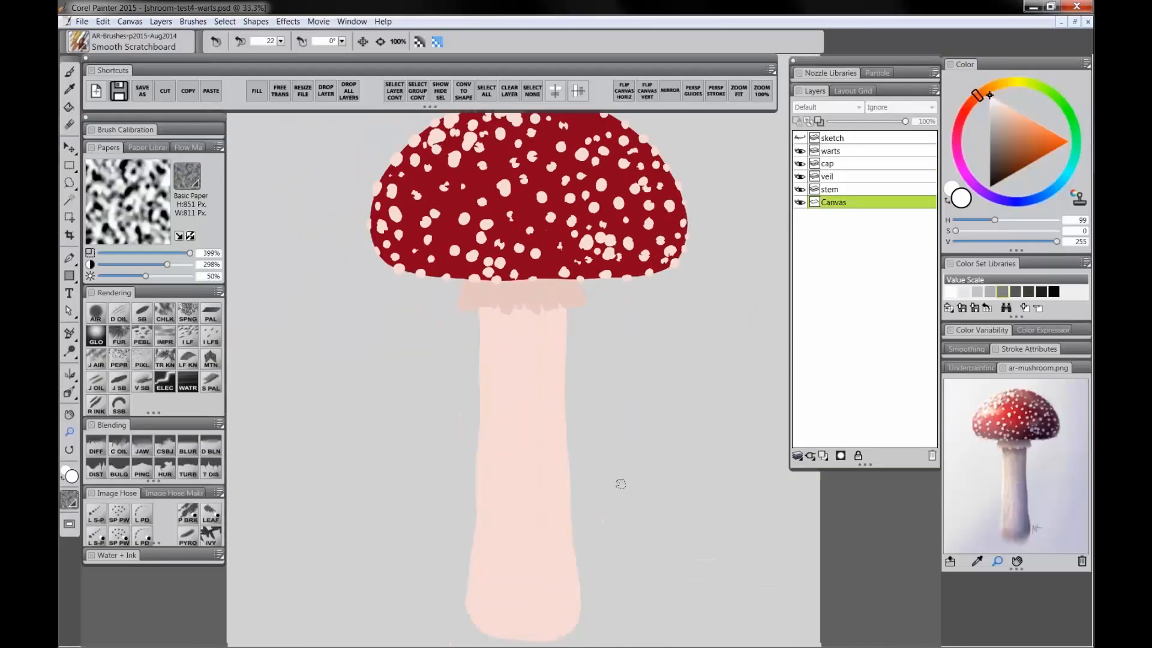
{"action": "left_click", "coordinate": [70, 147]}
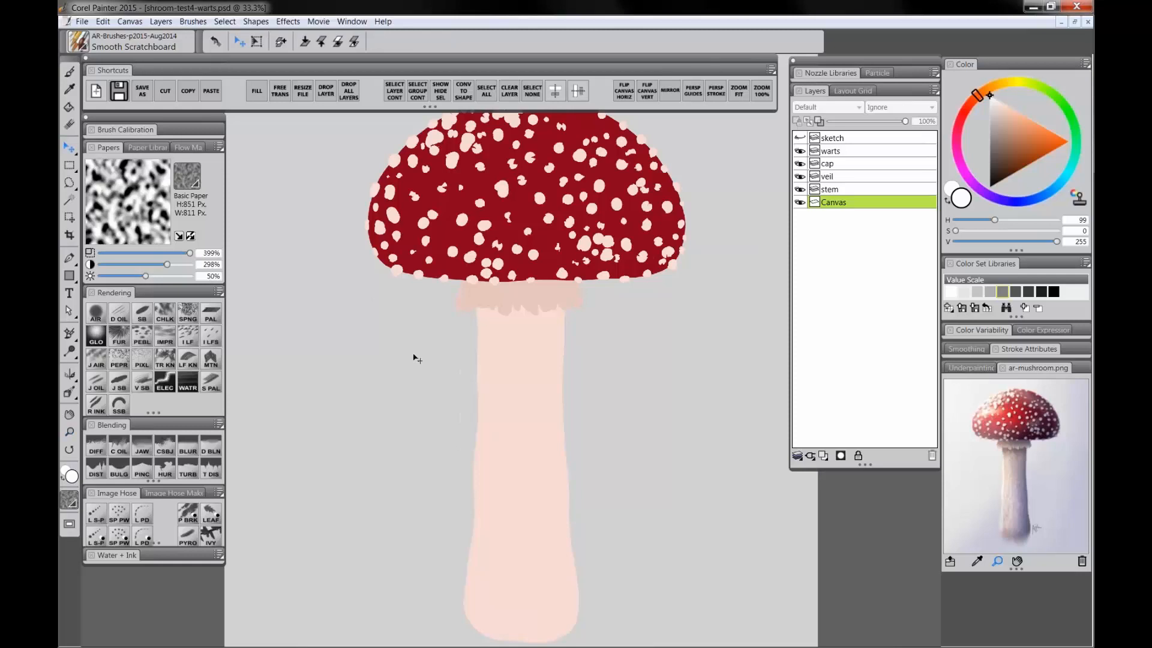
{"action": "left_click", "coordinate": [70, 432]}
{"action": "left_click", "coordinate": [507, 393], "text": "alt"}
{"action": "left_click", "coordinate": [508, 394], "text": "alt"}
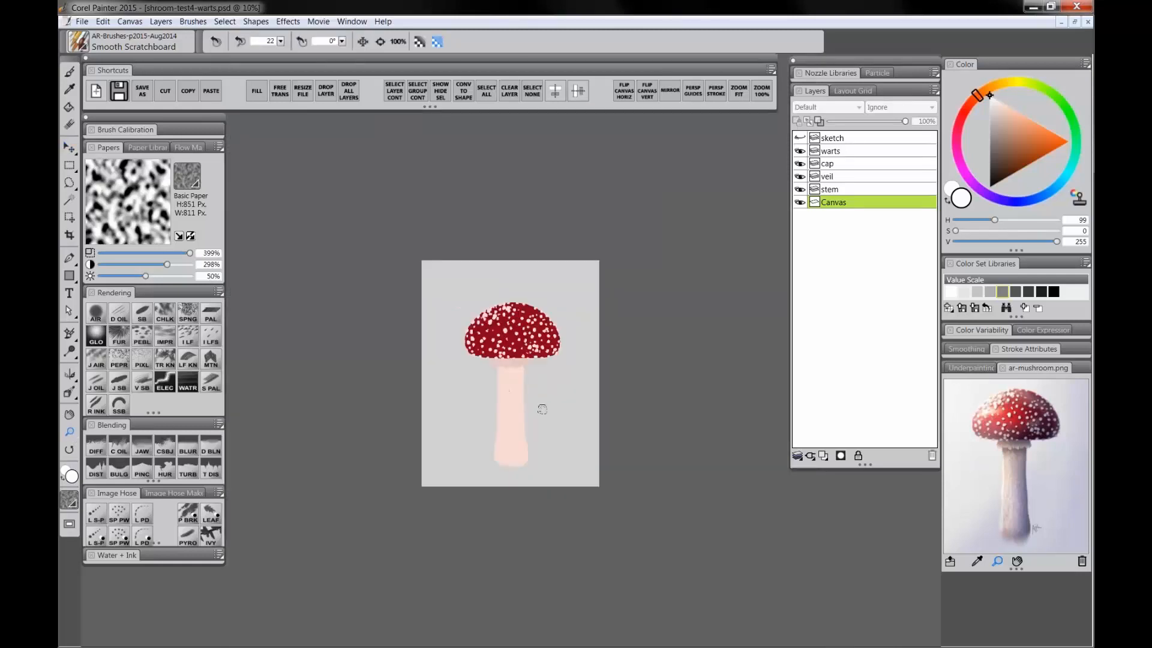
{"action": "left_click", "coordinate": [533, 400]}
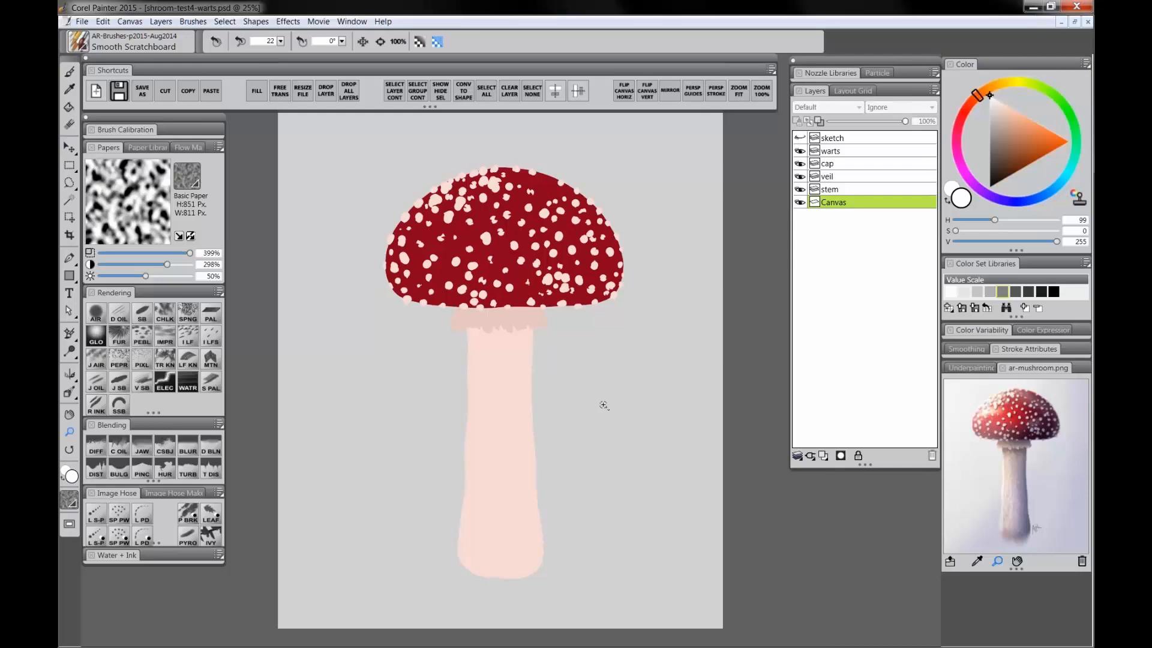
Step: Browse the F-X brushes and select the Distorto brush
{"action": "left_click", "coordinate": [98, 473]}
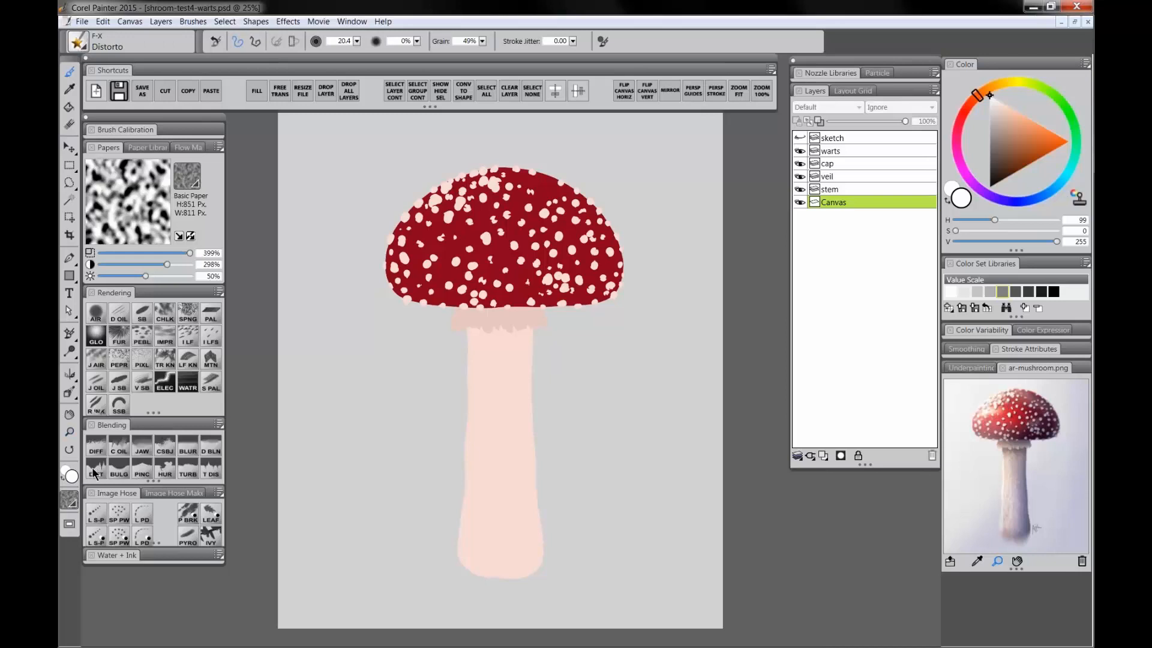
{"action": "left_click", "coordinate": [143, 471]}
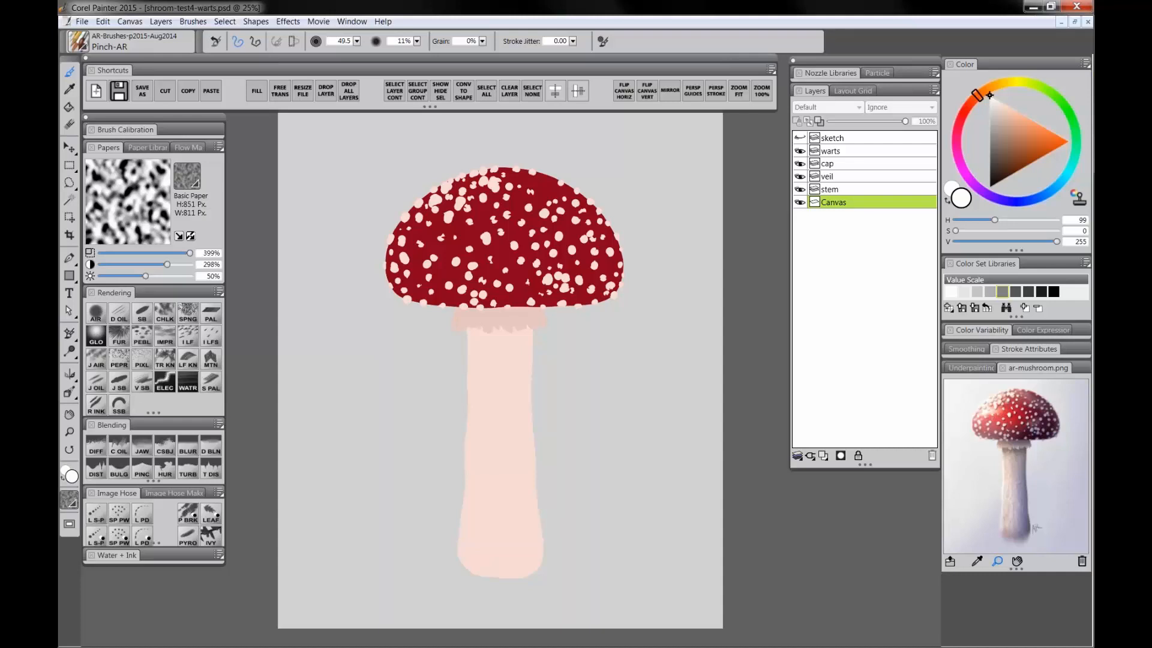
{"action": "left_click", "coordinate": [95, 469]}
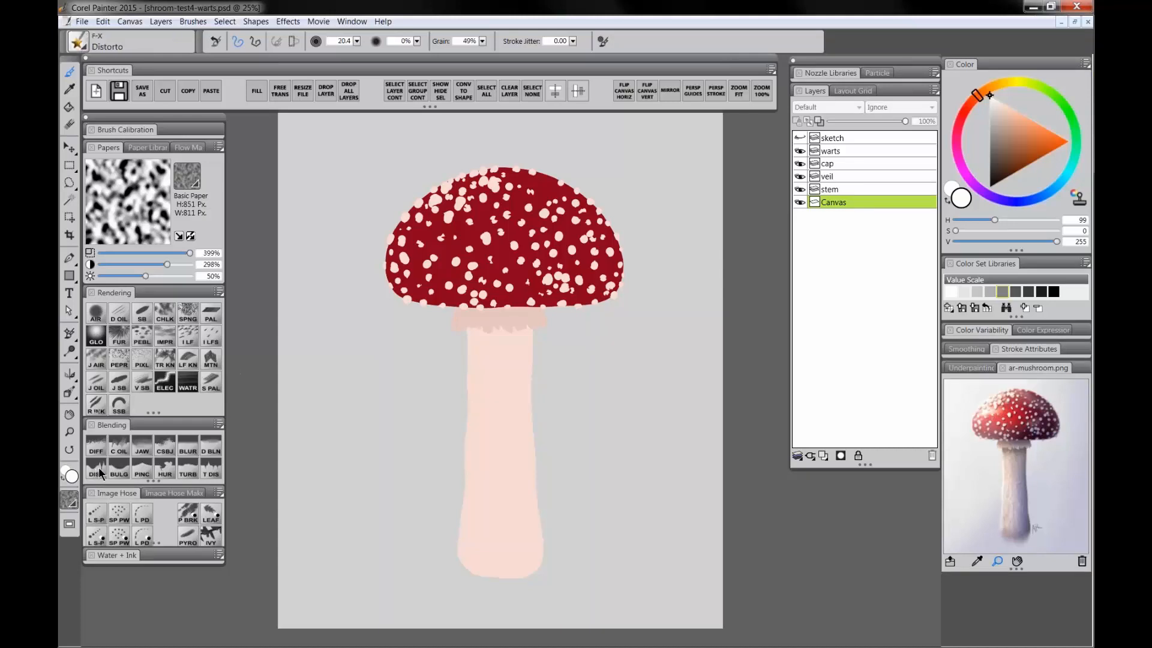
{"action": "left_click", "coordinate": [78, 47]}
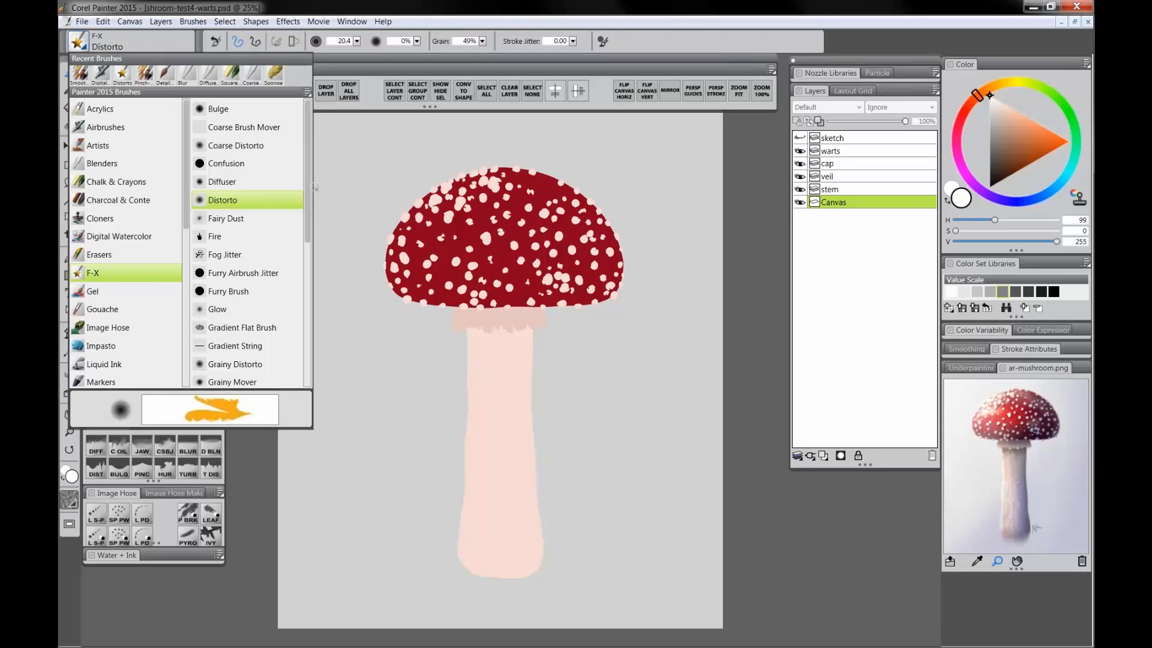
{"action": "left_click", "coordinate": [528, 58]}
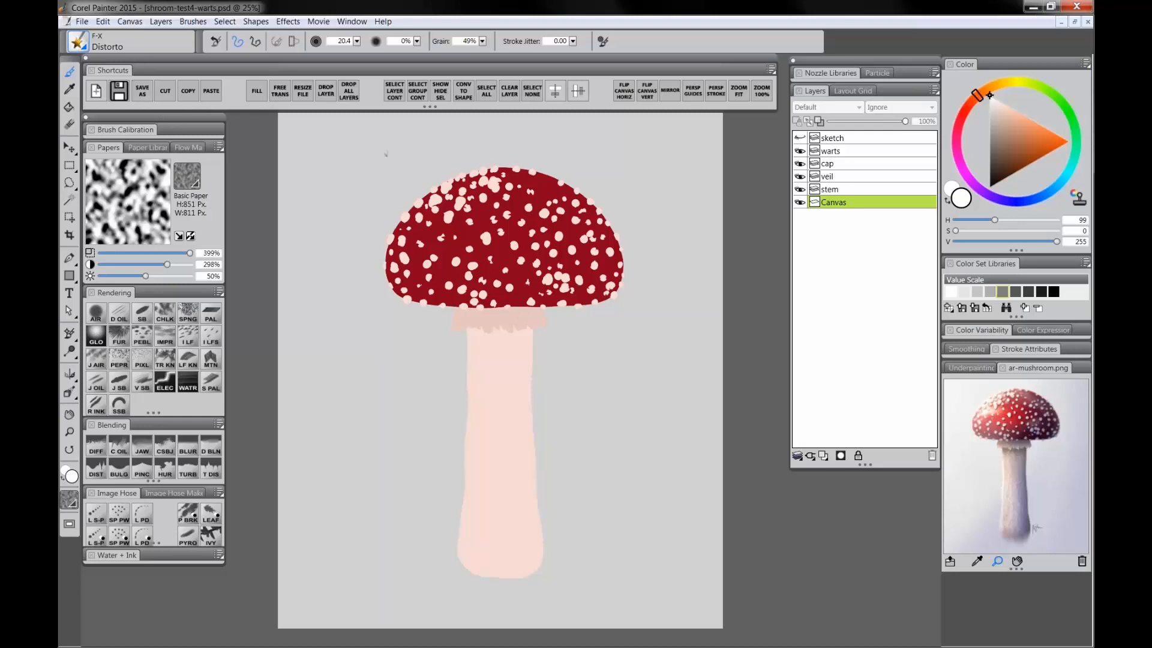
Step: Switch to the layered mushroom document shroom1-layers.rif
{"action": "left_click", "coordinate": [102, 24]}
{"action": "left_click", "coordinate": [107, 18]}
{"action": "left_click", "coordinate": [1087, 21]}
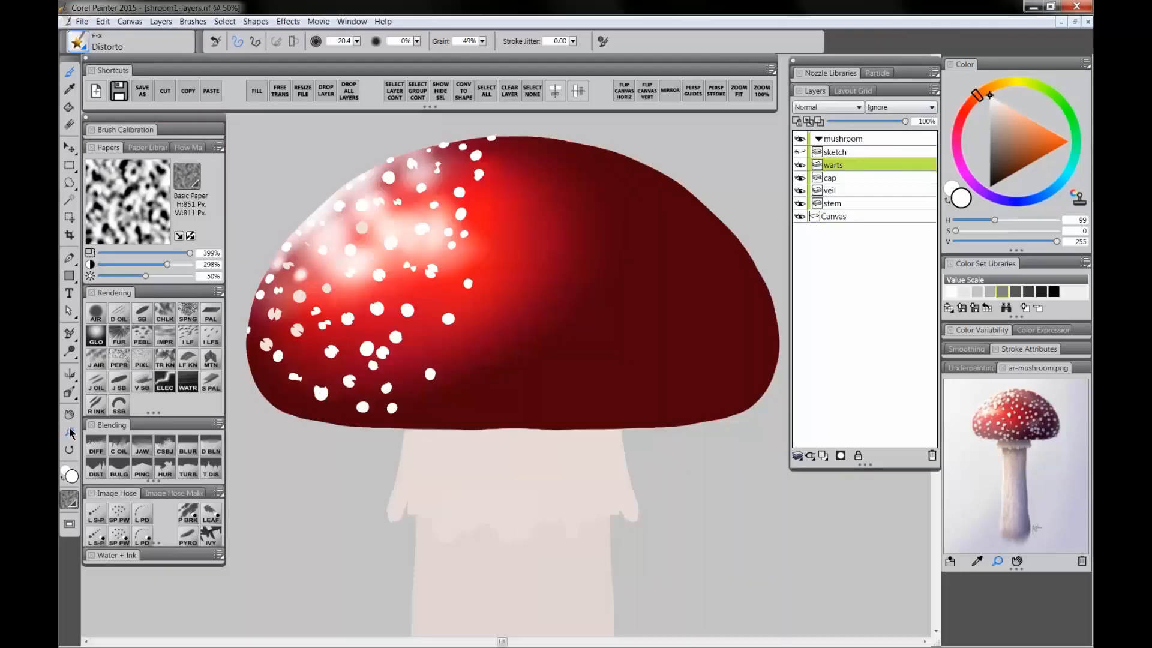
Step: Select the Smooth Scratchboard brush and dab white warts scattered across the cap's right half
{"action": "left_click", "coordinate": [70, 432]}
{"action": "scroll", "coordinate": [429, 322], "scroll_direction": "down", "scroll_amount": 1}
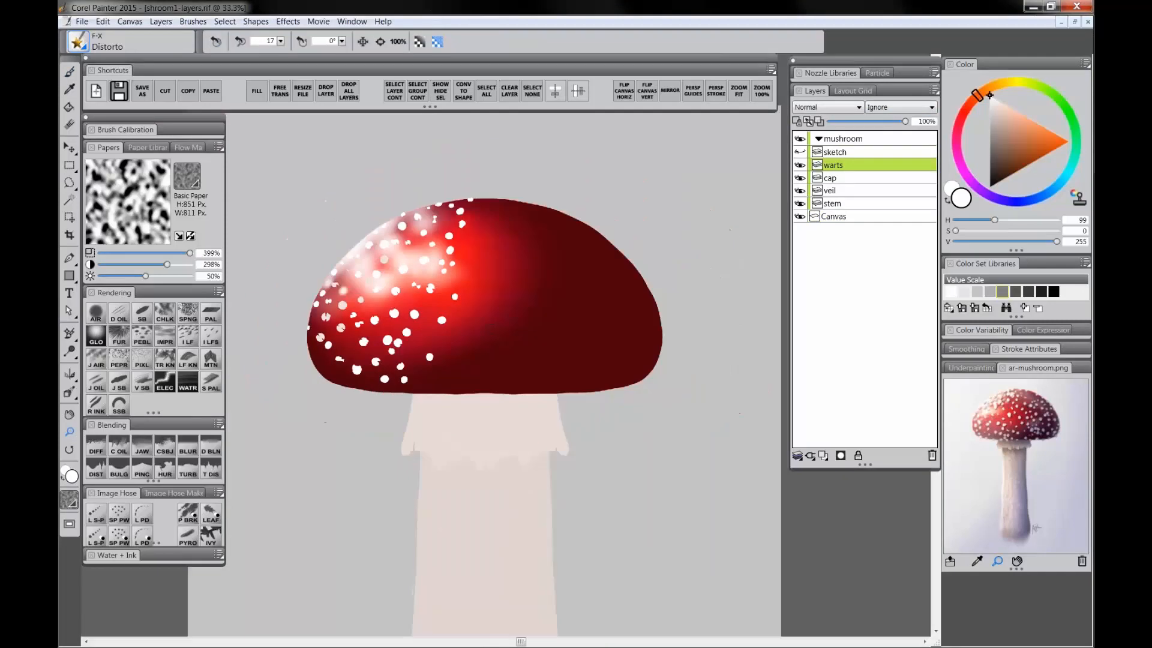
{"action": "left_click_drag", "start_coordinate": [429, 321], "coordinate": [460, 299]}
{"action": "scroll", "coordinate": [460, 300], "scroll_direction": "down", "scroll_amount": 1}
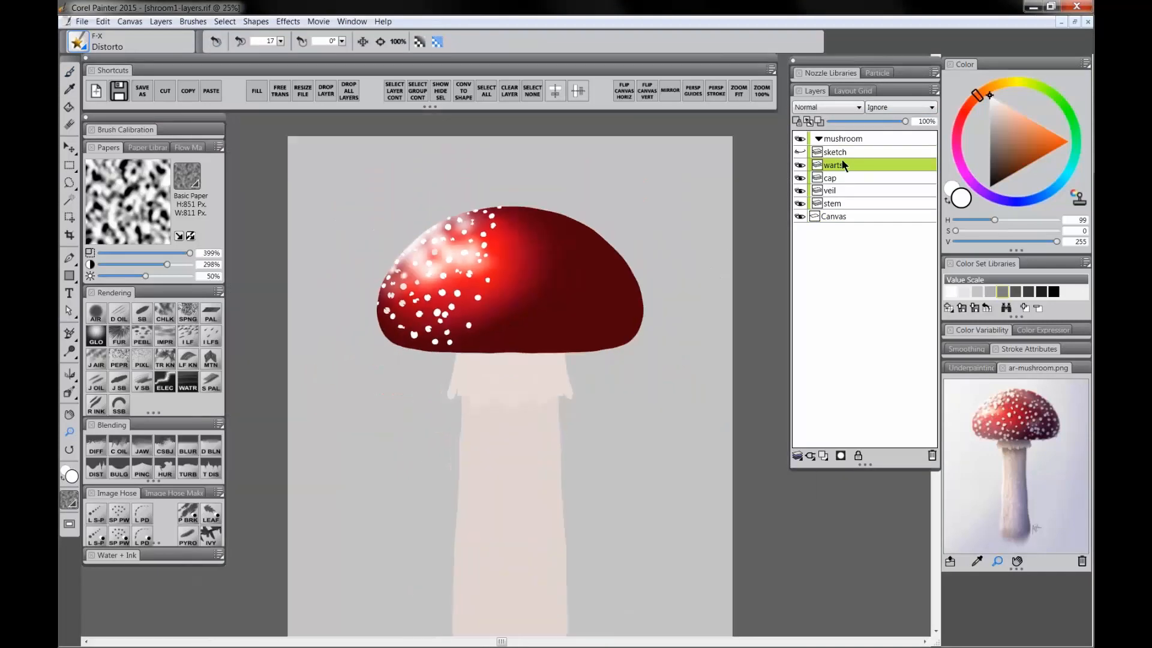
{"action": "left_click", "coordinate": [143, 324]}
{"action": "left_click", "coordinate": [511, 231]}
{"action": "left_click", "coordinate": [528, 222]}
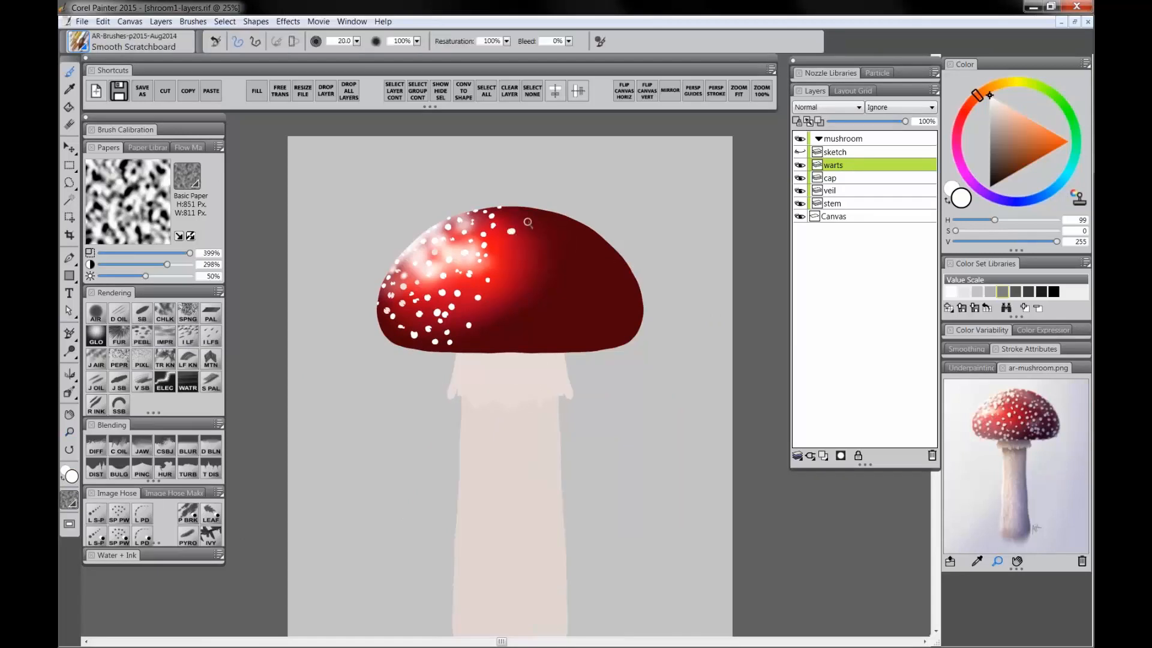
{"action": "left_click", "coordinate": [511, 264]}
{"action": "left_click", "coordinate": [578, 236]}
{"action": "left_click", "coordinate": [538, 256]}
{"action": "left_click", "coordinate": [504, 294]}
{"action": "left_click", "coordinate": [525, 289]}
{"action": "left_click", "coordinate": [501, 324]}
{"action": "left_click", "coordinate": [571, 298]}
{"action": "left_click", "coordinate": [595, 273]}
{"action": "left_click", "coordinate": [552, 226]}
{"action": "left_click", "coordinate": [597, 248]}
{"action": "left_click", "coordinate": [617, 284]}
{"action": "left_click", "coordinate": [598, 311]}
{"action": "left_click", "coordinate": [626, 304]}
{"action": "left_click", "coordinate": [621, 259]}
{"action": "left_click", "coordinate": [624, 315]}
{"action": "left_click", "coordinate": [640, 291]}
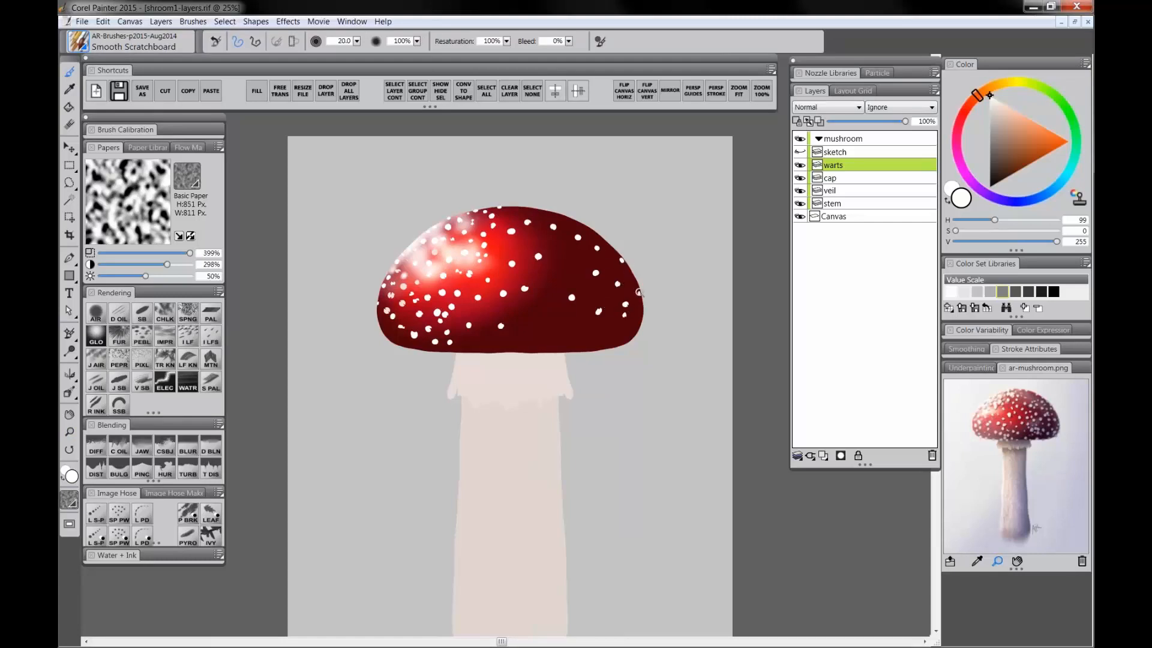
Step: Dab more white warts to fill gaps across the cap's centre, top and lower rim
{"action": "left_click", "coordinate": [536, 335]}
{"action": "left_click", "coordinate": [553, 334]}
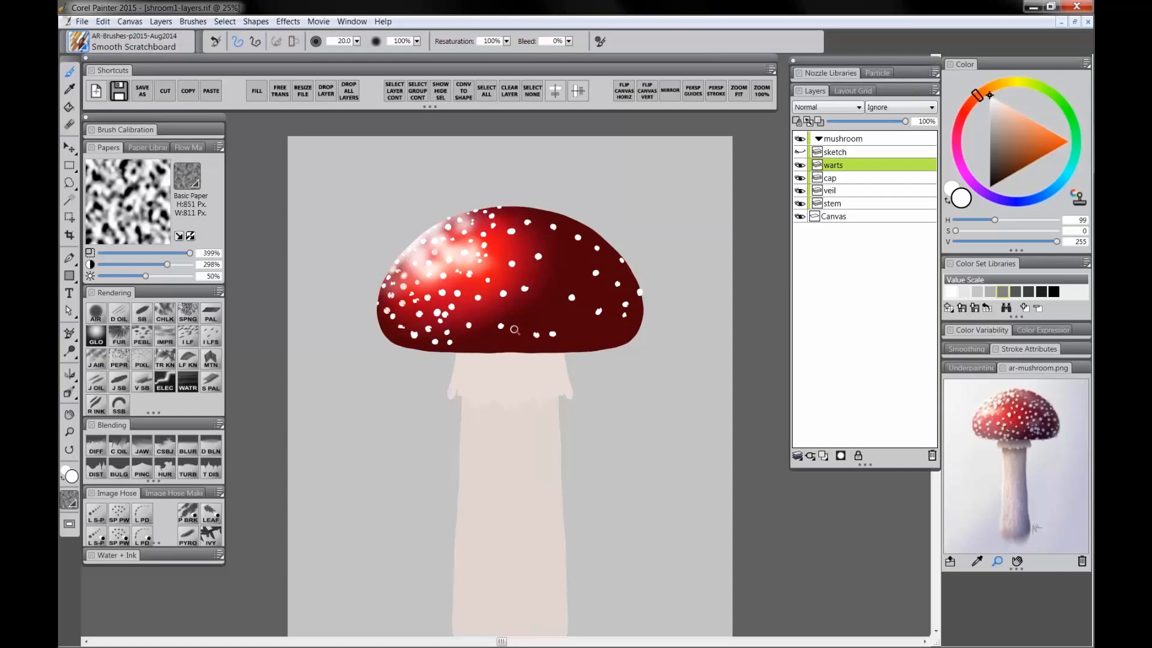
{"action": "left_click", "coordinate": [380, 317]}
{"action": "left_click", "coordinate": [498, 259]}
{"action": "left_click", "coordinate": [502, 250]}
{"action": "left_click", "coordinate": [508, 251]}
{"action": "left_click", "coordinate": [514, 244]}
{"action": "left_click", "coordinate": [521, 222]}
{"action": "left_click", "coordinate": [530, 229]}
{"action": "left_click", "coordinate": [533, 216]}
{"action": "left_click", "coordinate": [543, 264]}
{"action": "left_click", "coordinate": [556, 257]}
{"action": "left_click", "coordinate": [554, 353]}
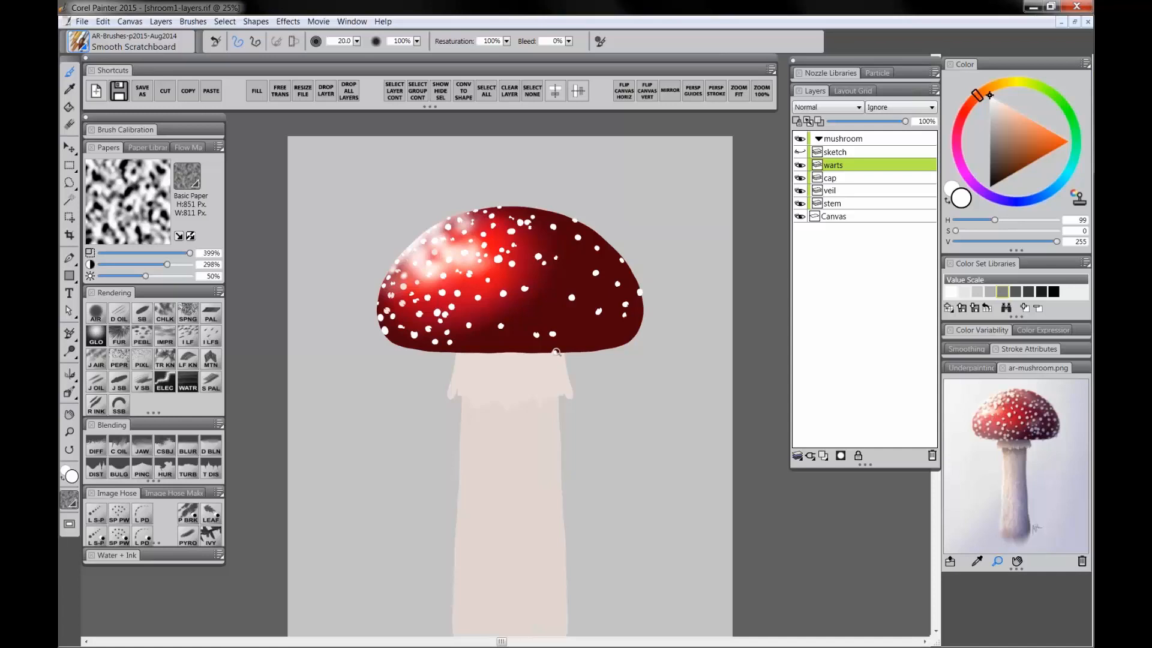
{"action": "left_click", "coordinate": [500, 347]}
Step: Duplicate the warts layer and rename the copy warts-shadow
{"action": "key", "text": "ctrl+space"}
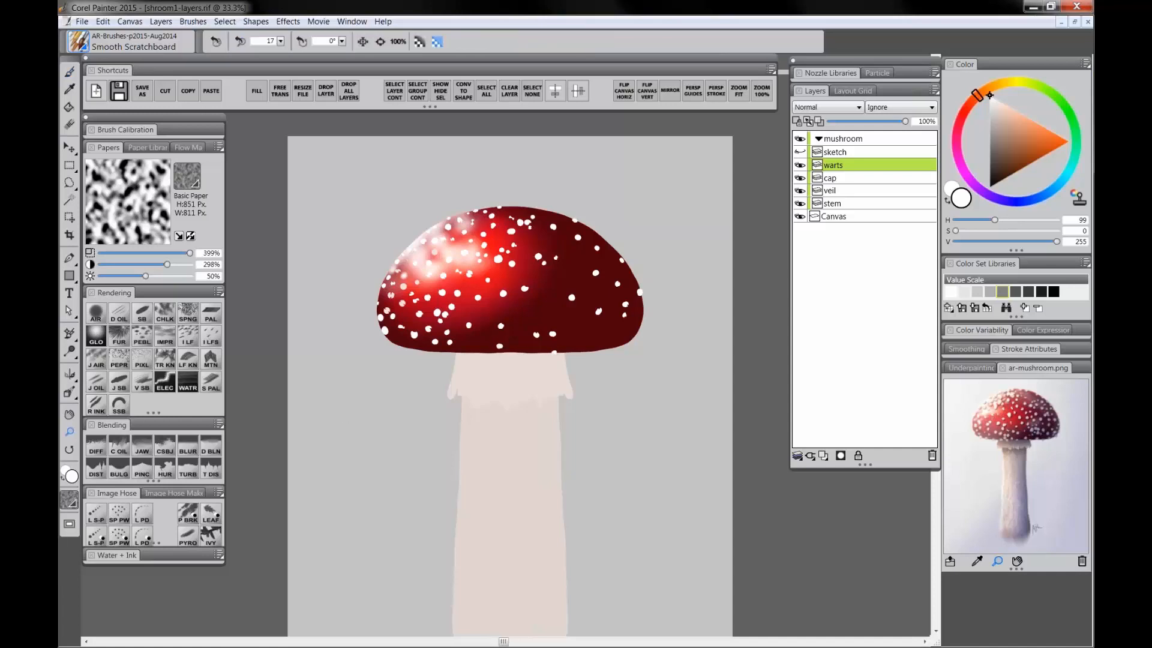
{"action": "left_click", "coordinate": [502, 346]}
{"action": "mouse_move", "coordinate": [502, 345]}
{"action": "left_mouse_down"}
{"action": "mouse_move", "coordinate": [485, 301]}
{"action": "mouse_move", "coordinate": [487, 317]}
{"action": "left_mouse_up"}
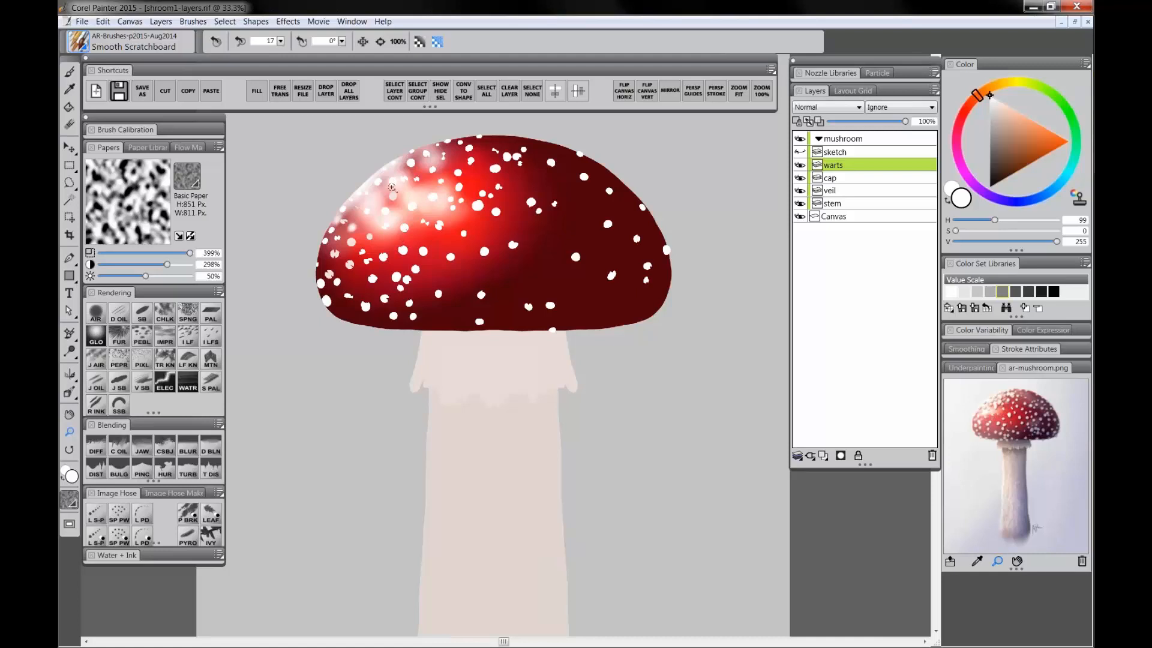
{"action": "right_click", "coordinate": [834, 164]}
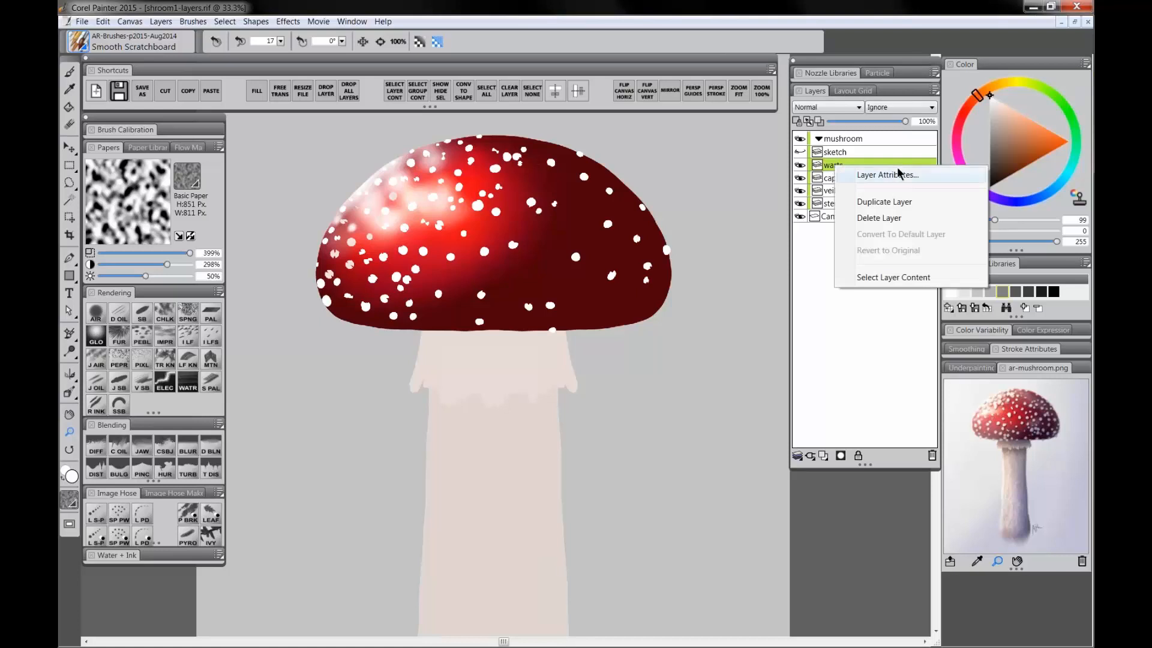
{"action": "left_click", "coordinate": [880, 203]}
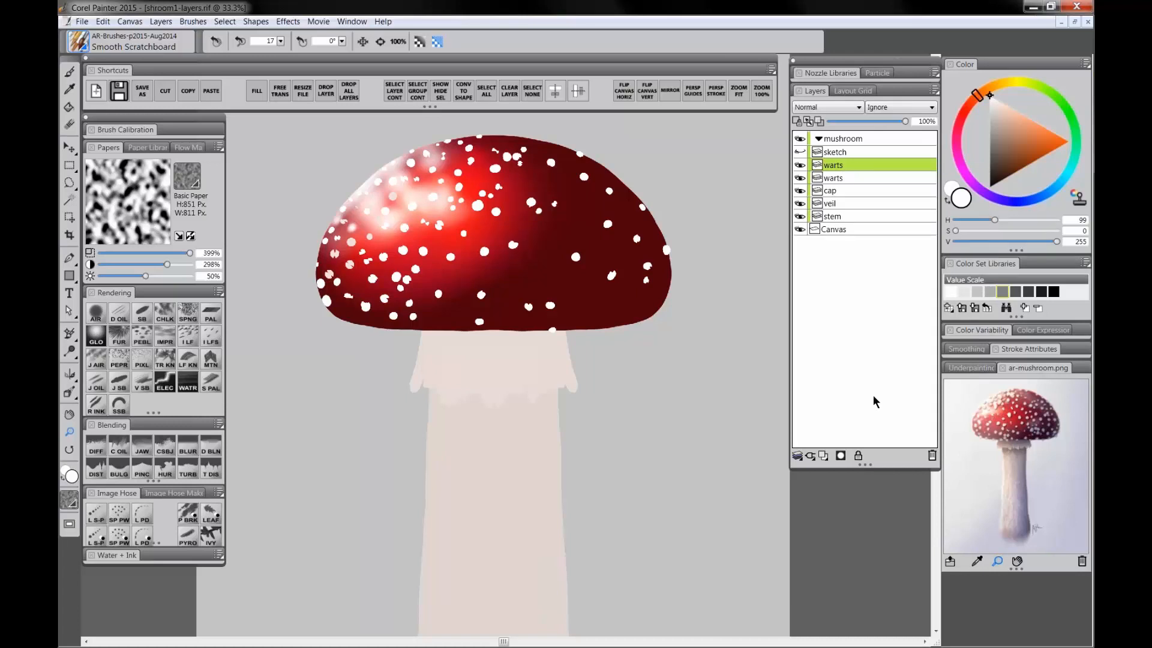
{"action": "double_click", "coordinate": [838, 180]}
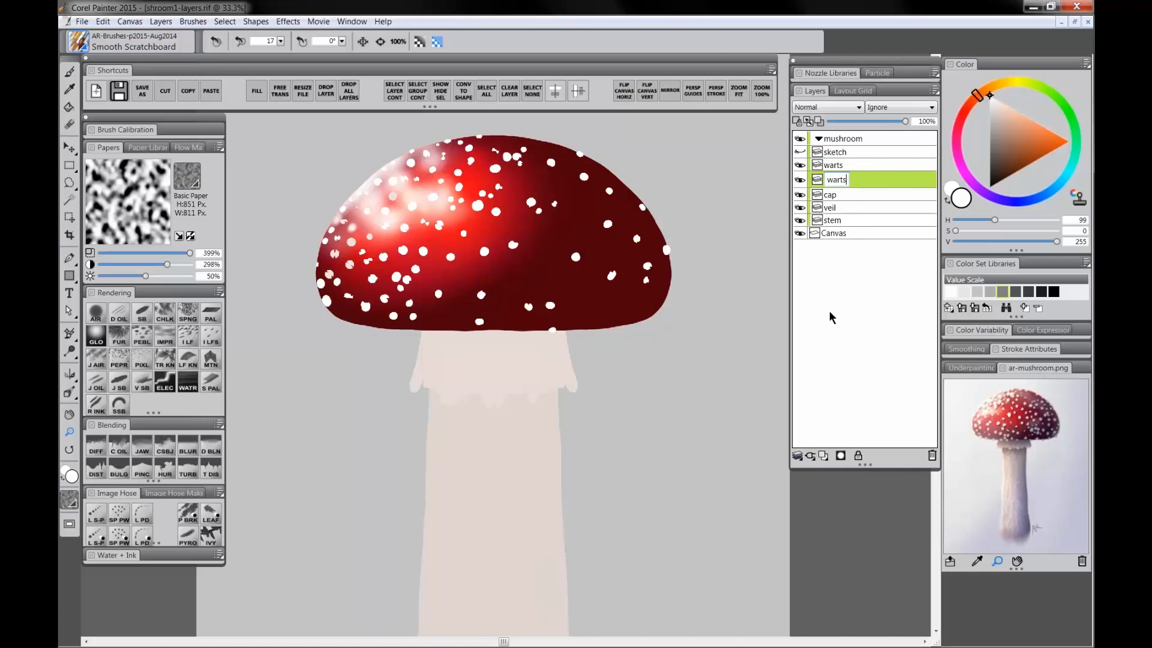
{"action": "type", "text": "-shadow"}
{"action": "key", "text": "Return"}
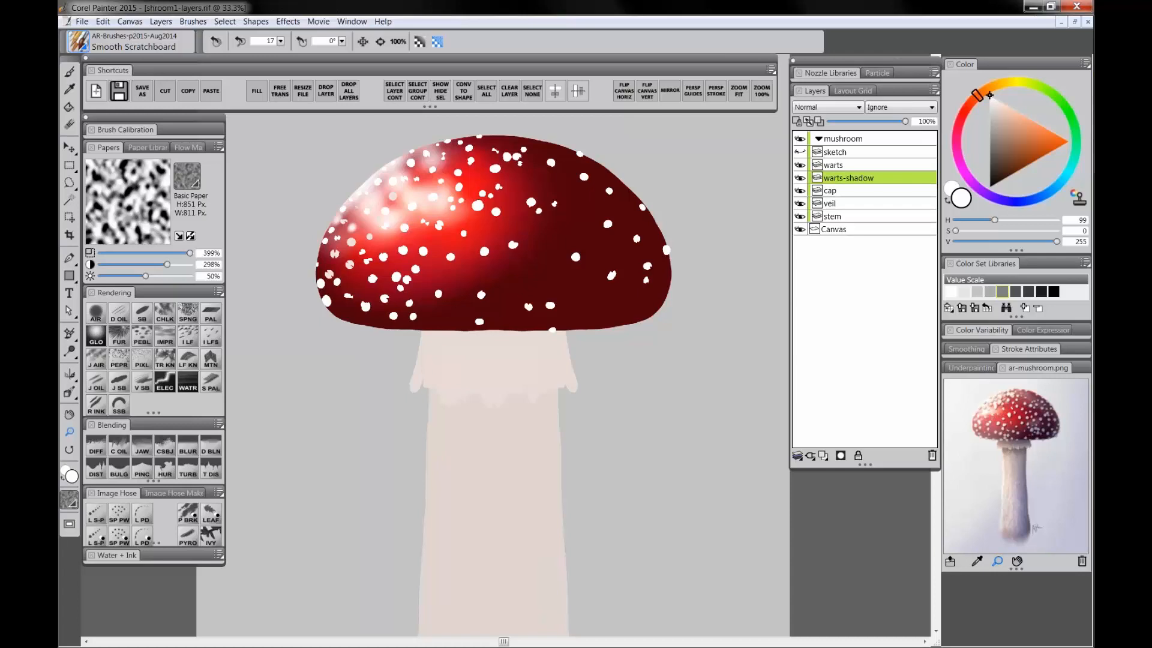
Step: Lock transparency on the warts-shadow layer and fill its warts with a dark maroon colour
{"action": "left_click", "coordinate": [797, 121]}
{"action": "left_click_drag", "start_coordinate": [1007, 170], "coordinate": [998, 171]}
{"action": "left_click", "coordinate": [1018, 201]}
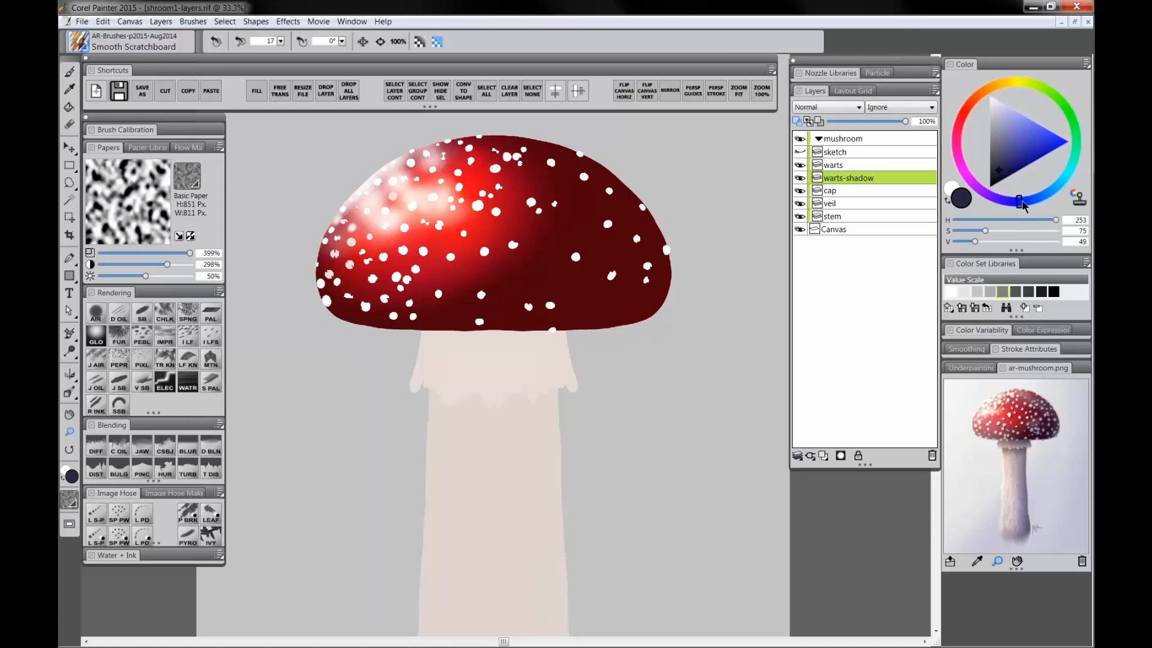
{"action": "left_click", "coordinate": [964, 115]}
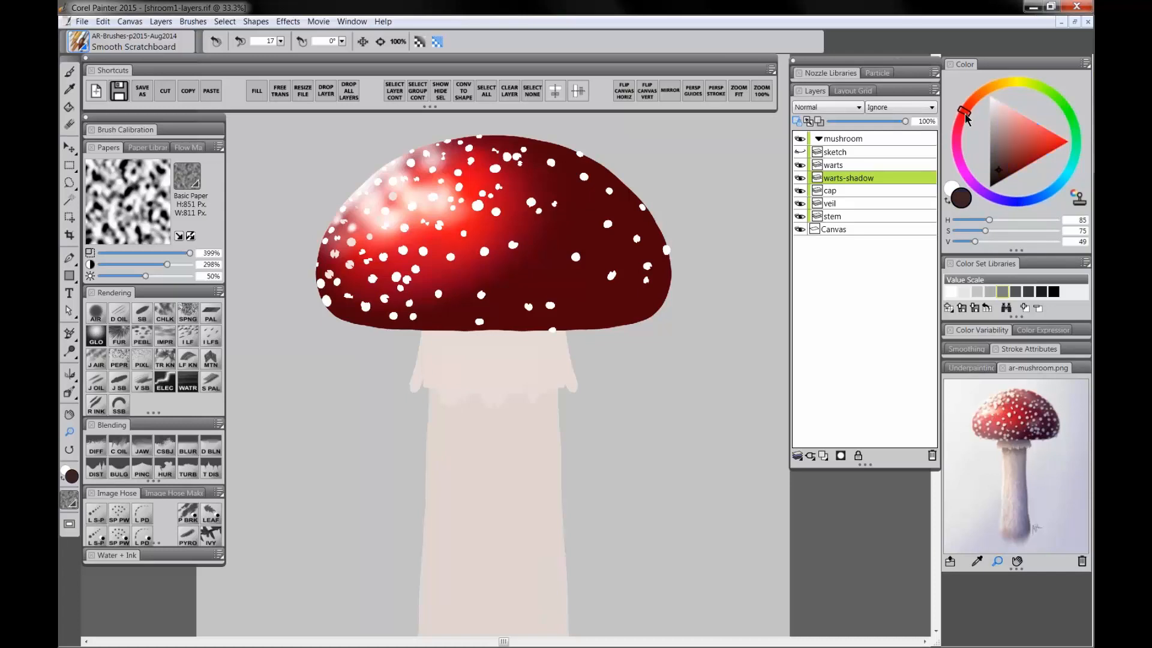
{"action": "left_click", "coordinate": [1004, 178]}
{"action": "left_click", "coordinate": [1002, 174]}
{"action": "left_click", "coordinate": [69, 147]}
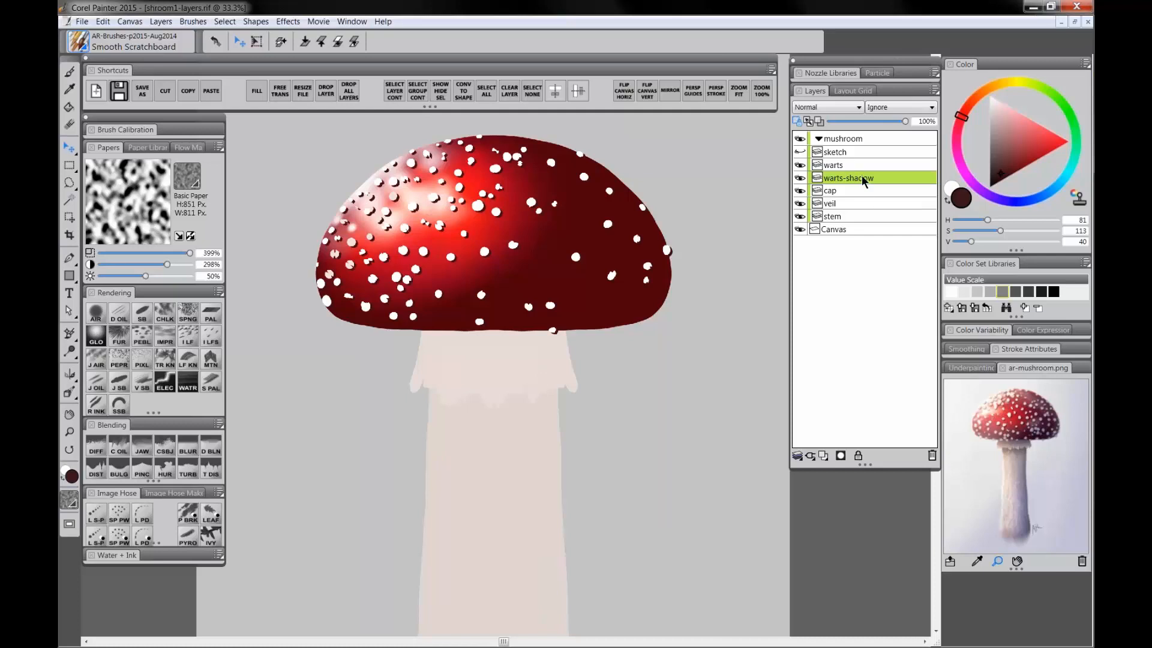
{"action": "left_click", "coordinate": [71, 125]}
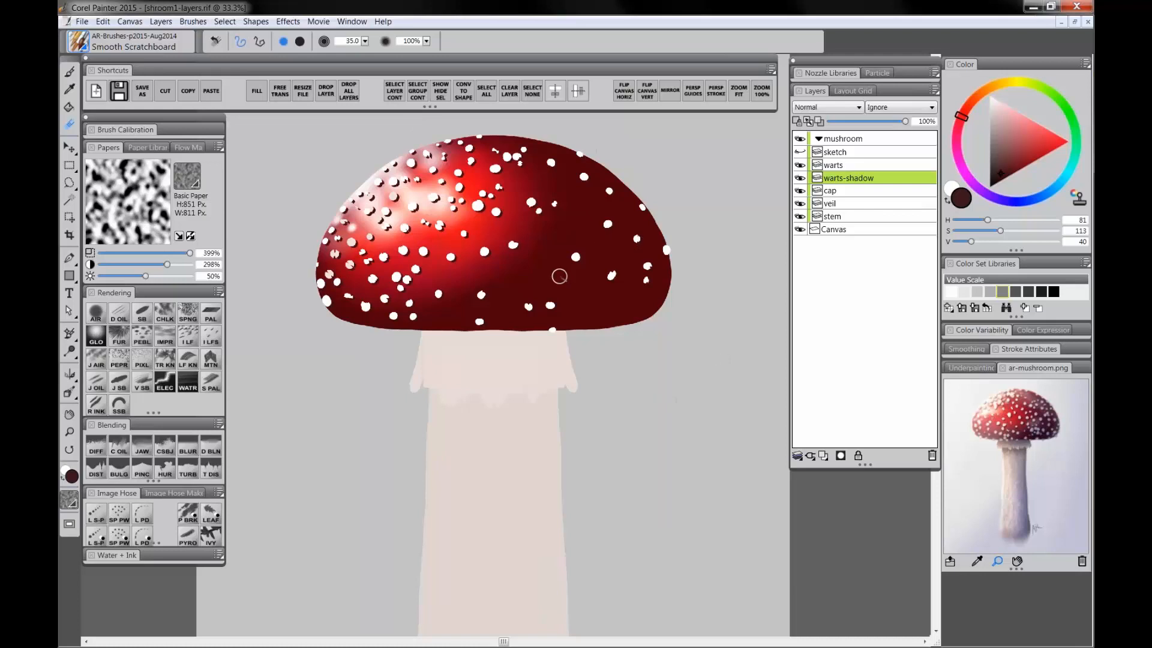
Step: Switch to the Digital Airbrush, pick white and set the warts-shadow layer's composite method to Multiply
{"action": "left_click", "coordinate": [96, 313]}
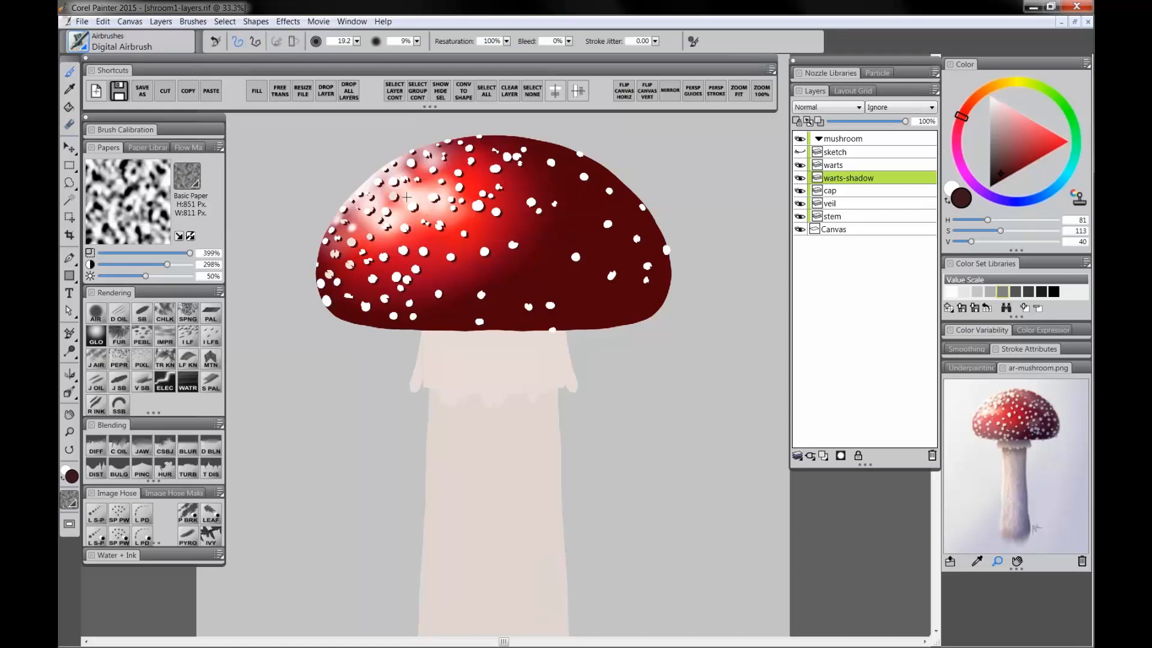
{"action": "key", "text": "bracketright"}
{"action": "left_click_drag", "start_coordinate": [1017, 135], "coordinate": [935, 72]}
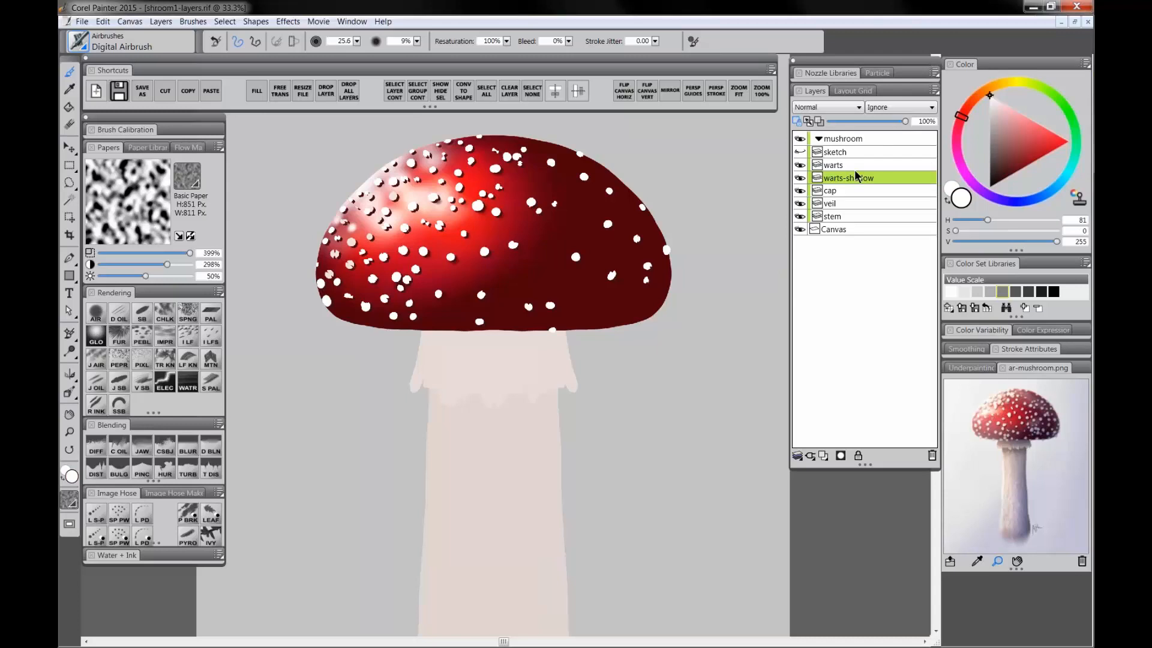
{"action": "left_click", "coordinate": [822, 108]}
{"action": "left_click", "coordinate": [815, 206]}
{"action": "left_click_drag", "start_coordinate": [1002, 117], "coordinate": [989, 96]}
{"action": "left_click_drag", "start_coordinate": [399, 166], "coordinate": [443, 167]}
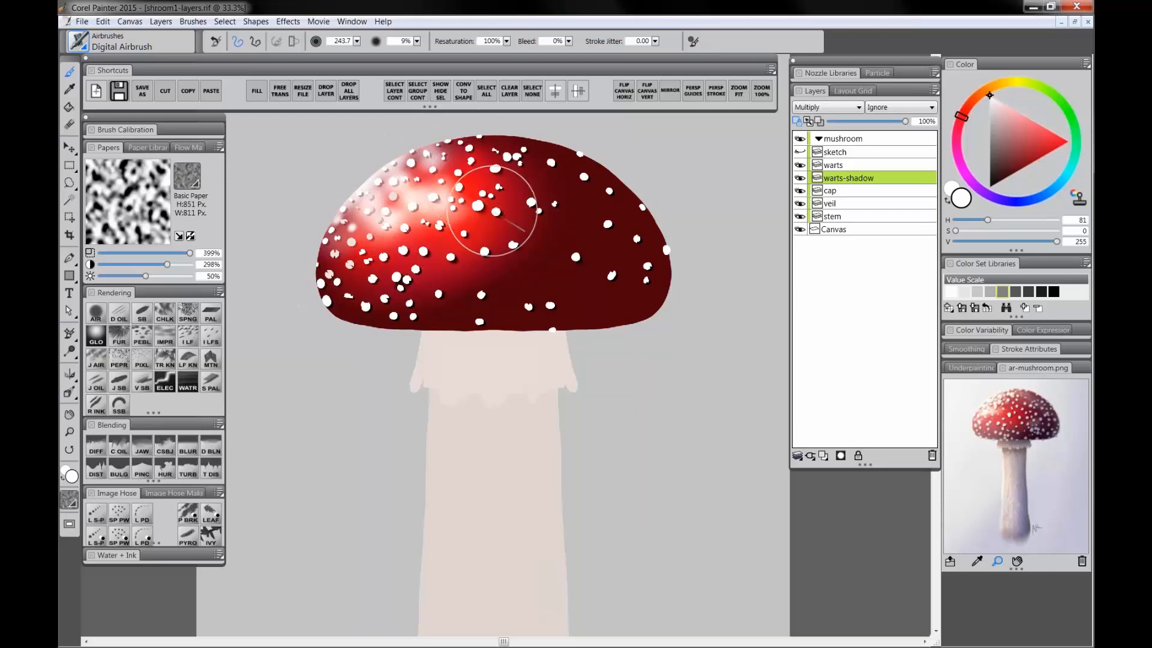
{"action": "left_click_drag", "start_coordinate": [661, 238], "coordinate": [661, 251], "text": "ctrl+alt"}
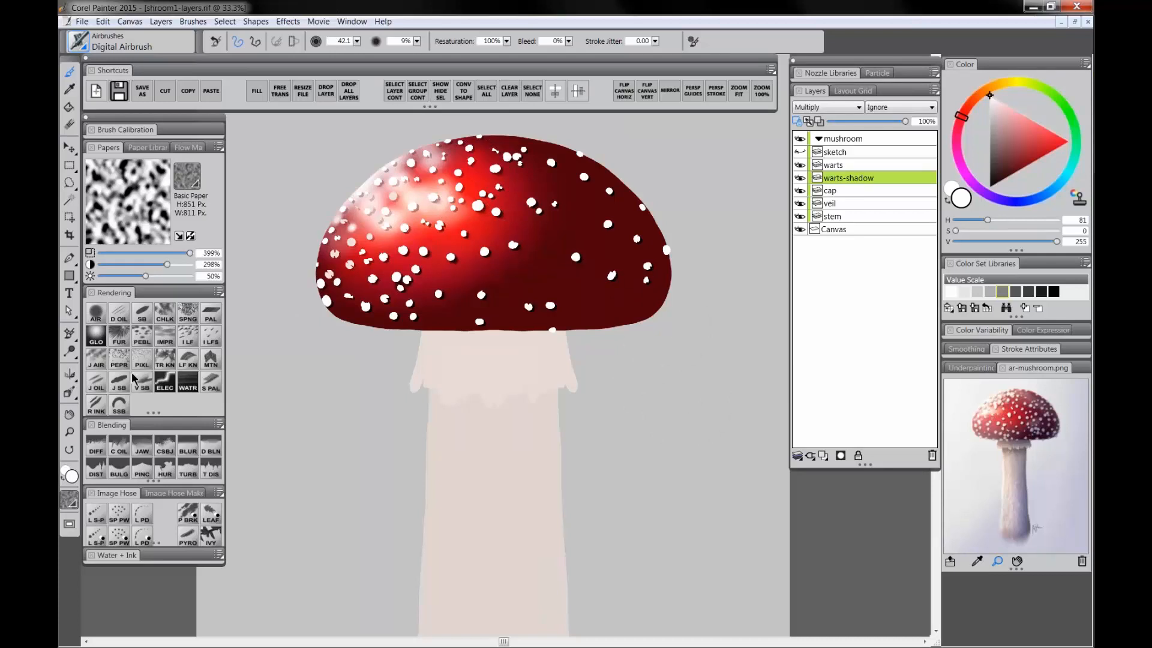
Step: Zoom out and back in to review the whole mushroom
{"action": "left_click", "coordinate": [69, 432]}
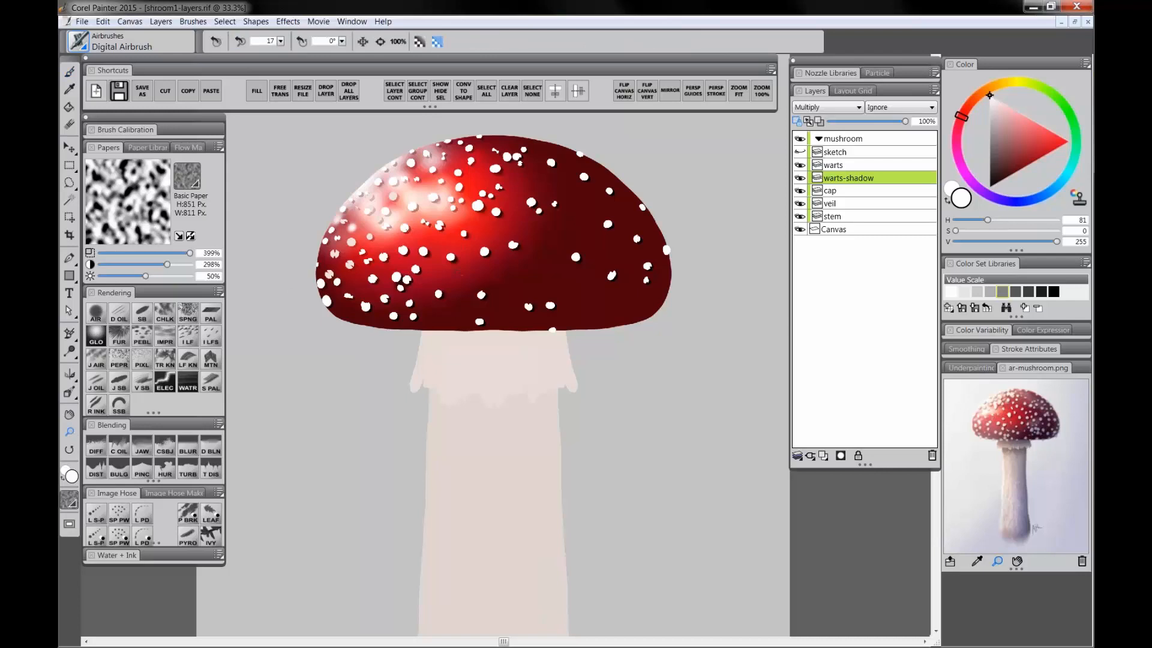
{"action": "left_click", "coordinate": [506, 390], "text": "alt"}
{"action": "left_click", "coordinate": [506, 391], "text": "alt"}
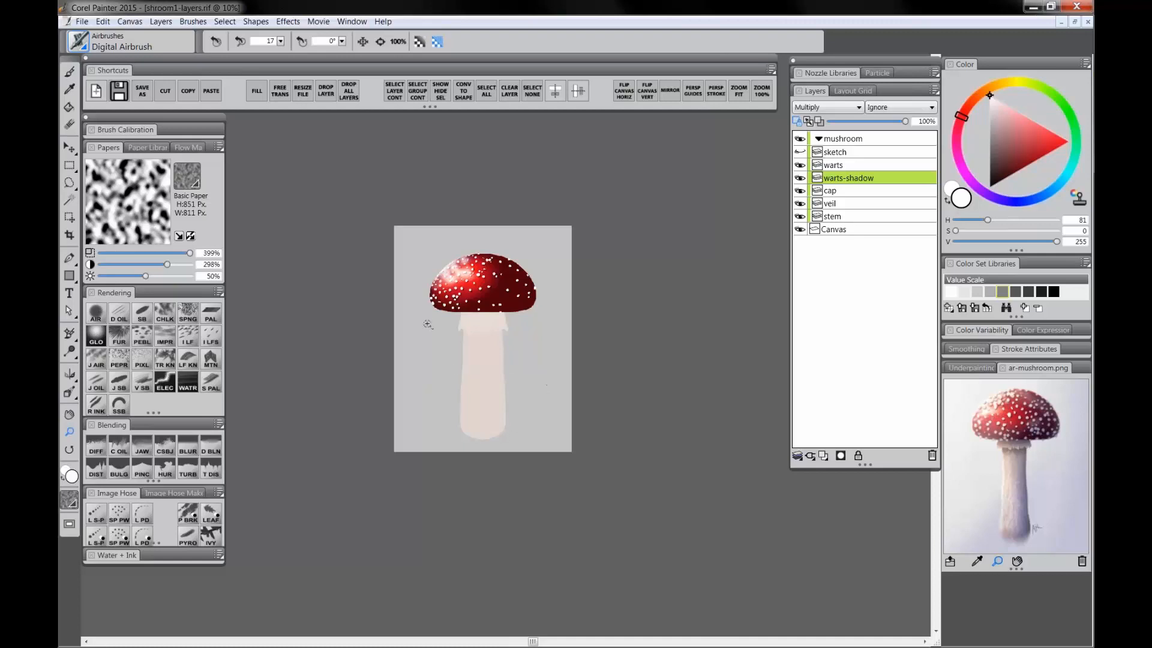
{"action": "left_click", "coordinate": [474, 348]}
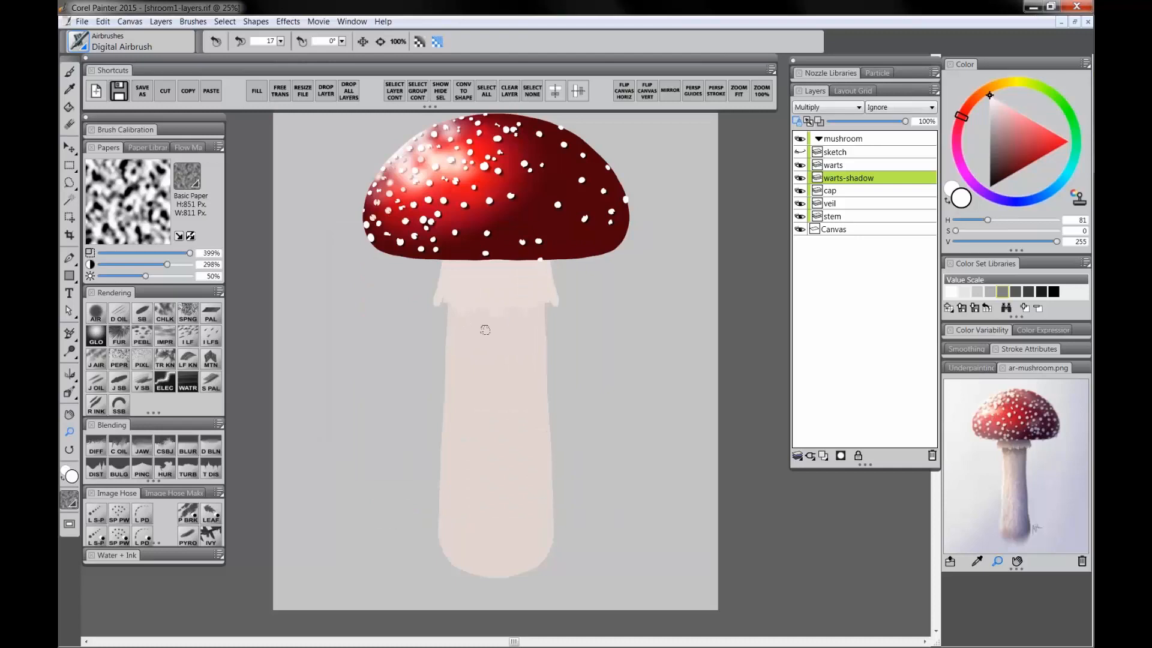
{"action": "left_click_drag", "start_coordinate": [485, 330], "coordinate": [484, 364]}
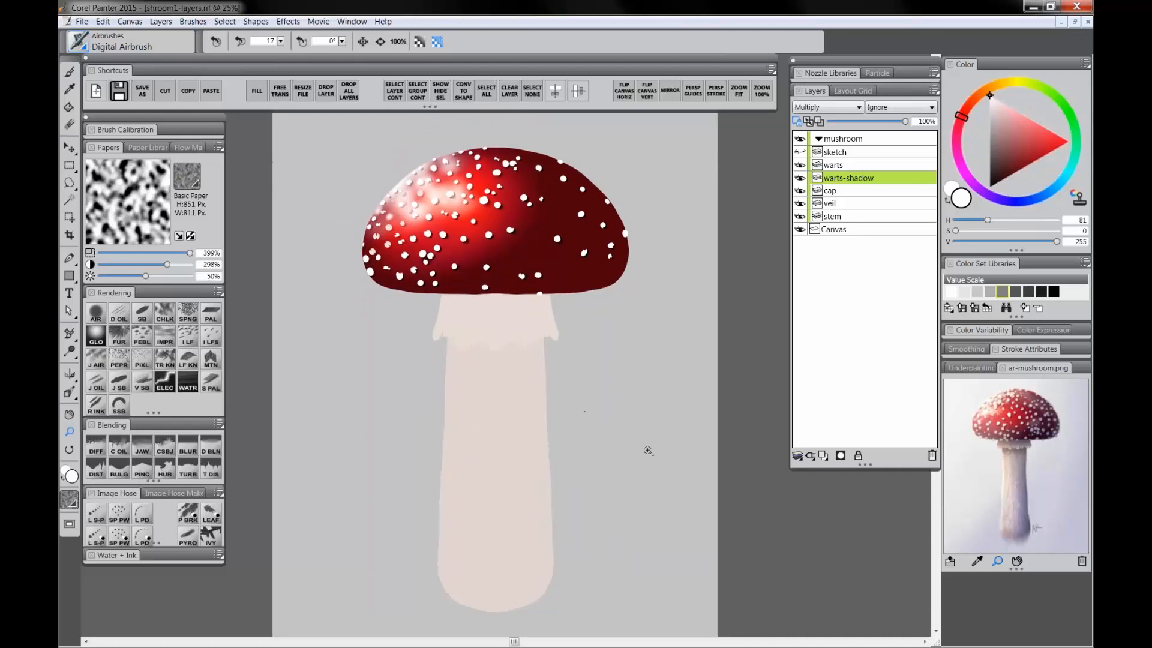
{"action": "left_click_drag", "start_coordinate": [563, 430], "coordinate": [555, 419]}
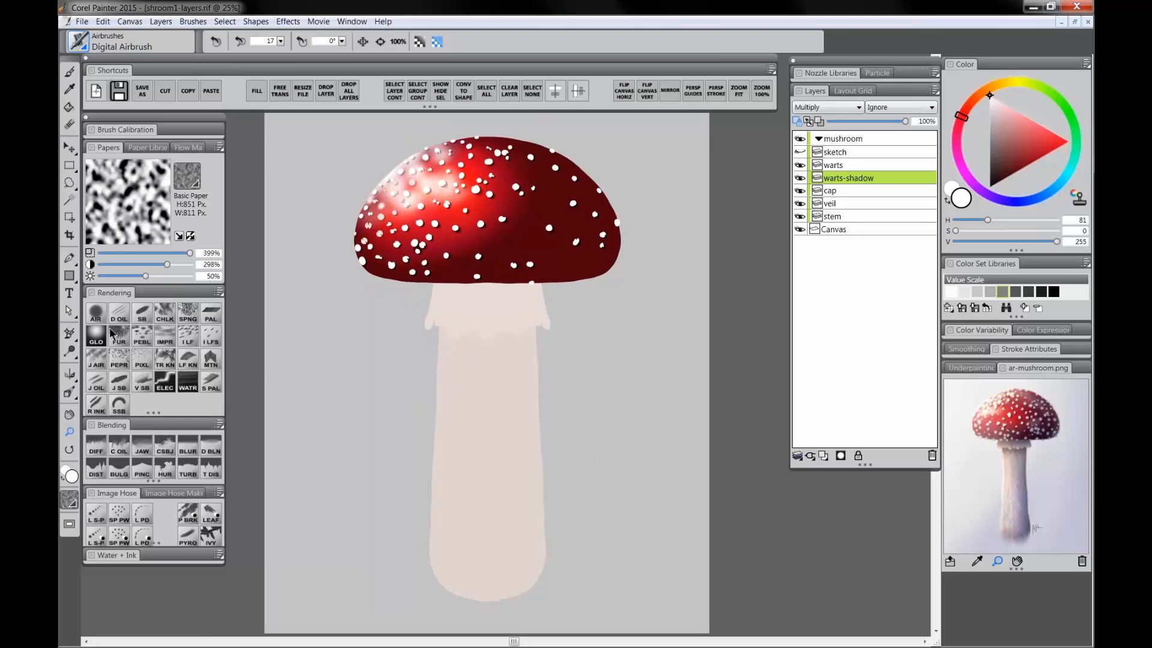
Step: Select the cap layer, sample the cap's dark red, deepen it and enlarge the Digital Airbrush to about 354
{"action": "left_click", "coordinate": [96, 313]}
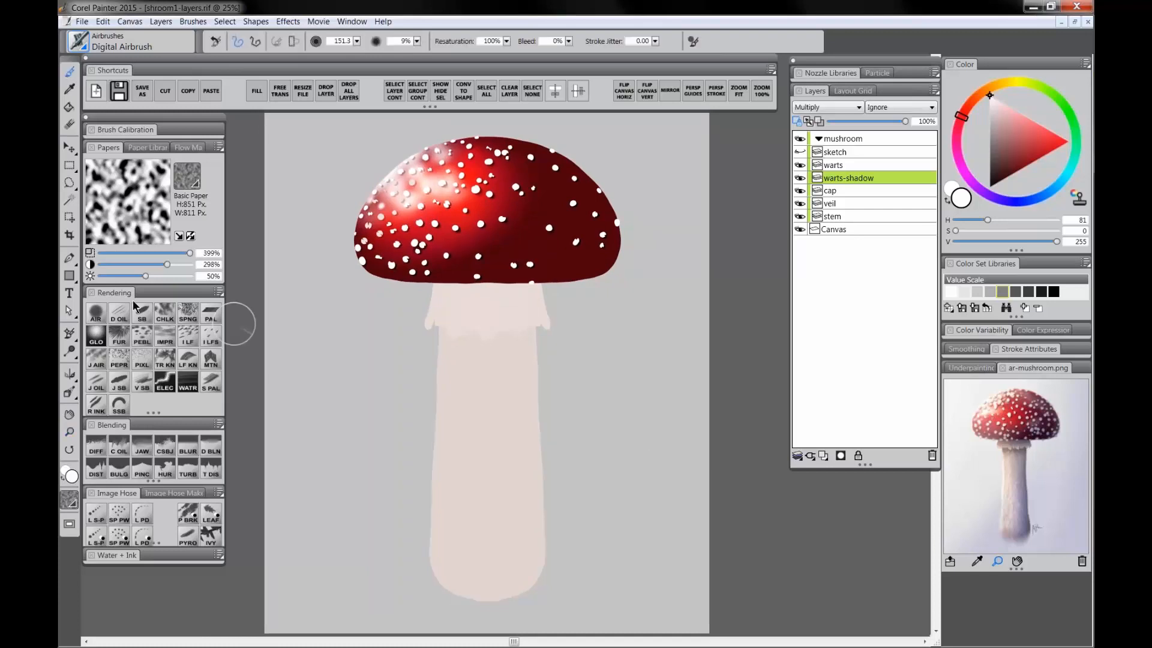
{"action": "left_click", "coordinate": [840, 190]}
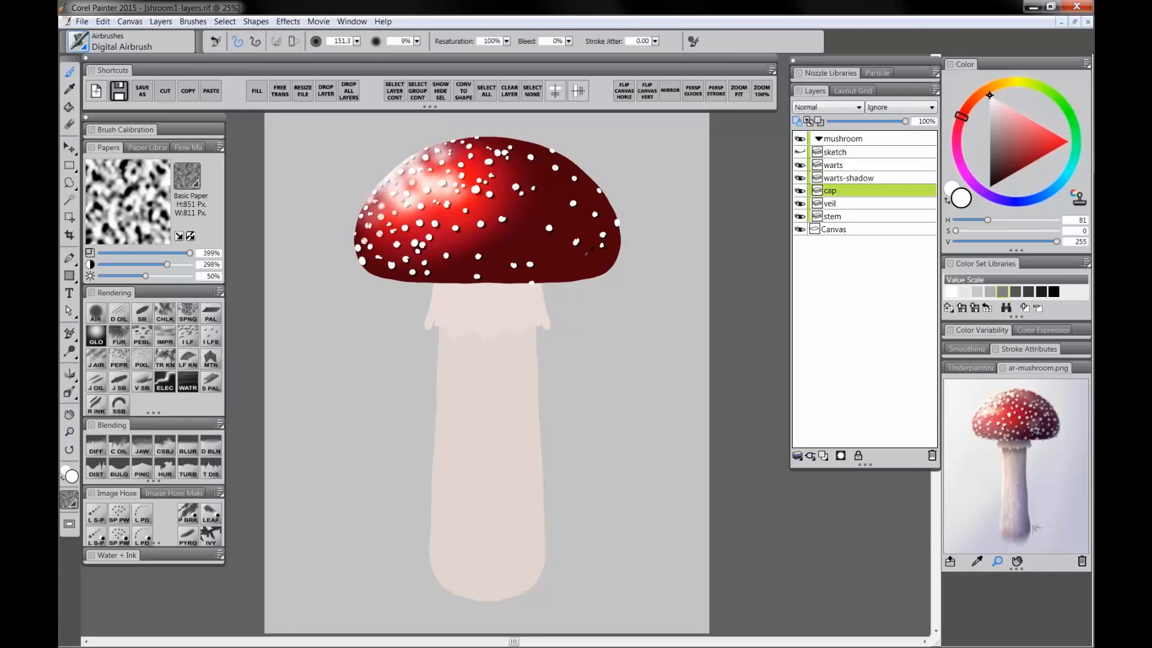
{"action": "left_click", "coordinate": [587, 253], "text": "alt"}
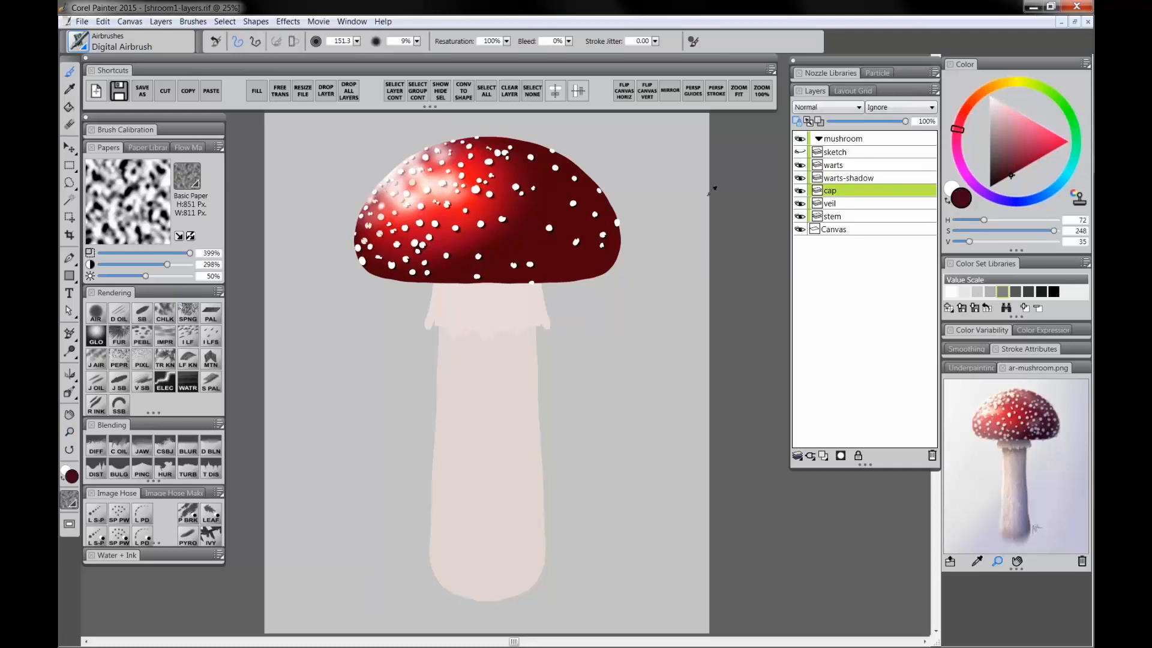
{"action": "left_click_drag", "start_coordinate": [1013, 166], "coordinate": [1000, 181]}
{"action": "left_click", "coordinate": [957, 138]}
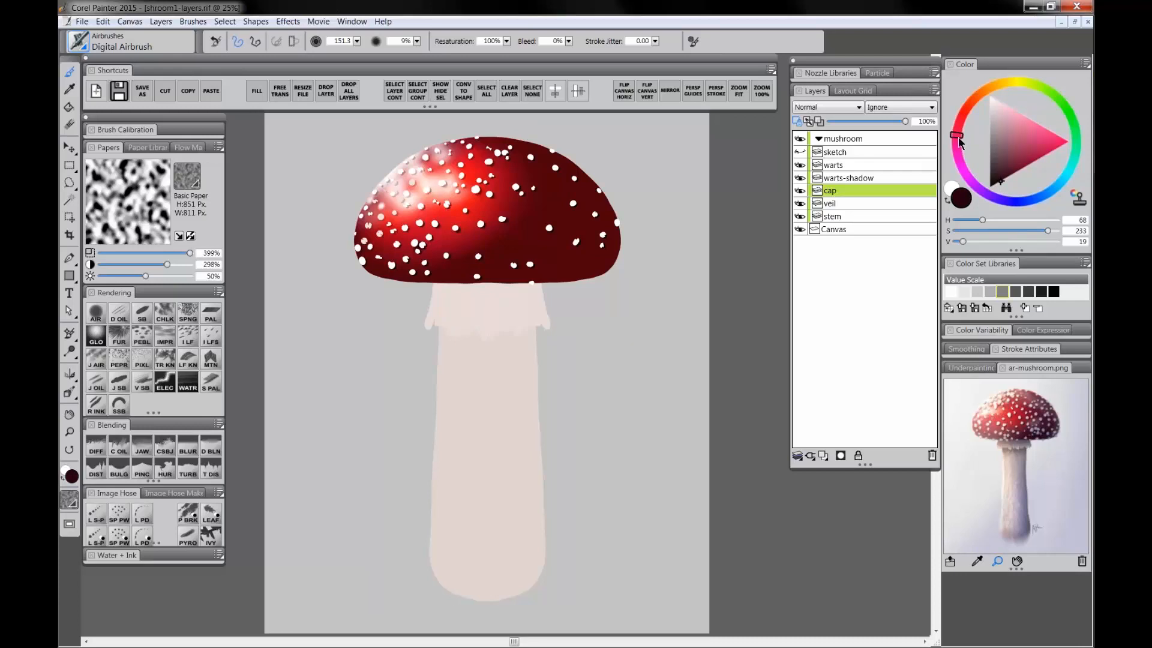
{"action": "left_click_drag", "start_coordinate": [611, 182], "coordinate": [618, 227]}
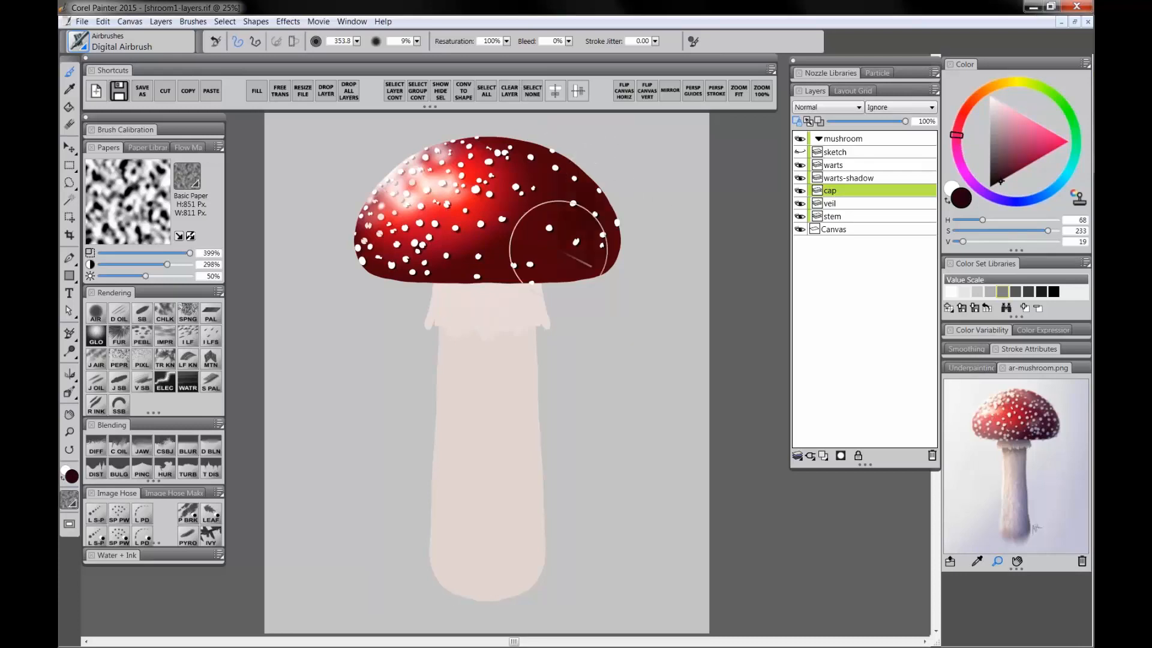
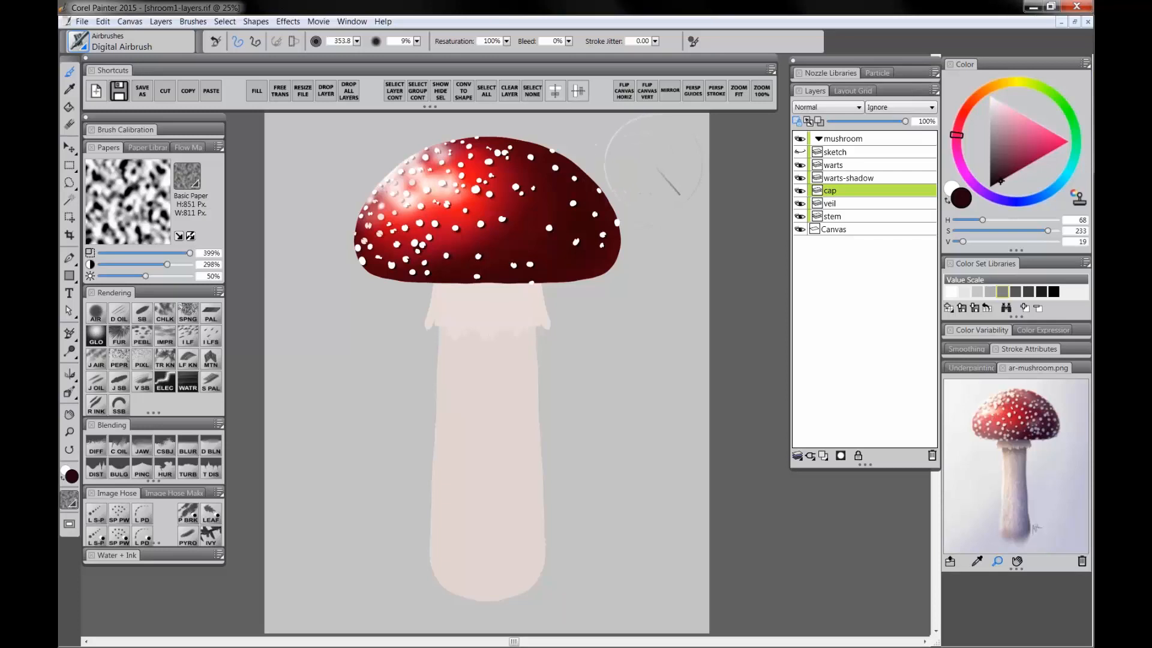
Step: Sample the light grey background, enlarge the Digital Airbrush to about 398 and spray soft light over the cap's right side
{"action": "left_click", "coordinate": [658, 167], "text": "alt"}
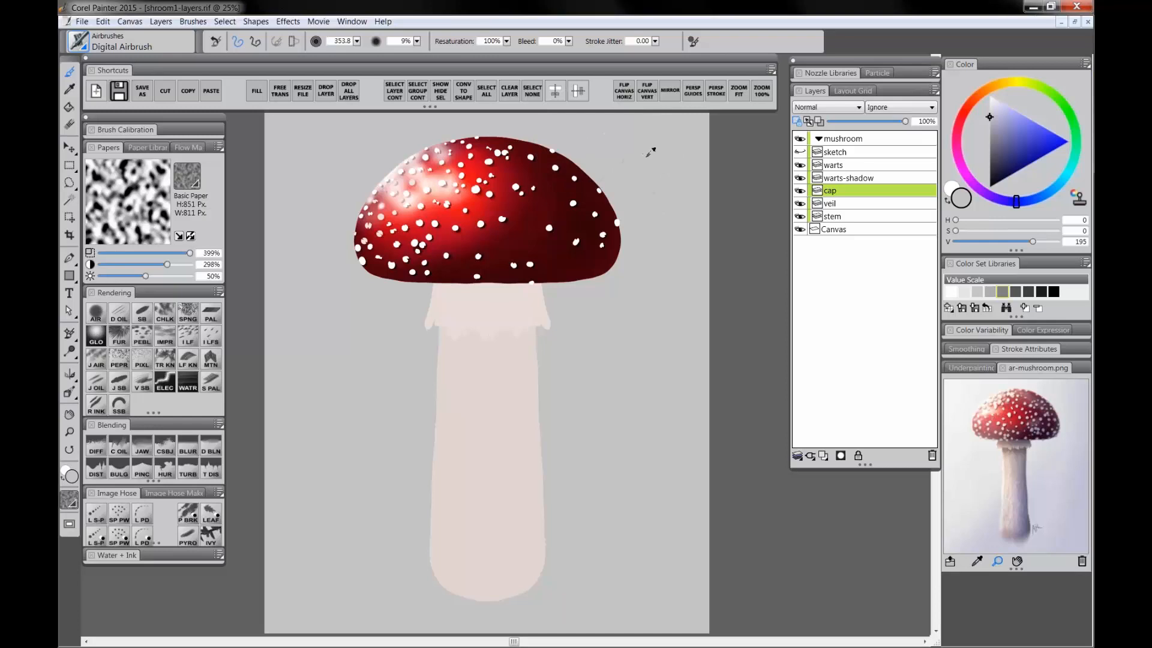
{"action": "key", "text": "bracketright"}
{"action": "key", "text": "bracketright"}
{"action": "mouse_move", "coordinate": [527, 137]}
{"action": "left_mouse_down"}
{"action": "mouse_move", "coordinate": [568, 156]}
{"action": "mouse_move", "coordinate": [590, 243]}
{"action": "left_mouse_up"}
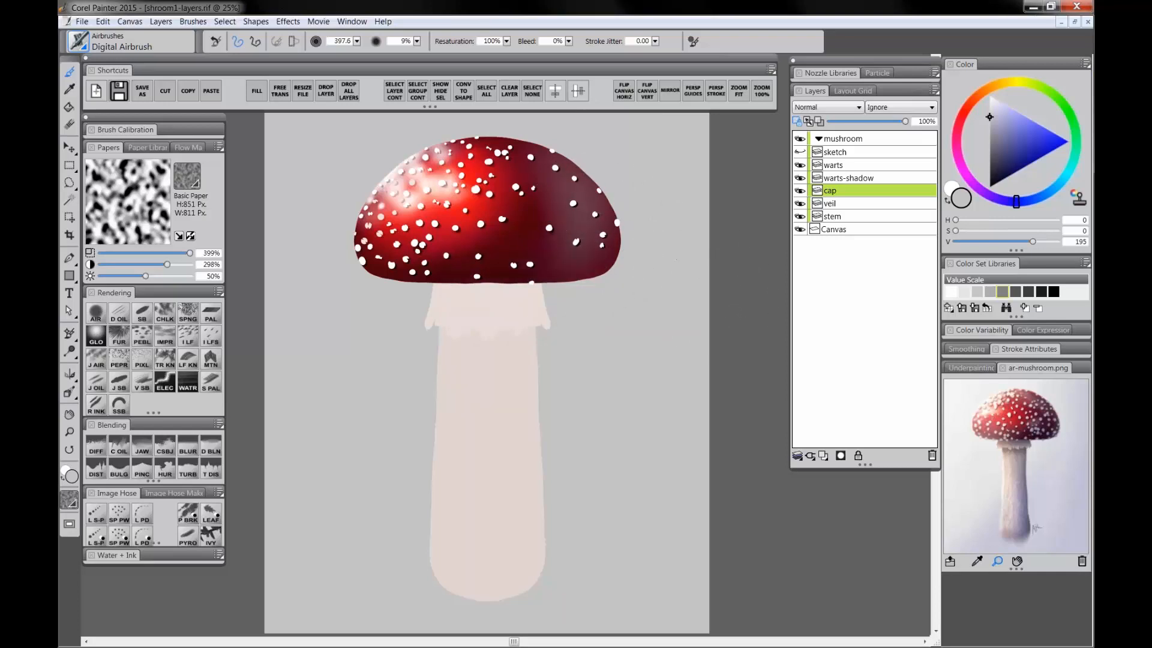
{"action": "left_click_drag", "start_coordinate": [615, 267], "coordinate": [517, 293]}
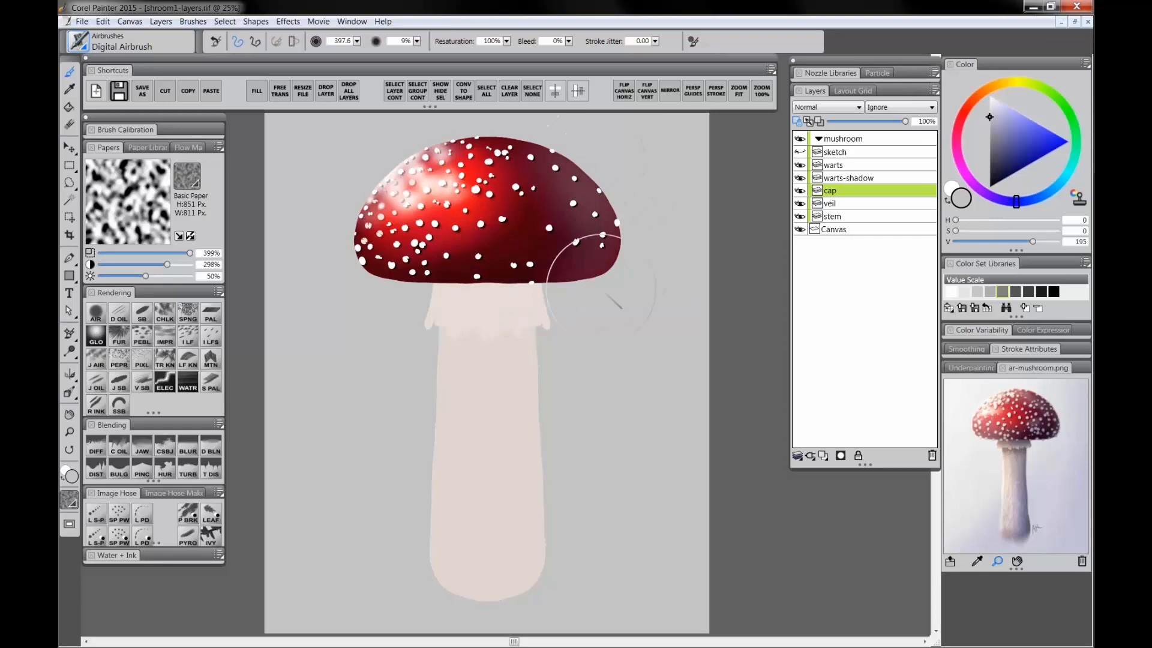
{"action": "left_click_drag", "start_coordinate": [620, 210], "coordinate": [652, 215]}
{"action": "left_click", "coordinate": [992, 175]}
{"action": "left_click_drag", "start_coordinate": [958, 142], "coordinate": [956, 151]}
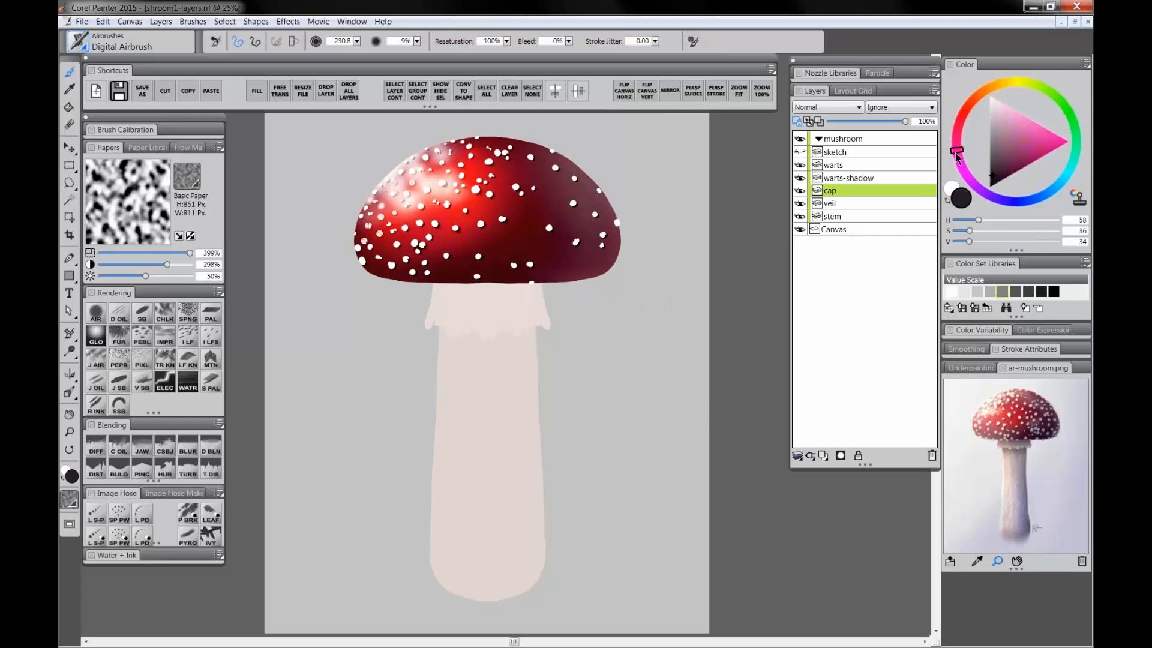
{"action": "left_click", "coordinate": [996, 181]}
{"action": "left_click", "coordinate": [958, 142]}
{"action": "left_click_drag", "start_coordinate": [958, 144], "coordinate": [958, 137]}
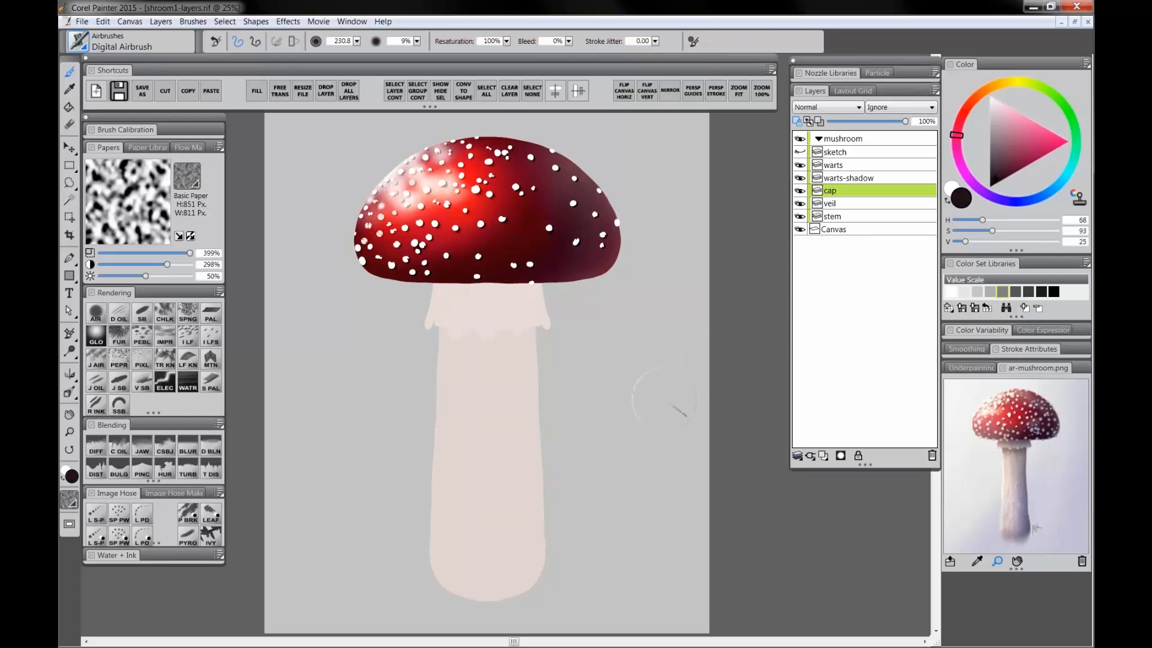
{"action": "left_click_drag", "start_coordinate": [619, 368], "coordinate": [604, 360]}
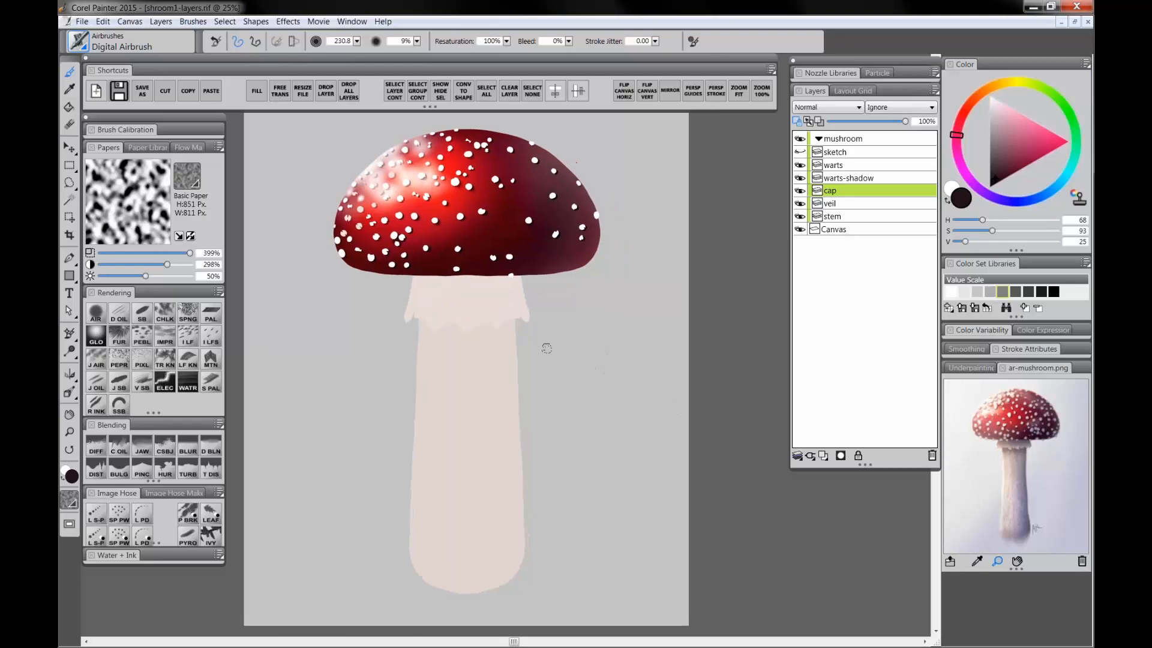
{"action": "left_click_drag", "start_coordinate": [550, 336], "coordinate": [562, 338]}
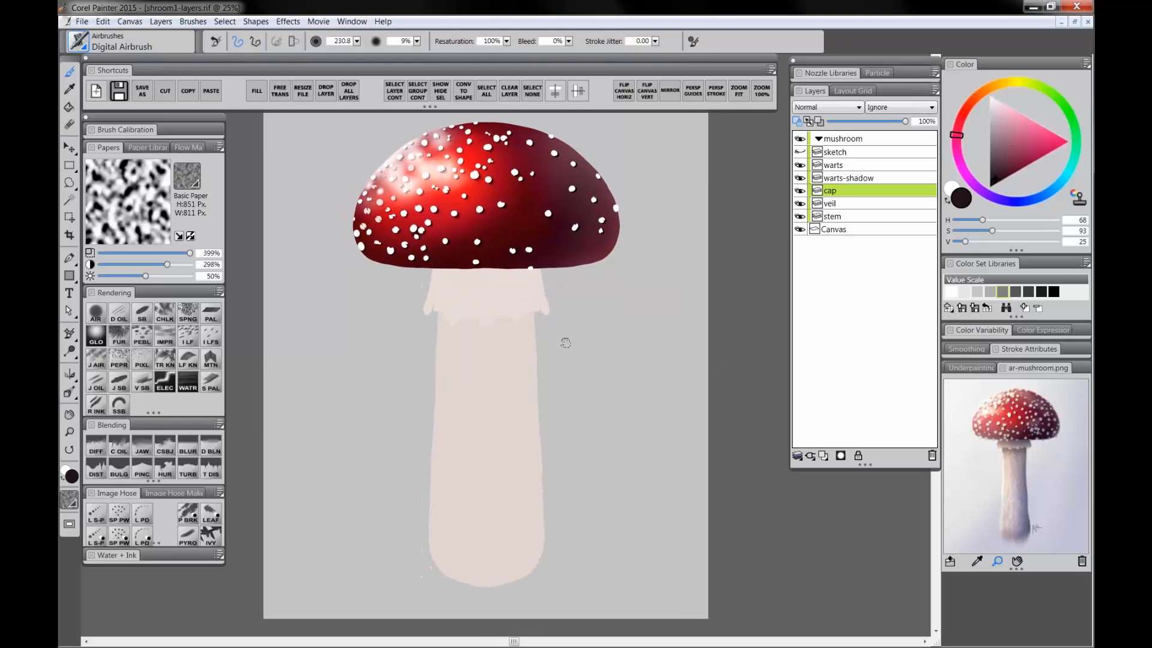
Step: Select the veil layer, sample the veil's colour, darken it to a greyish beige and shade the veil's right side
{"action": "left_click", "coordinate": [840, 207]}
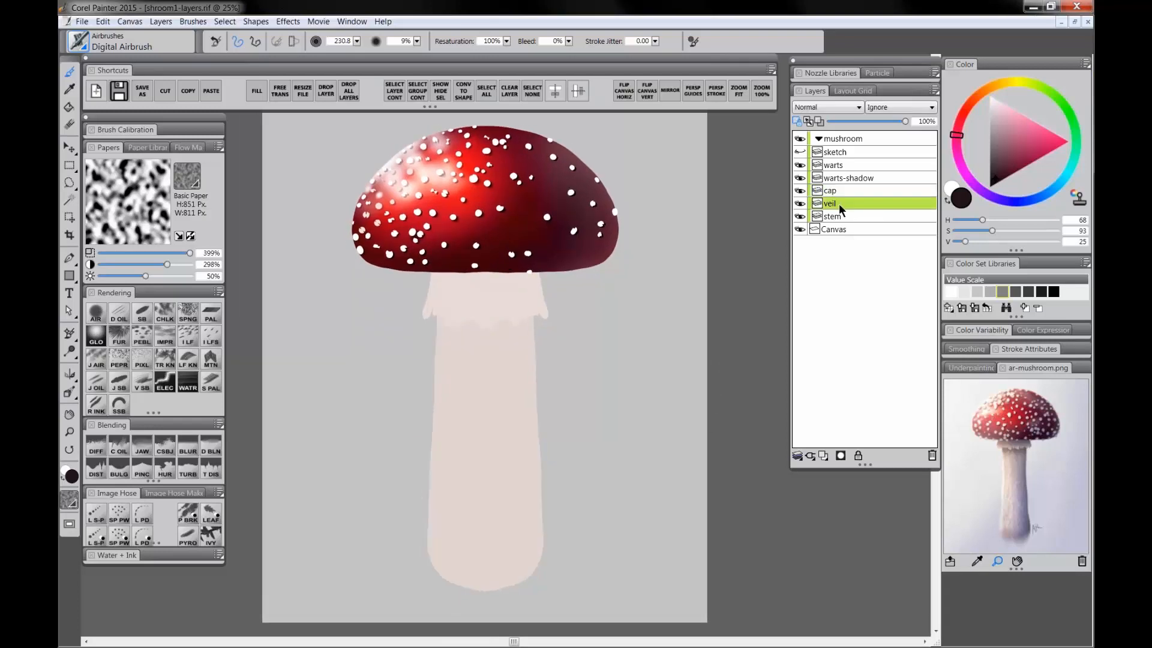
{"action": "left_click", "coordinate": [470, 289], "text": "alt"}
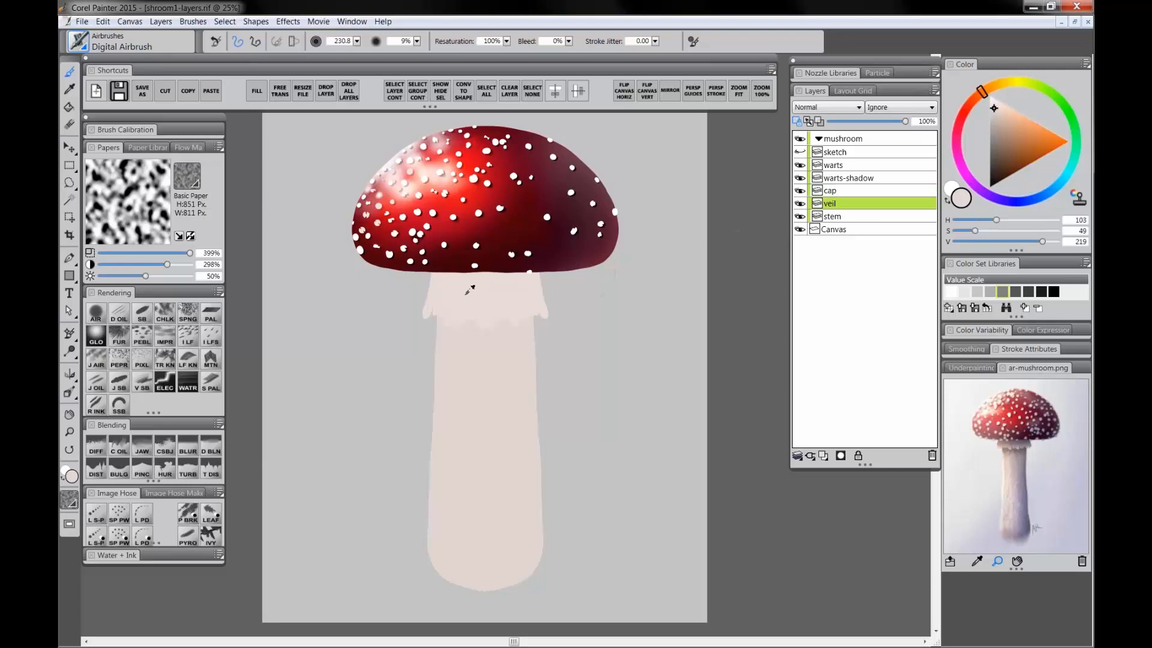
{"action": "left_click", "coordinate": [998, 130]}
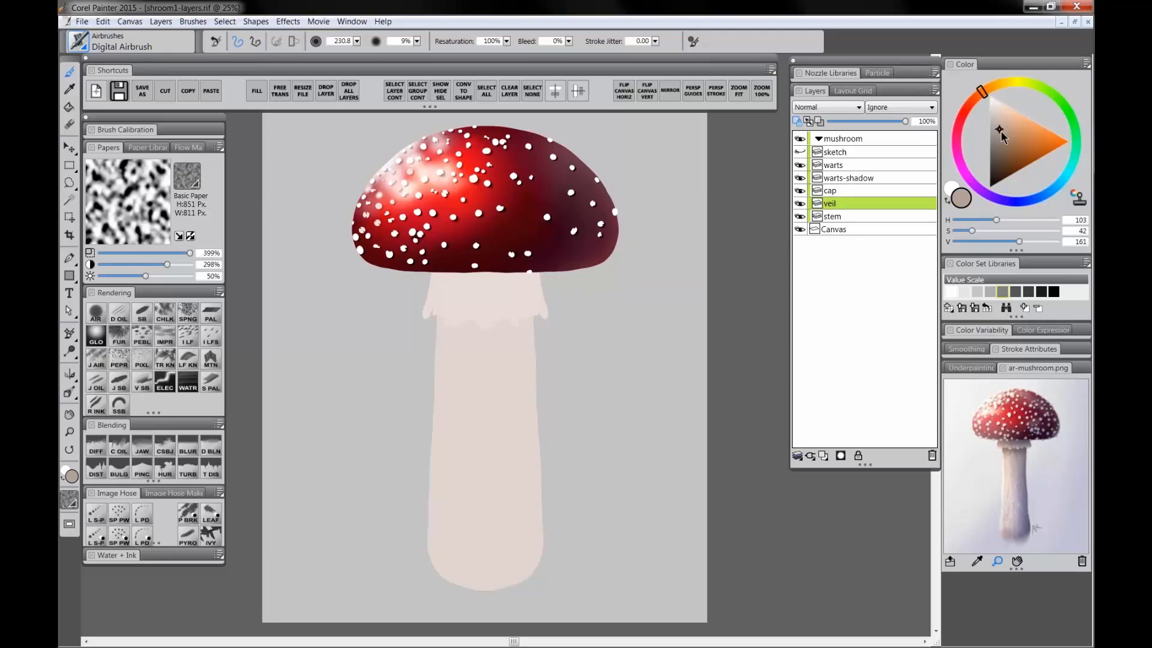
{"action": "left_click", "coordinate": [980, 96]}
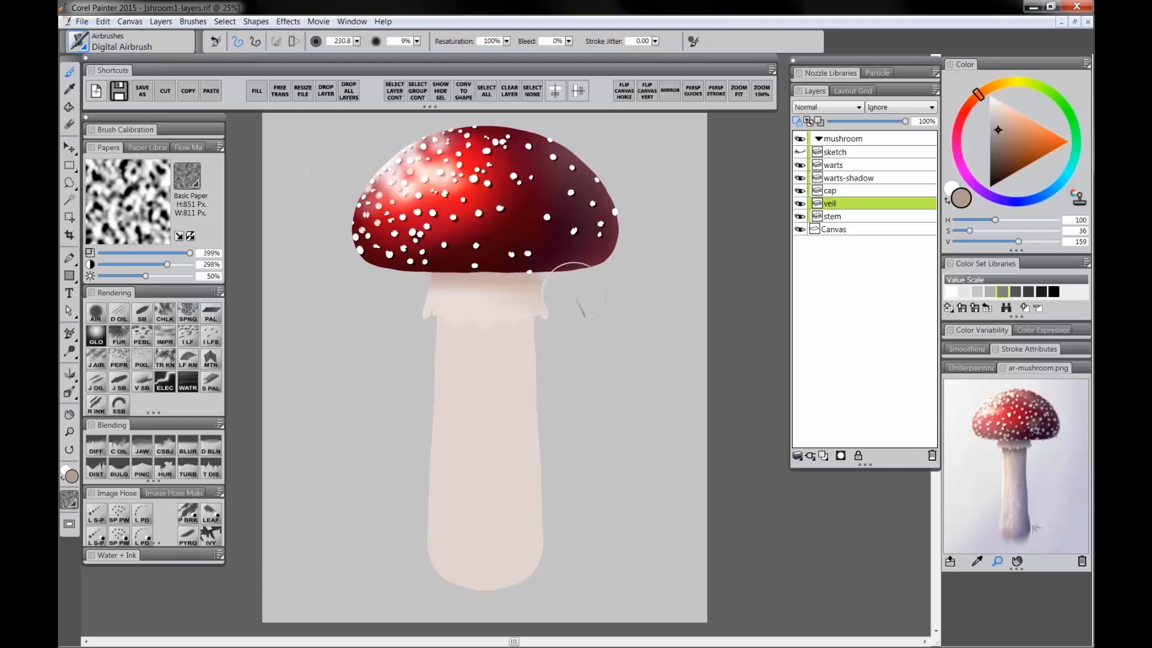
{"action": "mouse_move", "coordinate": [543, 284]}
{"action": "left_mouse_down"}
{"action": "mouse_move", "coordinate": [545, 338]}
{"action": "mouse_move", "coordinate": [520, 271]}
{"action": "mouse_move", "coordinate": [538, 365]}
{"action": "left_mouse_up"}
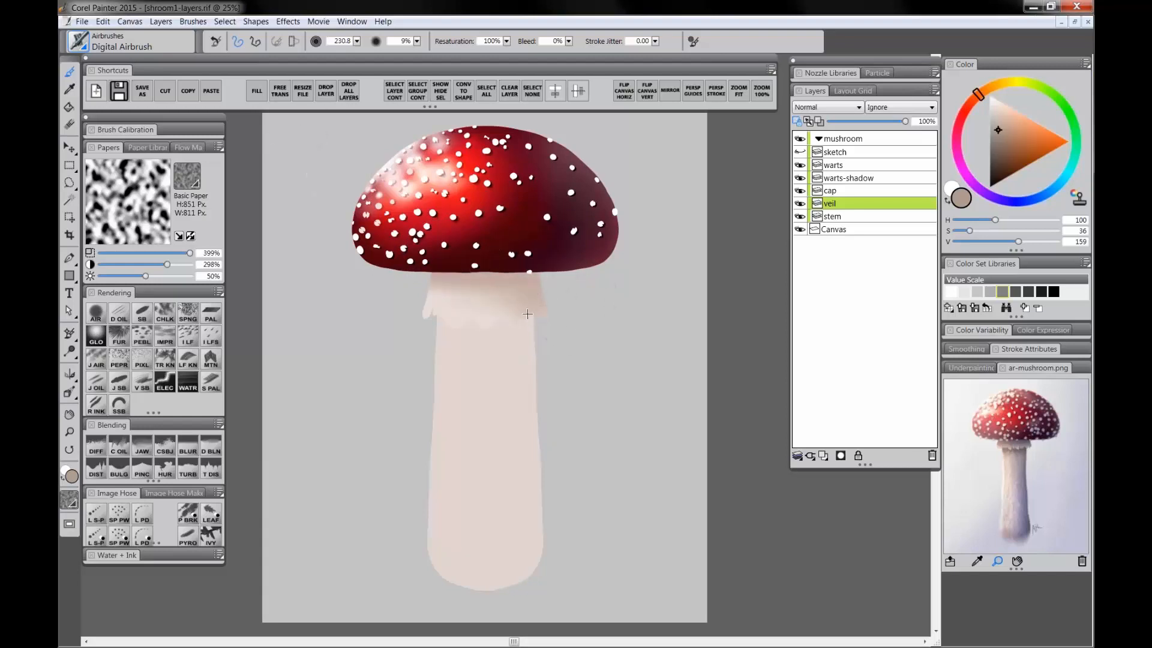
{"action": "left_click_drag", "start_coordinate": [529, 314], "coordinate": [533, 318]}
{"action": "left_click_drag", "start_coordinate": [532, 296], "coordinate": [533, 311]}
Step: Select the stem layer and airbrush greyish beige shading down both sides of the stem with a brush about 242
{"action": "left_click", "coordinate": [842, 215]}
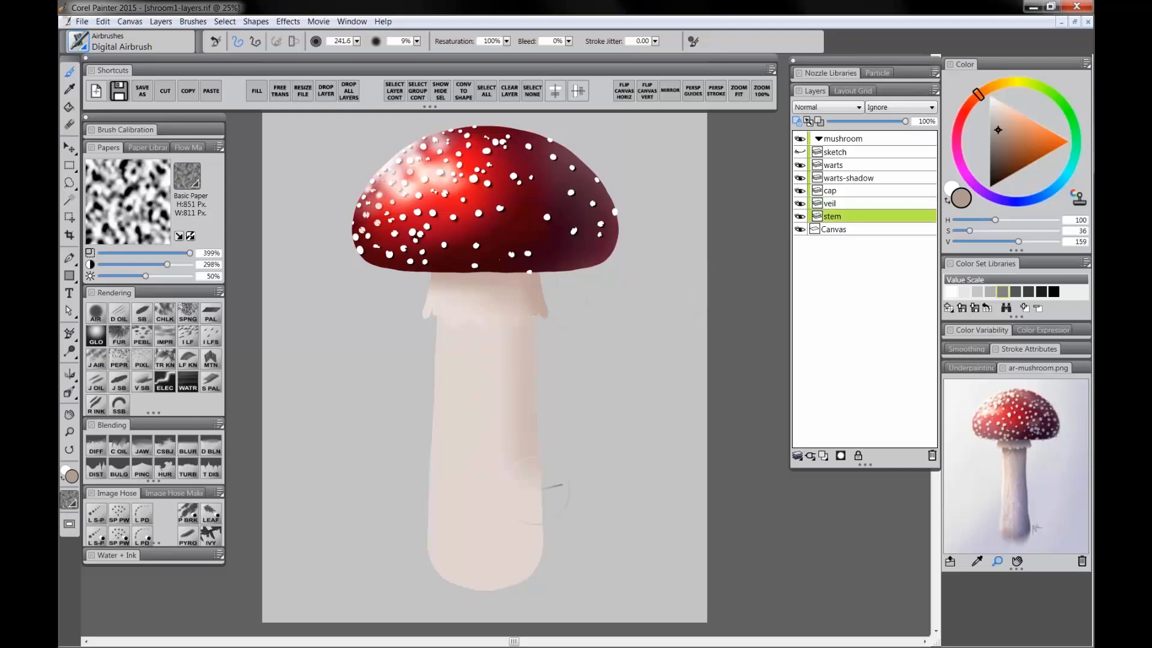
{"action": "left_click_drag", "start_coordinate": [519, 280], "coordinate": [525, 594]}
{"action": "left_click_drag", "start_coordinate": [532, 298], "coordinate": [536, 514]}
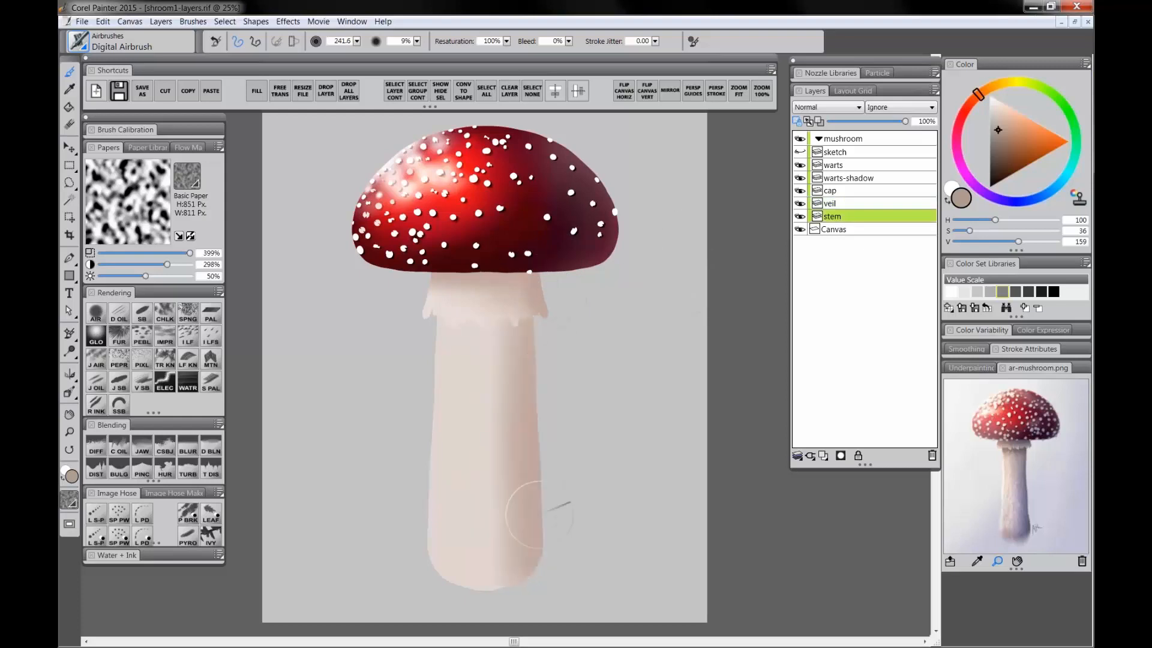
{"action": "left_click_drag", "start_coordinate": [517, 318], "coordinate": [499, 600]}
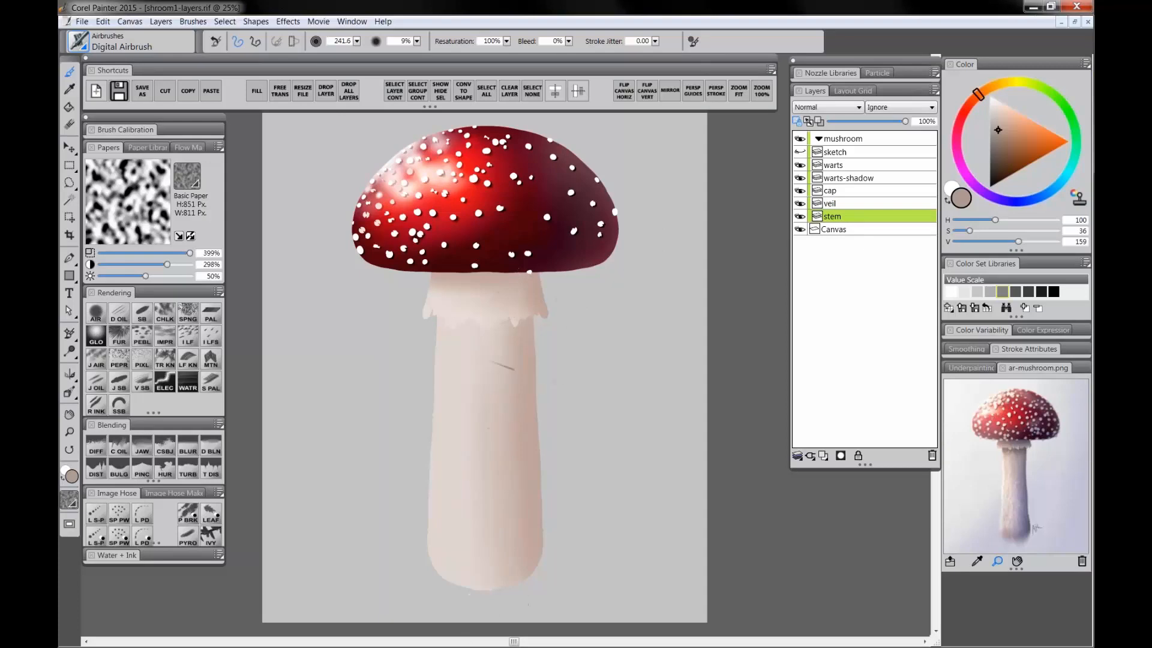
{"action": "left_click_drag", "start_coordinate": [487, 360], "coordinate": [456, 579]}
{"action": "mouse_move", "coordinate": [413, 312]}
{"action": "left_mouse_down"}
{"action": "mouse_move", "coordinate": [401, 504]}
{"action": "mouse_move", "coordinate": [403, 479]}
{"action": "left_mouse_up"}
{"action": "left_click_drag", "start_coordinate": [412, 338], "coordinate": [398, 453]}
{"action": "left_click_drag", "start_coordinate": [412, 354], "coordinate": [395, 552]}
{"action": "left_click_drag", "start_coordinate": [416, 309], "coordinate": [401, 480]}
{"action": "left_click_drag", "start_coordinate": [406, 347], "coordinate": [397, 525]}
{"action": "left_click_drag", "start_coordinate": [409, 372], "coordinate": [404, 570]}
{"action": "mouse_move", "coordinate": [393, 433]}
{"action": "left_mouse_down"}
{"action": "mouse_move", "coordinate": [405, 527]}
{"action": "mouse_move", "coordinate": [558, 523]}
{"action": "left_mouse_up"}
{"action": "left_click_drag", "start_coordinate": [447, 531], "coordinate": [468, 532]}
Step: Pick a pale warm cream and airbrush a vertical highlight down the stem's left-centre with a brush about 114 to 177
{"action": "left_click_drag", "start_coordinate": [996, 109], "coordinate": [993, 105]}
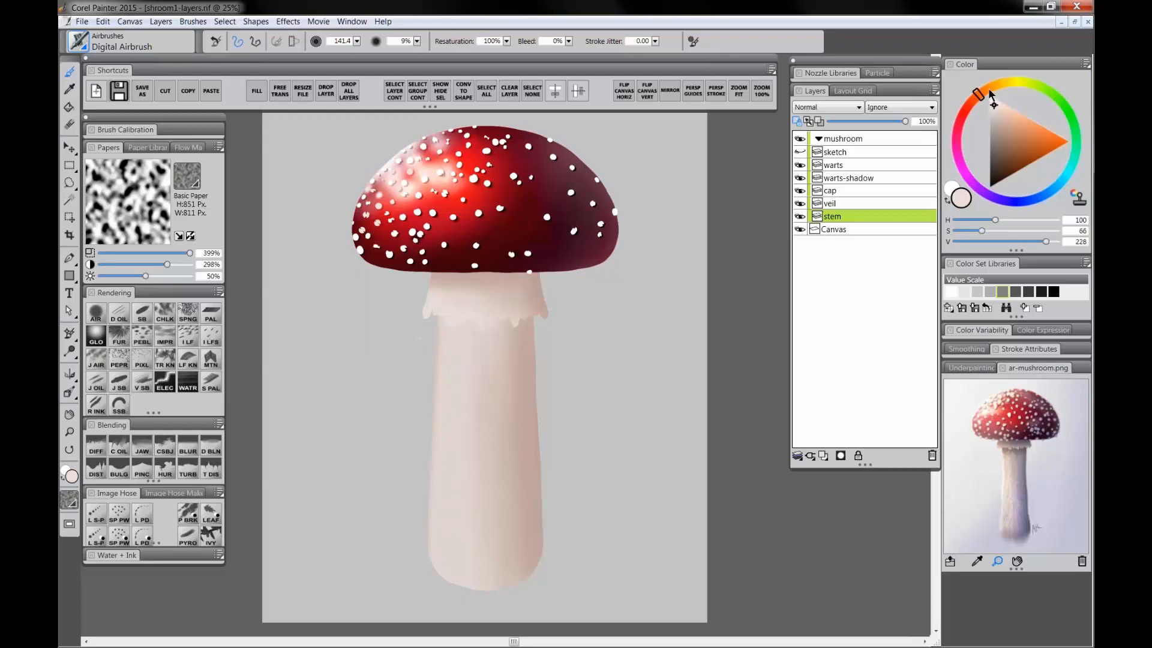
{"action": "left_click", "coordinate": [987, 90]}
{"action": "key", "text": "bracketleft"}
{"action": "key", "text": "bracketleft"}
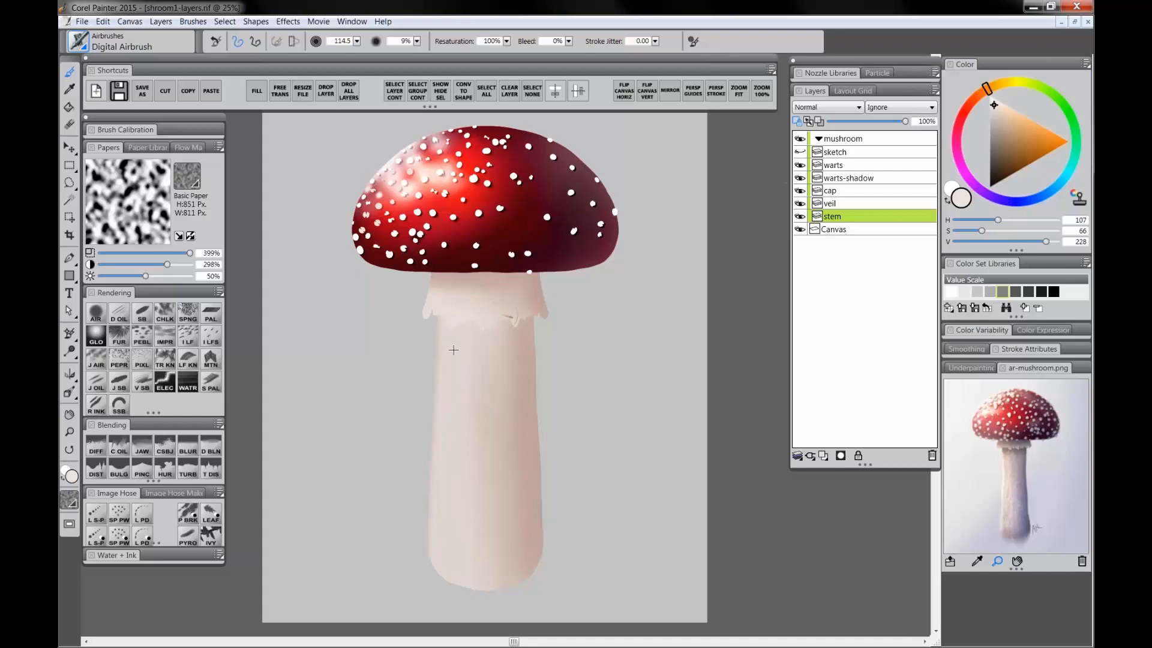
{"action": "mouse_move", "coordinate": [458, 352]}
{"action": "left_mouse_down"}
{"action": "mouse_move", "coordinate": [459, 472]}
{"action": "mouse_move", "coordinate": [459, 407]}
{"action": "left_mouse_up"}
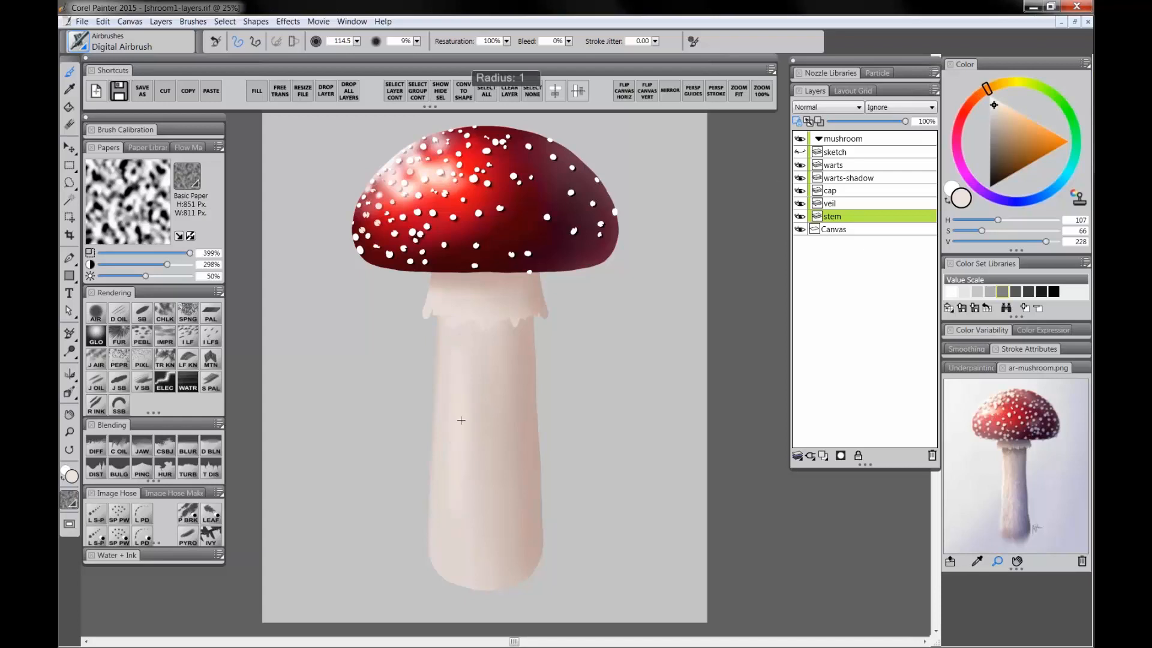
{"action": "key", "text": "bracketright"}
{"action": "key", "text": "bracketright"}
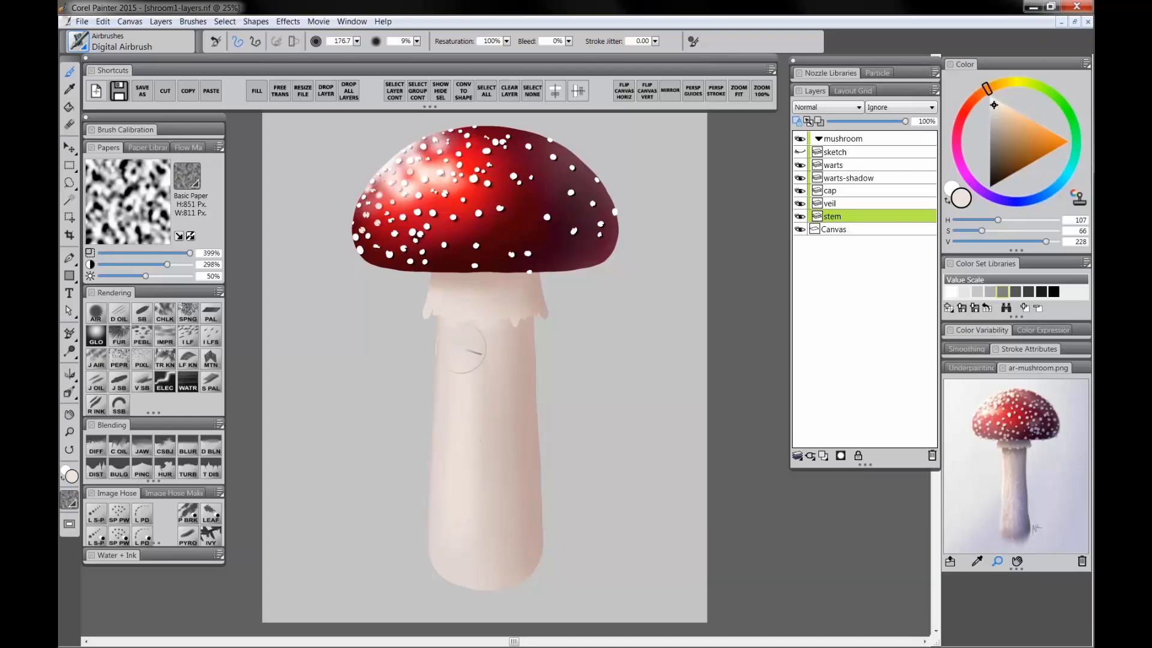
{"action": "mouse_move", "coordinate": [460, 348]}
{"action": "left_mouse_down"}
{"action": "mouse_move", "coordinate": [465, 477]}
{"action": "mouse_move", "coordinate": [451, 555]}
{"action": "mouse_move", "coordinate": [461, 518]}
{"action": "left_mouse_up"}
Step: Select the veil layer, pick a dark brown and shade the veil's upper part and frilled lower edge
{"action": "left_click", "coordinate": [845, 203]}
{"action": "left_click", "coordinate": [997, 175]}
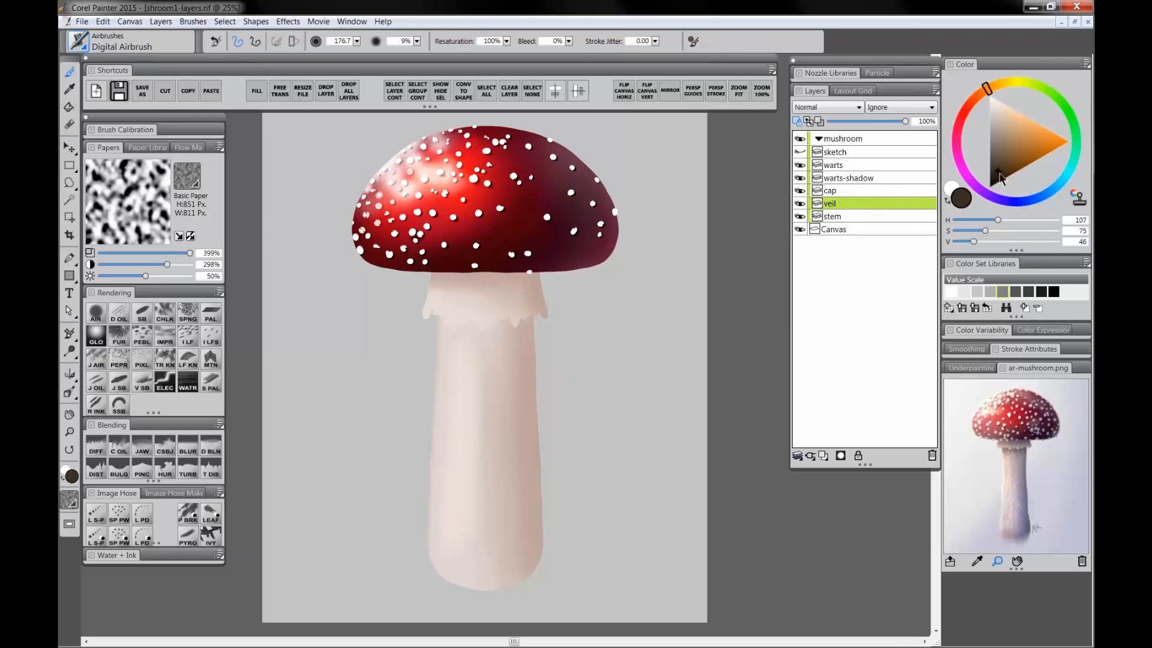
{"action": "left_click", "coordinate": [977, 99]}
{"action": "mouse_move", "coordinate": [448, 267]}
{"action": "left_mouse_down", "text": "ctrl+alt"}
{"action": "mouse_move", "coordinate": [460, 264]}
{"action": "mouse_move", "coordinate": [432, 268]}
{"action": "mouse_move", "coordinate": [543, 267]}
{"action": "mouse_move", "coordinate": [544, 288]}
{"action": "mouse_move", "coordinate": [517, 329]}
{"action": "left_mouse_up", "text": "ctrl+alt"}
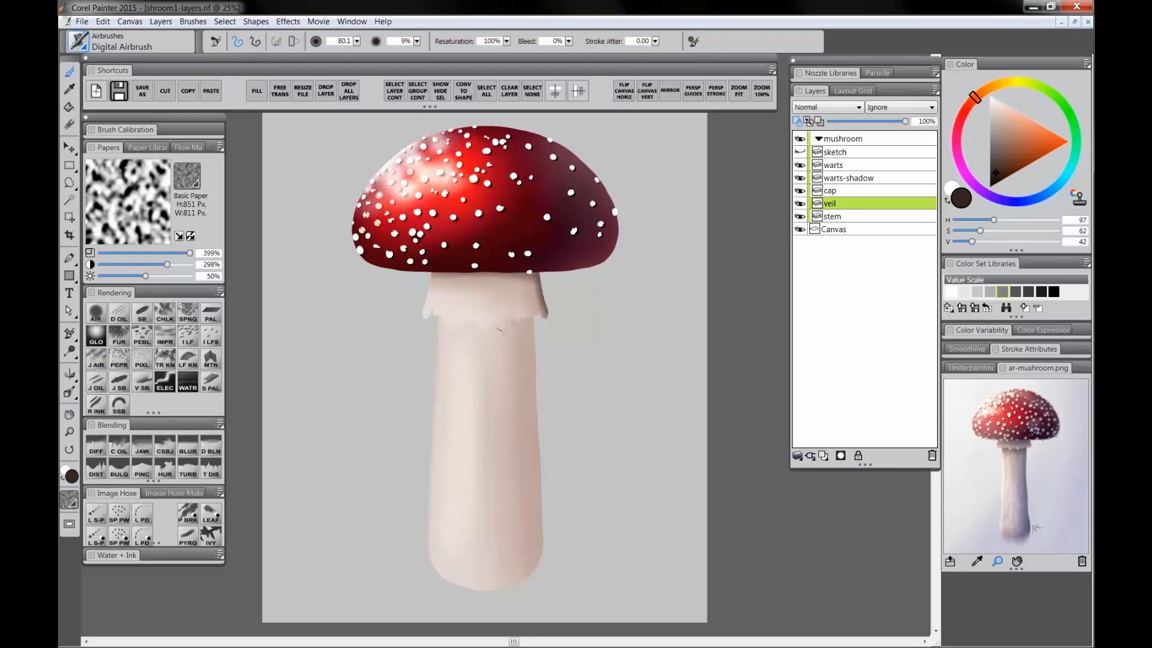
{"action": "mouse_move", "coordinate": [506, 329]}
{"action": "left_mouse_down"}
{"action": "mouse_move", "coordinate": [460, 337]}
{"action": "mouse_move", "coordinate": [431, 318]}
{"action": "left_mouse_up"}
{"action": "key", "text": "bracketleft"}
{"action": "key", "text": "bracketleft"}
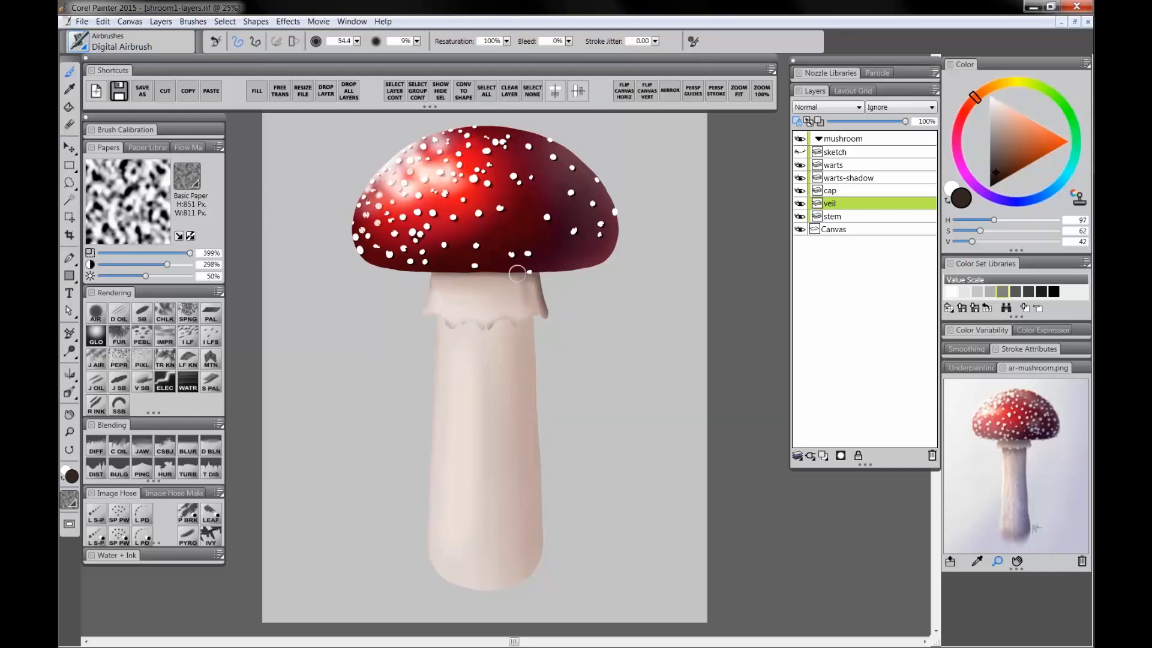
{"action": "mouse_move", "coordinate": [515, 278]}
{"action": "left_mouse_down"}
{"action": "mouse_move", "coordinate": [502, 278]}
{"action": "mouse_move", "coordinate": [484, 312]}
{"action": "left_mouse_up"}
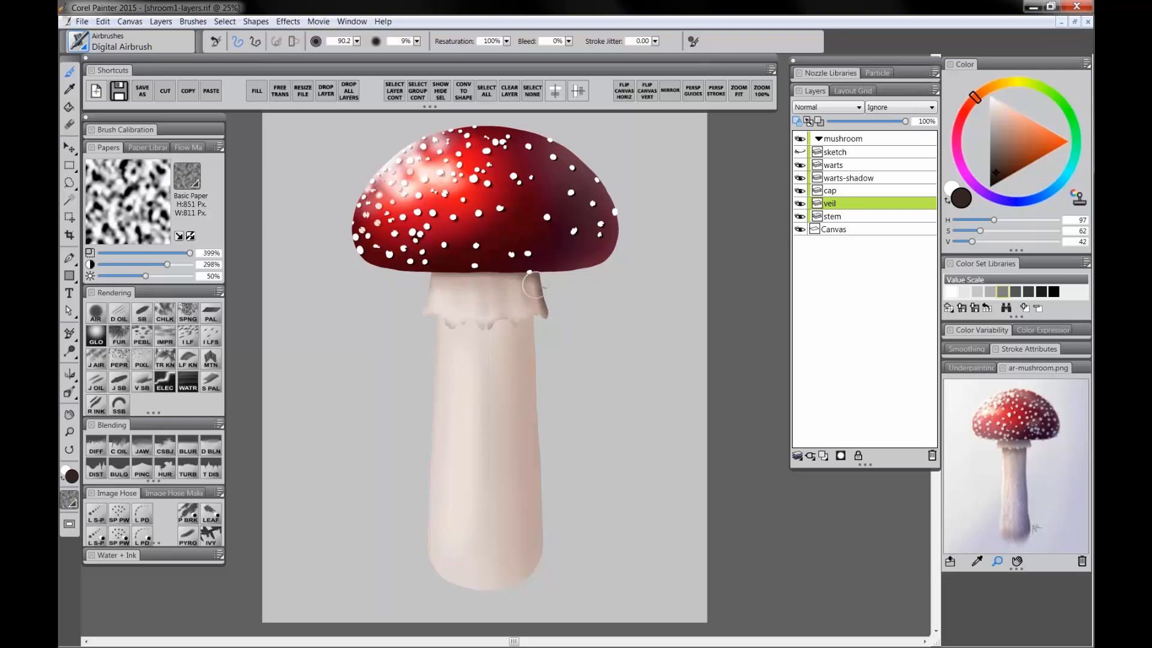
Step: Select the stem layer and airbrush a dark brown shadow on the stem just beneath the veil
{"action": "left_click", "coordinate": [839, 216]}
{"action": "mouse_move", "coordinate": [483, 288]}
{"action": "left_mouse_down"}
{"action": "mouse_move", "coordinate": [474, 333]}
{"action": "mouse_move", "coordinate": [471, 313]}
{"action": "mouse_move", "coordinate": [519, 309]}
{"action": "mouse_move", "coordinate": [547, 372]}
{"action": "mouse_move", "coordinate": [540, 552]}
{"action": "mouse_move", "coordinate": [527, 331]}
{"action": "mouse_move", "coordinate": [528, 527]}
{"action": "mouse_move", "coordinate": [539, 527]}
{"action": "mouse_move", "coordinate": [528, 577]}
{"action": "mouse_move", "coordinate": [556, 571]}
{"action": "left_mouse_up"}
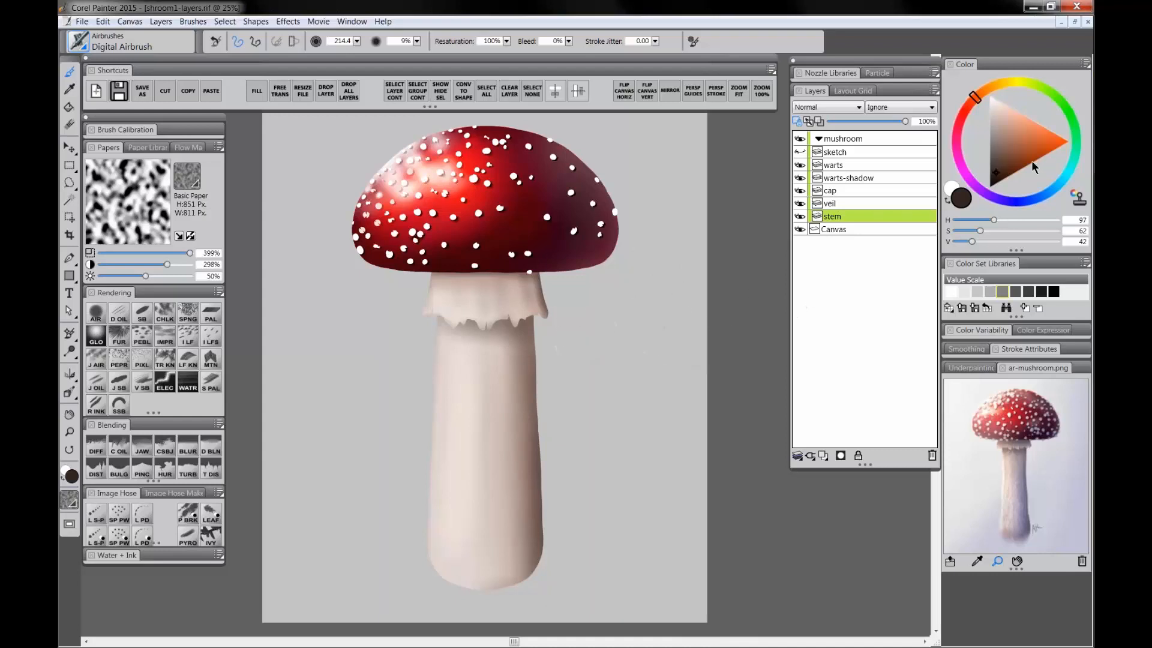
{"action": "key", "text": "bracketleft"}
{"action": "key", "text": "bracketleft"}
{"action": "key", "text": "bracketleft"}
{"action": "key", "text": "bracketleft"}
{"action": "key", "text": "bracketleft"}
{"action": "key", "text": "bracketleft"}
{"action": "key", "text": "bracketleft"}
{"action": "key", "text": "bracketleft"}
{"action": "key", "text": "bracketleft"}
{"action": "key", "text": "bracketleft"}
{"action": "key", "text": "bracketleft"}
{"action": "key", "text": "bracketleft"}
{"action": "key", "text": "bracketleft"}
{"action": "key", "text": "bracketleft"}
{"action": "key", "text": "bracketleft"}
{"action": "key", "text": "bracketleft"}
{"action": "key", "text": "bracketleft"}
{"action": "key", "text": "bracketleft"}
{"action": "key", "text": "bracketleft"}
{"action": "key", "text": "bracketleft"}
{"action": "mouse_move", "coordinate": [540, 313]}
{"action": "left_mouse_down"}
{"action": "mouse_move", "coordinate": [539, 358]}
{"action": "mouse_move", "coordinate": [532, 310]}
{"action": "mouse_move", "coordinate": [515, 321]}
{"action": "mouse_move", "coordinate": [531, 322]}
{"action": "mouse_move", "coordinate": [483, 322]}
{"action": "mouse_move", "coordinate": [531, 324]}
{"action": "left_mouse_up"}
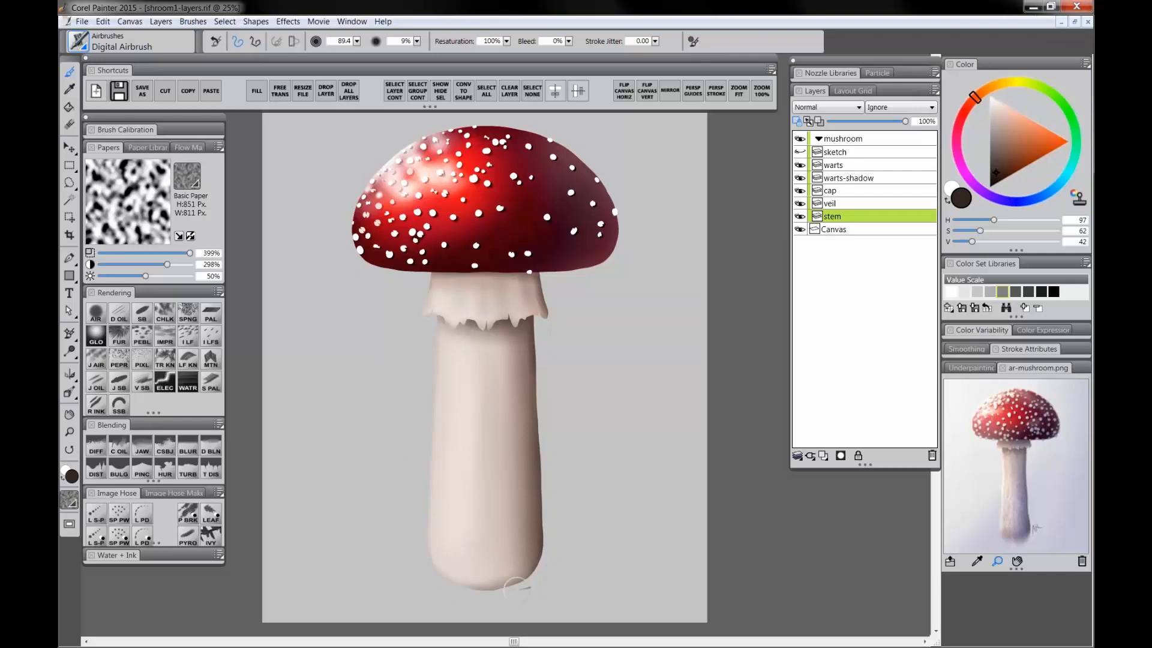
Step: Pick a very dark red-brown, select the veil layer and darken the veil's top just under the cap
{"action": "left_click", "coordinate": [996, 181]}
{"action": "left_click_drag", "start_coordinate": [973, 102], "coordinate": [968, 104]}
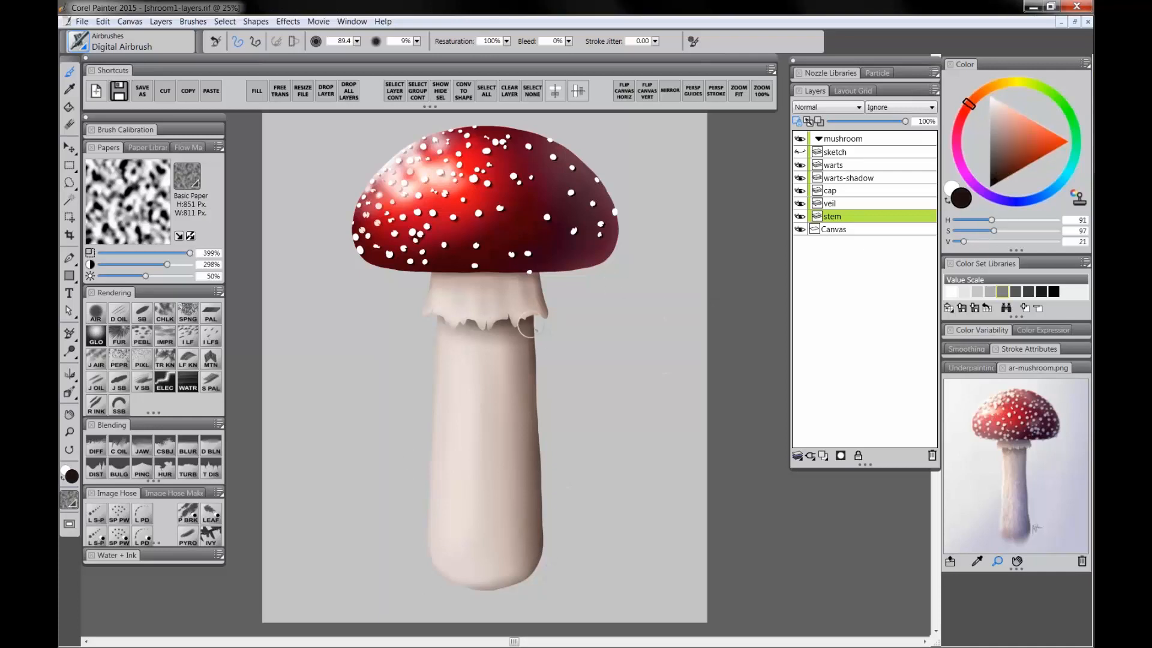
{"action": "left_click", "coordinate": [841, 203]}
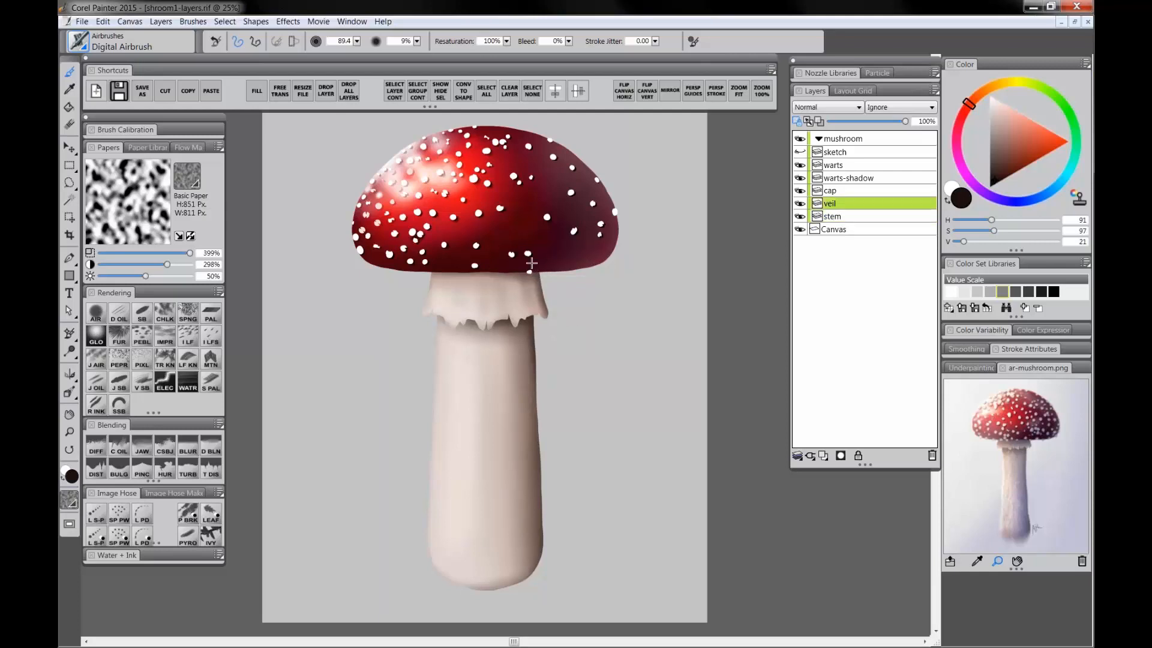
{"action": "mouse_move", "coordinate": [531, 264]}
{"action": "left_mouse_down"}
{"action": "mouse_move", "coordinate": [534, 291]}
{"action": "mouse_move", "coordinate": [519, 267]}
{"action": "left_mouse_up"}
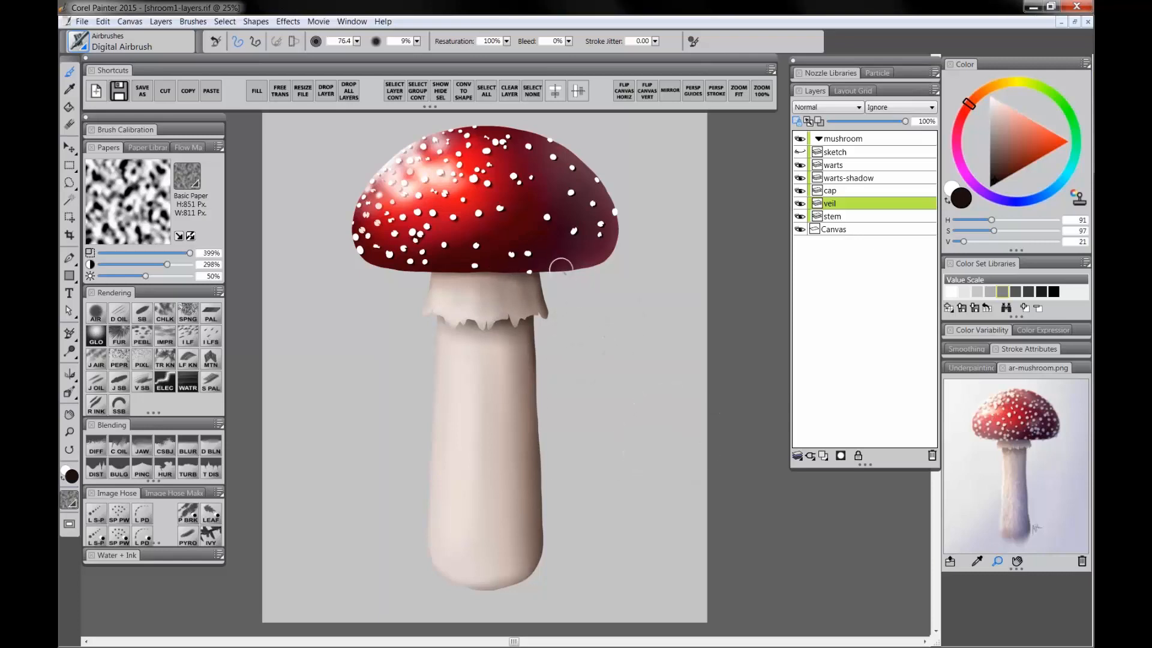
Step: Pick a pale cream and dab small highlights onto the veil's frill with a brush about 32
{"action": "left_click", "coordinate": [996, 107]}
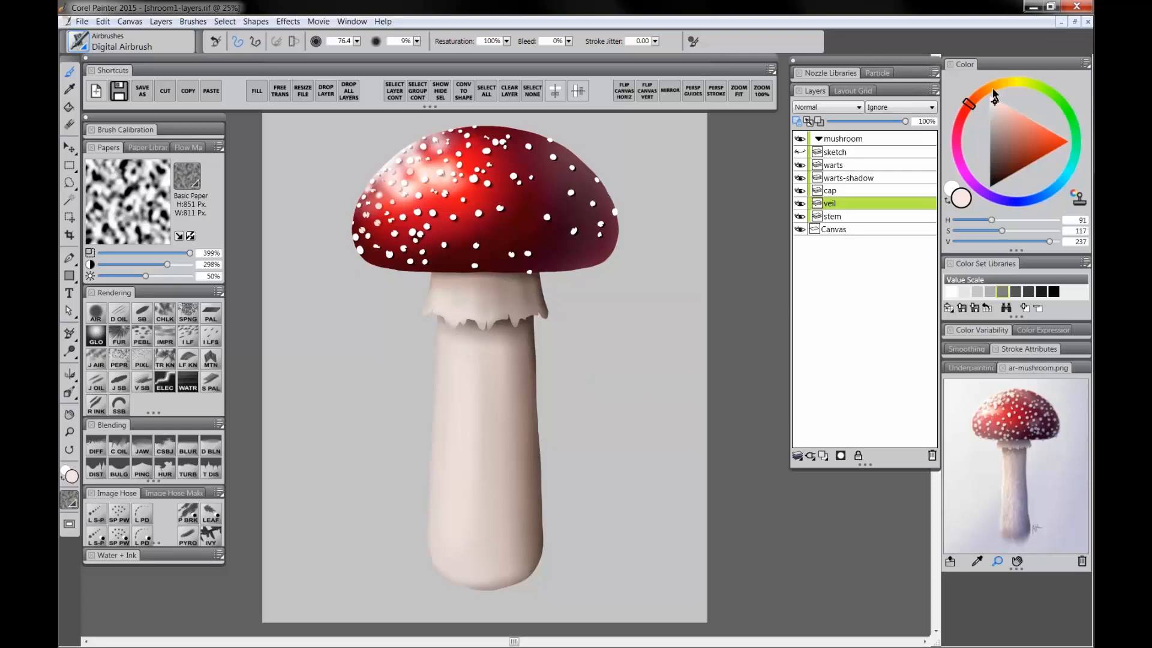
{"action": "left_click_drag", "start_coordinate": [450, 284], "coordinate": [450, 289], "text": "ctrl+alt"}
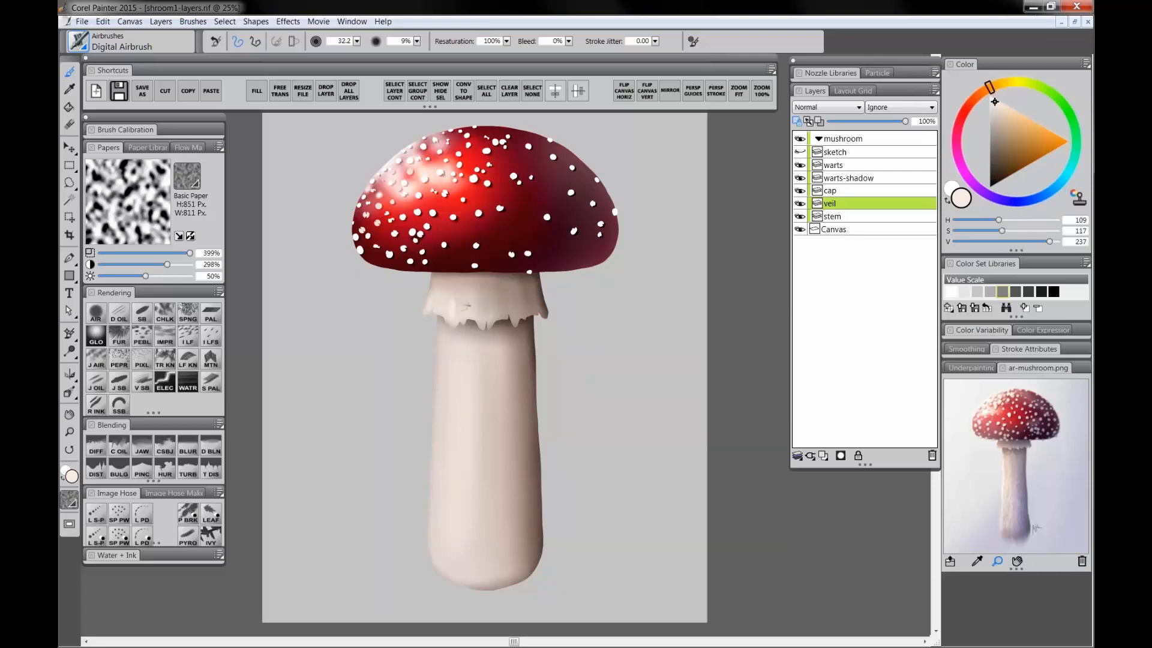
{"action": "mouse_move", "coordinate": [478, 309]}
{"action": "left_mouse_down"}
{"action": "mouse_move", "coordinate": [476, 326]}
{"action": "mouse_move", "coordinate": [514, 320]}
{"action": "left_mouse_up"}
Step: Select the stem layer and airbrush a short pale highlight on the stem's upper section
{"action": "left_click", "coordinate": [838, 190]}
{"action": "left_click", "coordinate": [840, 216]}
{"action": "left_click_drag", "start_coordinate": [474, 356], "coordinate": [468, 387]}
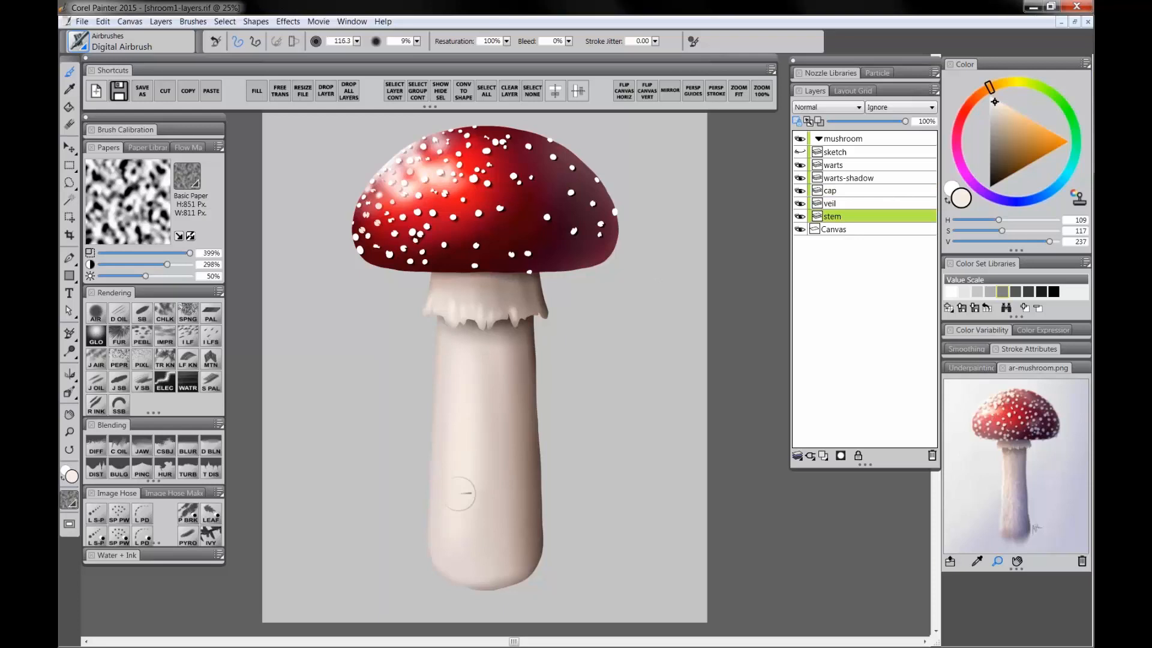
Step: Select the veil layer and paint small cream and dark brown strokes along the veil's top with the Detail Oils Brush
{"action": "left_click_drag", "start_coordinate": [991, 135], "coordinate": [995, 102]}
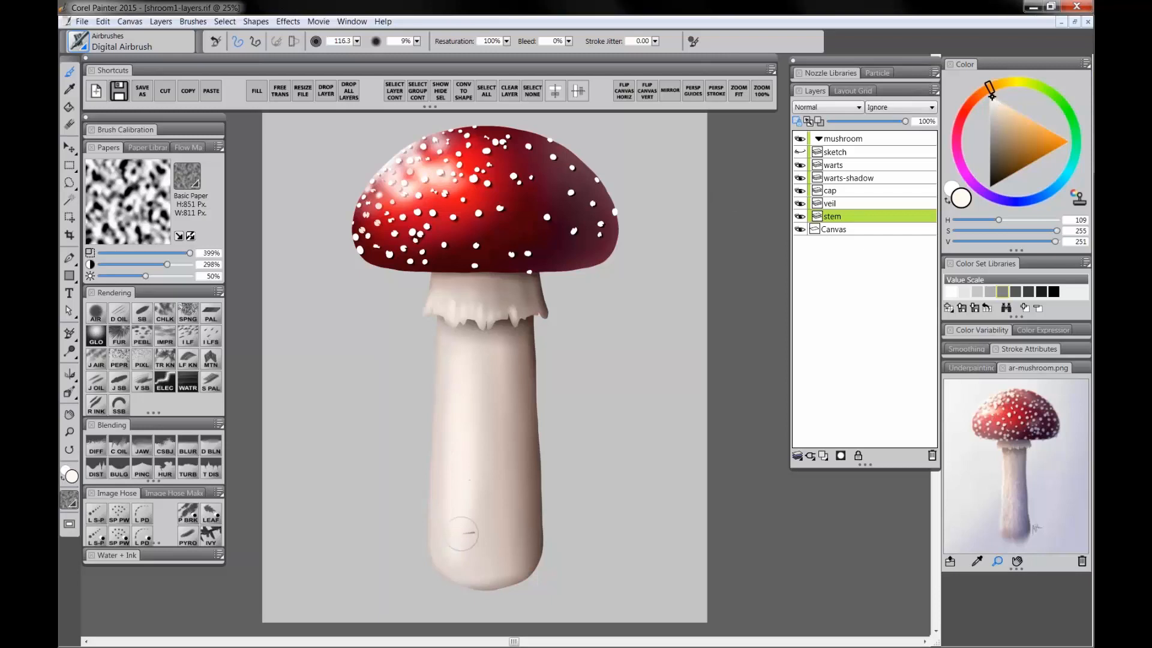
{"action": "left_click", "coordinate": [838, 204]}
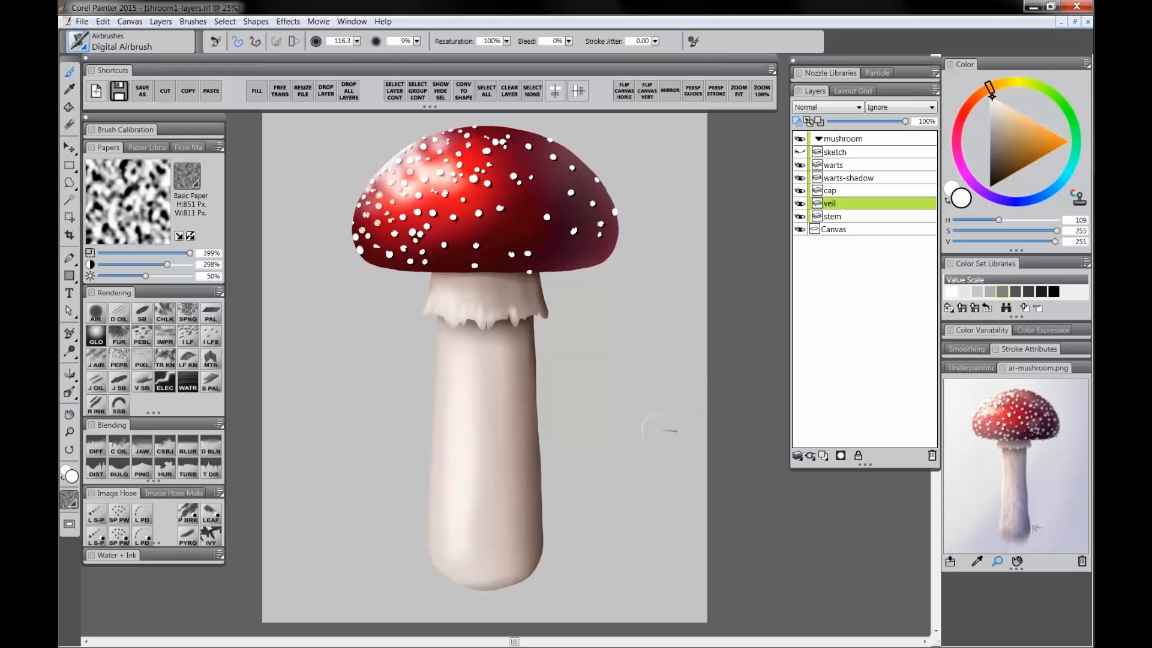
{"action": "left_click", "coordinate": [119, 317]}
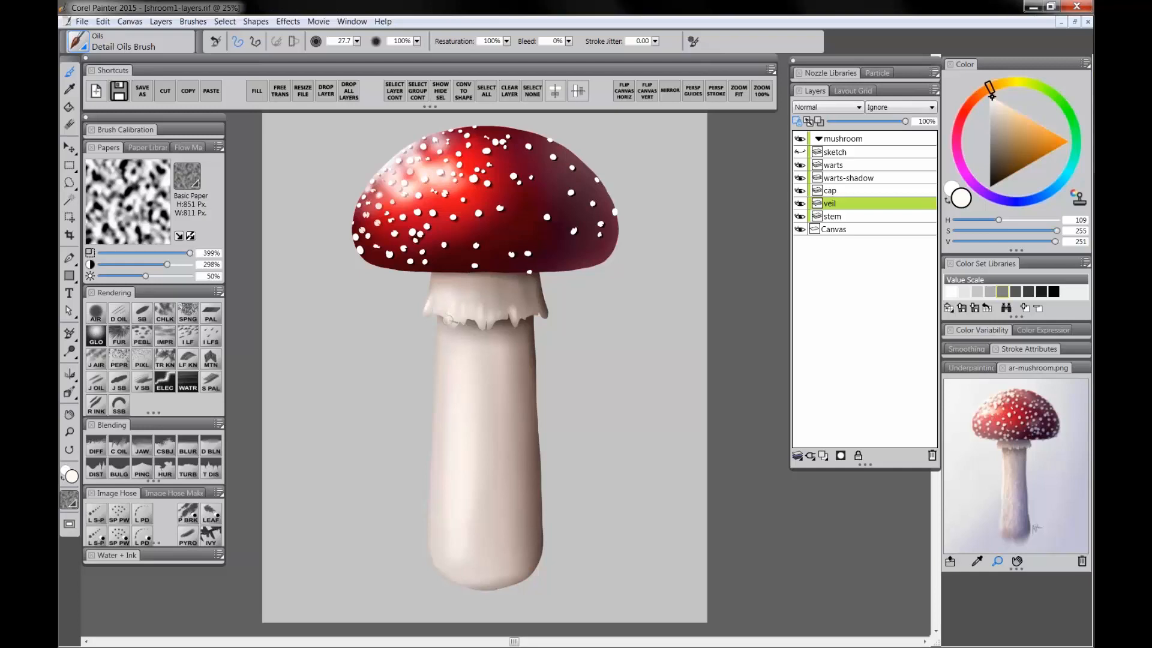
{"action": "left_click_drag", "start_coordinate": [452, 307], "coordinate": [455, 323]}
{"action": "left_click", "coordinate": [526, 317], "text": "alt"}
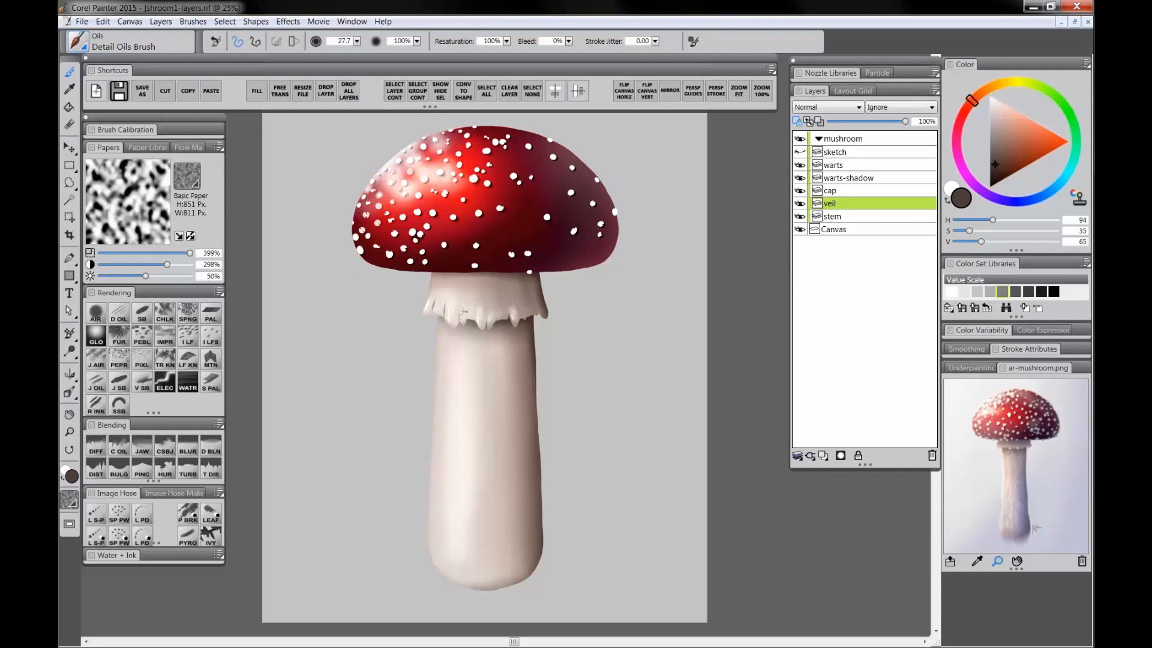
{"action": "left_click_drag", "start_coordinate": [477, 327], "coordinate": [480, 314]}
Step: Select the stem layer, sample a mid brown and paint thin vertical dark streaks down the stem
{"action": "left_click", "coordinate": [840, 217]}
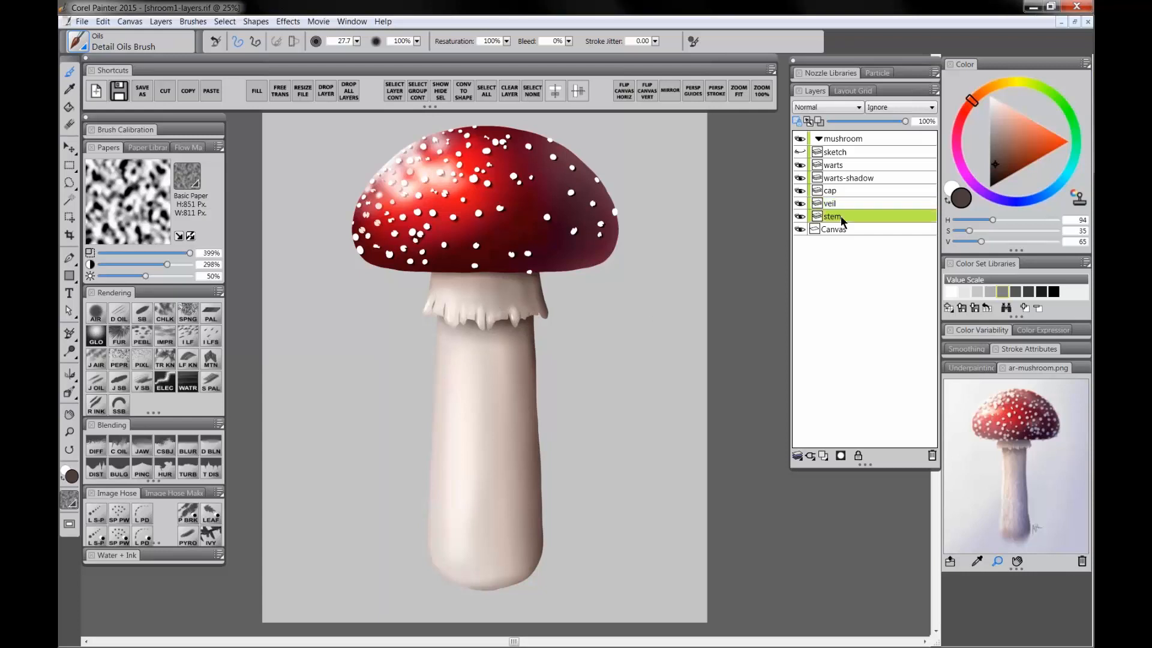
{"action": "left_click", "coordinate": [531, 426], "text": "alt"}
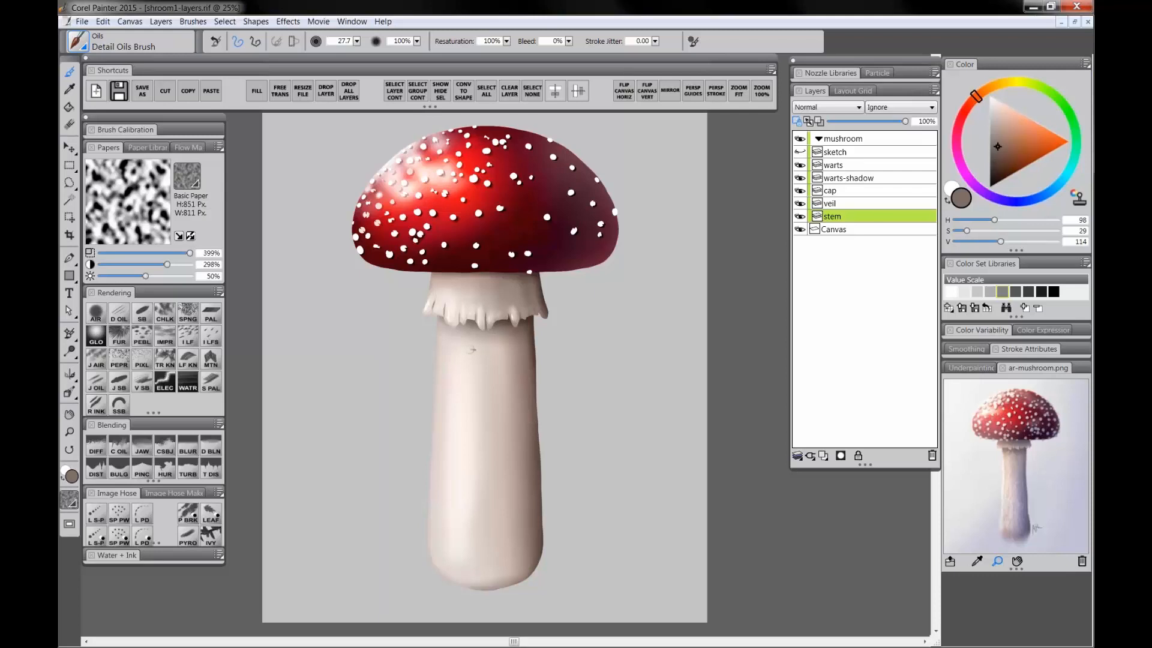
{"action": "mouse_move", "coordinate": [454, 342]}
{"action": "left_mouse_down", "text": "ctrl+alt"}
{"action": "mouse_move", "coordinate": [449, 372]}
{"action": "mouse_move", "coordinate": [461, 349]}
{"action": "mouse_move", "coordinate": [447, 459]}
{"action": "left_mouse_up", "text": "ctrl+alt"}
{"action": "left_click_drag", "start_coordinate": [445, 407], "coordinate": [436, 513]}
{"action": "left_click_drag", "start_coordinate": [441, 493], "coordinate": [442, 537]}
{"action": "left_click_drag", "start_coordinate": [450, 467], "coordinate": [463, 568]}
{"action": "mouse_move", "coordinate": [467, 337]}
{"action": "left_mouse_down"}
{"action": "mouse_move", "coordinate": [464, 411]}
{"action": "mouse_move", "coordinate": [475, 375]}
{"action": "left_mouse_up"}
{"action": "left_click_drag", "start_coordinate": [488, 336], "coordinate": [487, 379]}
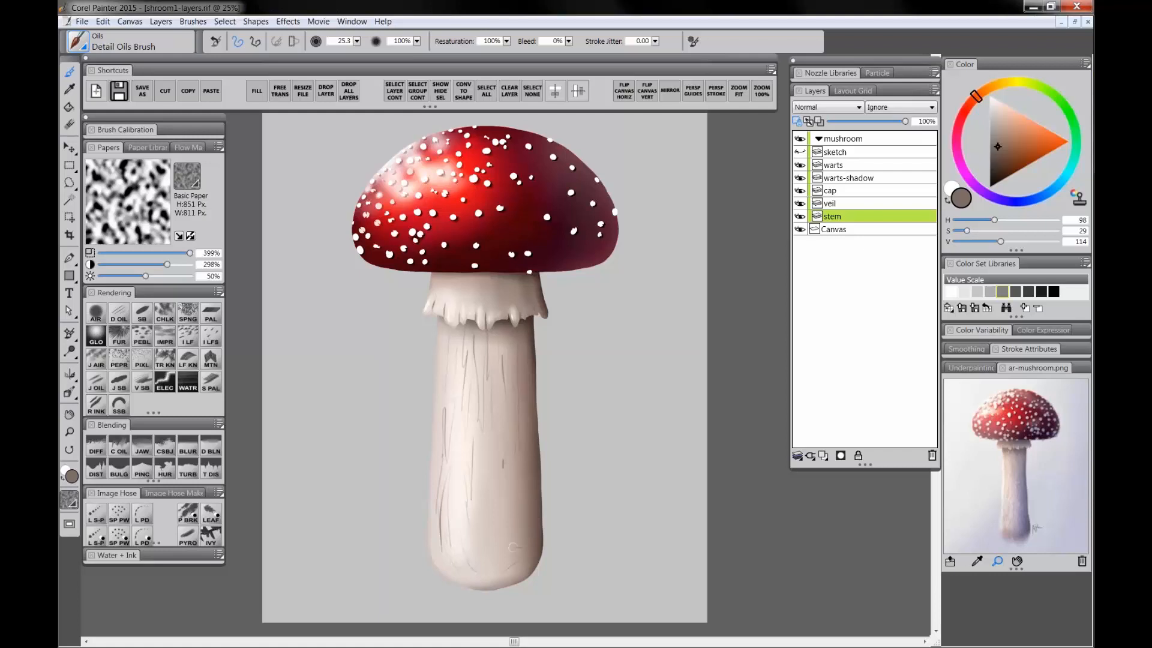
{"action": "left_click_drag", "start_coordinate": [512, 506], "coordinate": [504, 538]}
{"action": "left_click_drag", "start_coordinate": [504, 463], "coordinate": [505, 490]}
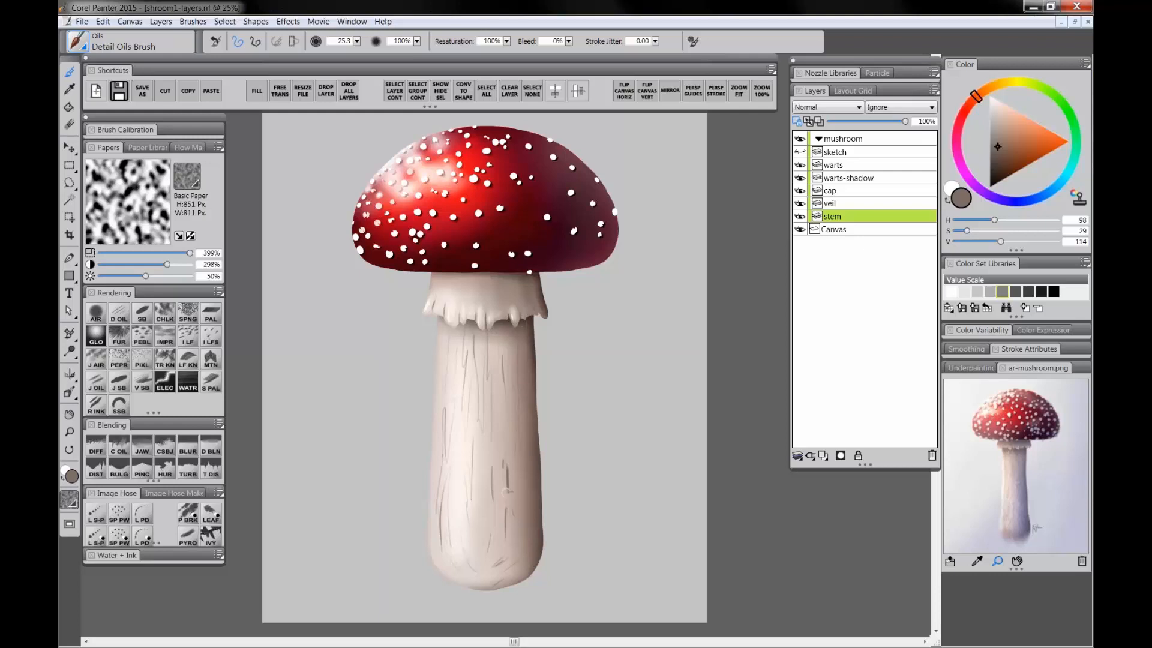
Step: Sample a pale cream and paint thin vertical light streaks across the stem
{"action": "left_click", "coordinate": [456, 308], "text": "alt"}
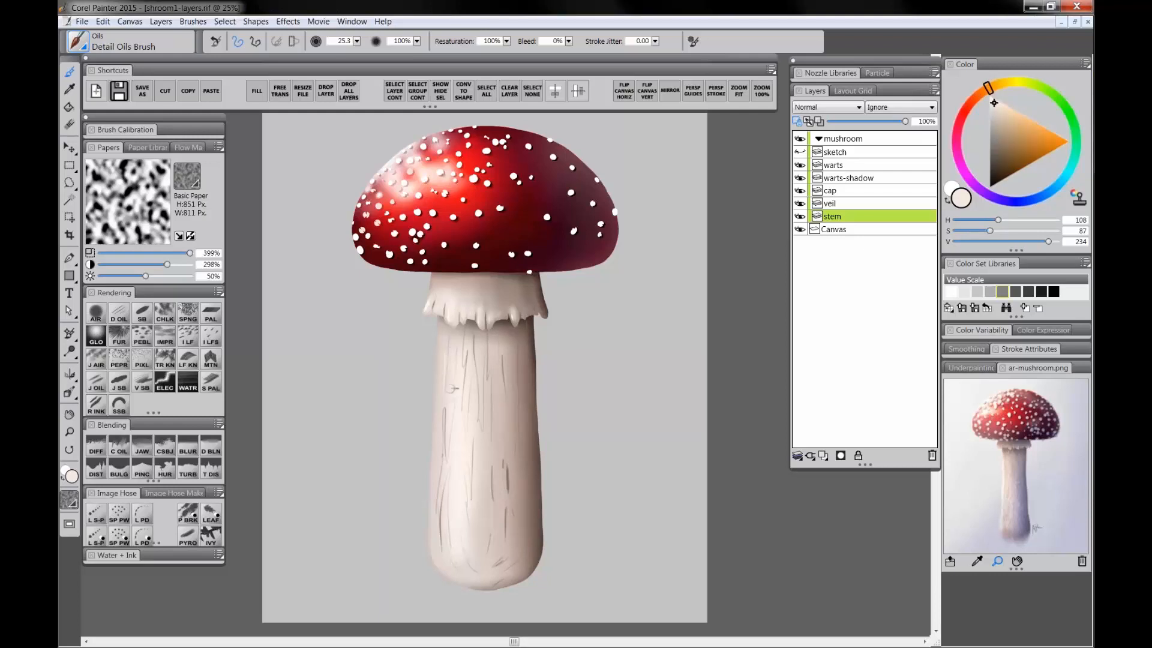
{"action": "left_click_drag", "start_coordinate": [482, 350], "coordinate": [481, 426]}
{"action": "left_click_drag", "start_coordinate": [504, 361], "coordinate": [507, 393]}
{"action": "left_click_drag", "start_coordinate": [494, 468], "coordinate": [495, 497]}
{"action": "left_click_drag", "start_coordinate": [445, 416], "coordinate": [447, 443]}
{"action": "left_click_drag", "start_coordinate": [515, 355], "coordinate": [514, 432]}
{"action": "left_click_drag", "start_coordinate": [505, 334], "coordinate": [506, 349]}
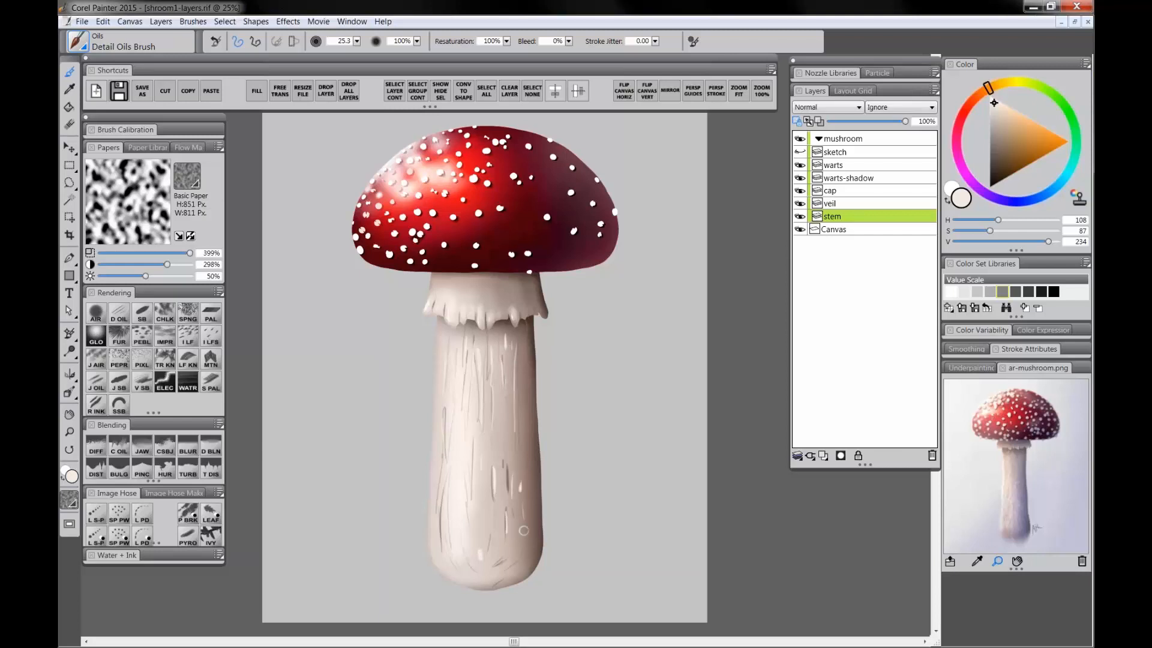
{"action": "left_click_drag", "start_coordinate": [519, 444], "coordinate": [520, 491]}
Step: Choose the Coarse Oily Blender and switch the paper texture to Polypay Wool
{"action": "left_click", "coordinate": [119, 449]}
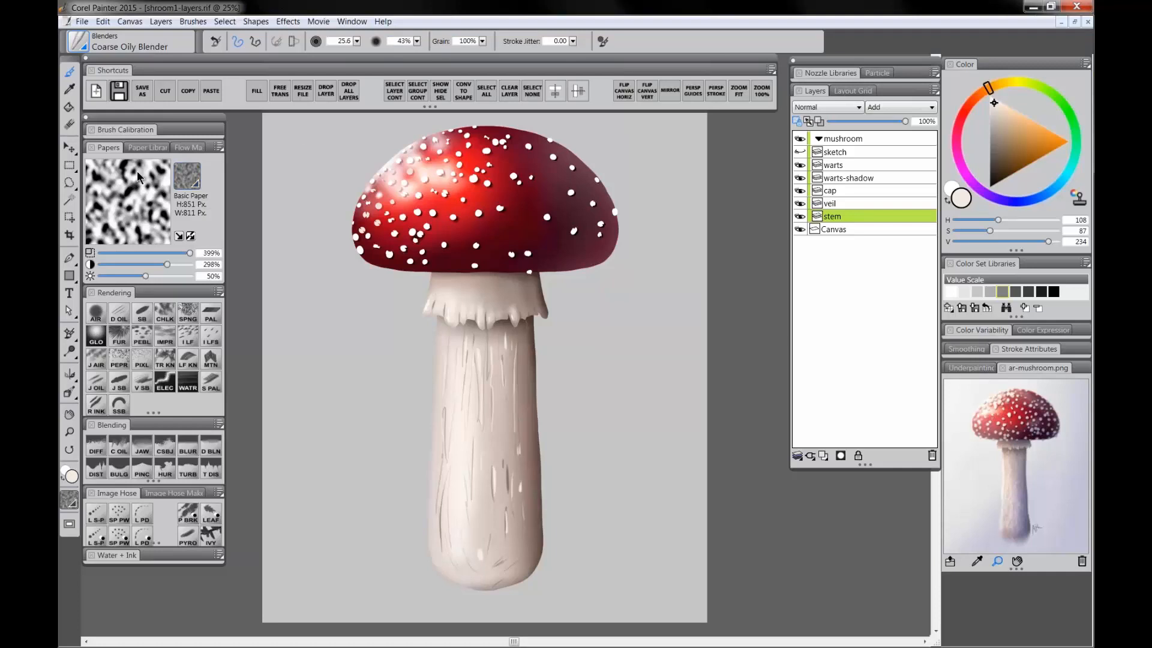
{"action": "left_click", "coordinate": [355, 23]}
{"action": "mouse_move", "coordinate": [391, 305]}
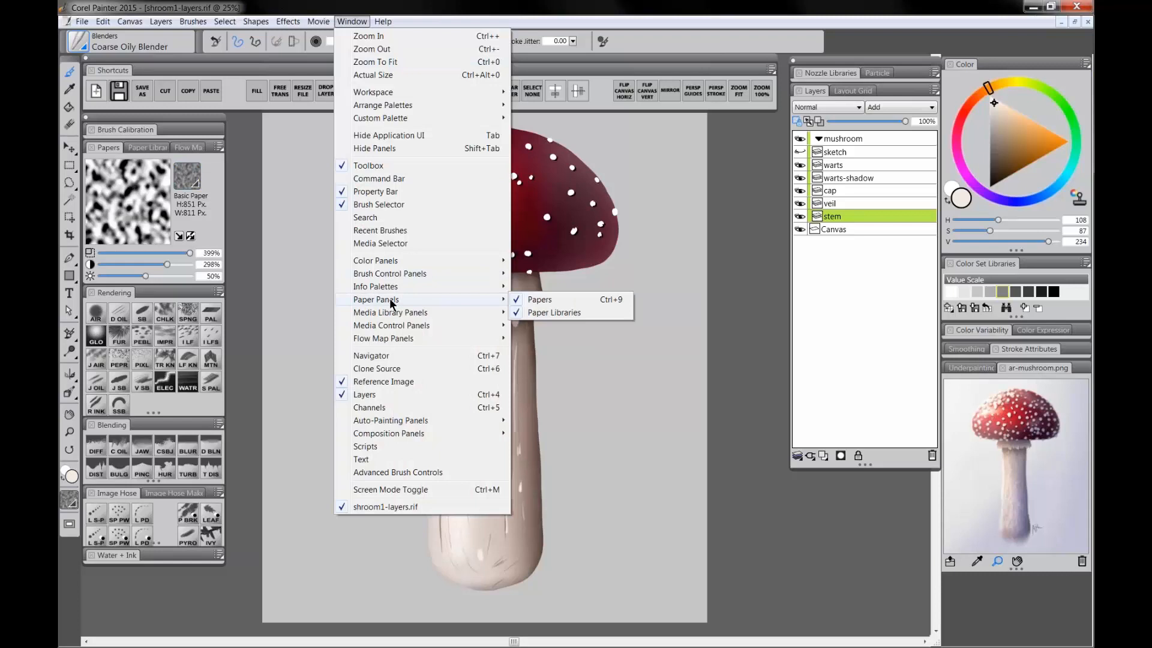
{"action": "left_click", "coordinate": [204, 175]}
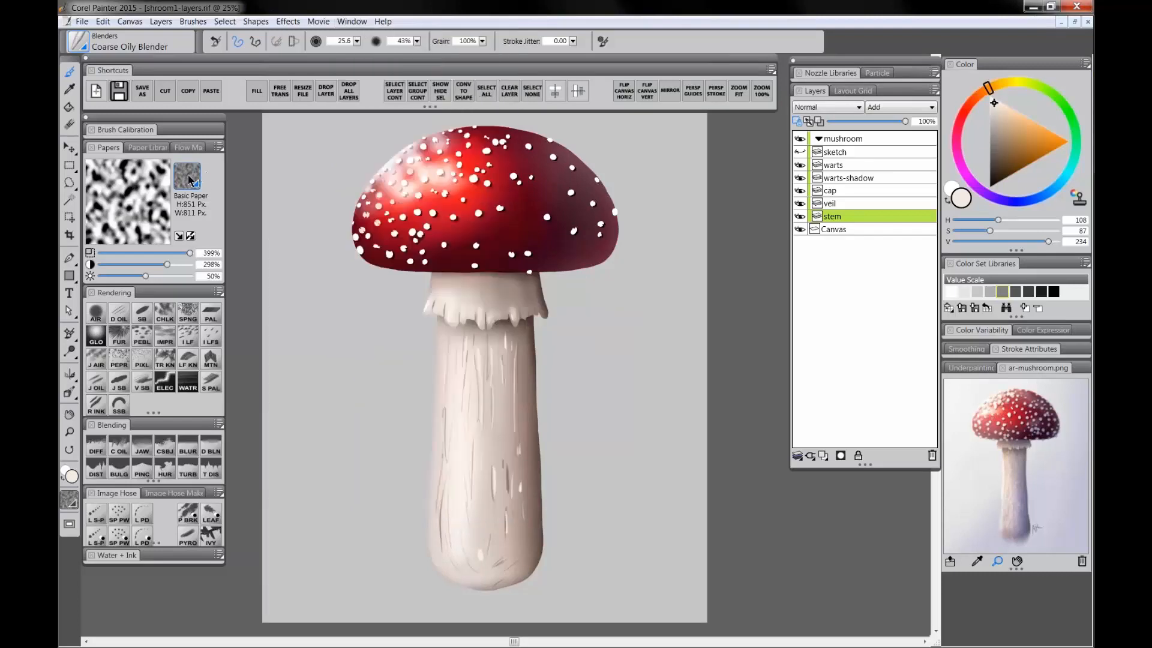
{"action": "left_click", "coordinate": [188, 175]}
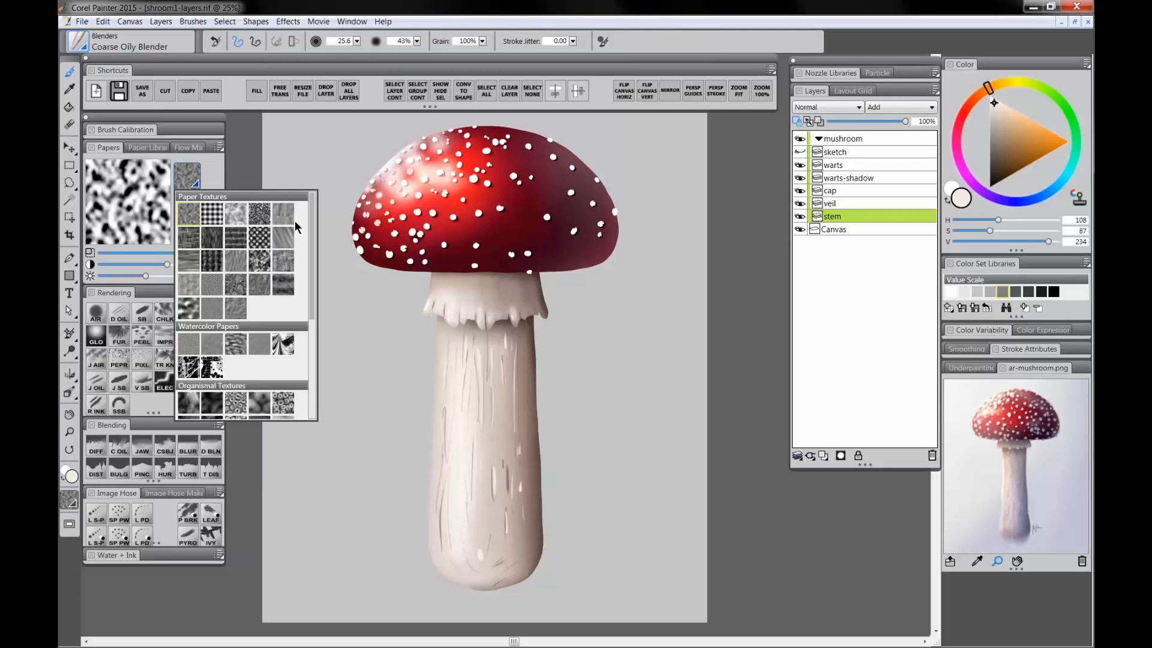
{"action": "left_click_drag", "start_coordinate": [311, 211], "coordinate": [312, 207]}
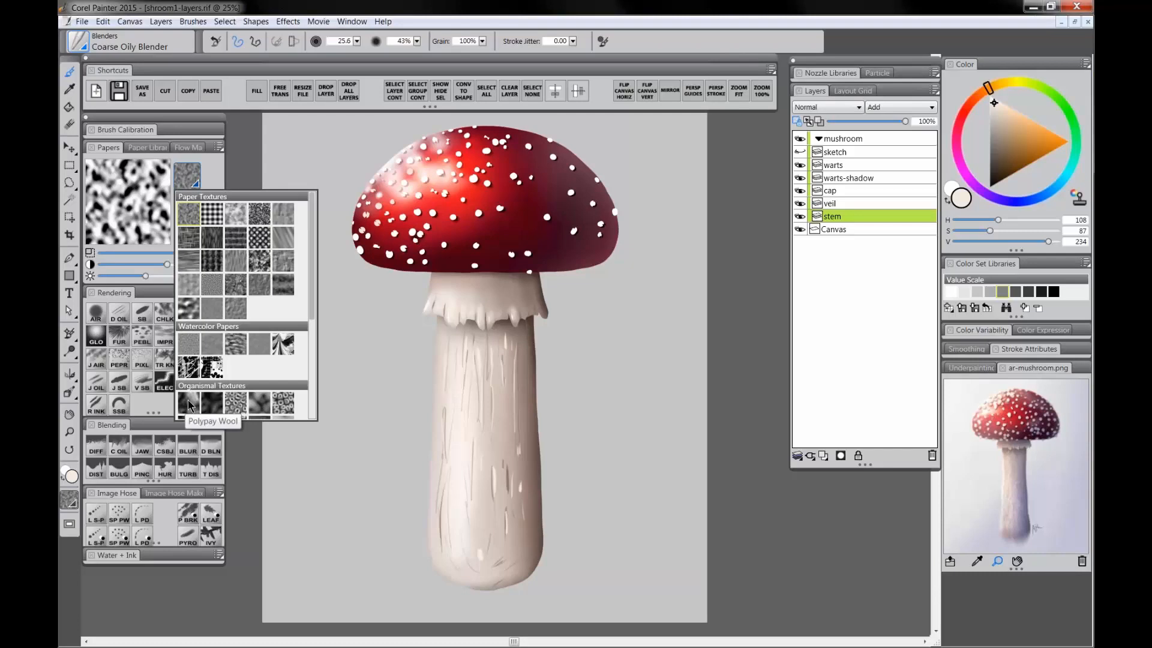
{"action": "left_click_drag", "start_coordinate": [312, 293], "coordinate": [312, 306]}
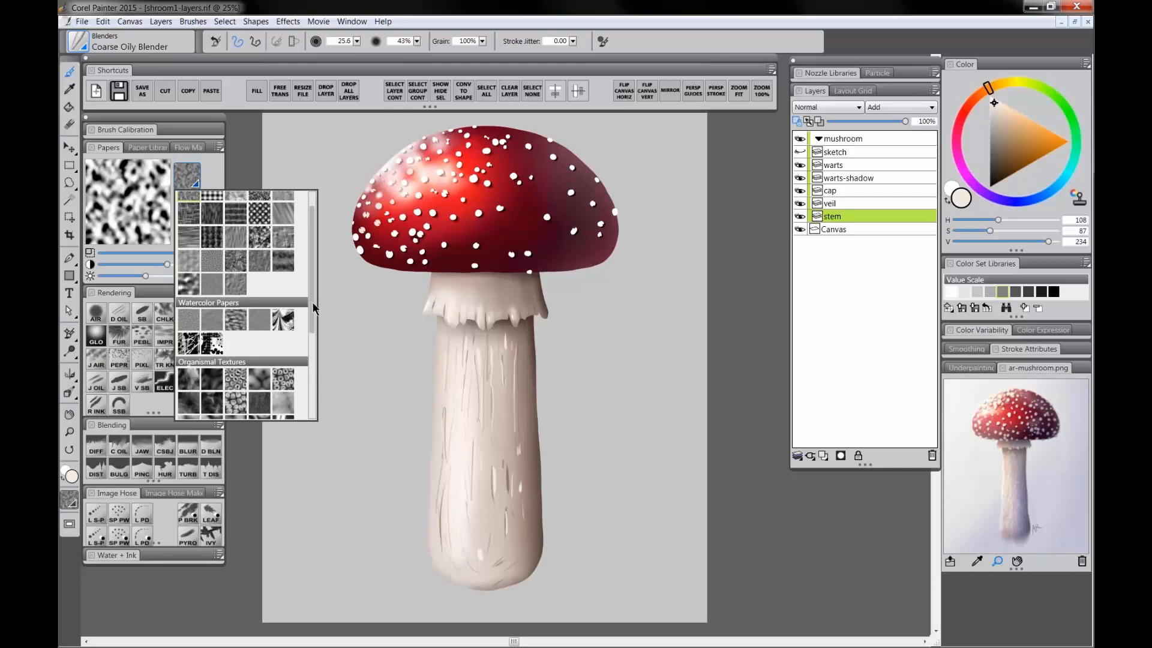
{"action": "scroll", "coordinate": [312, 303], "scroll_direction": "up", "scroll_amount": 2}
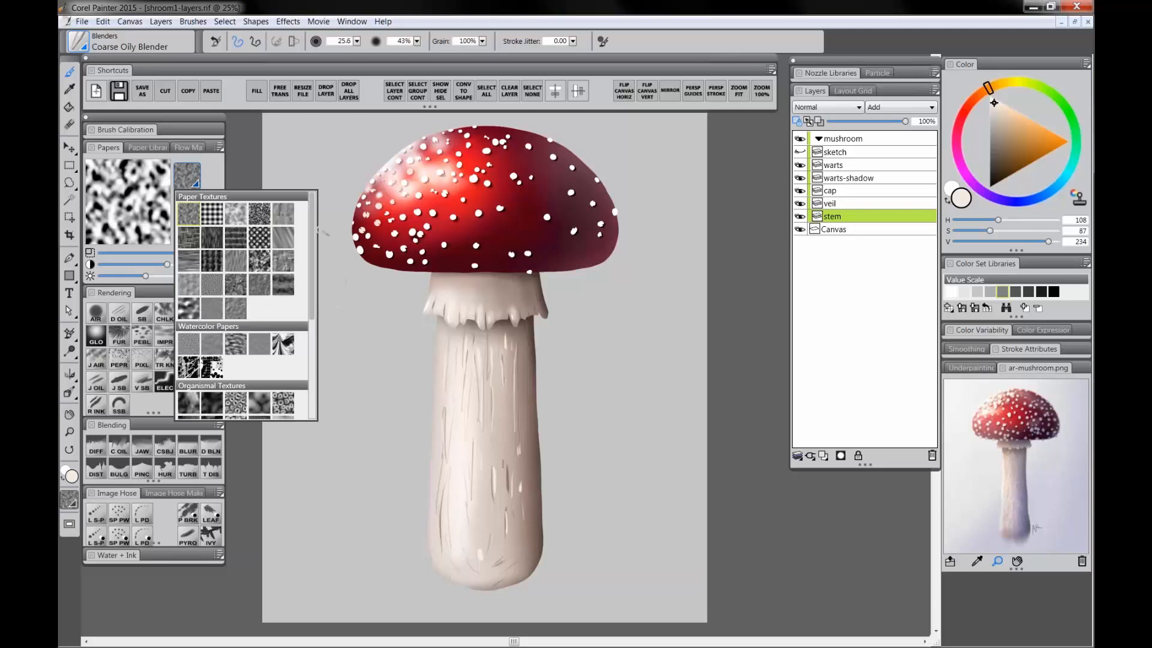
{"action": "left_click", "coordinate": [191, 403]}
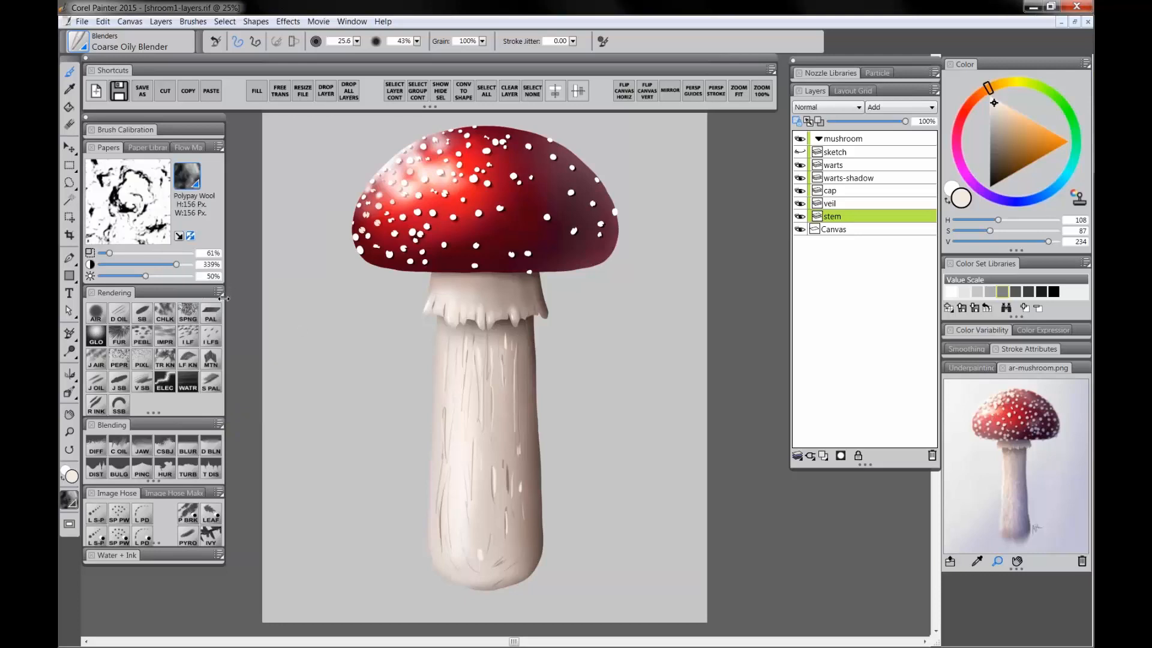
Step: Blend the stem's vertical streaks with long downward strokes of the blender
{"action": "mouse_move", "coordinate": [479, 351]}
{"action": "left_mouse_down"}
{"action": "mouse_move", "coordinate": [487, 356]}
{"action": "mouse_move", "coordinate": [467, 401]}
{"action": "left_mouse_up"}
{"action": "left_click_drag", "start_coordinate": [477, 354], "coordinate": [465, 403]}
{"action": "mouse_move", "coordinate": [471, 347]}
{"action": "left_mouse_down"}
{"action": "mouse_move", "coordinate": [472, 405]}
{"action": "mouse_move", "coordinate": [503, 412]}
{"action": "left_mouse_up"}
{"action": "left_click_drag", "start_coordinate": [510, 321], "coordinate": [519, 455]}
{"action": "left_click_drag", "start_coordinate": [513, 405], "coordinate": [495, 489]}
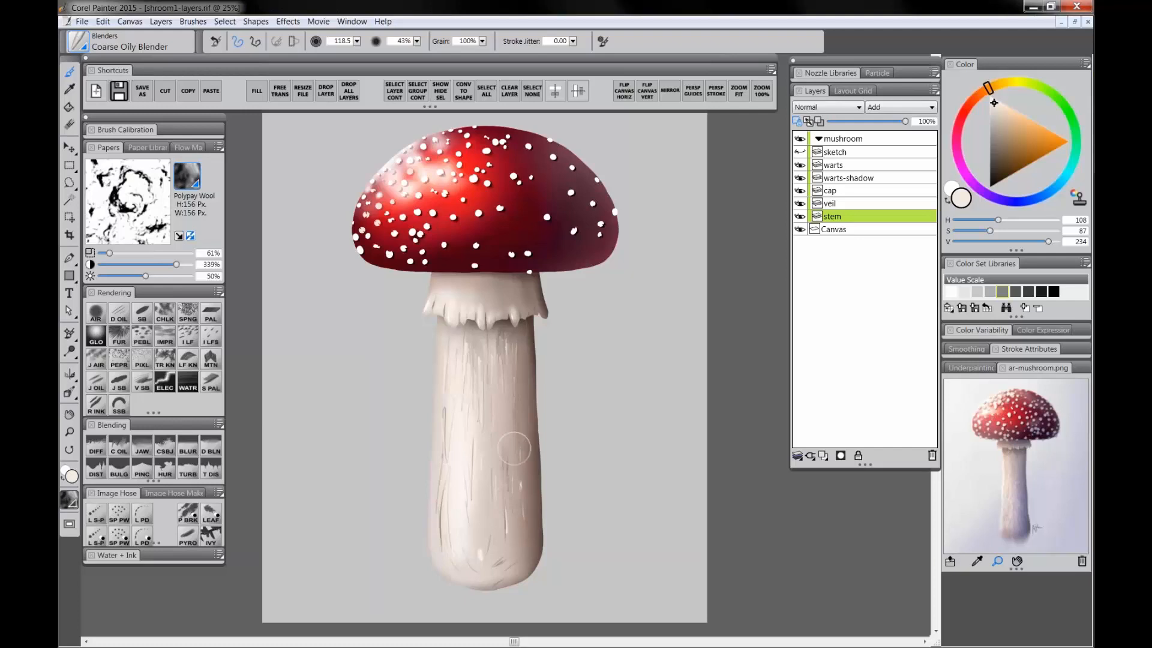
{"action": "mouse_move", "coordinate": [515, 449]}
{"action": "left_mouse_down"}
{"action": "mouse_move", "coordinate": [473, 551]}
{"action": "mouse_move", "coordinate": [471, 499]}
{"action": "mouse_move", "coordinate": [462, 540]}
{"action": "left_mouse_up"}
{"action": "left_click_drag", "start_coordinate": [461, 367], "coordinate": [461, 502]}
Step: Switch the paper back to Basic Paper and raise its scale and contrast to 400%
{"action": "left_click", "coordinate": [191, 182]}
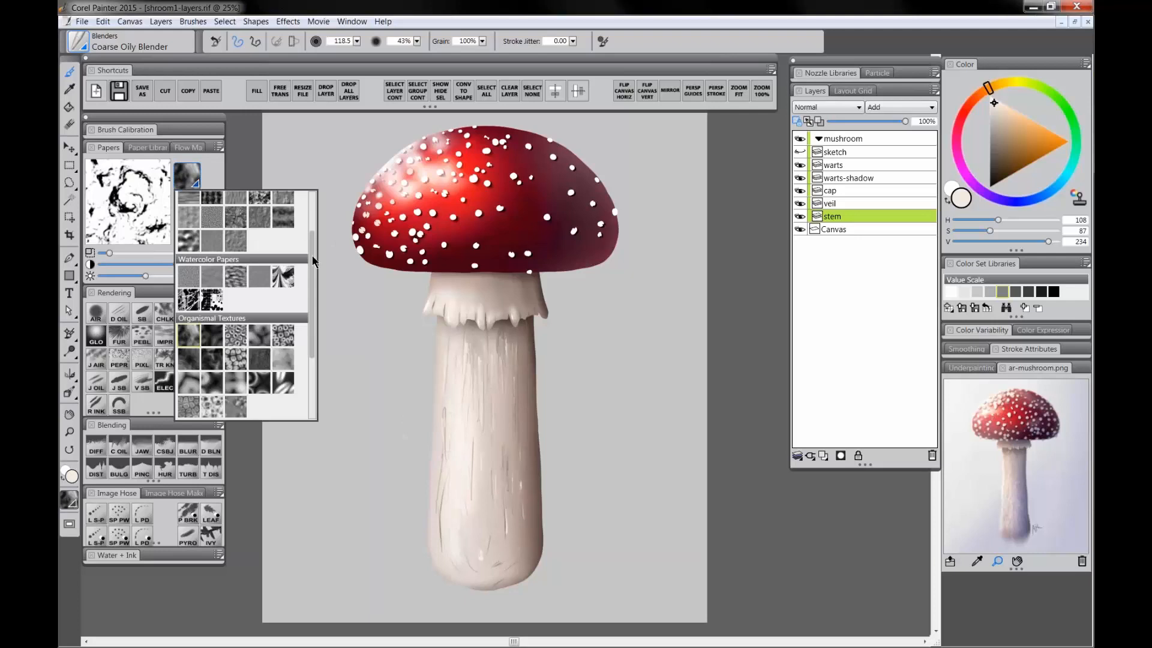
{"action": "scroll", "coordinate": [313, 264], "scroll_direction": "up", "scroll_amount": 3}
{"action": "left_click", "coordinate": [205, 230]}
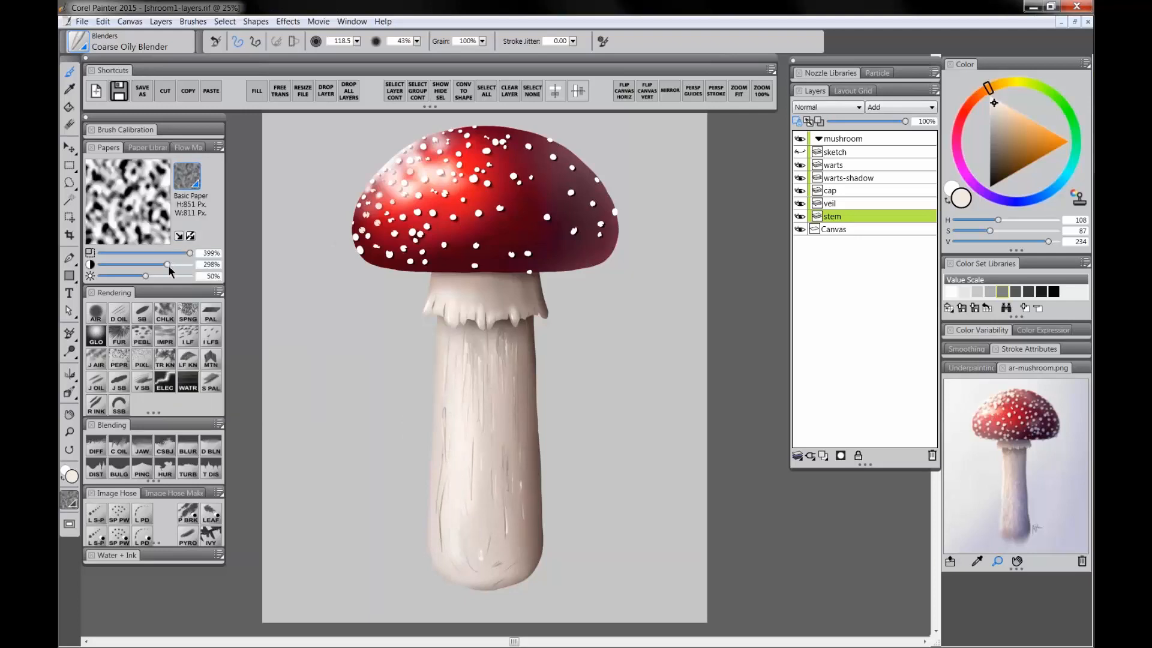
{"action": "mouse_move", "coordinate": [179, 264]}
{"action": "left_mouse_down"}
{"action": "mouse_move", "coordinate": [135, 252]}
{"action": "mouse_move", "coordinate": [194, 257]}
{"action": "mouse_move", "coordinate": [150, 264]}
{"action": "mouse_move", "coordinate": [198, 273]}
{"action": "left_mouse_up"}
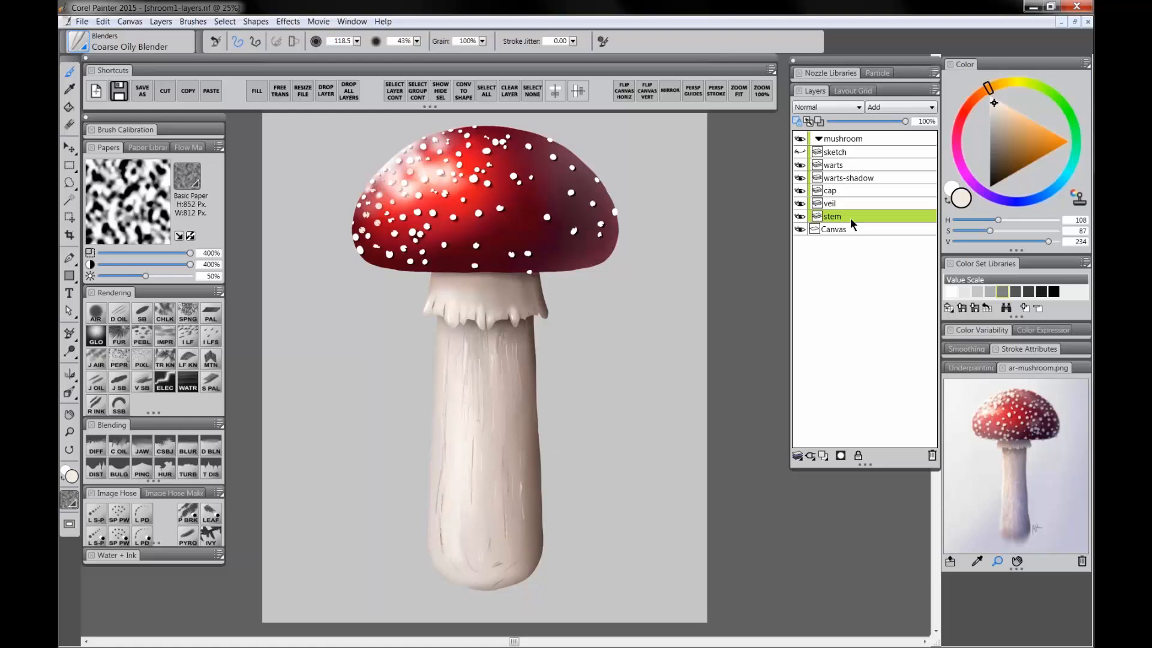
Step: Select the veil layer and soften its upper left edge with the blender and the Diffuse Blur brush
{"action": "left_click", "coordinate": [842, 202]}
{"action": "key", "text": "bracketleft"}
{"action": "mouse_move", "coordinate": [446, 286]}
{"action": "left_mouse_down"}
{"action": "mouse_move", "coordinate": [439, 307]}
{"action": "mouse_move", "coordinate": [452, 305]}
{"action": "left_mouse_up"}
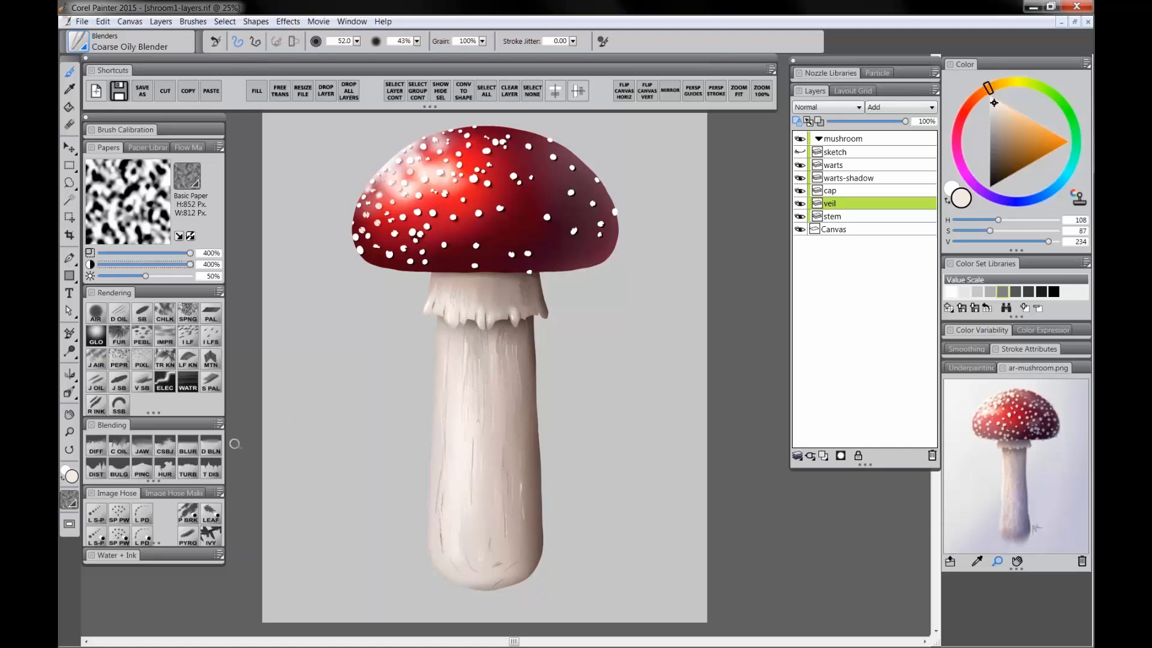
{"action": "left_click", "coordinate": [99, 449]}
{"action": "left_click_drag", "start_coordinate": [452, 286], "coordinate": [472, 300]}
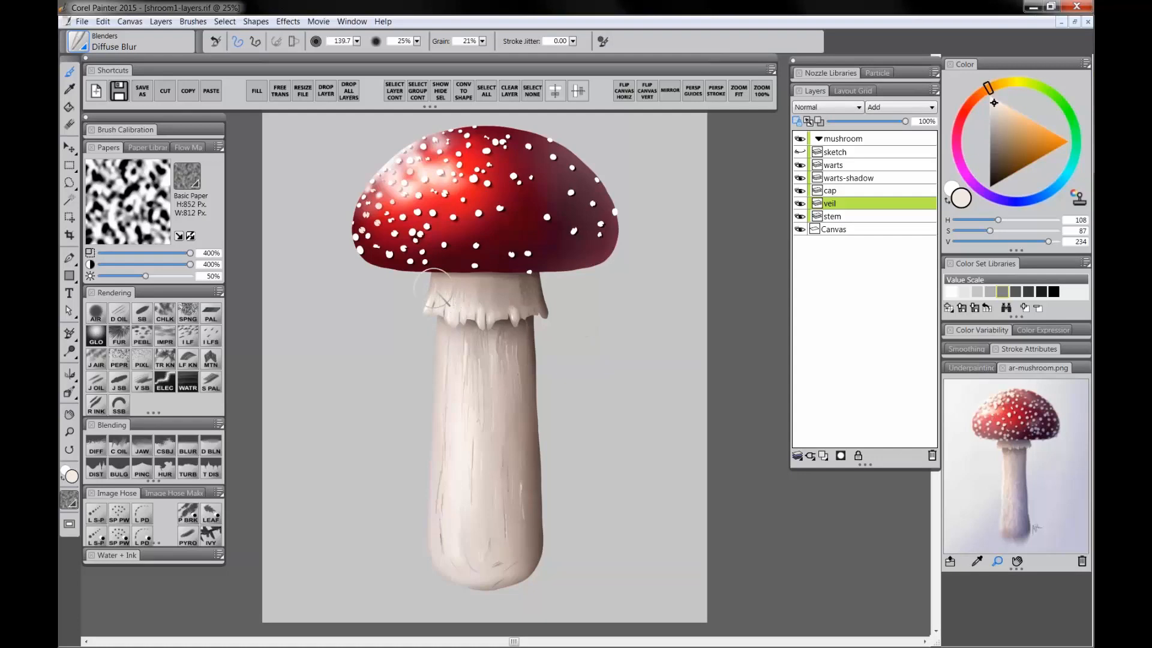
{"action": "left_click_drag", "start_coordinate": [438, 283], "coordinate": [441, 295]}
Step: Select the stem layer and toggle Preserve Transparency
{"action": "left_click", "coordinate": [848, 217]}
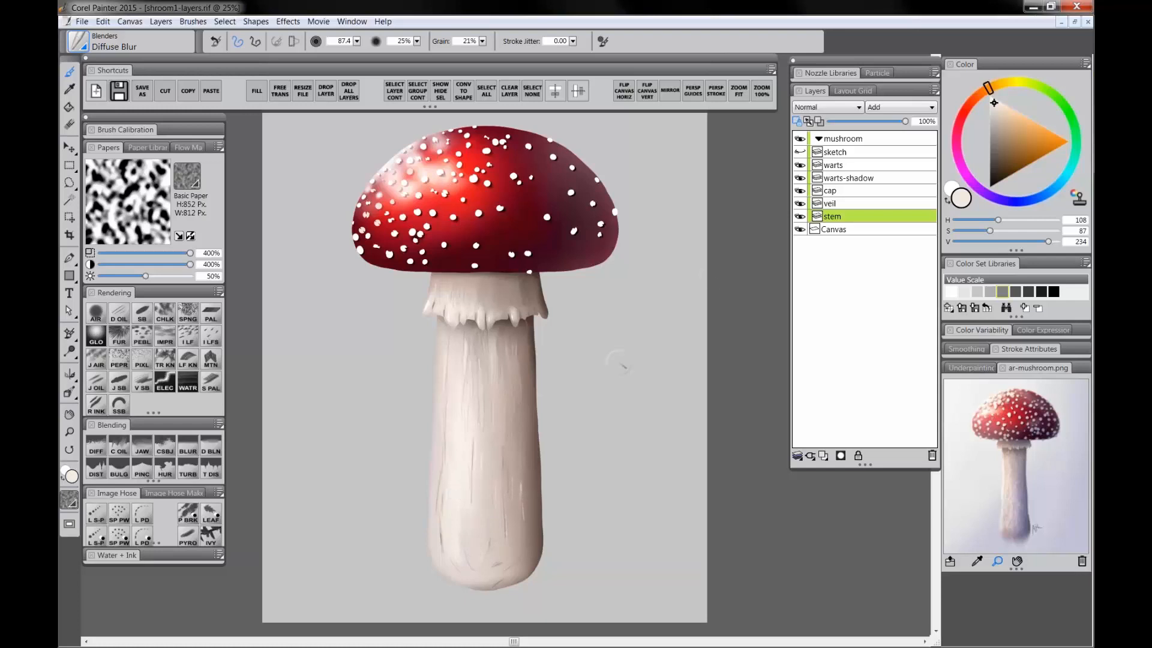
{"action": "left_click", "coordinate": [797, 122]}
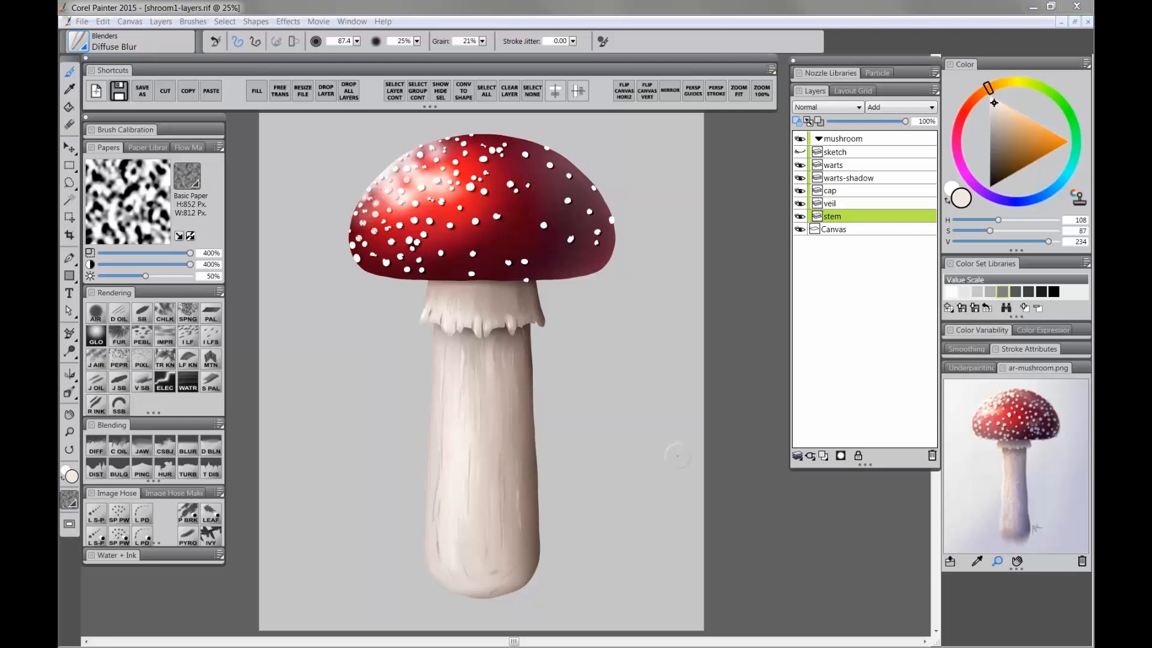
{"action": "left_click", "coordinate": [797, 123]}
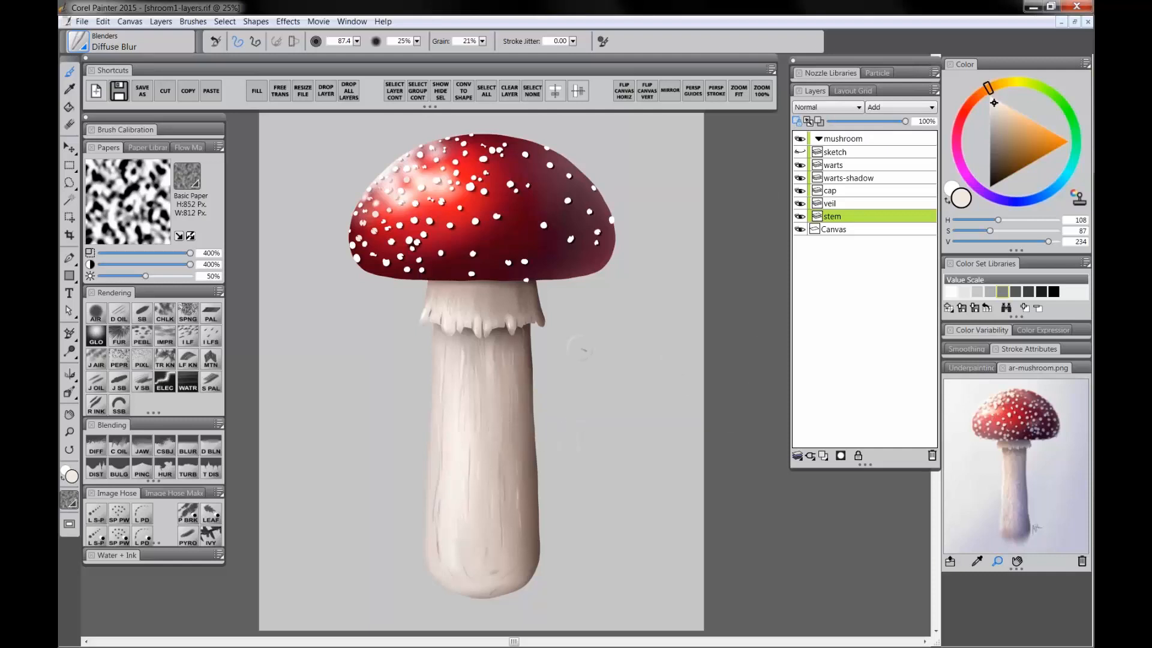
{"action": "left_click", "coordinate": [797, 123]}
Step: Zoom in on the cap, select the warts layer and turn on Preserve Transparency
{"action": "left_click", "coordinate": [71, 432]}
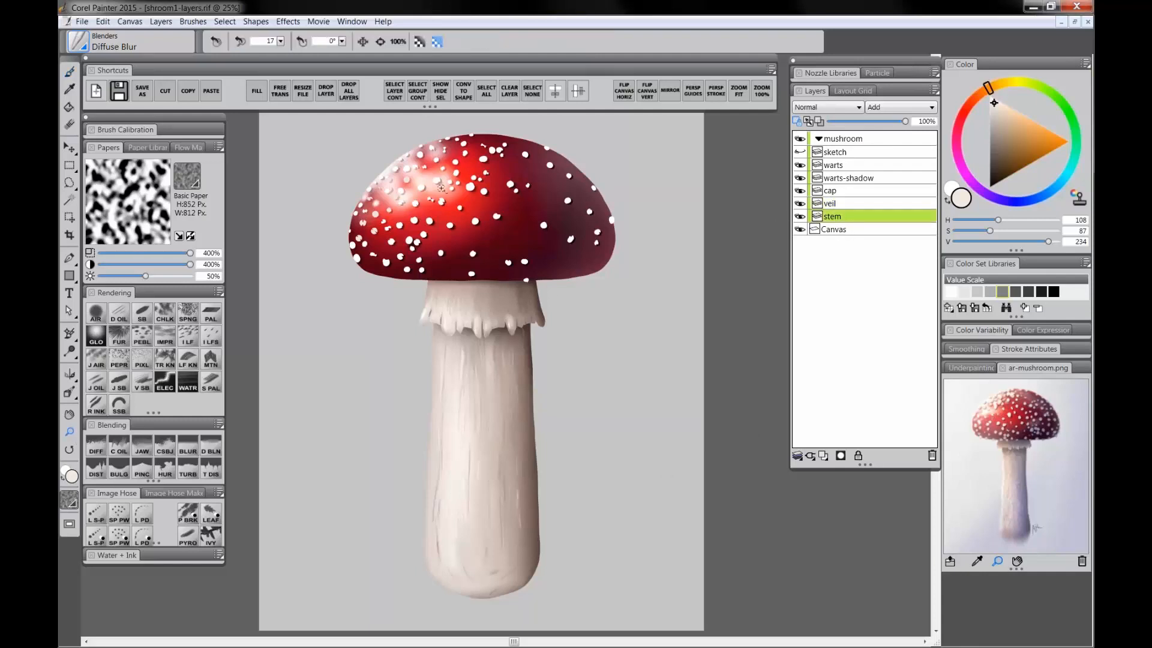
{"action": "left_click", "coordinate": [441, 189]}
{"action": "left_click_drag", "start_coordinate": [566, 198], "coordinate": [567, 224]}
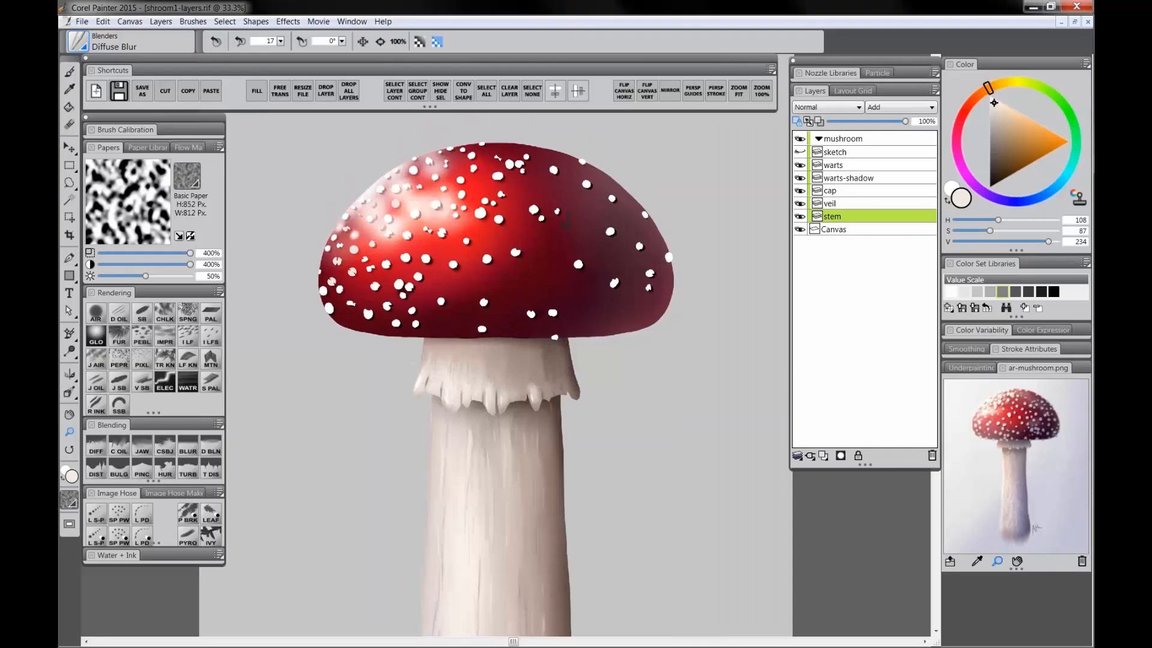
{"action": "left_click_drag", "start_coordinate": [458, 258], "coordinate": [463, 272]}
{"action": "left_click", "coordinate": [464, 272]}
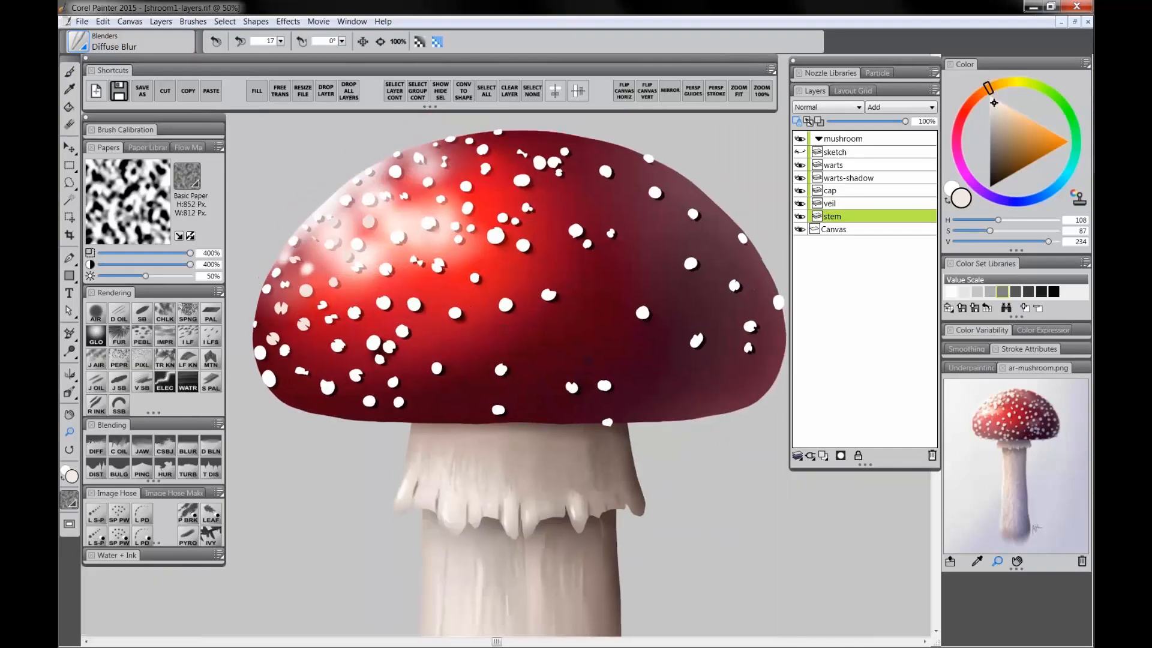
{"action": "left_click", "coordinate": [838, 162]}
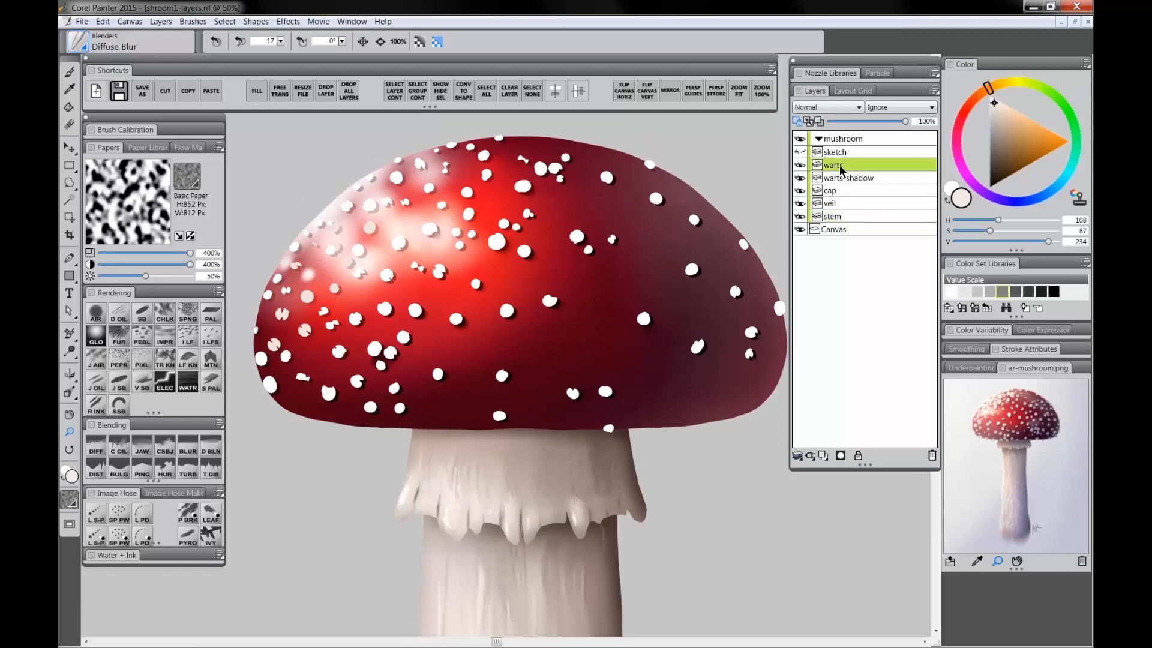
{"action": "left_click", "coordinate": [797, 121]}
{"action": "left_click_drag", "start_coordinate": [545, 475], "coordinate": [550, 456]}
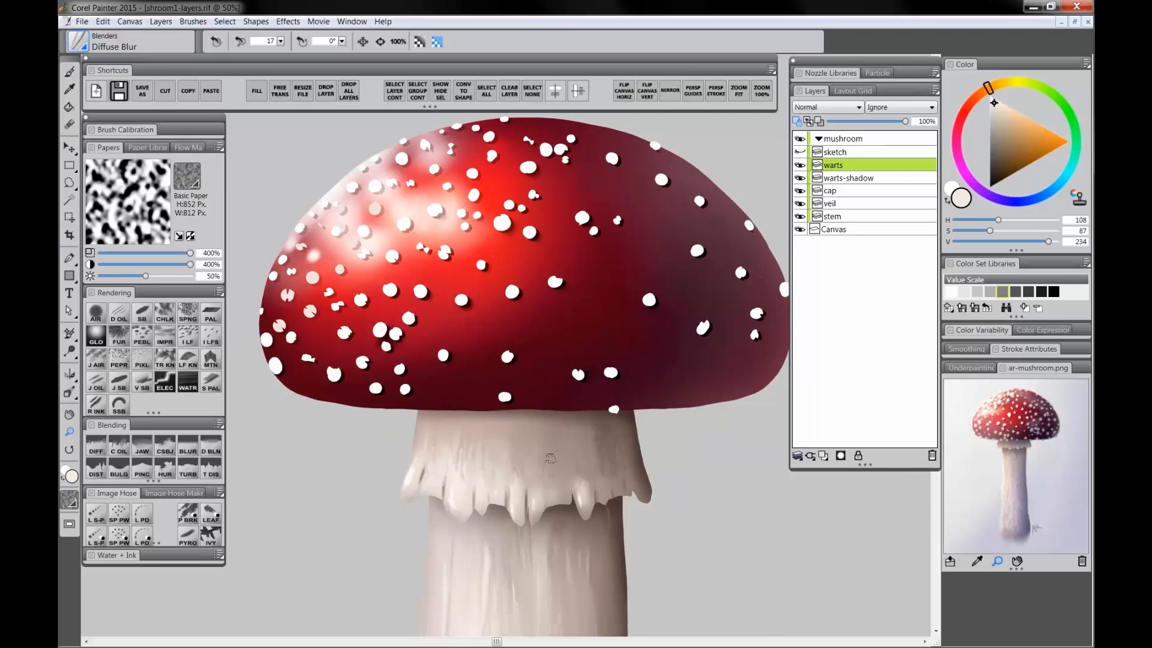
Step: Pick the Smooth Scratchboard brush, set the color to white and shrink the brush to 14 for the warts
{"action": "left_click", "coordinate": [143, 318]}
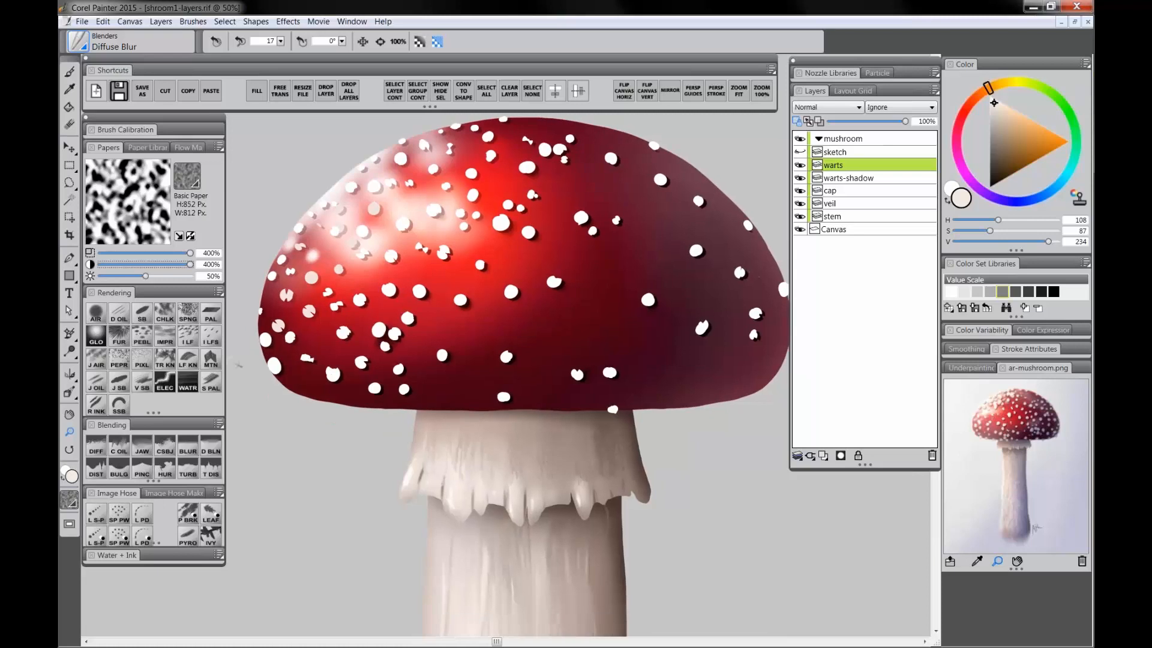
{"action": "left_click", "coordinate": [450, 563], "text": "alt"}
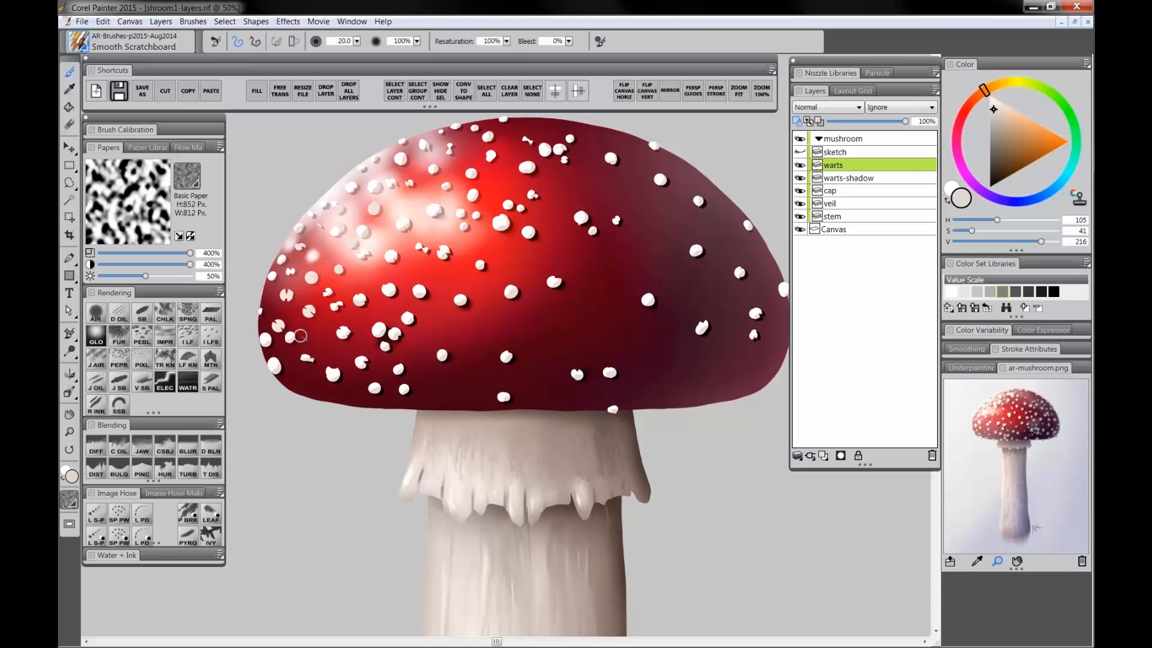
{"action": "left_click", "coordinate": [994, 110]}
{"action": "left_click_drag", "start_coordinate": [995, 110], "coordinate": [987, 96]}
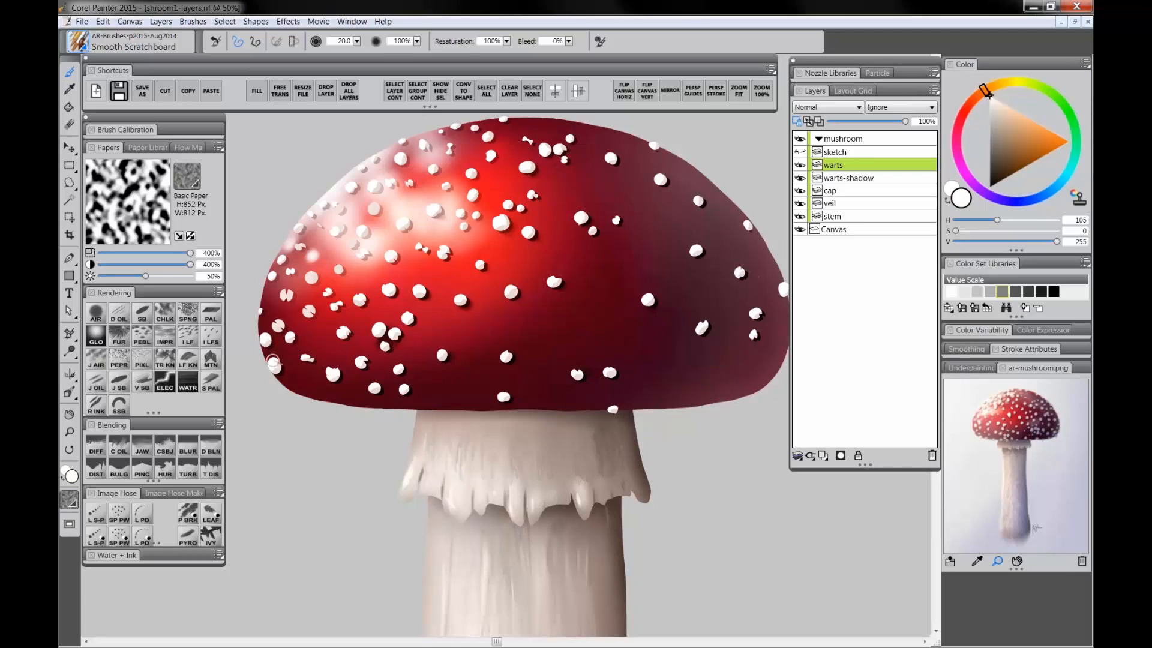
{"action": "key", "text": "bracketleft"}
{"action": "key", "text": "bracketleft"}
{"action": "key", "text": "bracketleft"}
{"action": "left_click", "coordinate": [607, 413], "text": "alt"}
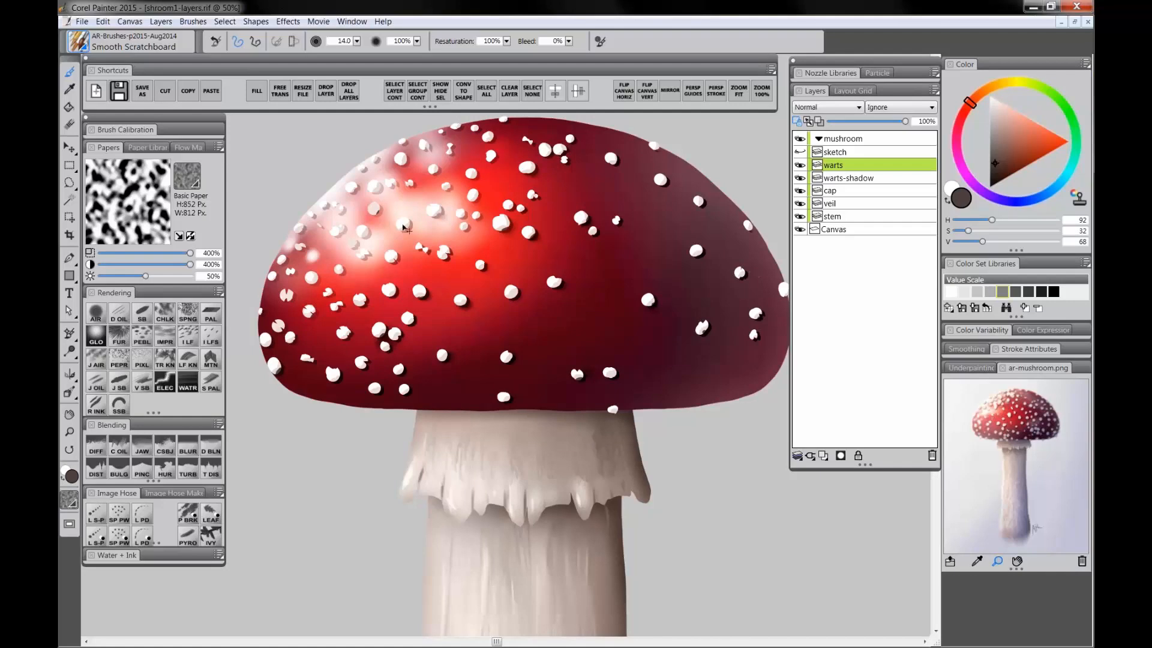
{"action": "left_click", "coordinate": [376, 207], "text": "alt"}
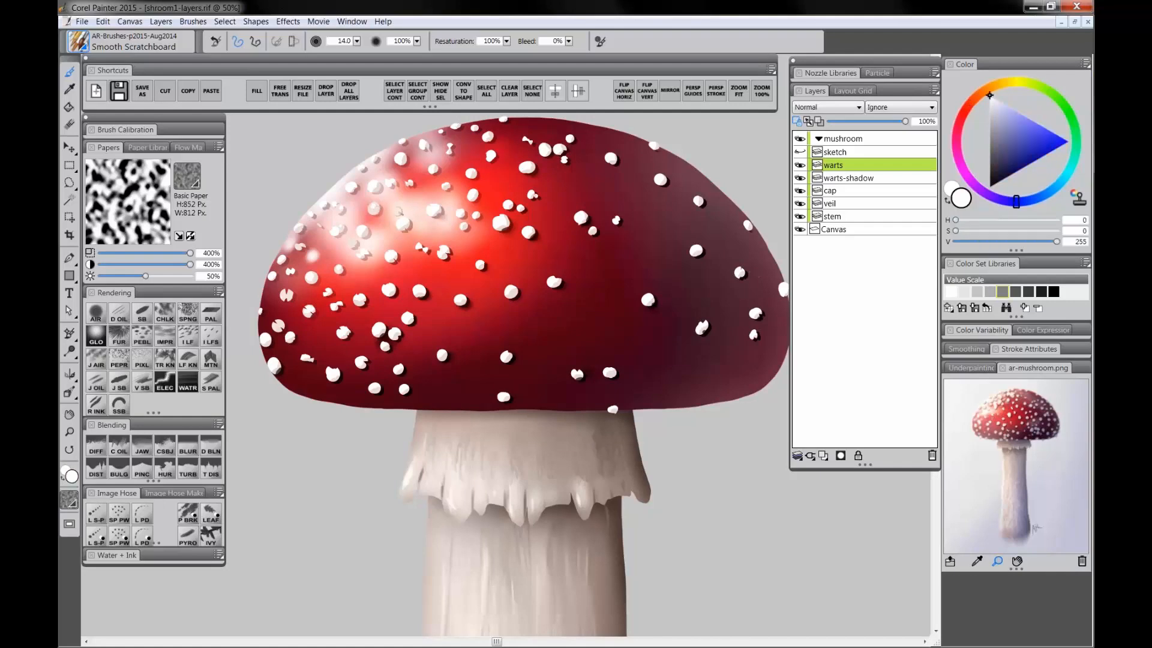
{"action": "left_click", "coordinate": [345, 339]}
{"action": "left_click", "coordinate": [70, 432]}
{"action": "left_click", "coordinate": [474, 417], "text": "alt"}
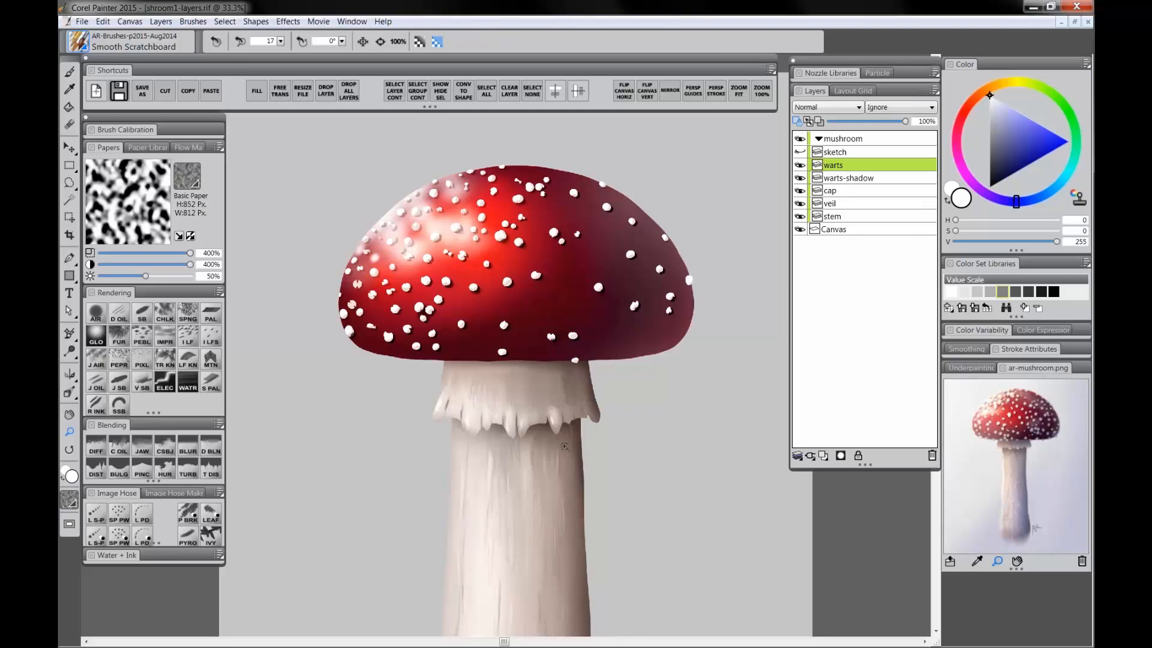
{"action": "left_click", "coordinate": [548, 296]}
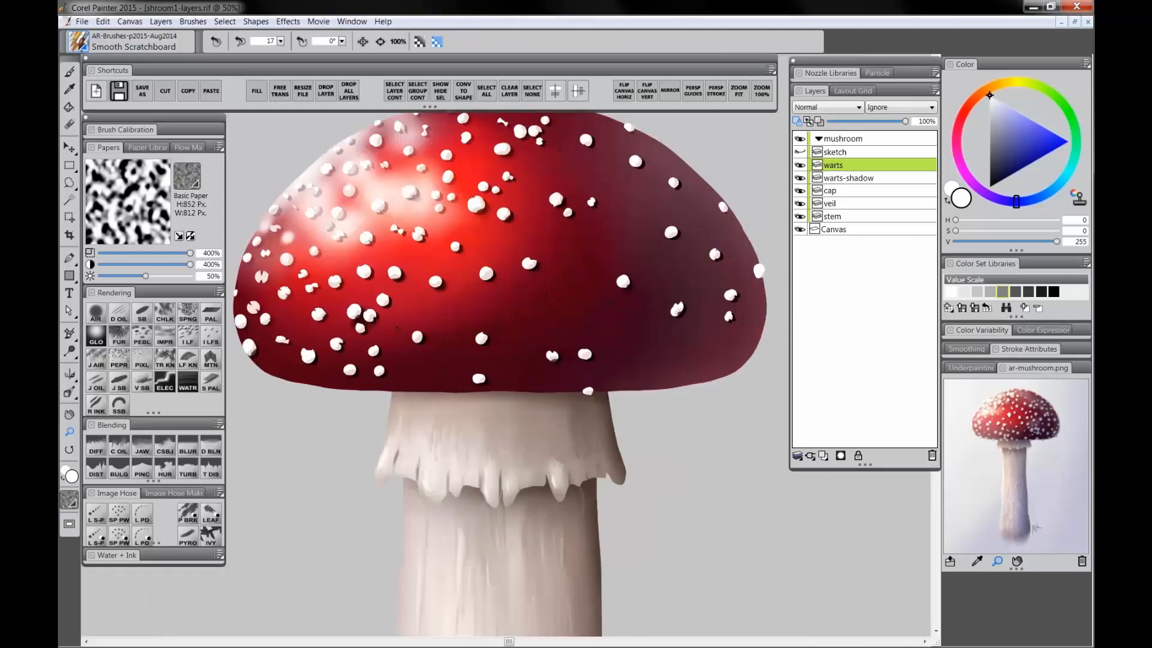
{"action": "key", "text": "b"}
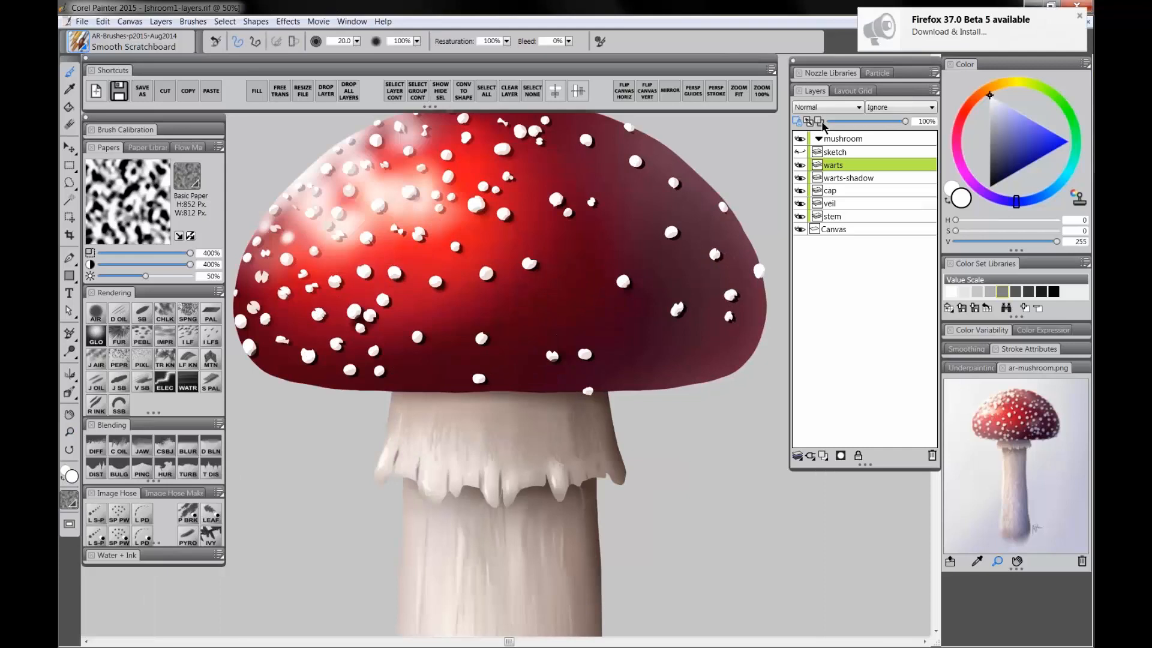
{"action": "left_click", "coordinate": [1079, 17]}
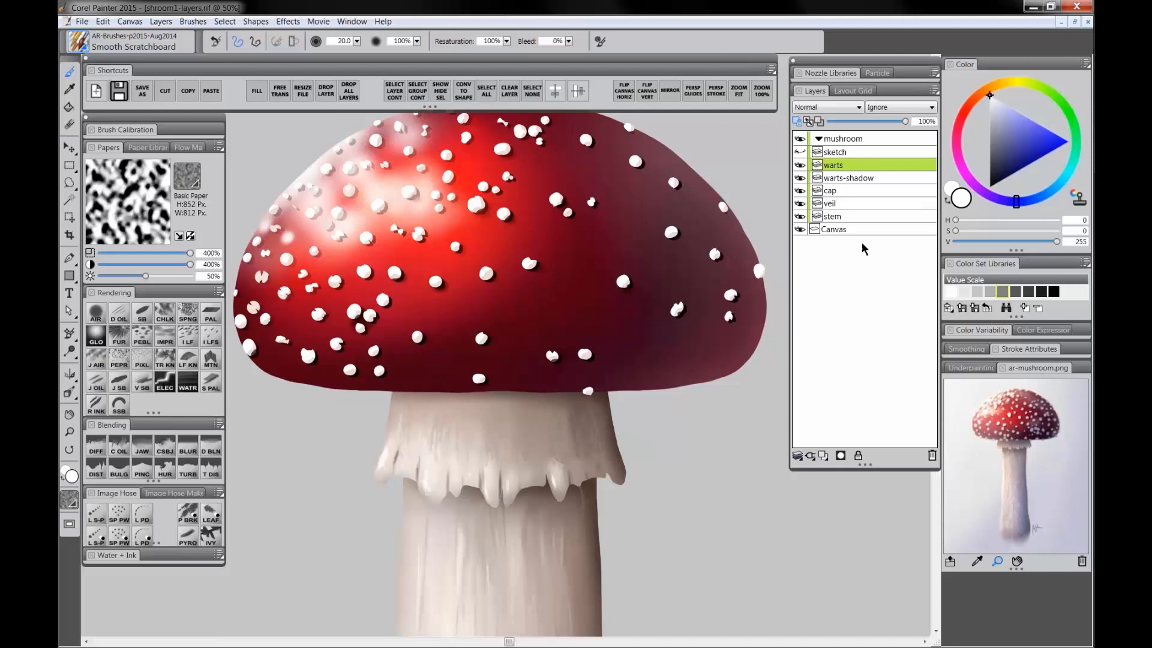
{"action": "left_click", "coordinate": [825, 455]}
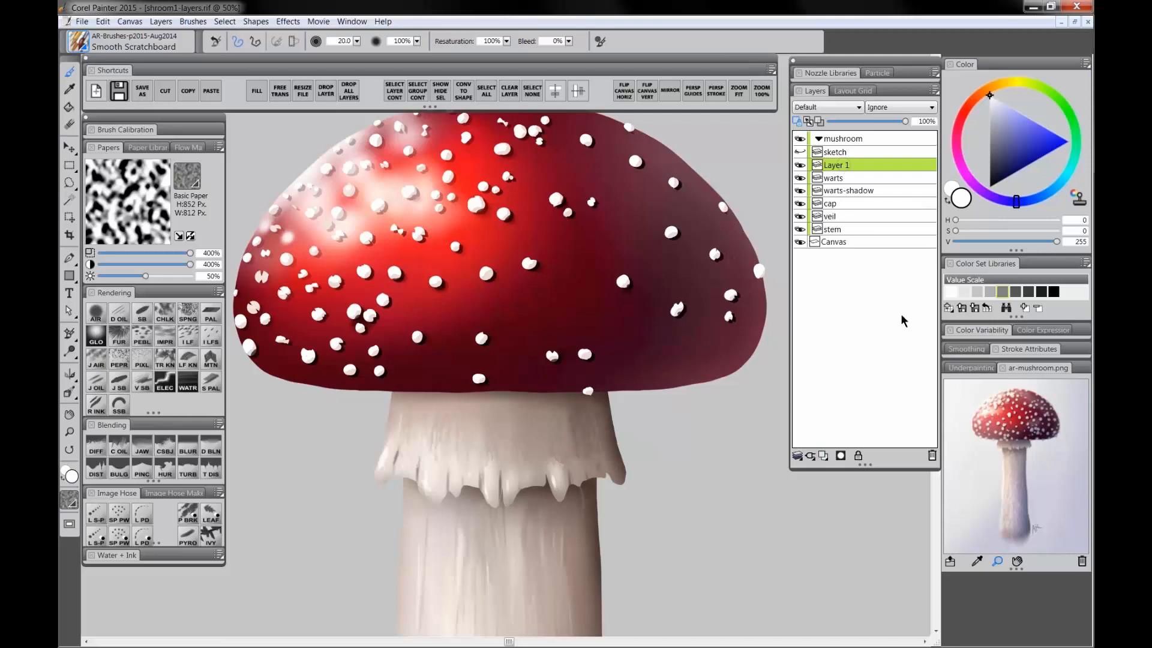
{"action": "left_click", "coordinate": [932, 455]}
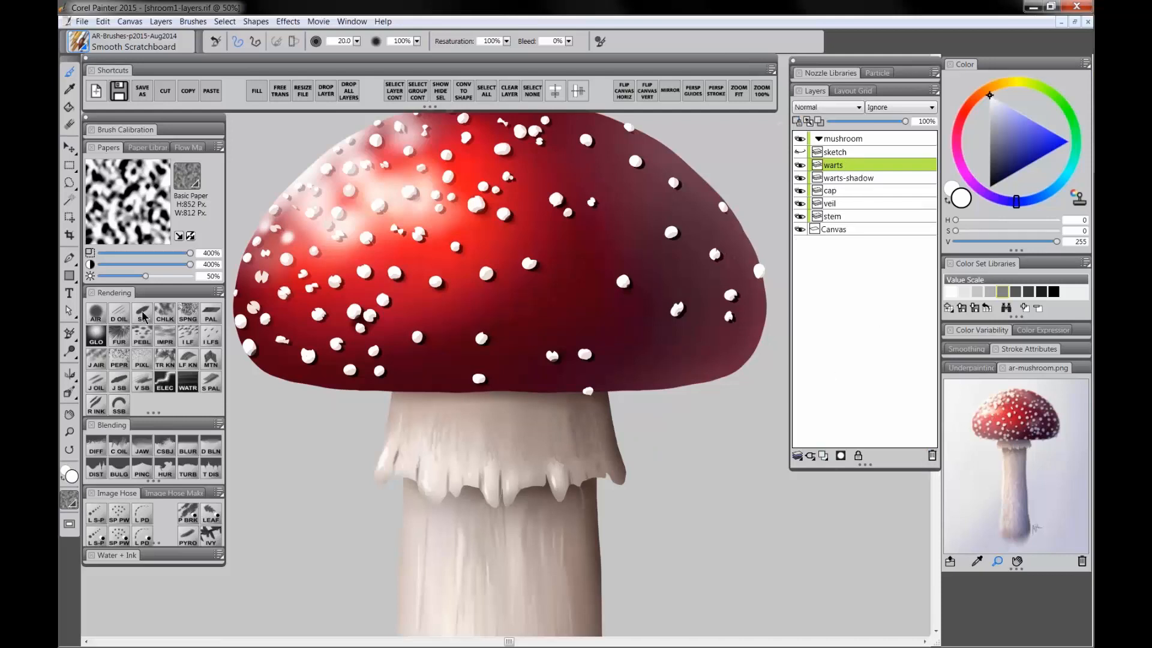
Step: Try painting extra white warts on the cap's right side, then undo those strokes
{"action": "left_click", "coordinate": [533, 296]}
{"action": "mouse_move", "coordinate": [518, 330]}
{"action": "left_mouse_down"}
{"action": "mouse_move", "coordinate": [571, 293]}
{"action": "mouse_move", "coordinate": [572, 252]}
{"action": "mouse_move", "coordinate": [589, 245]}
{"action": "mouse_move", "coordinate": [598, 304]}
{"action": "mouse_move", "coordinate": [547, 299]}
{"action": "left_mouse_up"}
{"action": "key", "text": "ctrl+z"}
{"action": "left_click_drag", "start_coordinate": [568, 286], "coordinate": [569, 286]}
{"action": "left_click", "coordinate": [571, 305]}
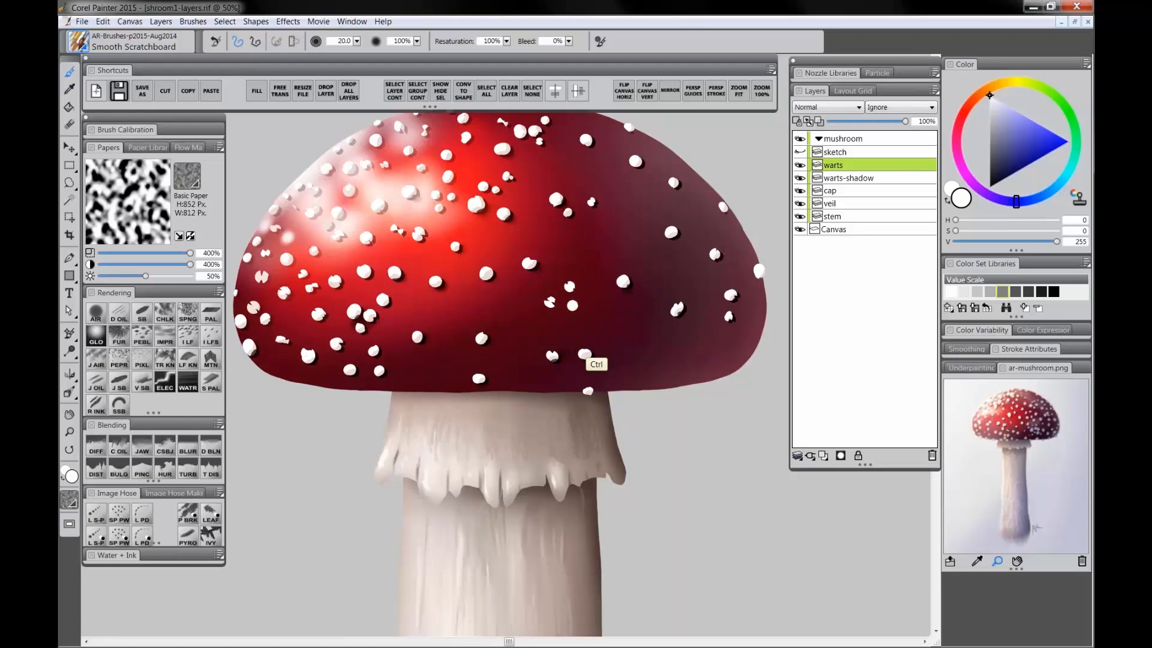
{"action": "key", "text": "ctrl+z"}
{"action": "key", "text": "ctrl+z"}
{"action": "key", "text": "ctrl+z"}
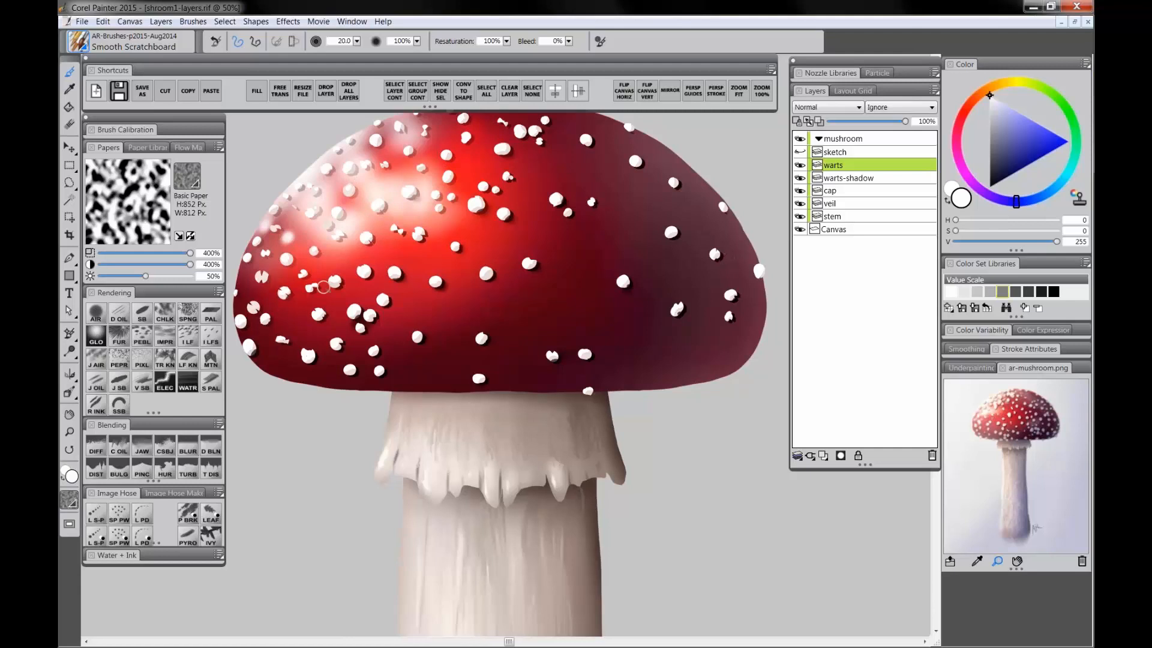
{"action": "left_click", "coordinate": [69, 432]}
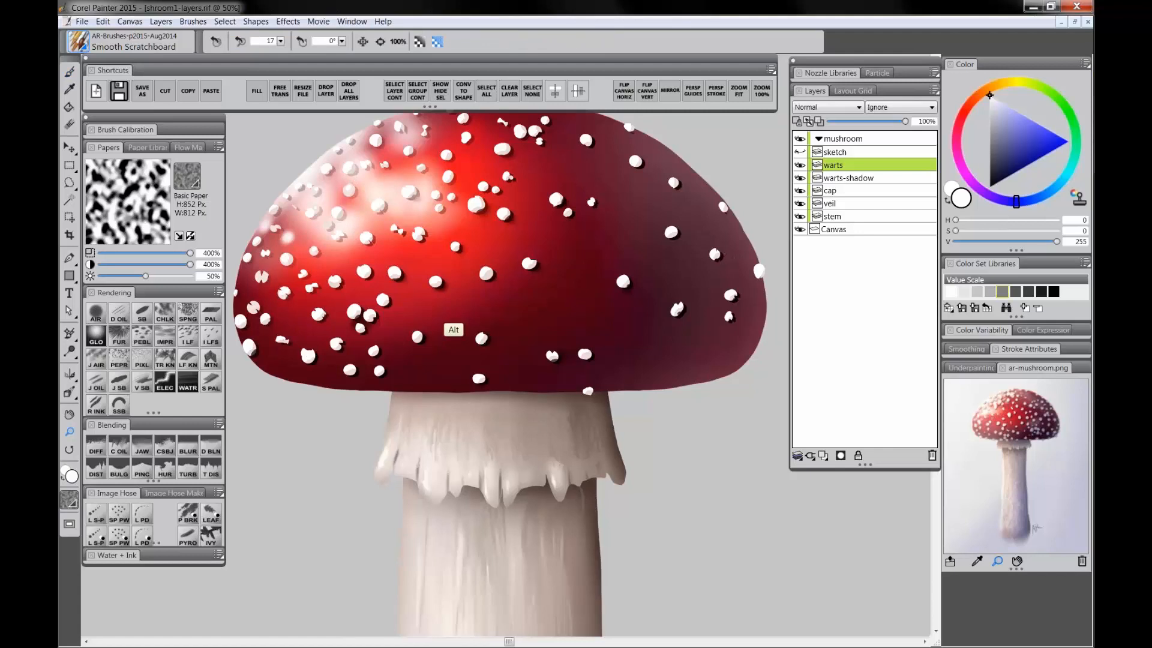
{"action": "left_click", "coordinate": [457, 318], "text": "alt"}
{"action": "left_click", "coordinate": [462, 319], "text": "alt"}
{"action": "left_click", "coordinate": [464, 320], "text": "alt"}
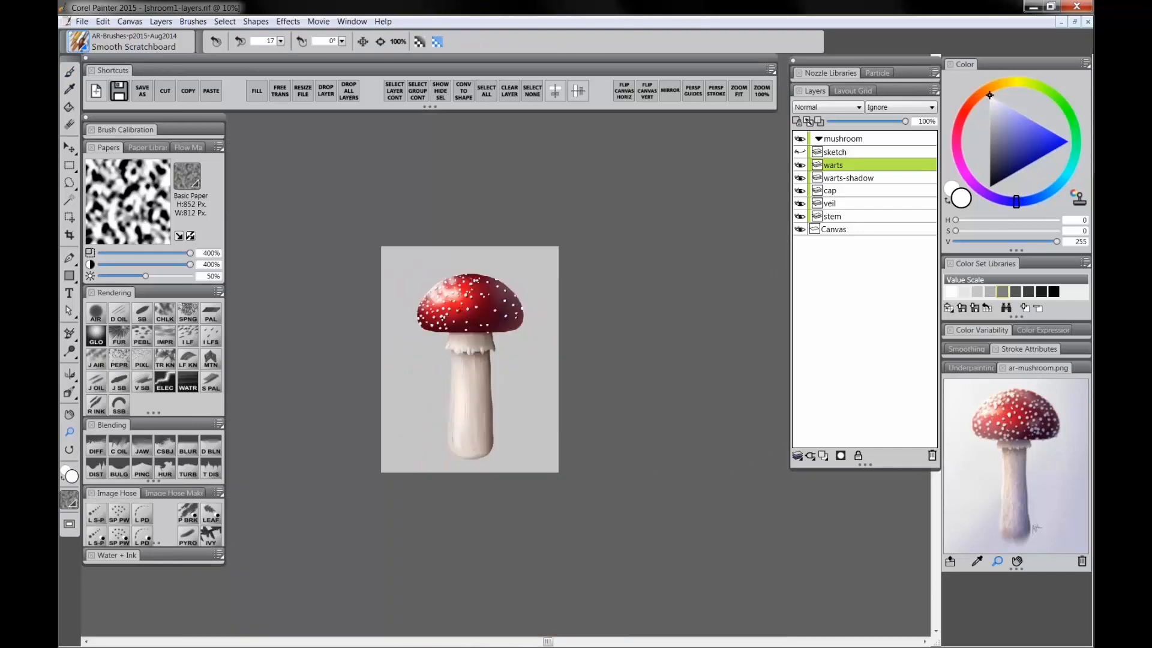
{"action": "left_click", "coordinate": [465, 316]}
{"action": "left_click", "coordinate": [466, 318]}
{"action": "left_click", "coordinate": [468, 321]}
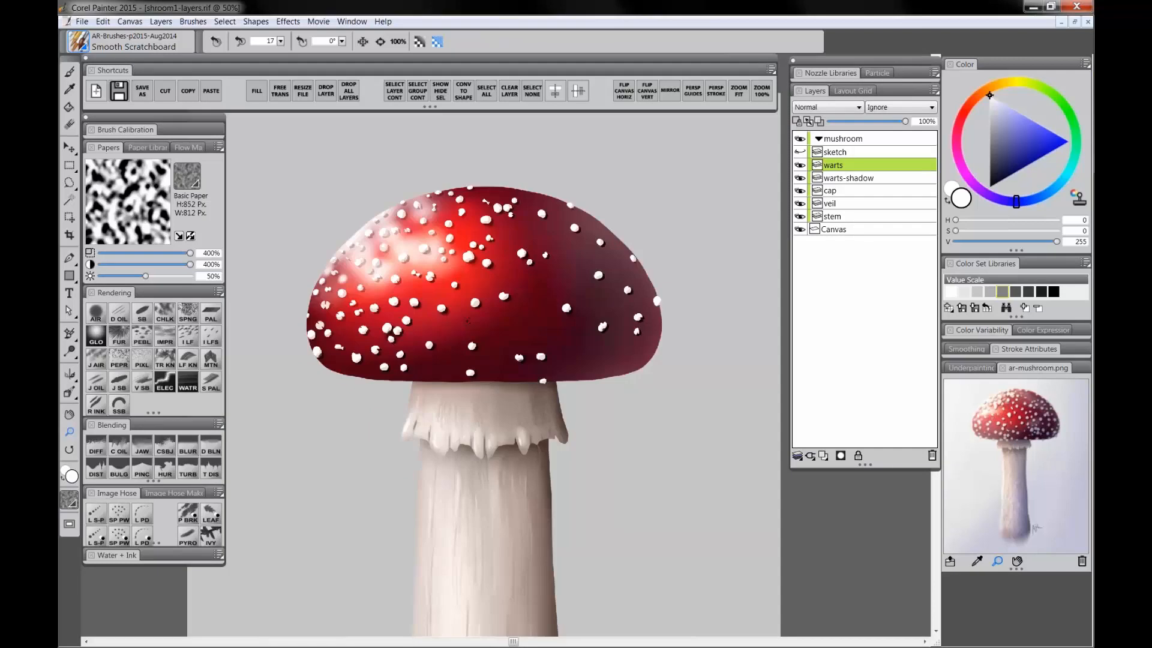
{"action": "left_click", "coordinate": [467, 320]}
{"action": "left_click_drag", "start_coordinate": [467, 321], "coordinate": [491, 336]}
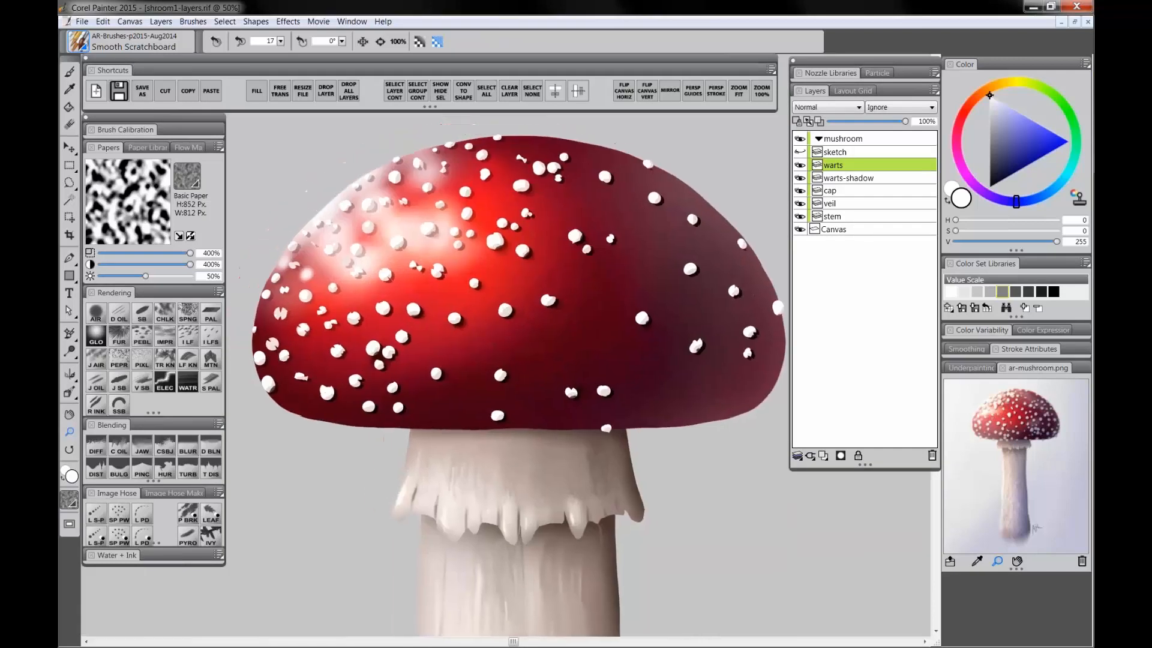
{"action": "left_click", "coordinate": [140, 314]}
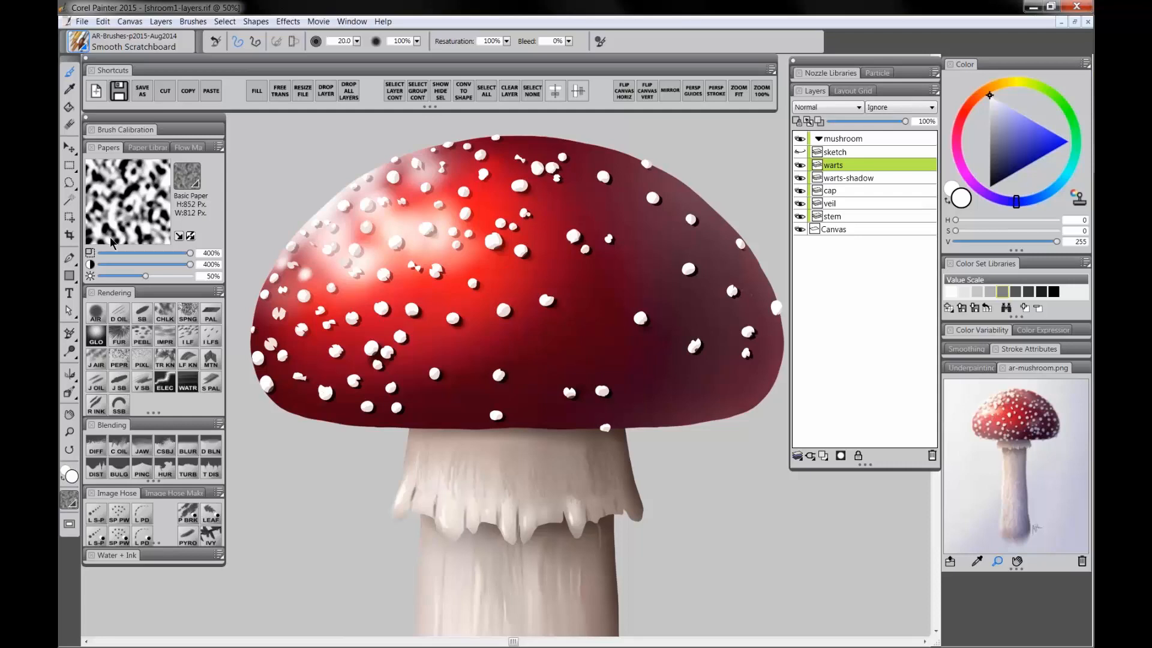
{"action": "left_click", "coordinate": [69, 165]}
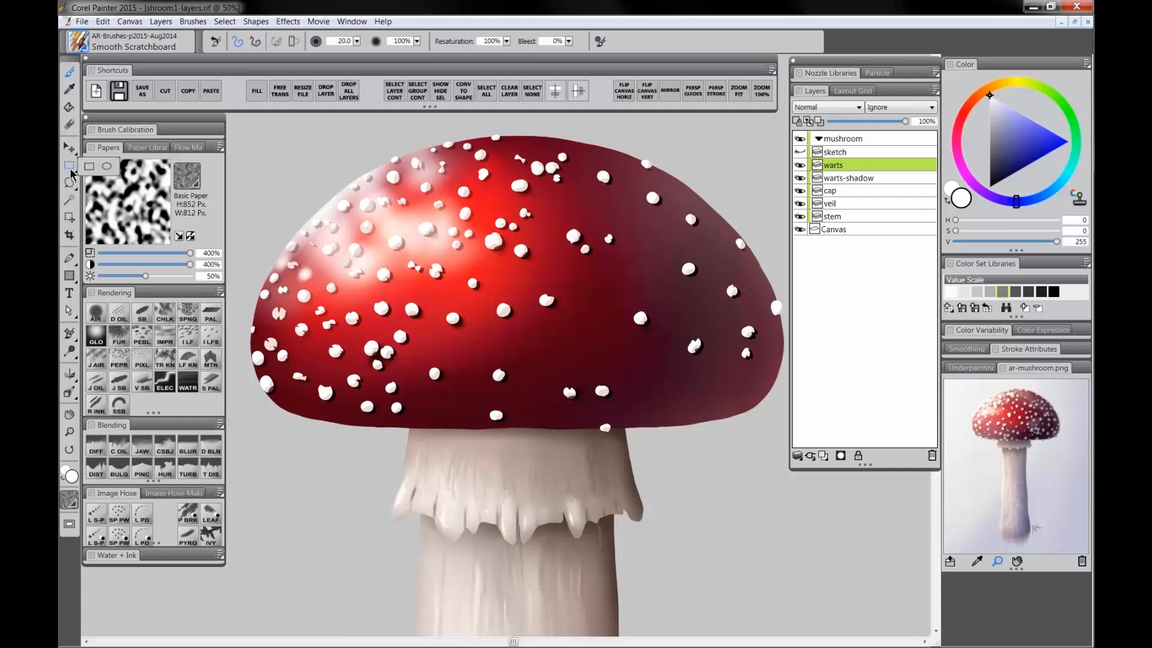
{"action": "left_click", "coordinate": [107, 169]}
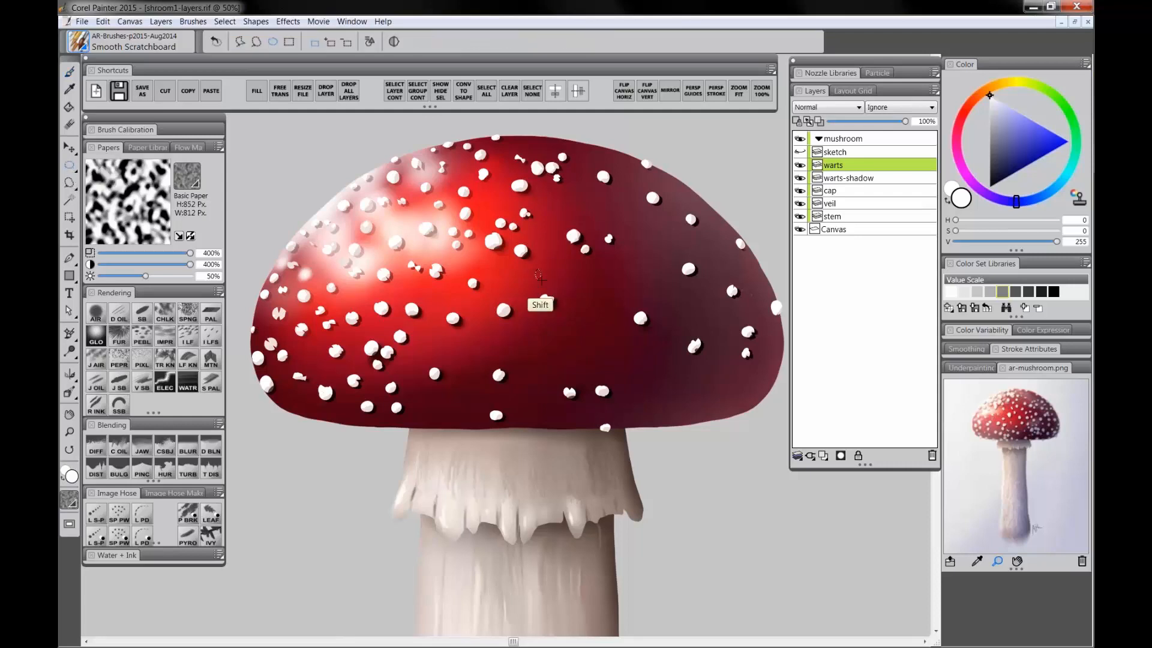
{"action": "left_click_drag", "start_coordinate": [558, 267], "coordinate": [658, 257]}
{"action": "left_click_drag", "start_coordinate": [635, 209], "coordinate": [645, 221]}
{"action": "left_click_drag", "start_coordinate": [671, 236], "coordinate": [673, 238]}
Step: Try brushing white strokes across the cap on a new layer, then undo them and delete that layer
{"action": "left_click", "coordinate": [70, 431]}
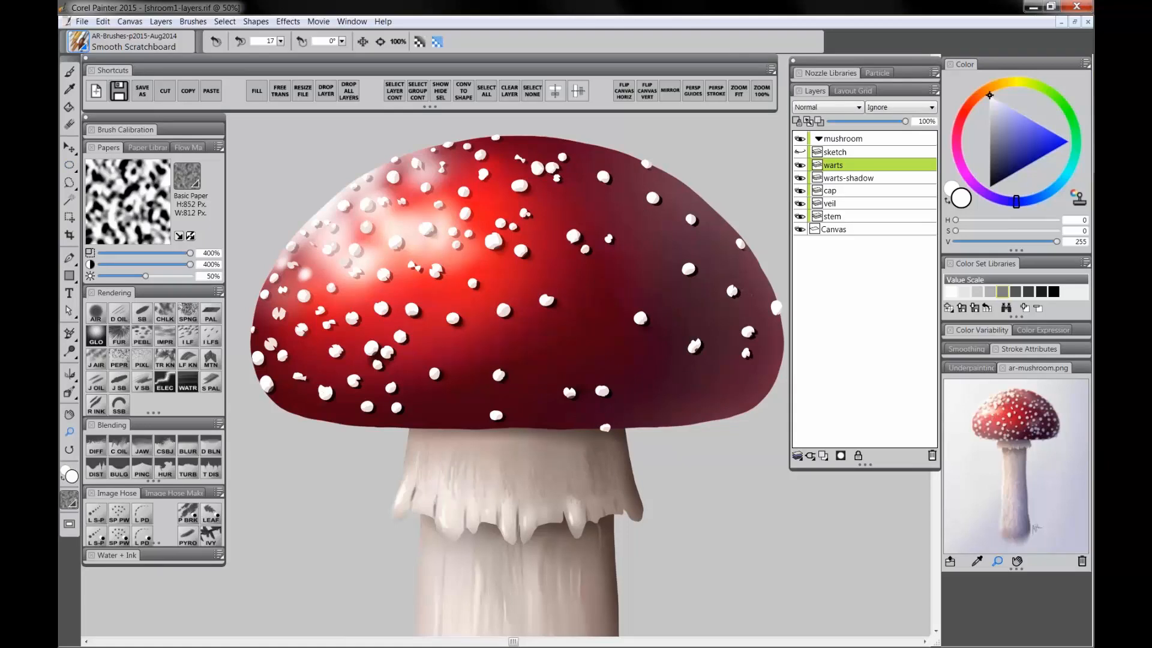
{"action": "left_click_drag", "start_coordinate": [533, 459], "coordinate": [519, 372]}
{"action": "left_click", "coordinate": [555, 408], "text": "alt"}
{"action": "left_click", "coordinate": [557, 415], "text": "alt"}
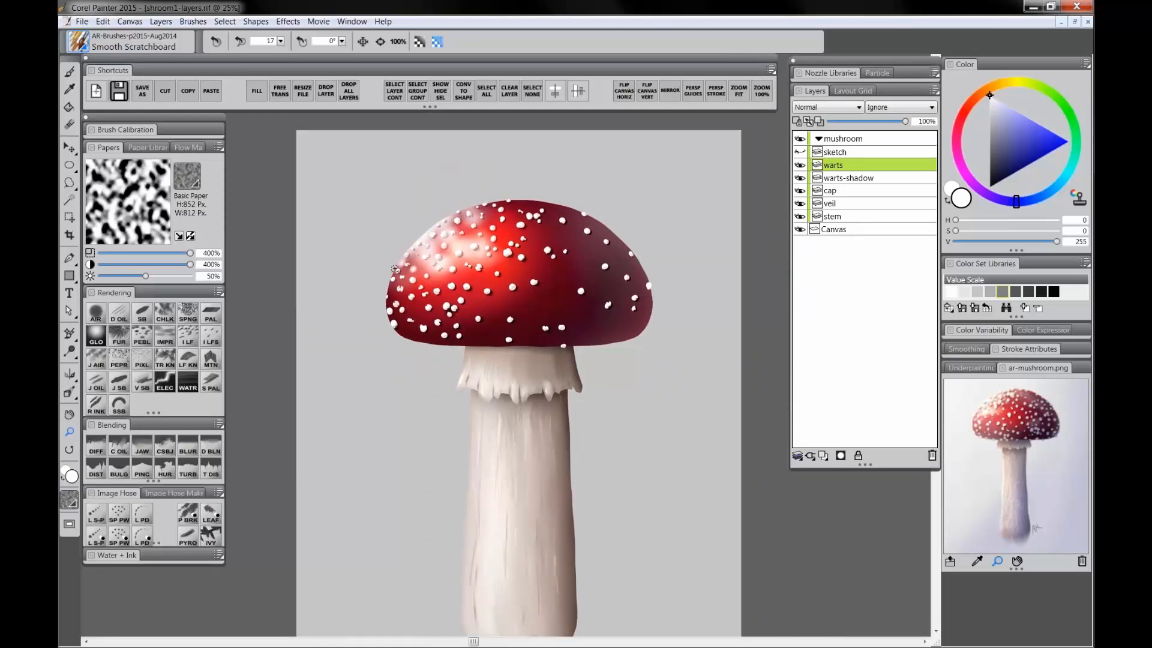
{"action": "left_click", "coordinate": [145, 315]}
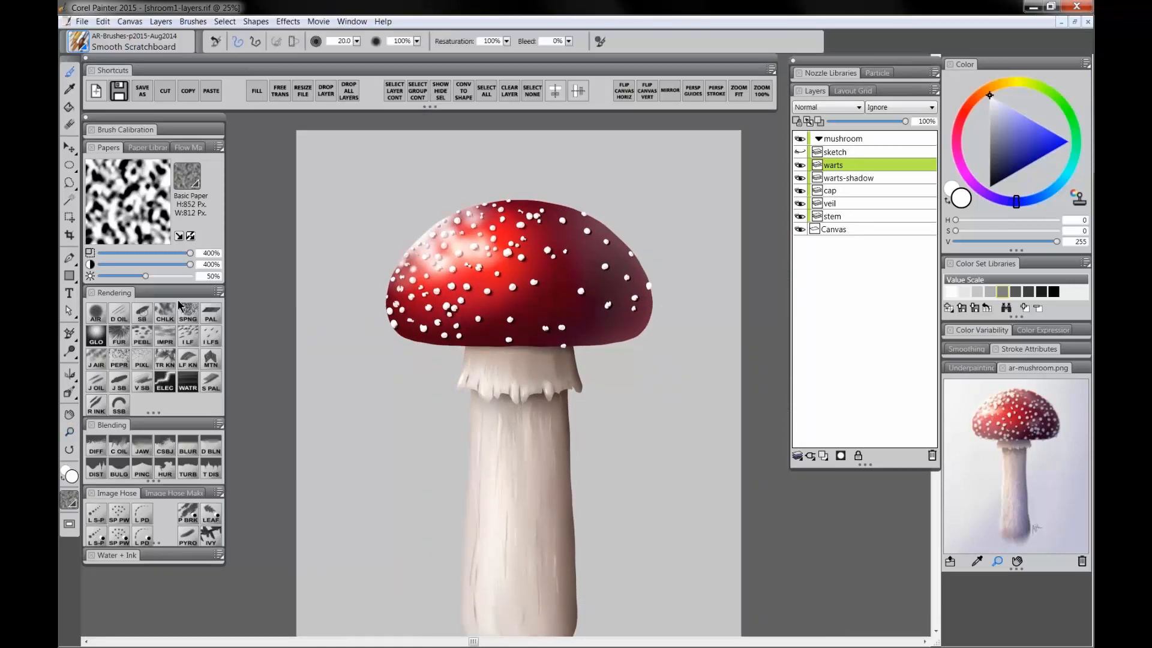
{"action": "left_click", "coordinate": [823, 455]}
{"action": "left_click_drag", "start_coordinate": [585, 182], "coordinate": [594, 198], "text": "ctrl+alt"}
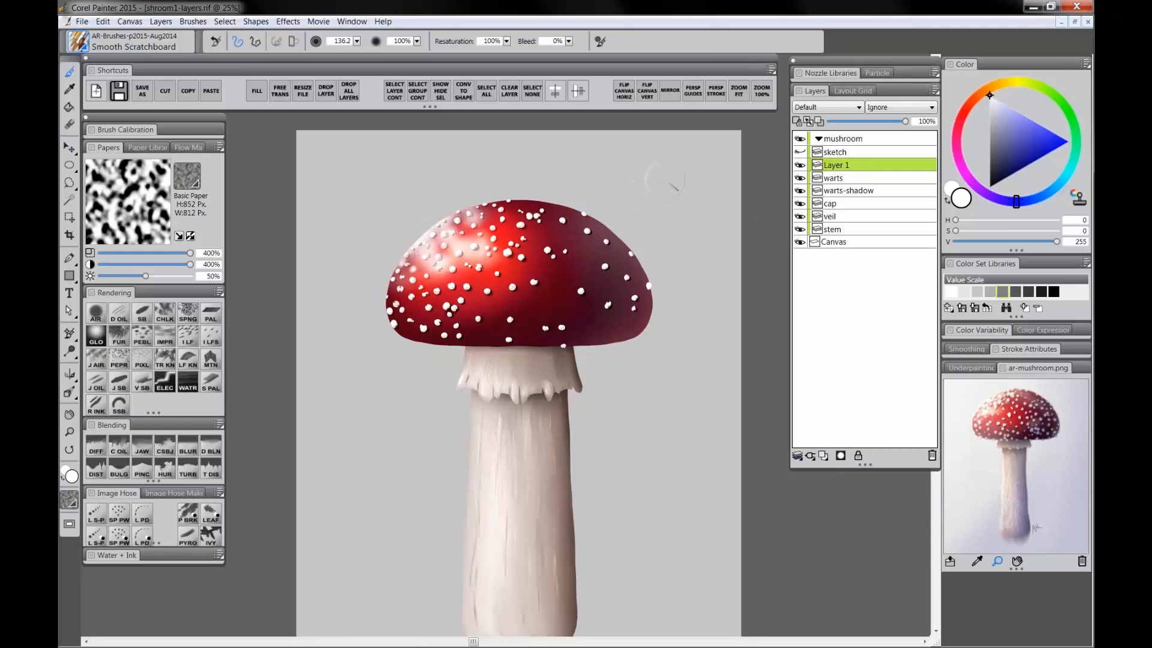
{"action": "mouse_move", "coordinate": [663, 180]}
{"action": "left_mouse_down"}
{"action": "mouse_move", "coordinate": [631, 197]}
{"action": "mouse_move", "coordinate": [557, 277]}
{"action": "mouse_move", "coordinate": [461, 318]}
{"action": "left_mouse_up"}
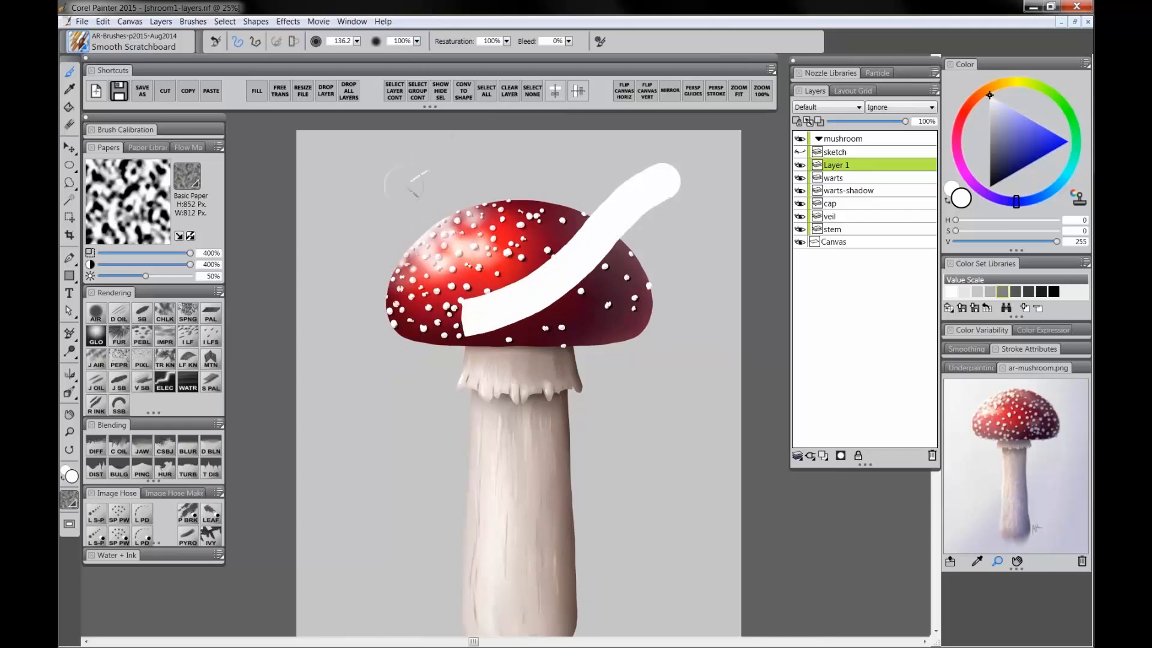
{"action": "mouse_move", "coordinate": [404, 184]}
{"action": "left_mouse_down"}
{"action": "mouse_move", "coordinate": [397, 191]}
{"action": "mouse_move", "coordinate": [432, 192]}
{"action": "mouse_move", "coordinate": [477, 175]}
{"action": "left_mouse_up"}
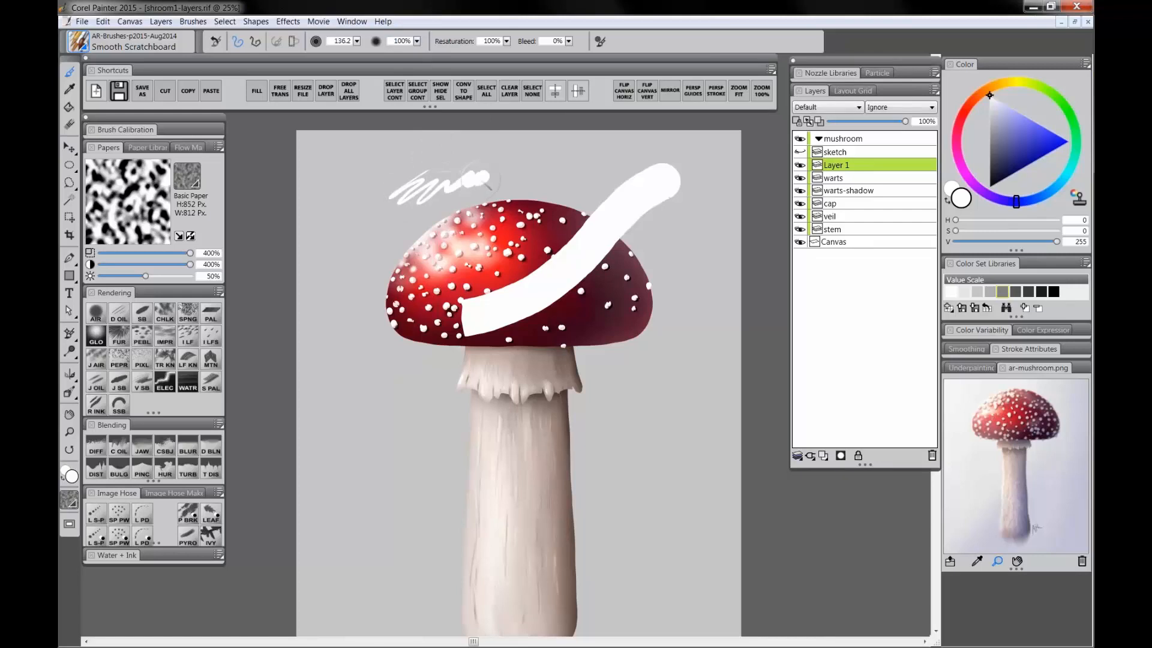
{"action": "key", "text": "ctrl+z"}
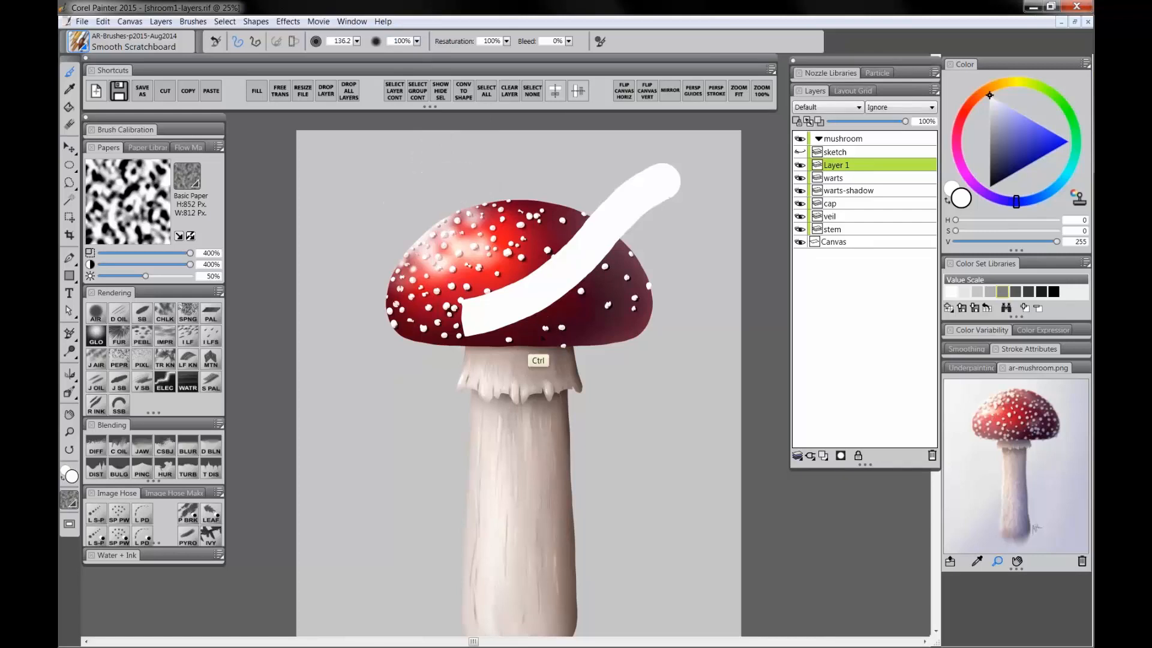
{"action": "key", "text": "ctrl+z"}
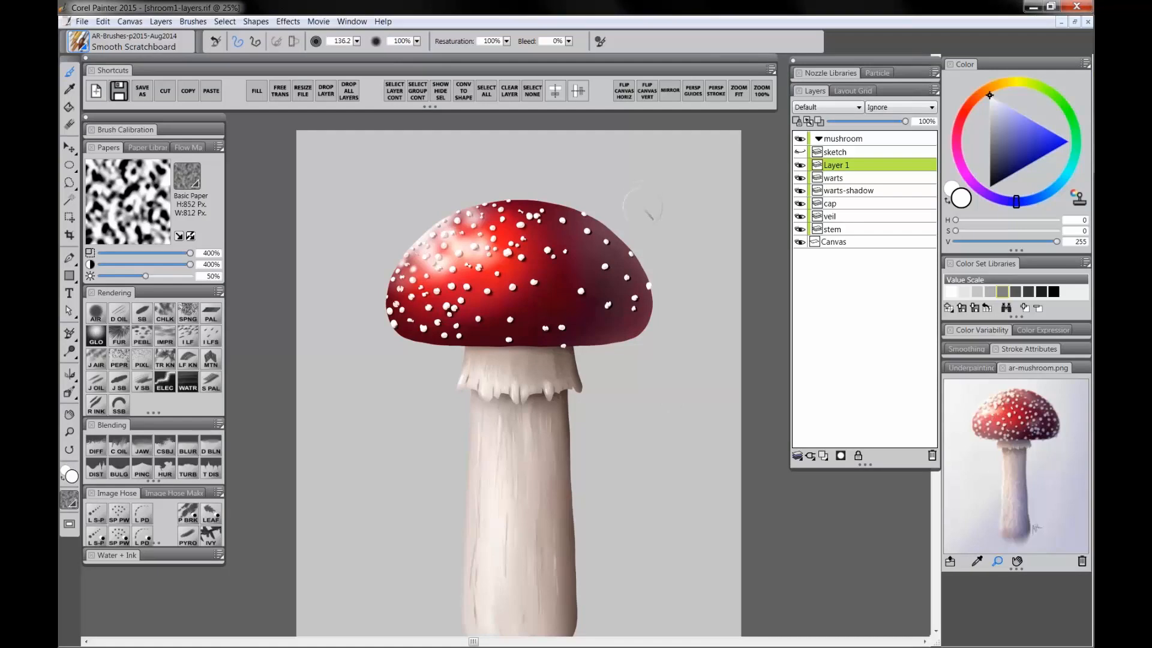
{"action": "mouse_move", "coordinate": [617, 174]}
{"action": "left_mouse_down"}
{"action": "mouse_move", "coordinate": [528, 249]}
{"action": "mouse_move", "coordinate": [523, 301]}
{"action": "left_mouse_up"}
{"action": "key", "text": "m"}
{"action": "left_click", "coordinate": [584, 190]}
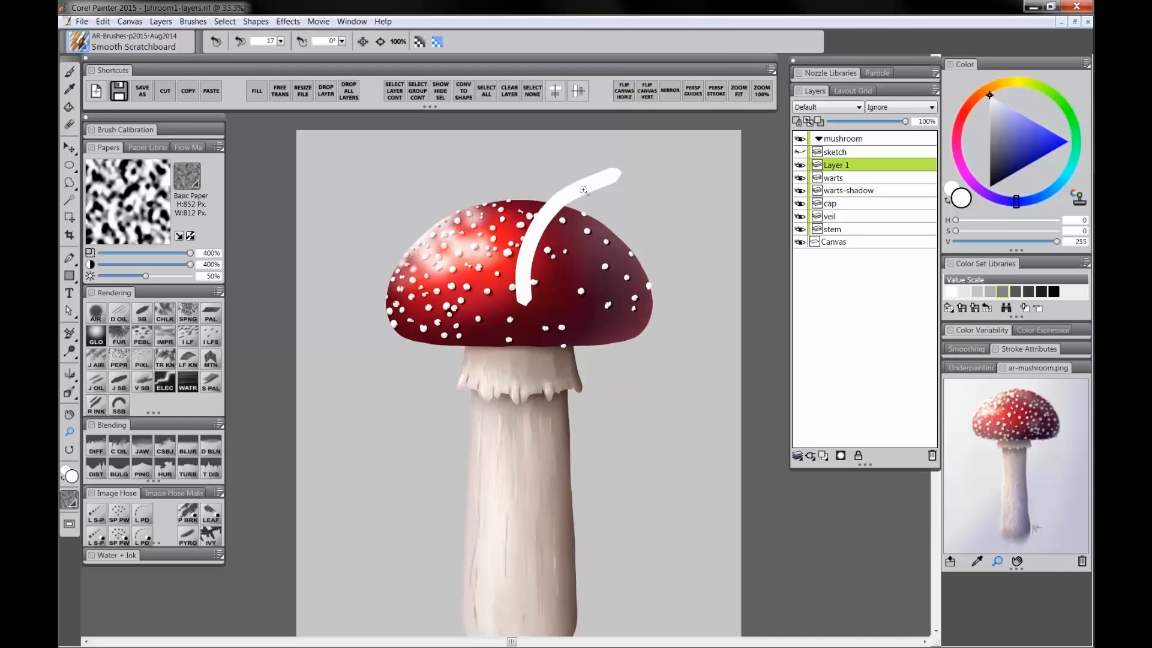
{"action": "left_click", "coordinate": [584, 189]}
{"action": "left_click", "coordinate": [576, 186]}
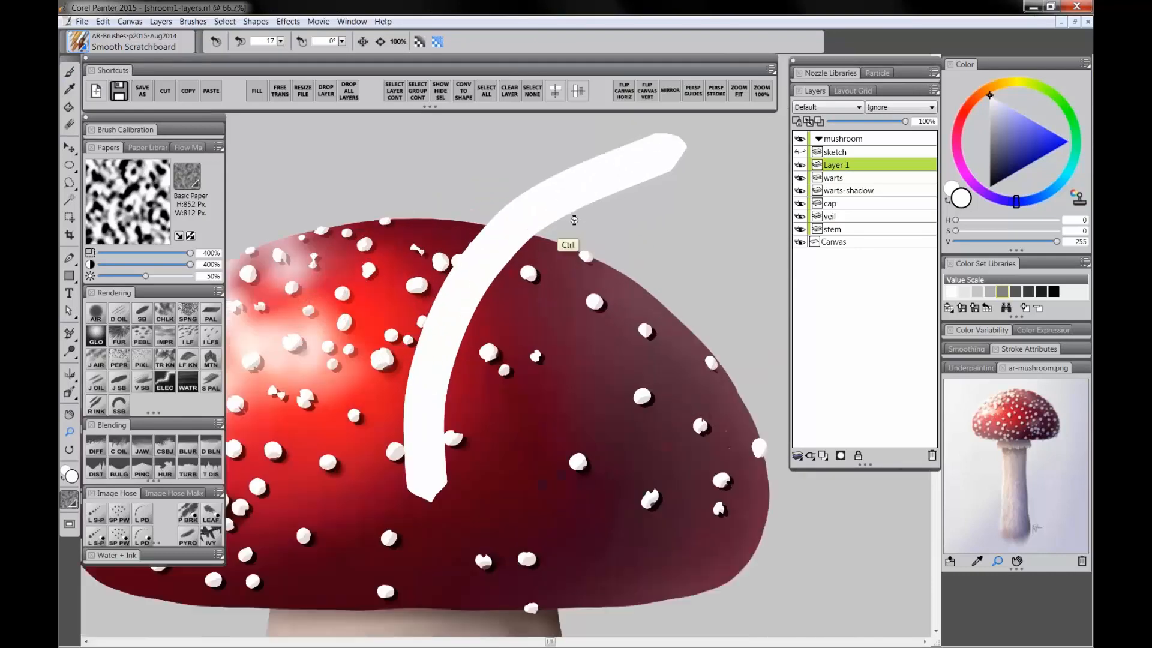
{"action": "key", "text": "ctrl+z"}
{"action": "key", "text": "alt"}
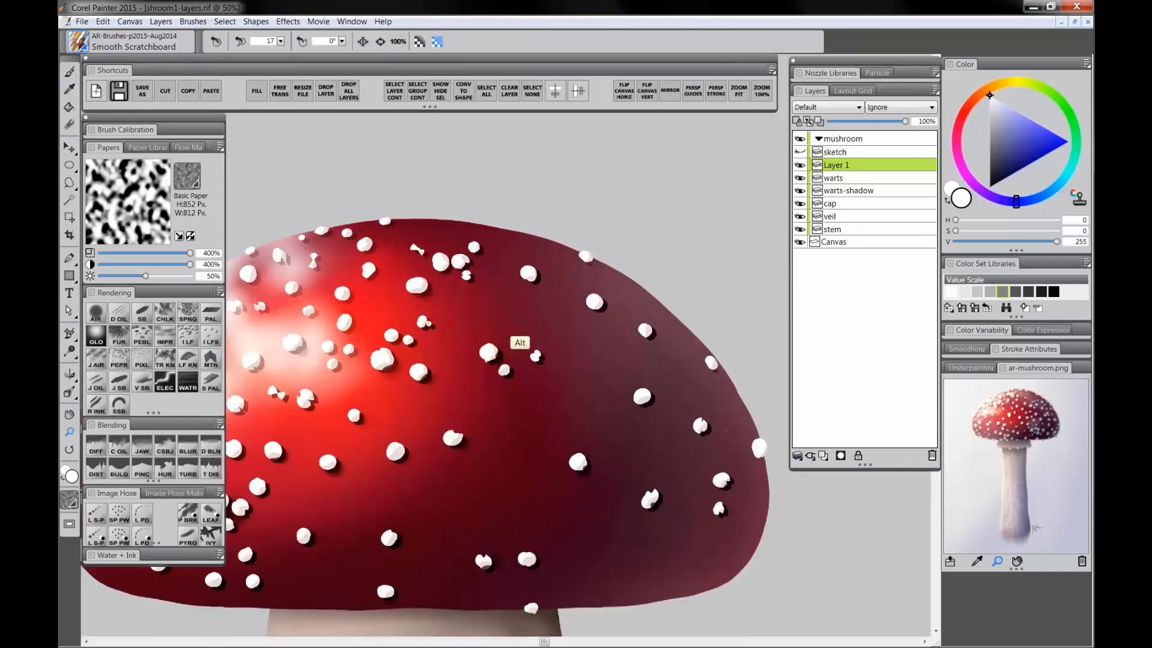
{"action": "left_click", "coordinate": [519, 318], "text": "alt"}
{"action": "left_click", "coordinate": [520, 317], "text": "alt"}
{"action": "left_click_drag", "start_coordinate": [548, 548], "coordinate": [567, 423]}
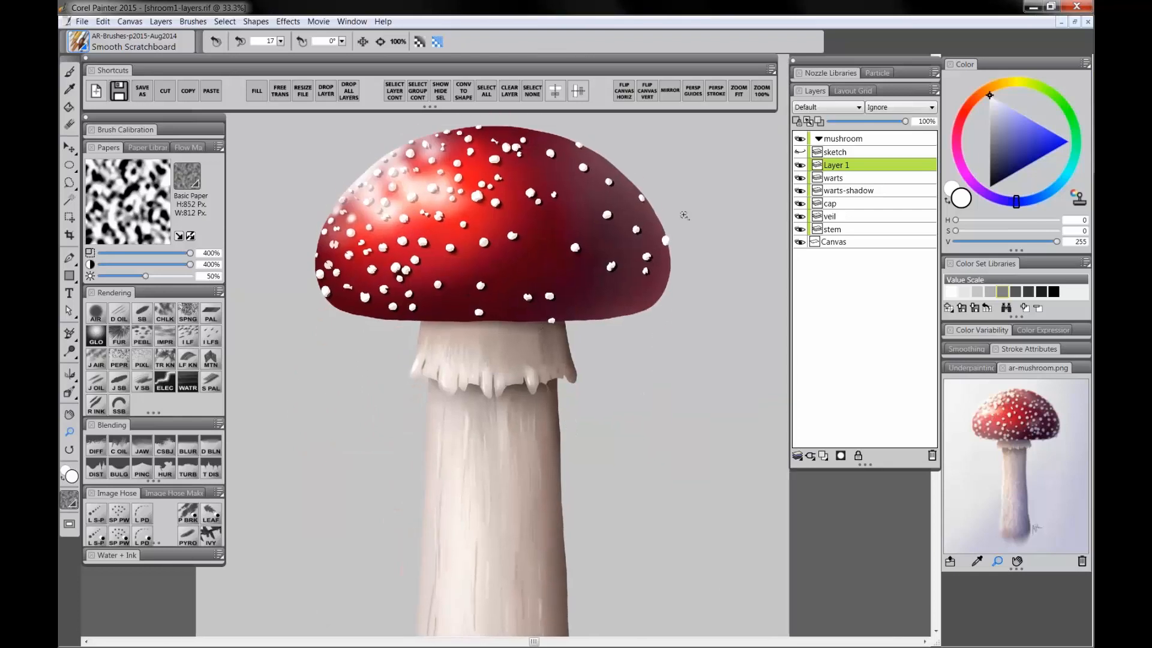
{"action": "left_click", "coordinate": [932, 455]}
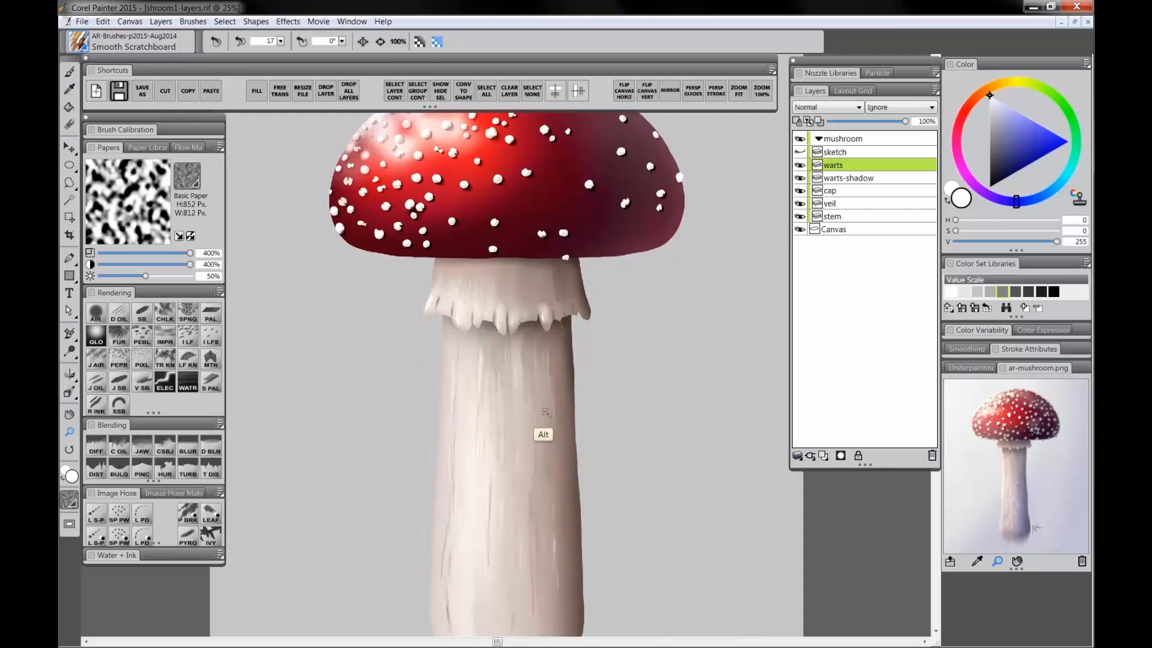
Step: Select the warts layer's entire content and apply a command from that layer's context menu
{"action": "left_click", "coordinate": [543, 438], "text": "alt"}
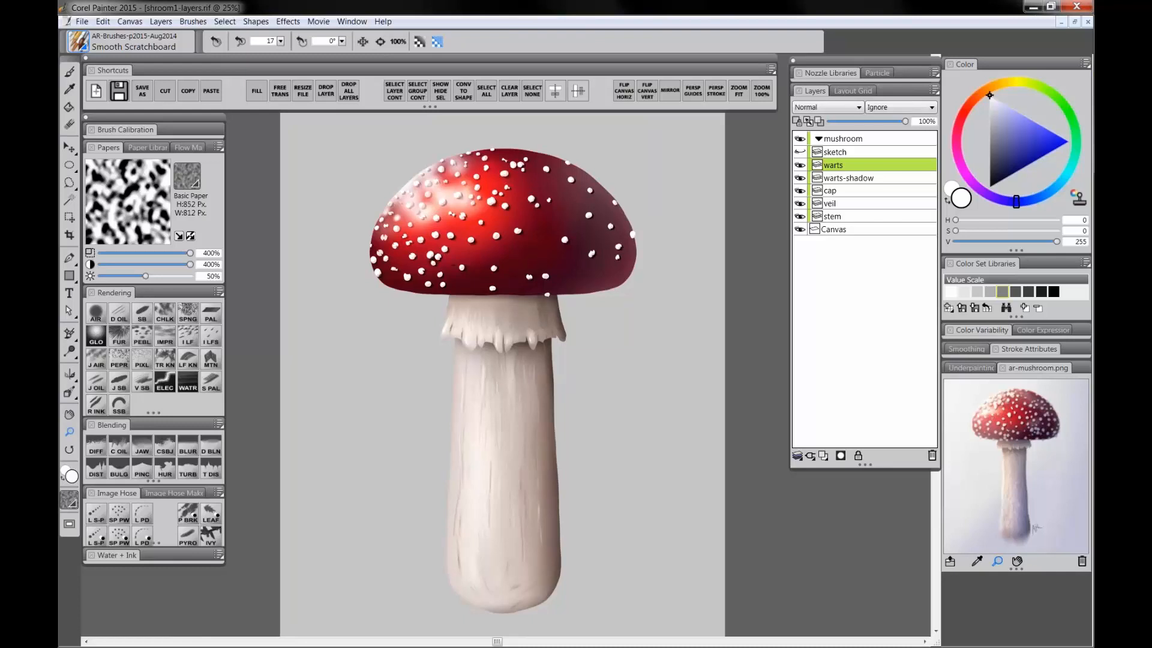
{"action": "left_click", "coordinate": [442, 170]}
{"action": "left_click", "coordinate": [395, 91]}
{"action": "right_click", "coordinate": [836, 164]}
{"action": "left_click", "coordinate": [893, 278]}
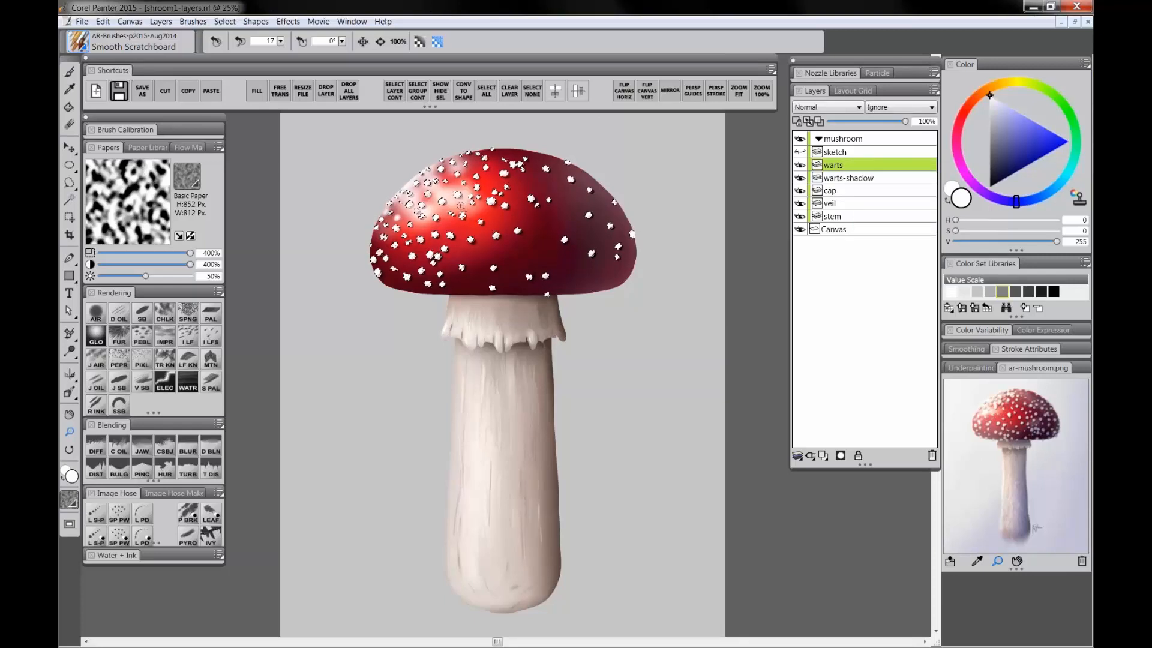
Step: Add a new layer above the warts layer and name it warts-tinting
{"action": "key", "text": "ctrl+plus"}
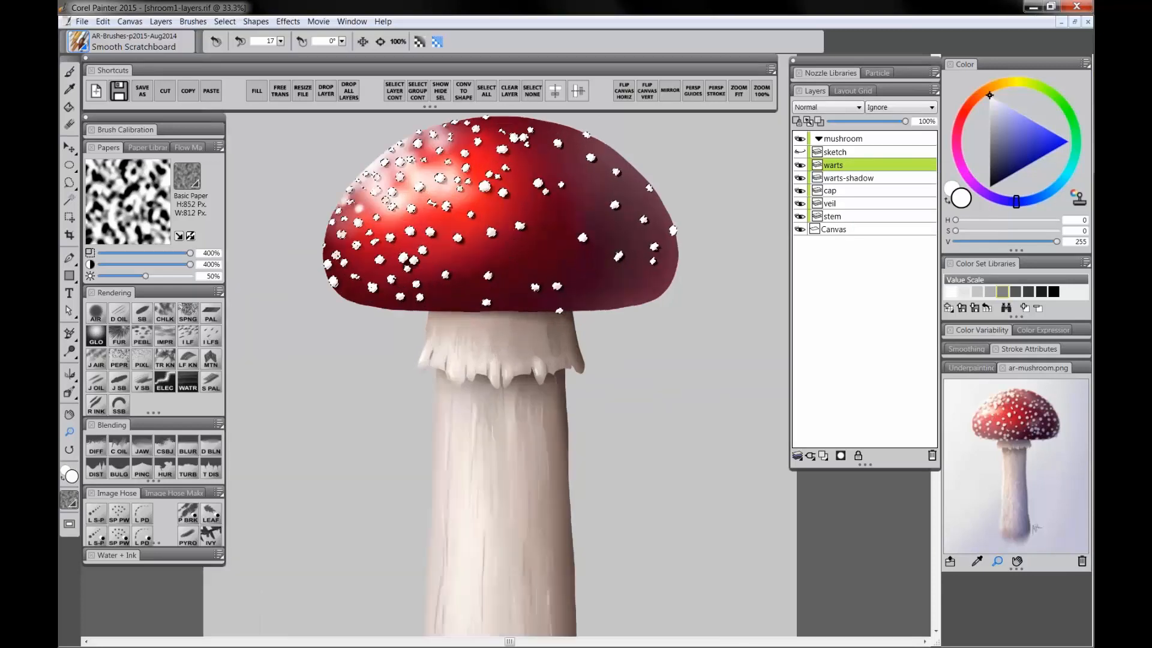
{"action": "left_click", "coordinate": [825, 456]}
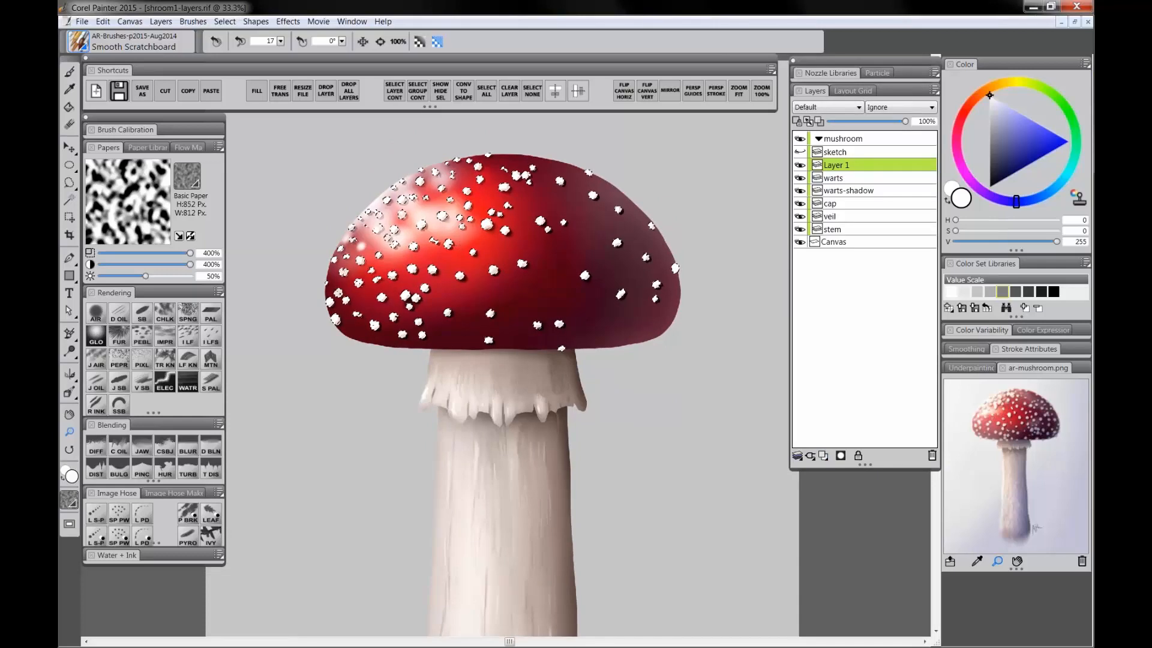
{"action": "double_click", "coordinate": [843, 166]}
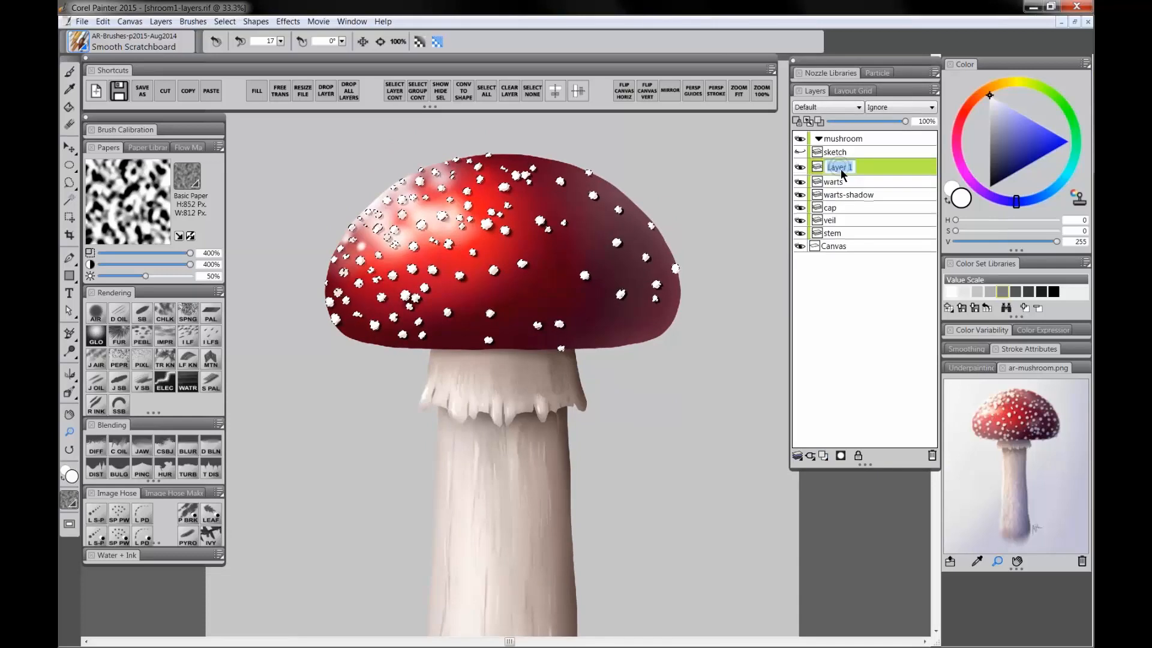
{"action": "type", "text": "warts"}
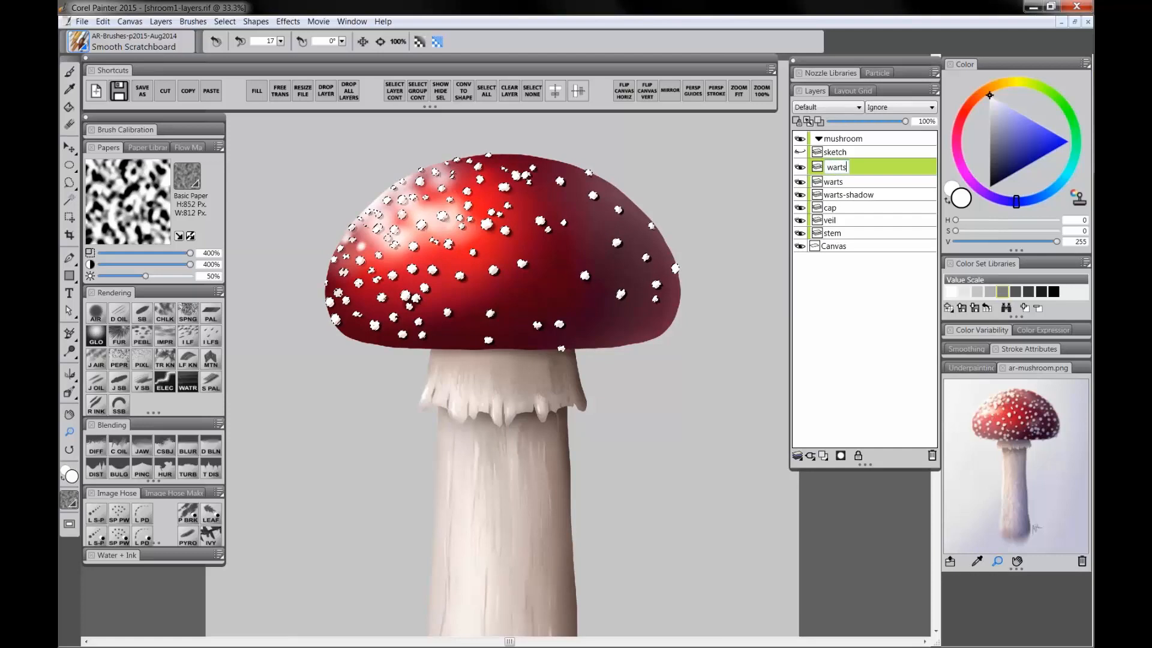
{"action": "type", "text": "-tinting"}
{"action": "key", "text": "Return"}
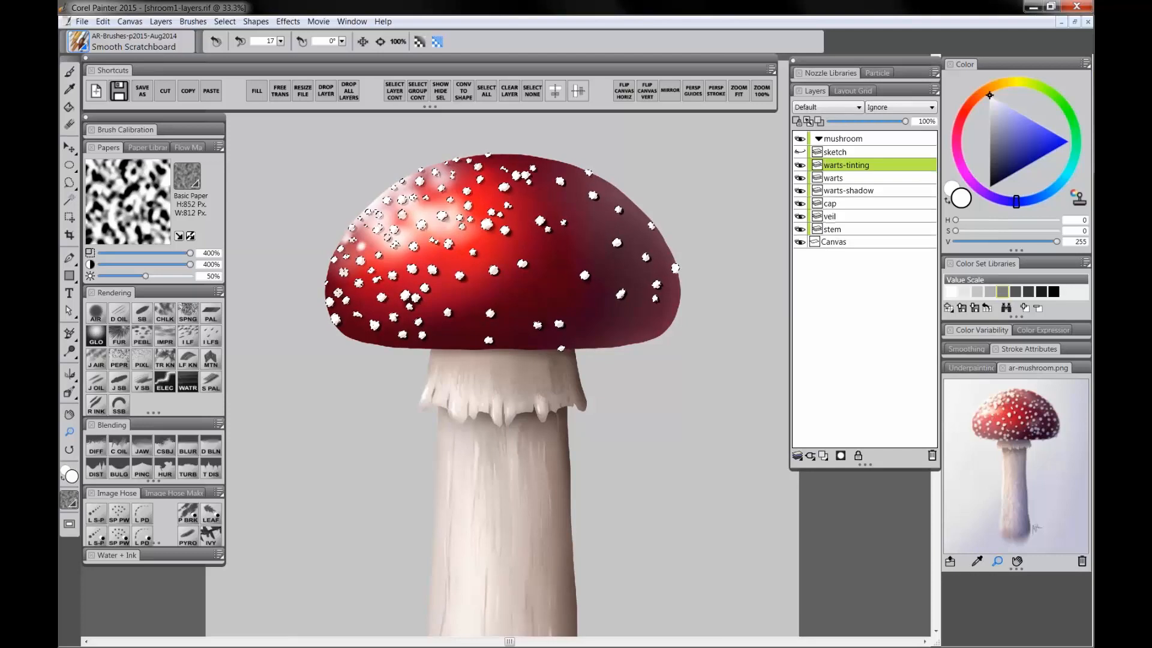
Step: Set the warts-tinting layer's blend mode to Multiply and hide the selection marquee
{"action": "left_click", "coordinate": [830, 108]}
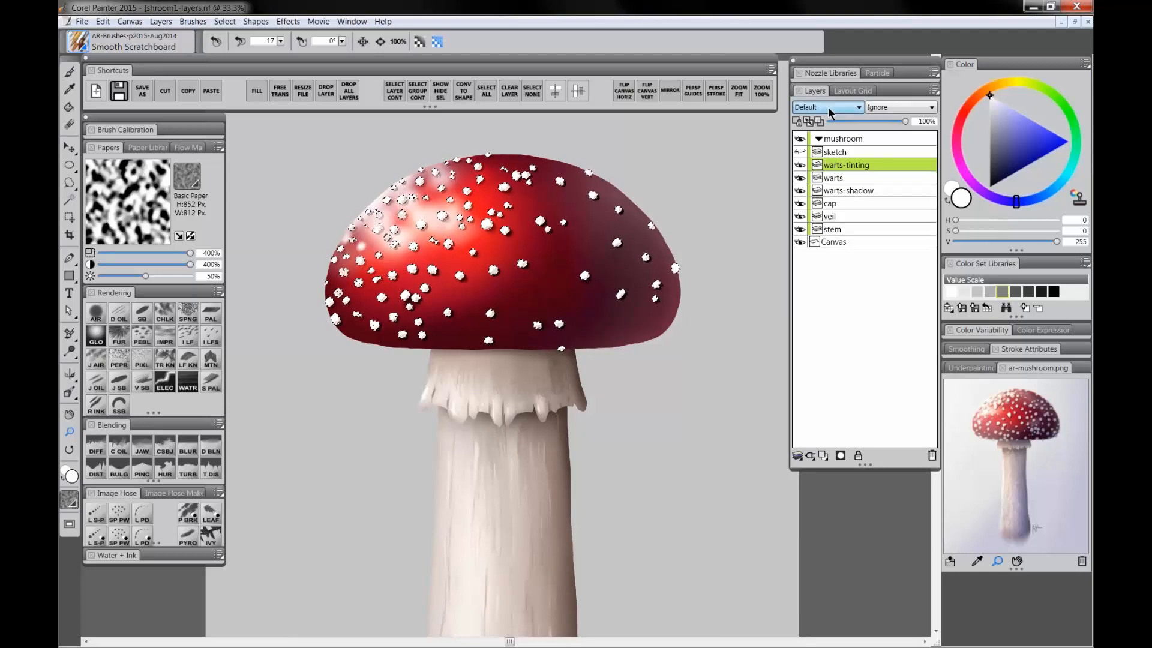
{"action": "left_click", "coordinate": [807, 207]}
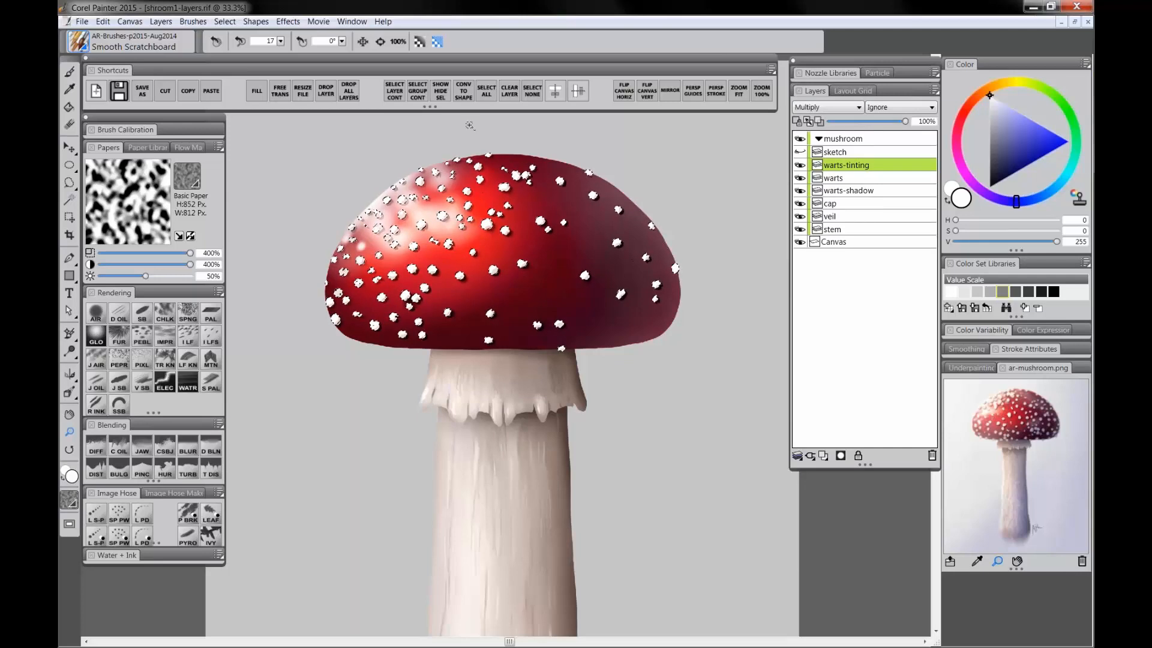
{"action": "left_click", "coordinate": [443, 91]}
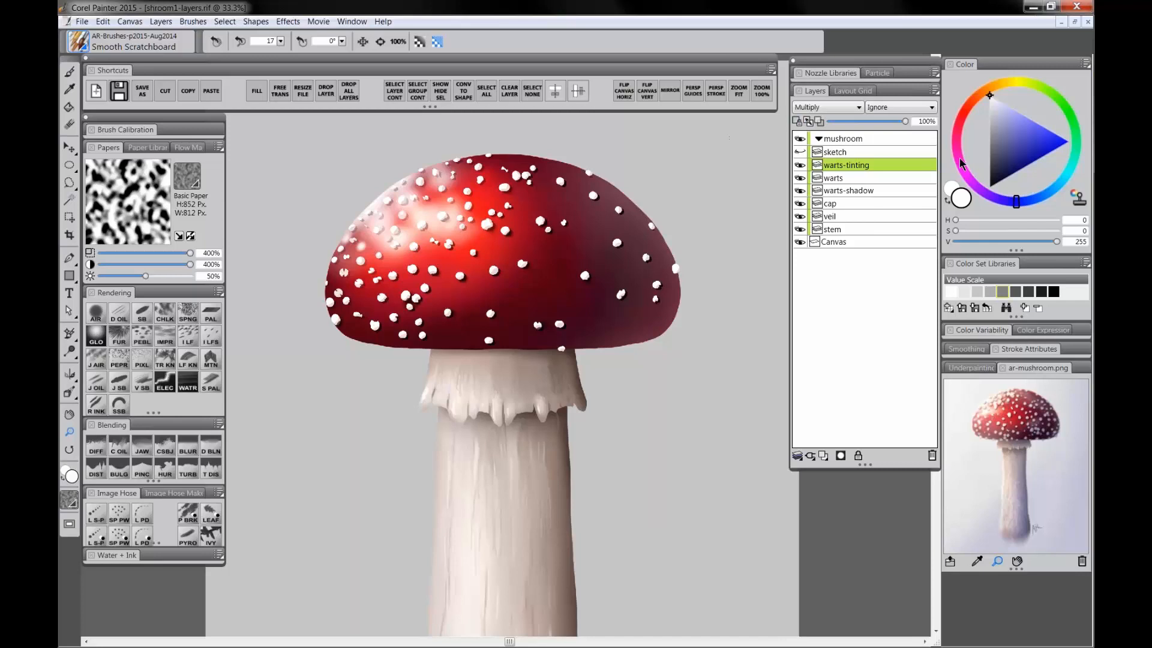
Step: Pick blue and the Digital Airbrush, try airbrushing over the warts, then undo the strokes
{"action": "left_click", "coordinate": [1053, 145]}
{"action": "left_click", "coordinate": [101, 315]}
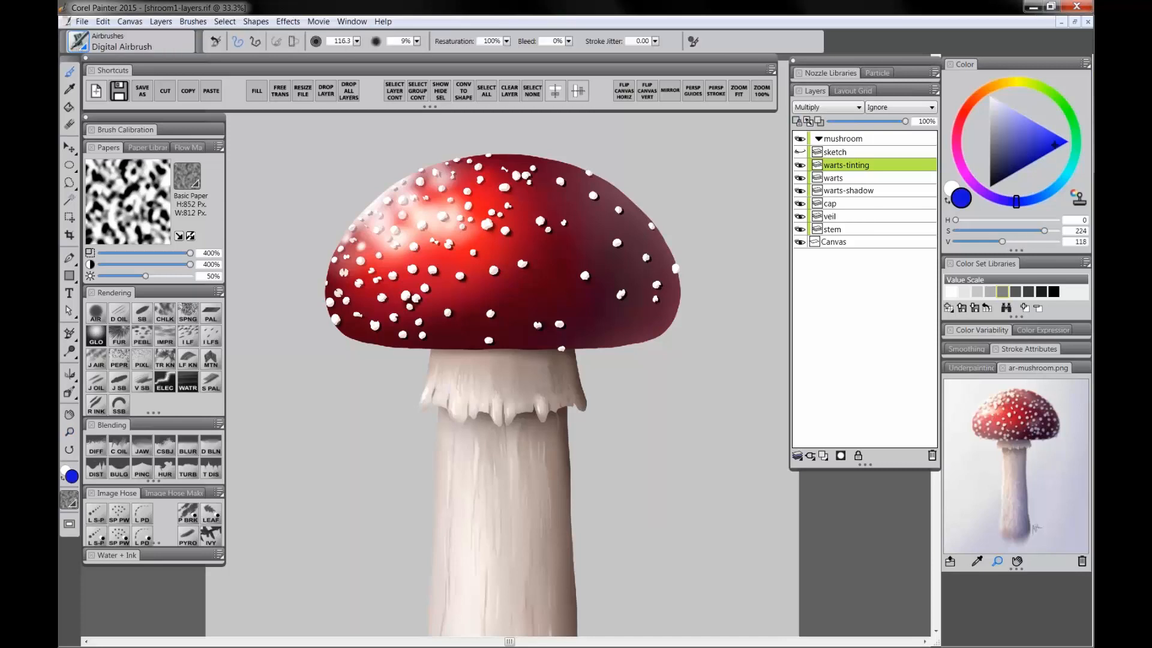
{"action": "mouse_move", "coordinate": [463, 182]}
{"action": "left_mouse_down"}
{"action": "mouse_move", "coordinate": [432, 233]}
{"action": "mouse_move", "coordinate": [474, 247]}
{"action": "left_mouse_up"}
{"action": "mouse_move", "coordinate": [471, 255]}
{"action": "left_mouse_down"}
{"action": "mouse_move", "coordinate": [389, 282]}
{"action": "mouse_move", "coordinate": [360, 270]}
{"action": "left_mouse_up"}
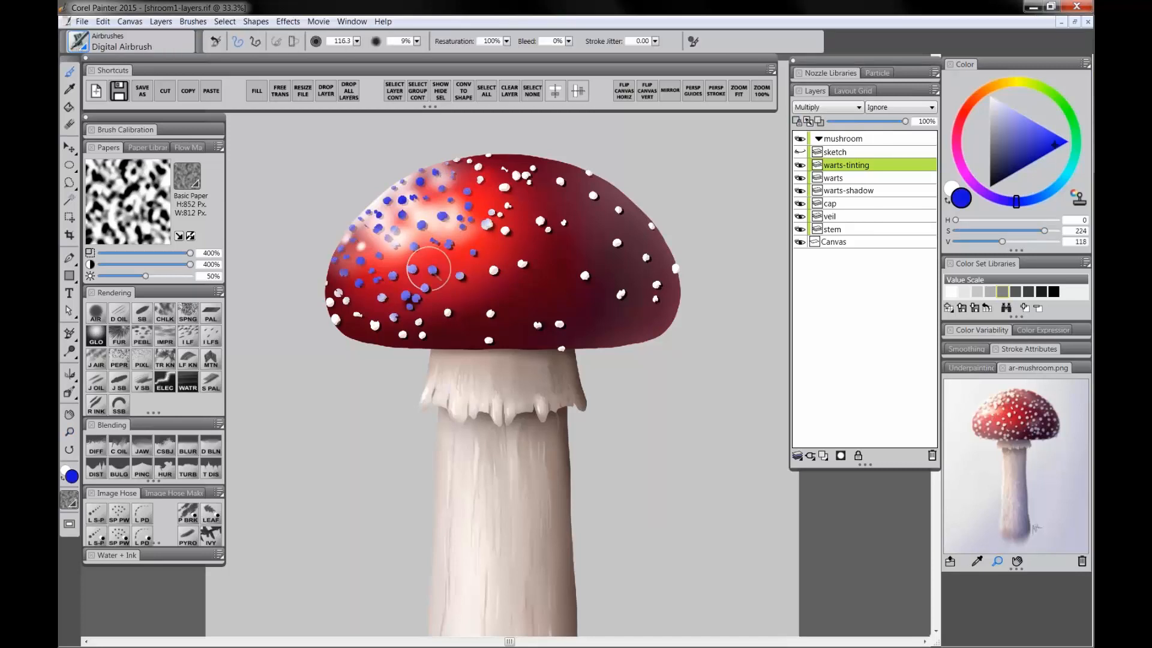
{"action": "key", "text": "ctrl+z"}
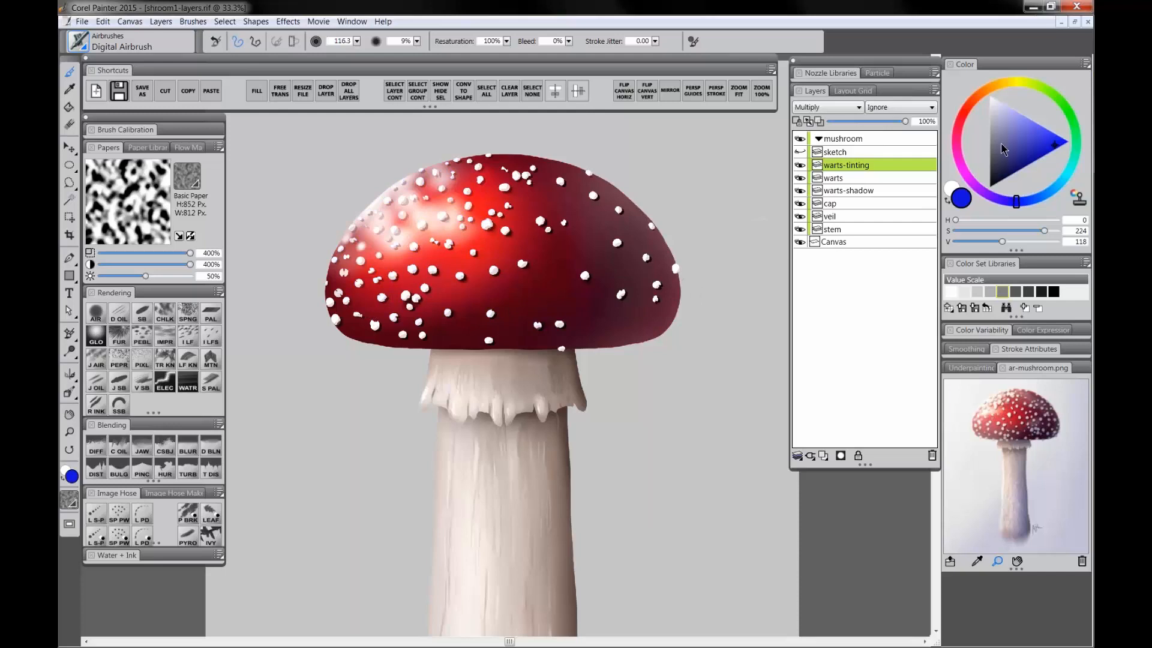
Step: Pick a dark grayish purple and airbrush it across the cap's warts to tint them
{"action": "left_click", "coordinate": [958, 128]}
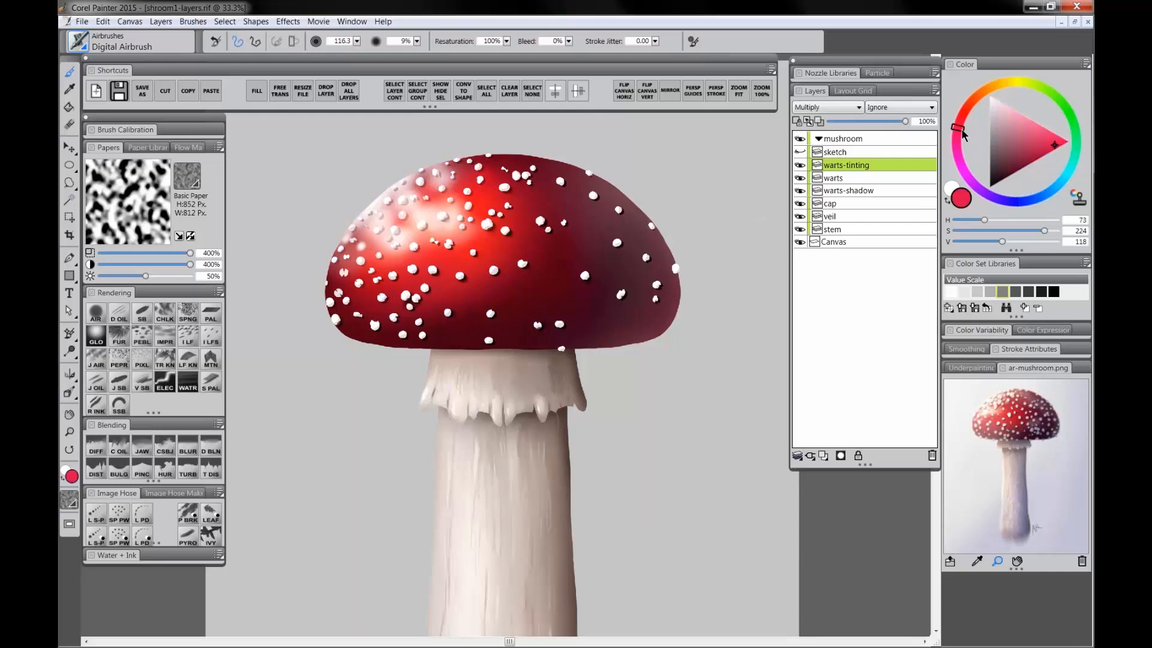
{"action": "left_click", "coordinate": [1012, 206]}
{"action": "left_click", "coordinate": [1001, 151]}
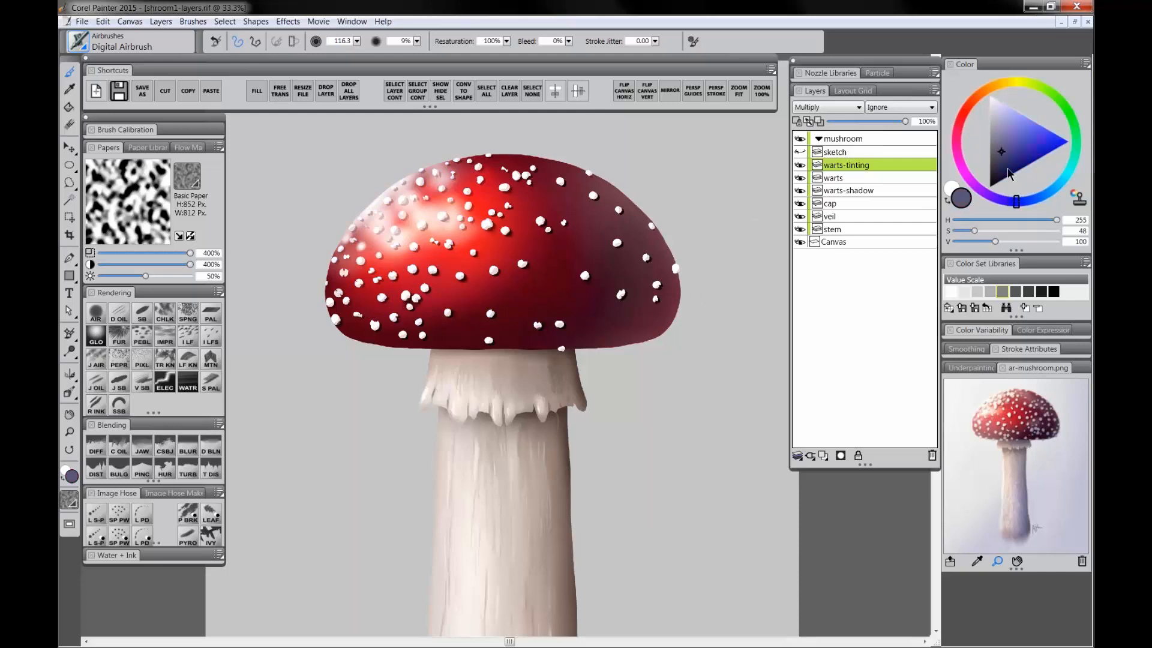
{"action": "left_click", "coordinate": [998, 147]}
{"action": "mouse_move", "coordinate": [620, 194]}
{"action": "left_mouse_down"}
{"action": "mouse_move", "coordinate": [634, 268]}
{"action": "mouse_move", "coordinate": [561, 236]}
{"action": "mouse_move", "coordinate": [578, 322]}
{"action": "mouse_move", "coordinate": [642, 277]}
{"action": "left_mouse_up"}
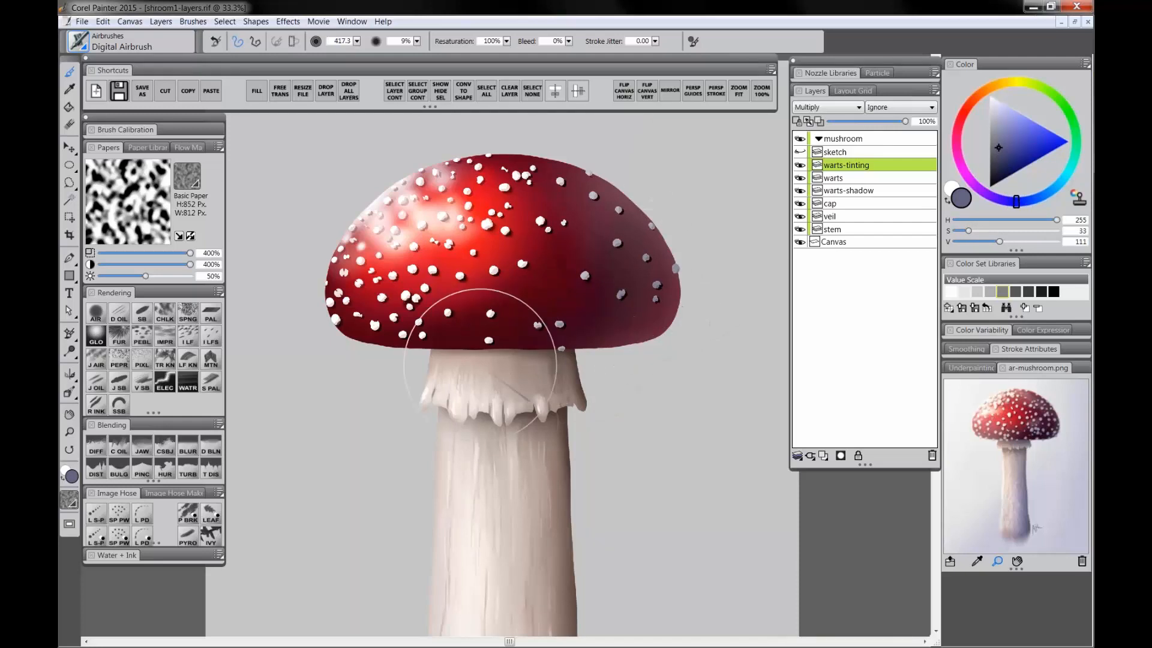
{"action": "mouse_move", "coordinate": [480, 365]}
{"action": "left_mouse_down"}
{"action": "mouse_move", "coordinate": [563, 340]}
{"action": "mouse_move", "coordinate": [474, 361]}
{"action": "mouse_move", "coordinate": [601, 269]}
{"action": "mouse_move", "coordinate": [591, 176]}
{"action": "mouse_move", "coordinate": [469, 129]}
{"action": "mouse_move", "coordinate": [545, 226]}
{"action": "left_mouse_up"}
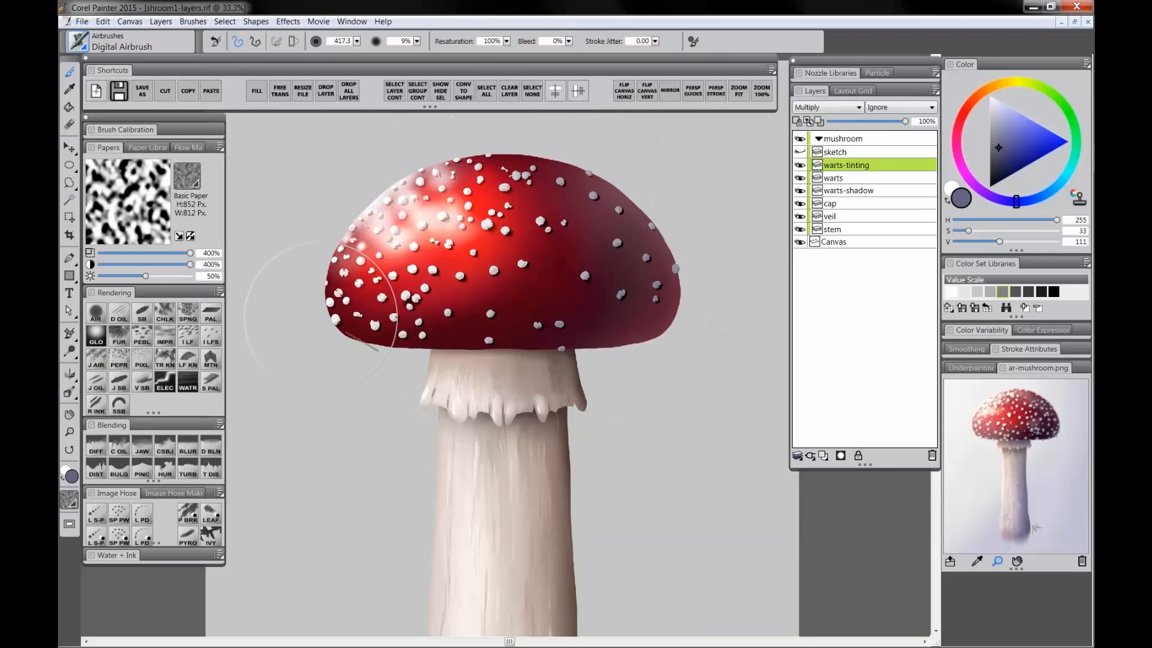
{"action": "mouse_move", "coordinate": [321, 318]}
{"action": "left_mouse_down"}
{"action": "mouse_move", "coordinate": [453, 361]}
{"action": "mouse_move", "coordinate": [326, 304]}
{"action": "mouse_move", "coordinate": [402, 360]}
{"action": "mouse_move", "coordinate": [566, 360]}
{"action": "mouse_move", "coordinate": [644, 322]}
{"action": "left_mouse_up"}
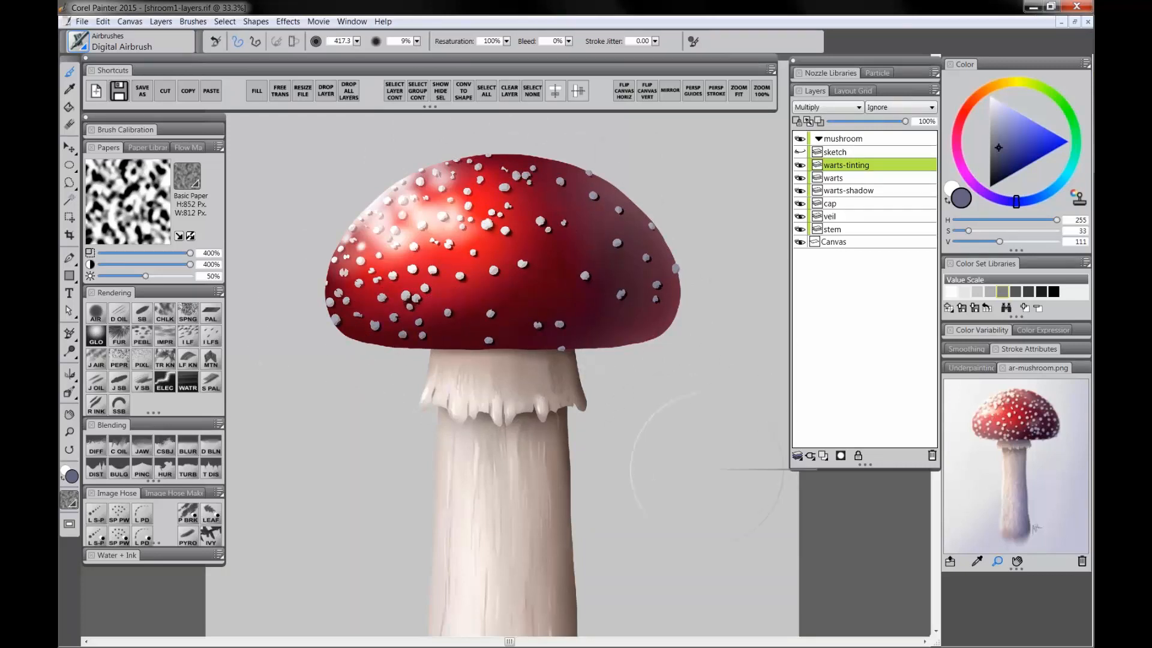
{"action": "left_click_drag", "start_coordinate": [999, 123], "coordinate": [980, 71]}
{"action": "left_click_drag", "start_coordinate": [591, 192], "coordinate": [593, 195]}
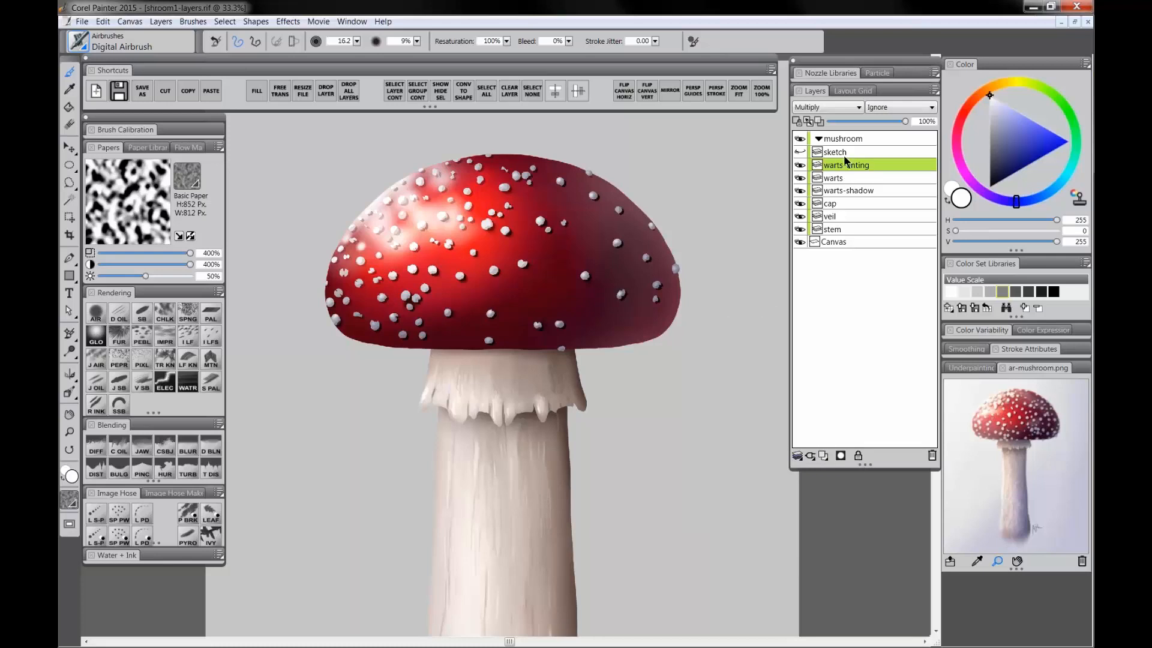
Step: Zoom out and select the entire content of the collapsed mushroom layer group
{"action": "left_click", "coordinate": [844, 139]}
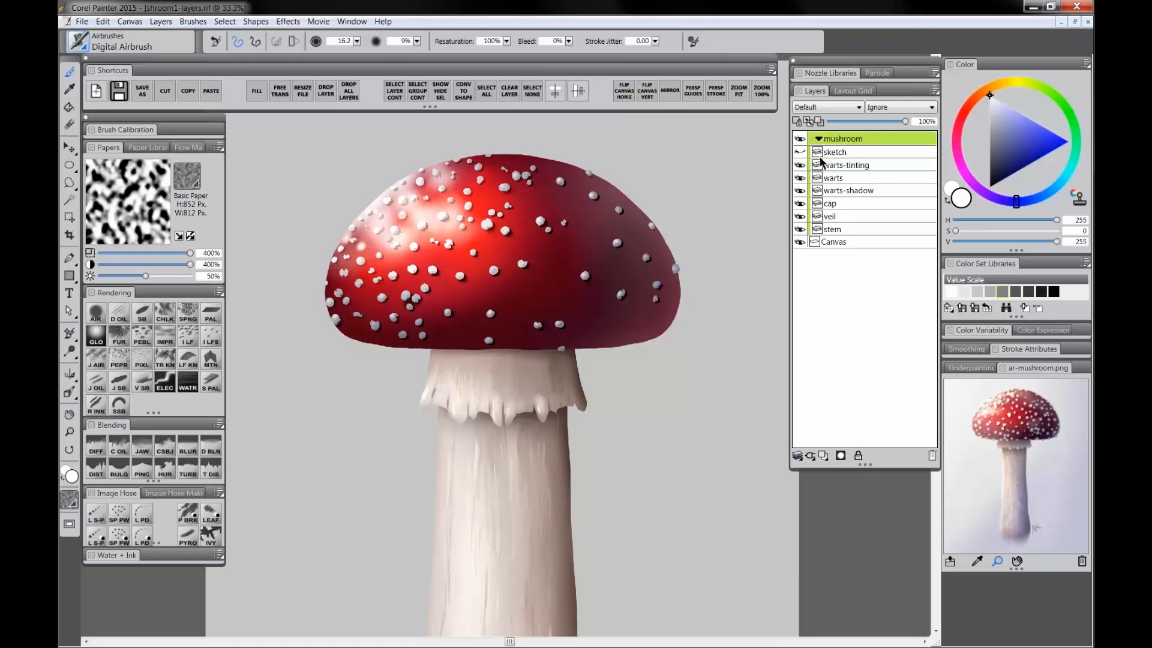
{"action": "left_click", "coordinate": [69, 432]}
{"action": "left_click", "coordinate": [470, 385], "text": "alt"}
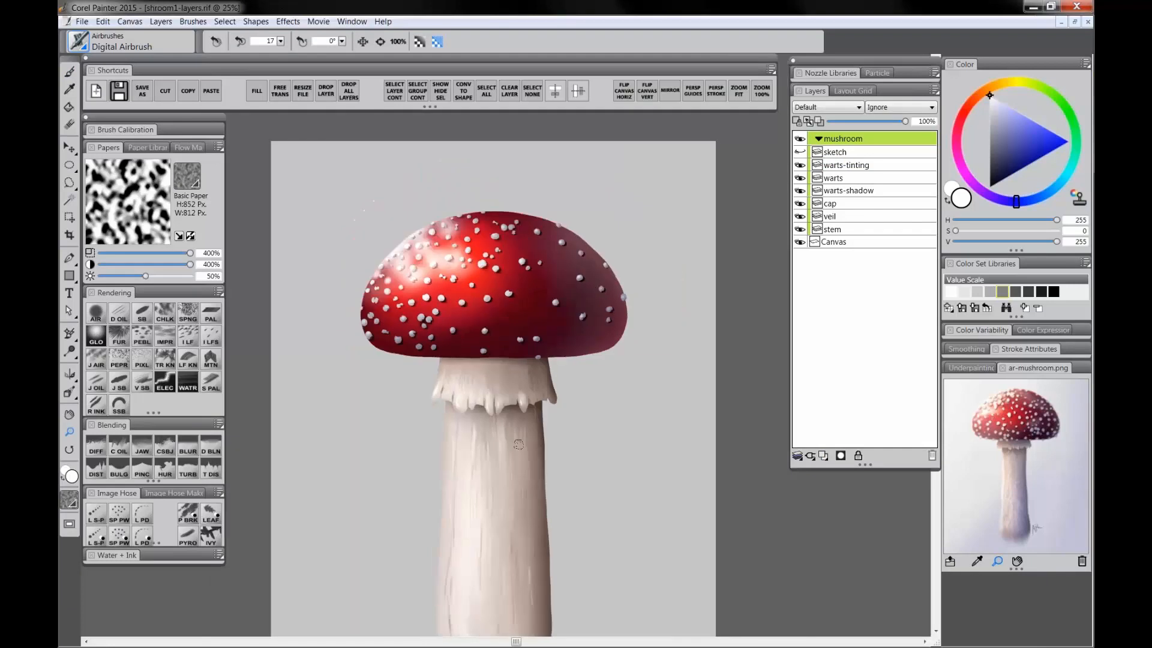
{"action": "left_click_drag", "start_coordinate": [522, 377], "coordinate": [509, 358]}
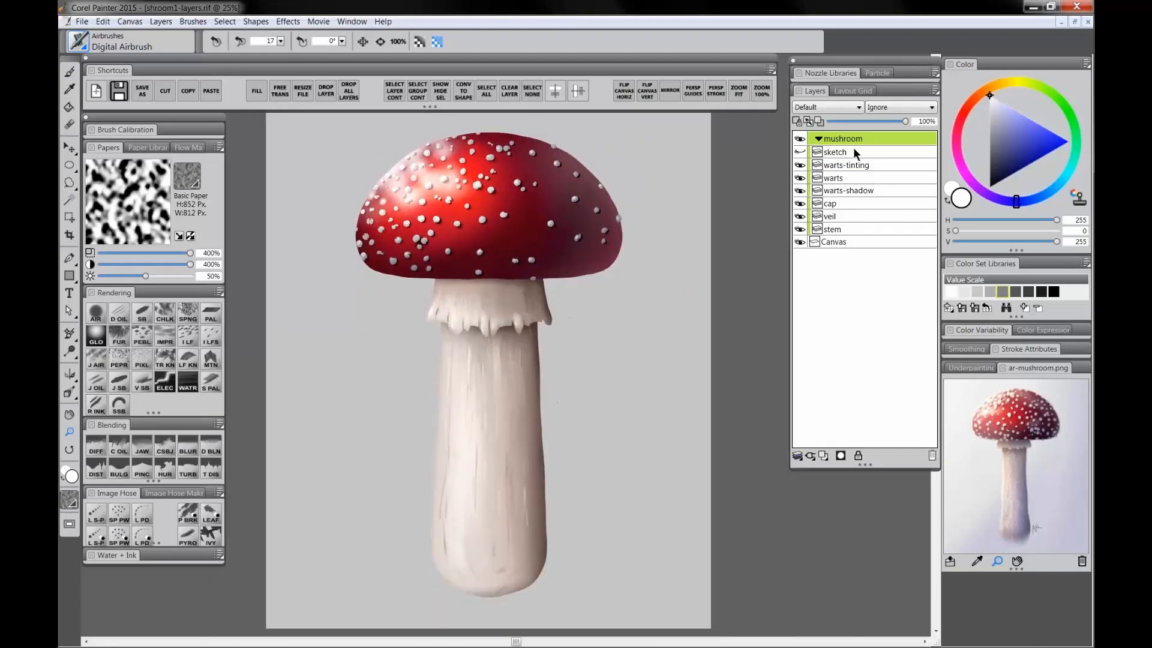
{"action": "left_click", "coordinate": [848, 166]}
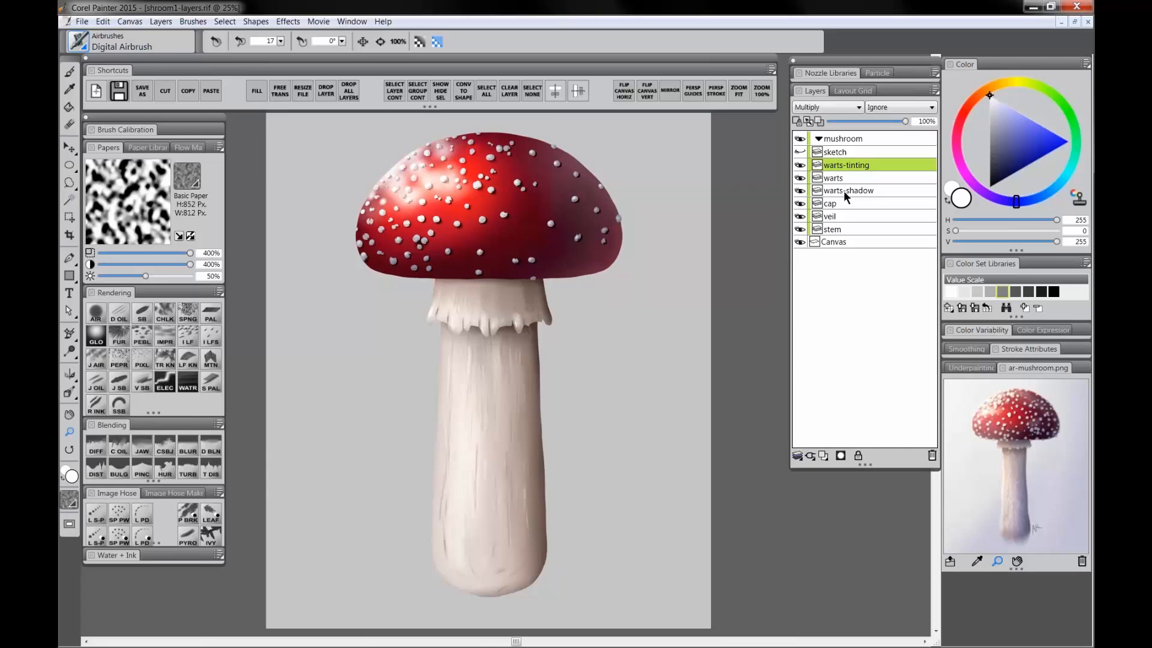
{"action": "left_click", "coordinate": [842, 152]}
{"action": "left_click", "coordinate": [847, 140]}
{"action": "left_click", "coordinate": [819, 139]}
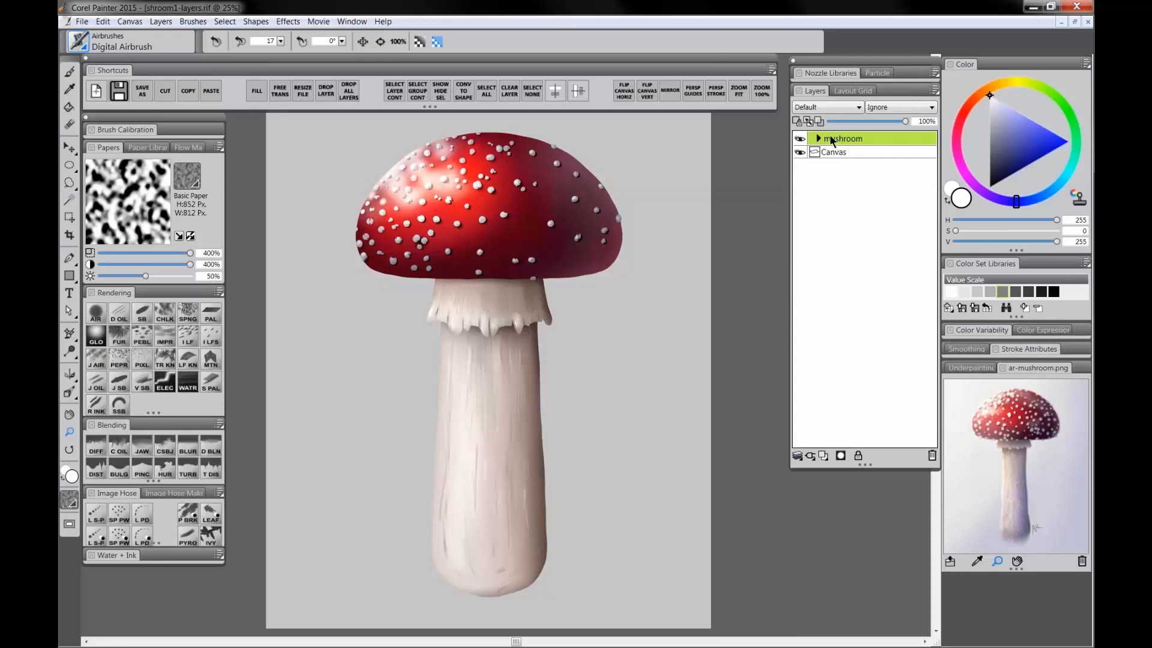
{"action": "left_click", "coordinate": [418, 92]}
Step: Add a new layer directly below the sketch layer and name it shading-over
{"action": "left_click", "coordinate": [818, 139]}
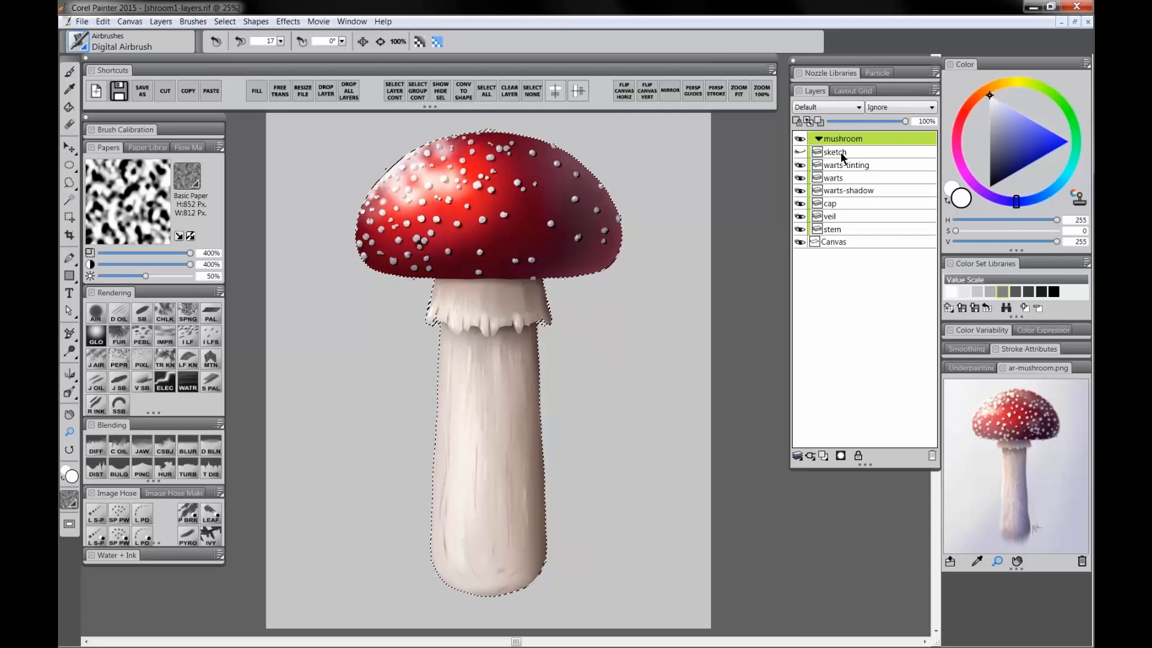
{"action": "left_click", "coordinate": [846, 166]}
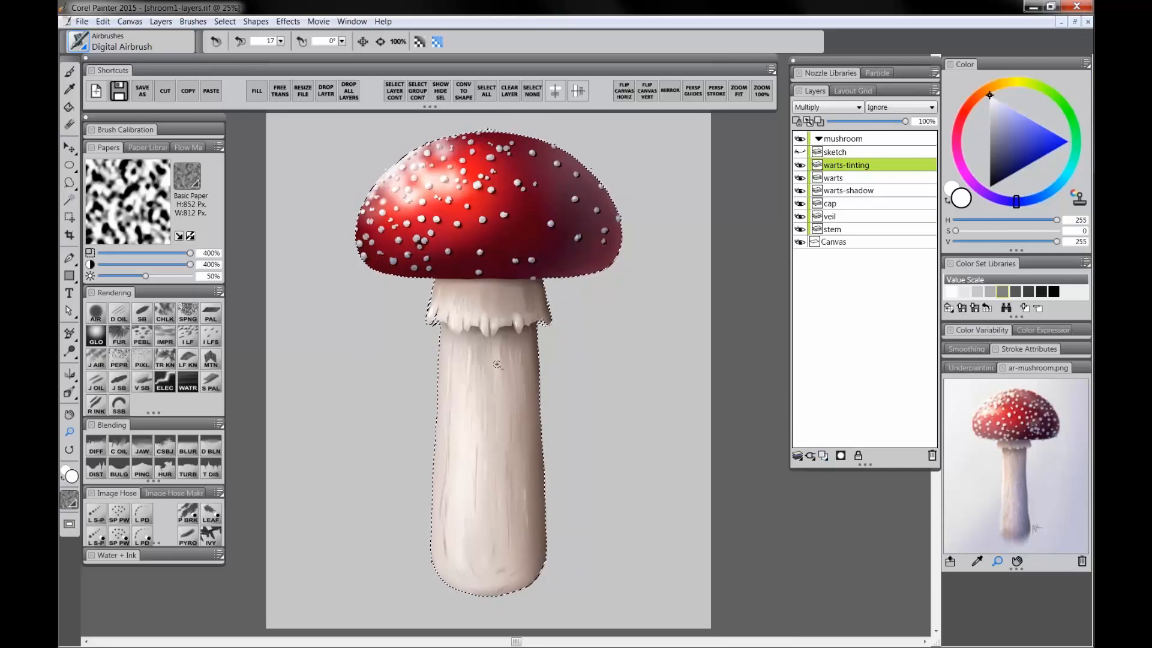
{"action": "left_click", "coordinate": [846, 152]}
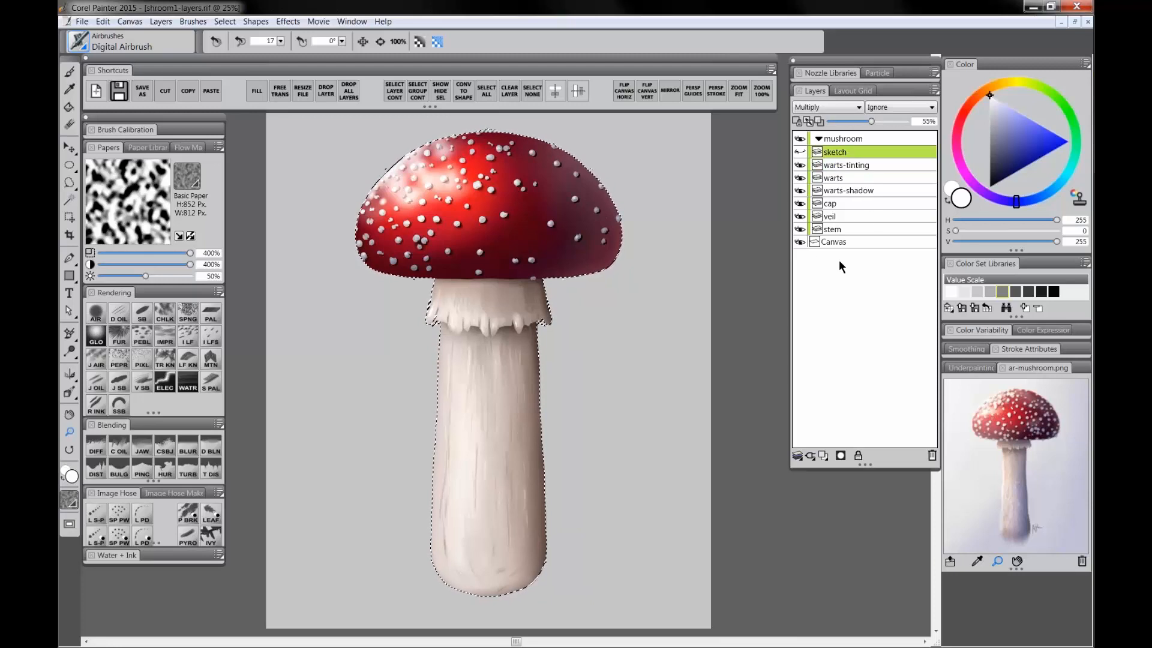
{"action": "left_click", "coordinate": [823, 455]}
{"action": "left_click_drag", "start_coordinate": [854, 152], "coordinate": [854, 168]}
{"action": "double_click", "coordinate": [852, 166]}
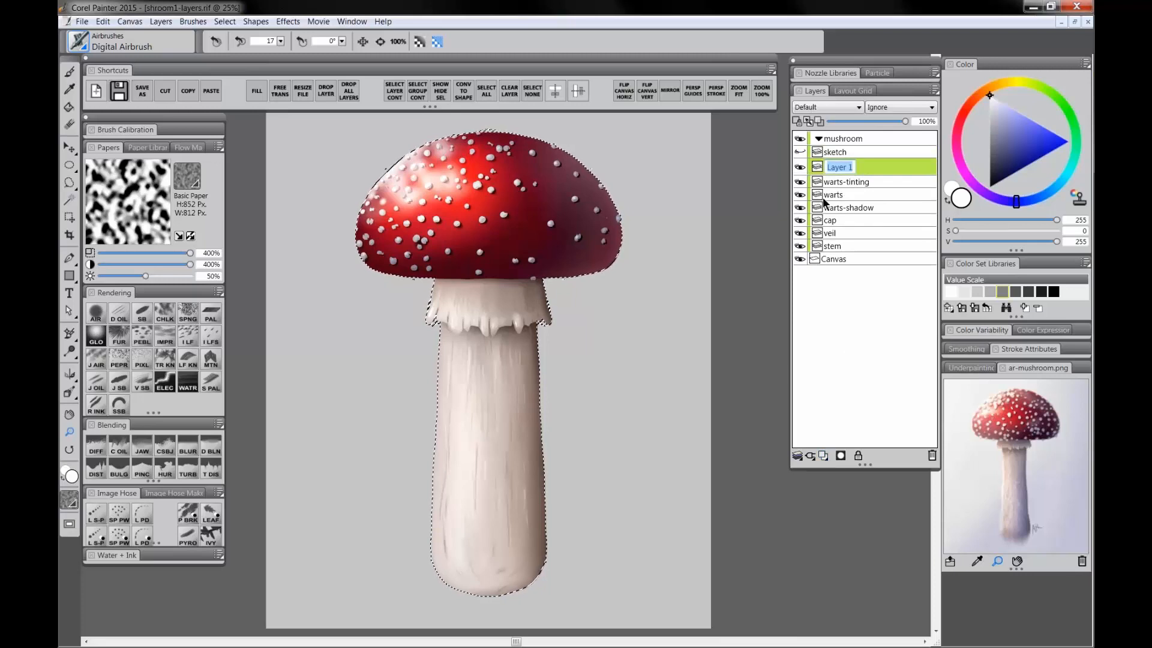
{"action": "type", "text": "shading"}
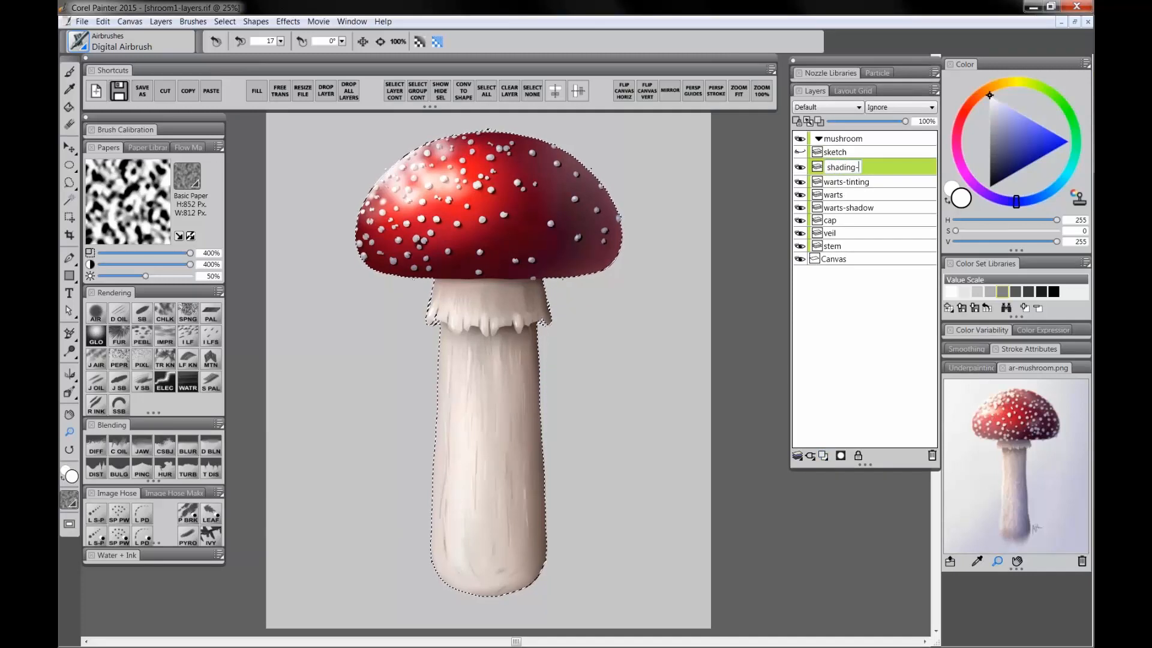
{"action": "type", "text": "-over"}
{"action": "key", "text": "Return"}
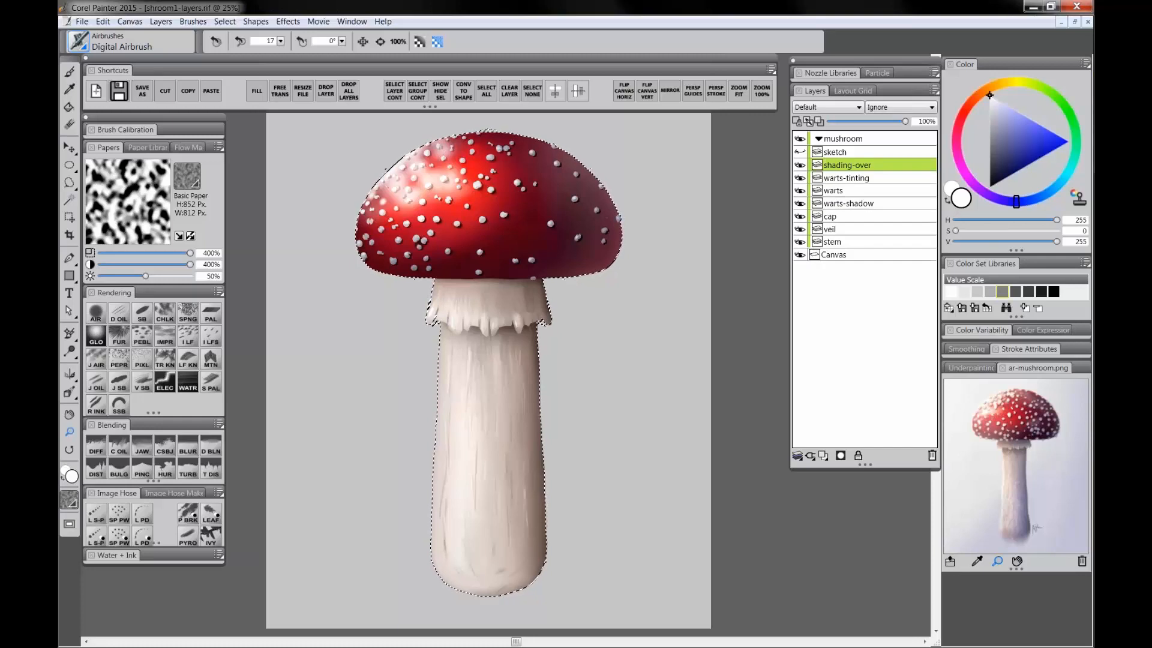
Step: Set the shading-over layer's blend mode to Multiply and pick a dark grayish blue color
{"action": "left_click", "coordinate": [822, 106]}
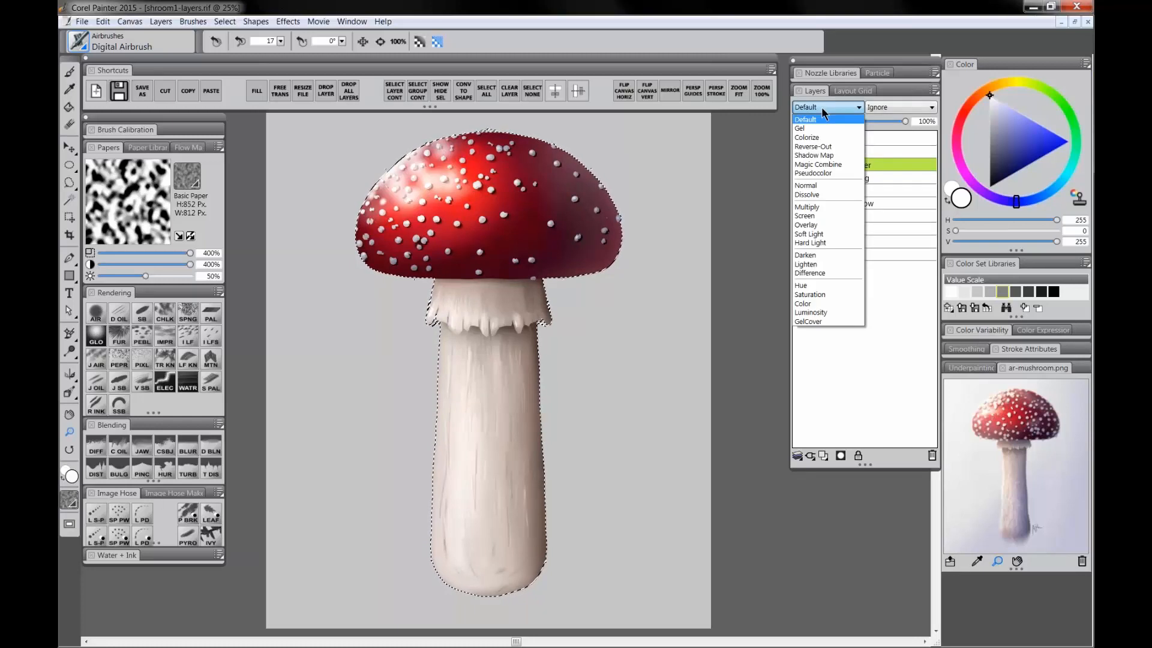
{"action": "left_click", "coordinate": [813, 211]}
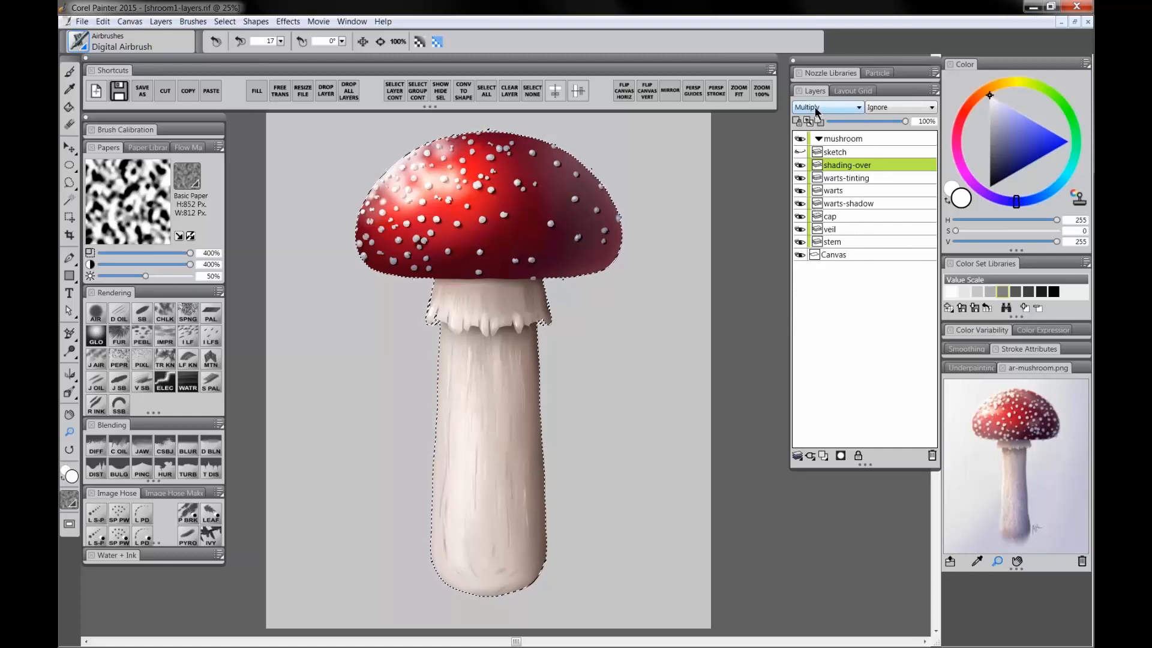
{"action": "left_click", "coordinate": [1001, 155]}
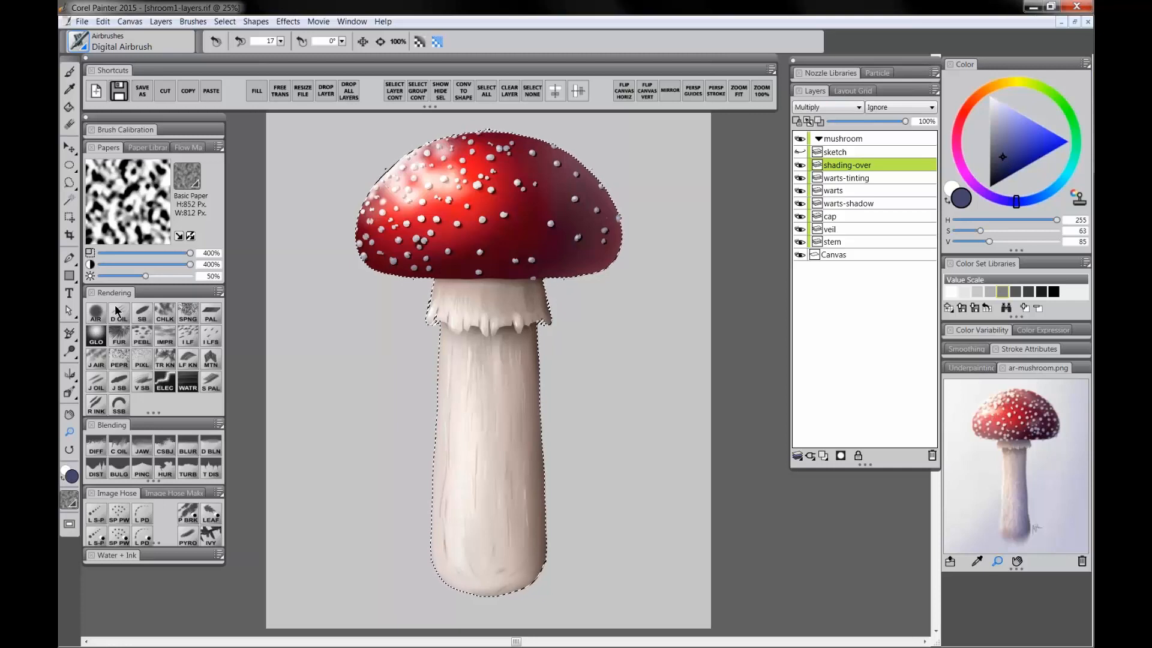
Step: Airbrush dark shading over the cap's right side and down the stem with the Digital Airbrush
{"action": "left_click", "coordinate": [98, 313]}
{"action": "left_click_drag", "start_coordinate": [571, 163], "coordinate": [595, 248]}
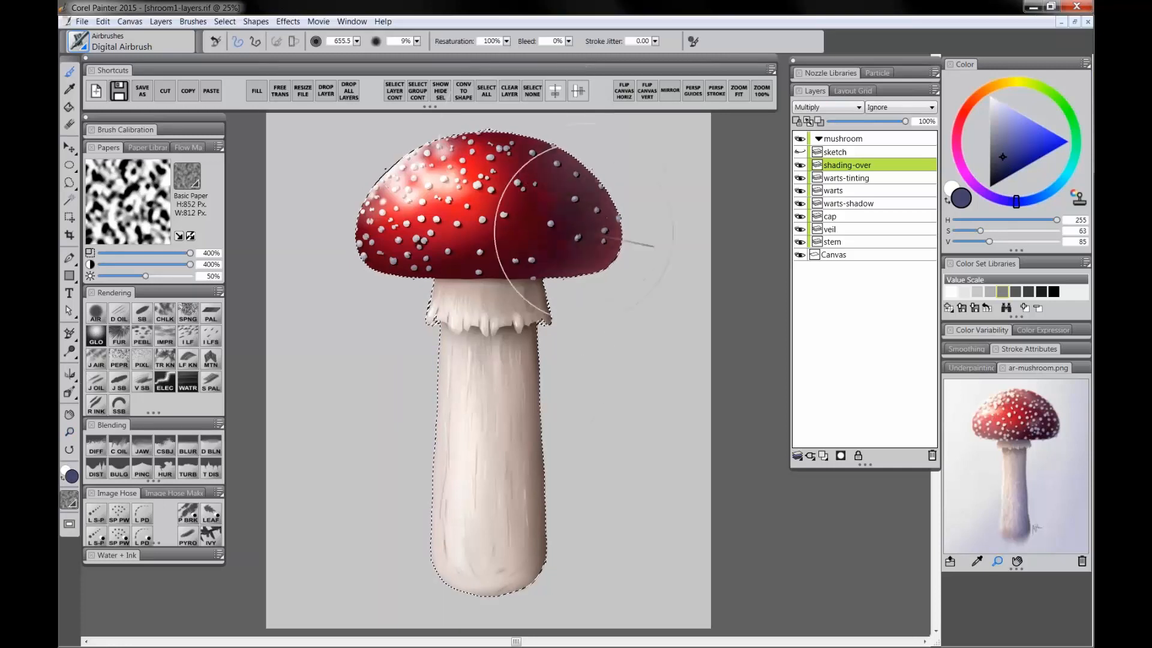
{"action": "mouse_move", "coordinate": [551, 530]}
{"action": "left_mouse_down"}
{"action": "mouse_move", "coordinate": [562, 384]}
{"action": "mouse_move", "coordinate": [559, 412]}
{"action": "mouse_move", "coordinate": [533, 130]}
{"action": "left_mouse_up"}
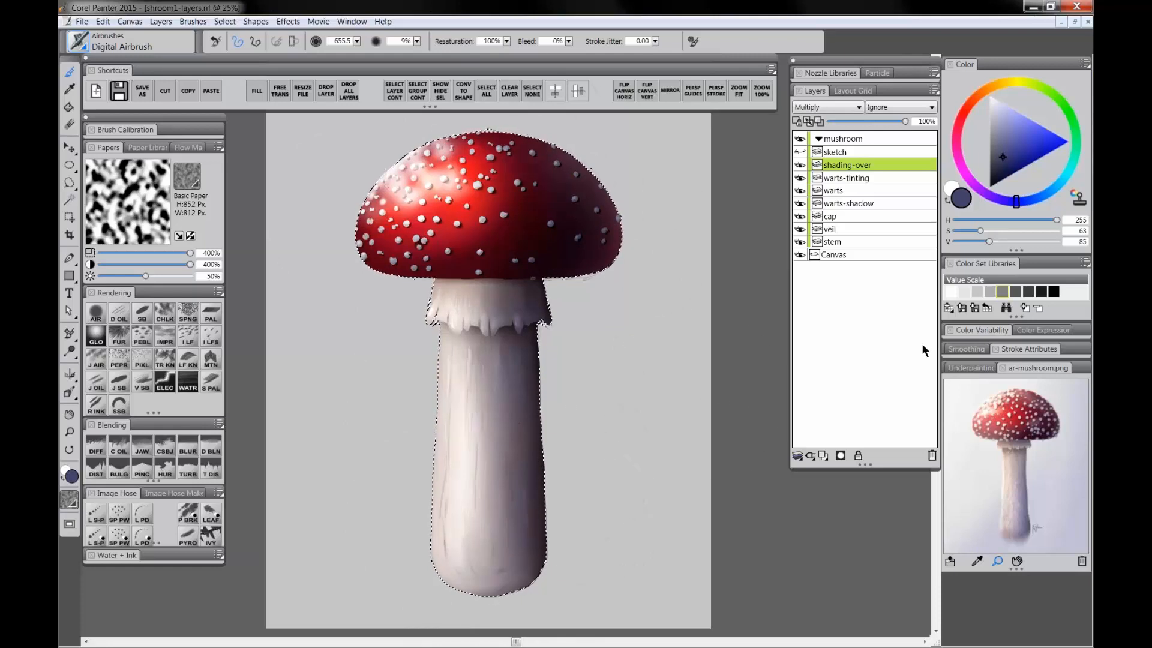
Step: Add a new layer above the shading-over layer and name it overlay
{"action": "left_click", "coordinate": [826, 454]}
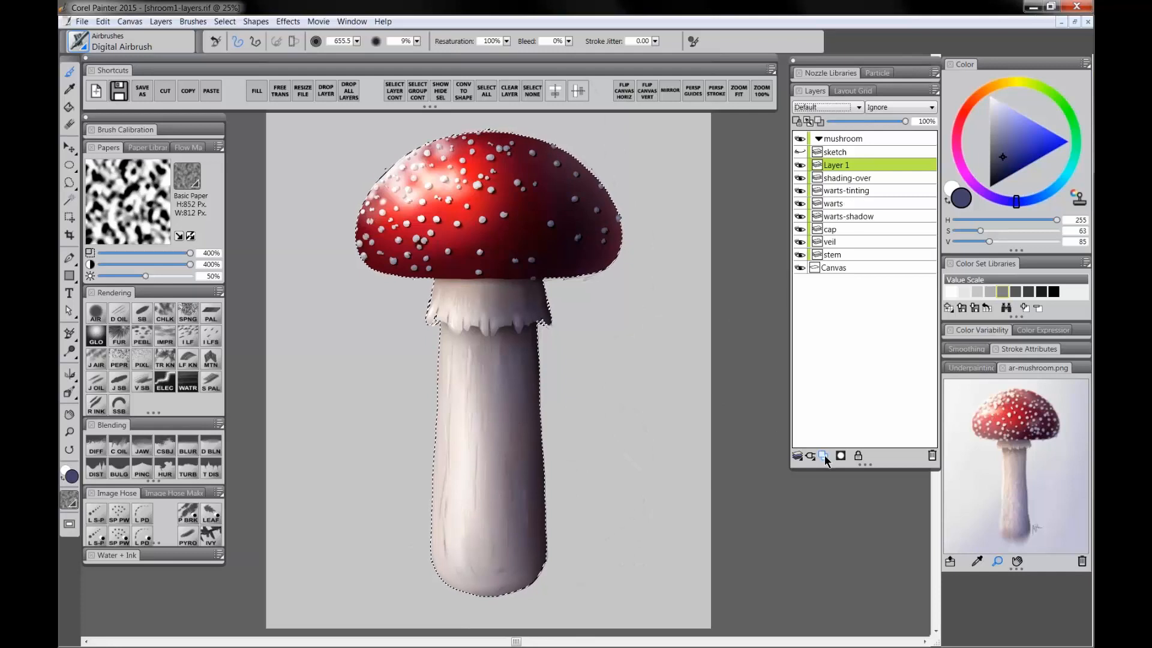
{"action": "type", "text": "overlay"}
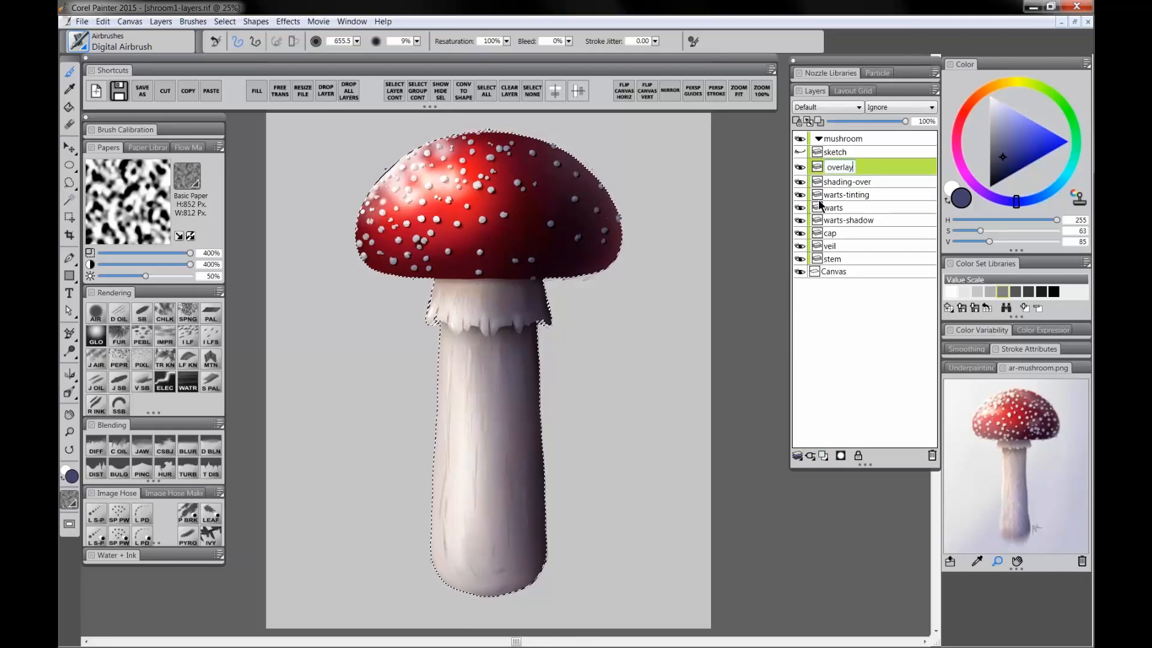
{"action": "key", "text": "Return"}
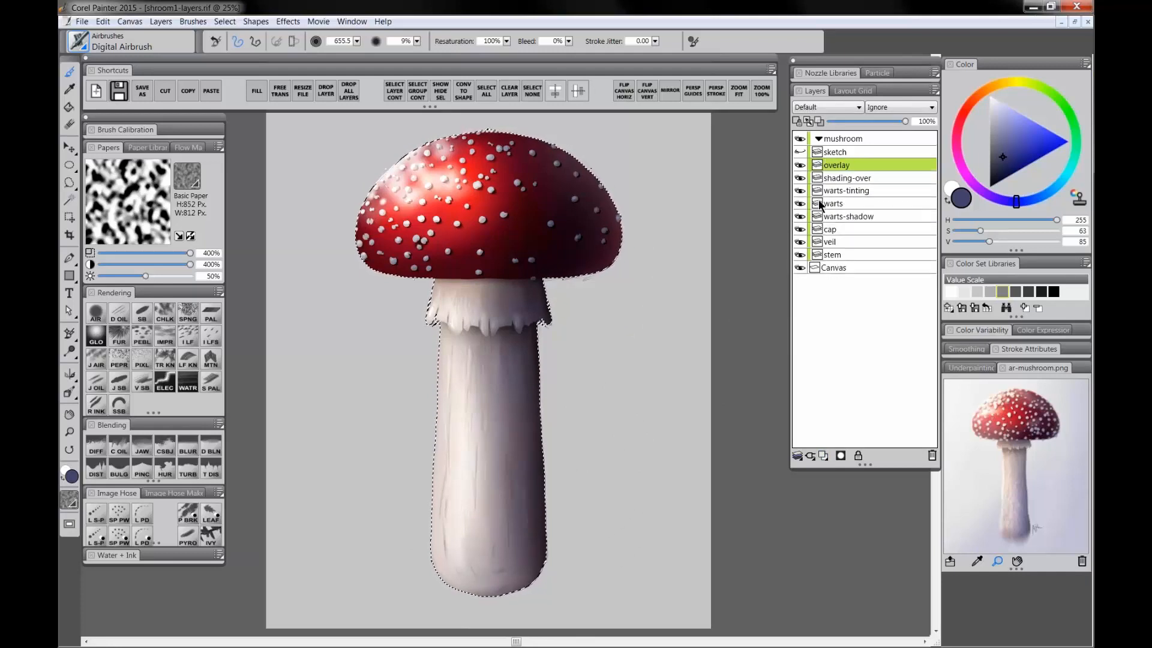
Step: Set the overlay layer's blend mode to Overlay and pick a warm orange color
{"action": "left_click", "coordinate": [825, 109]}
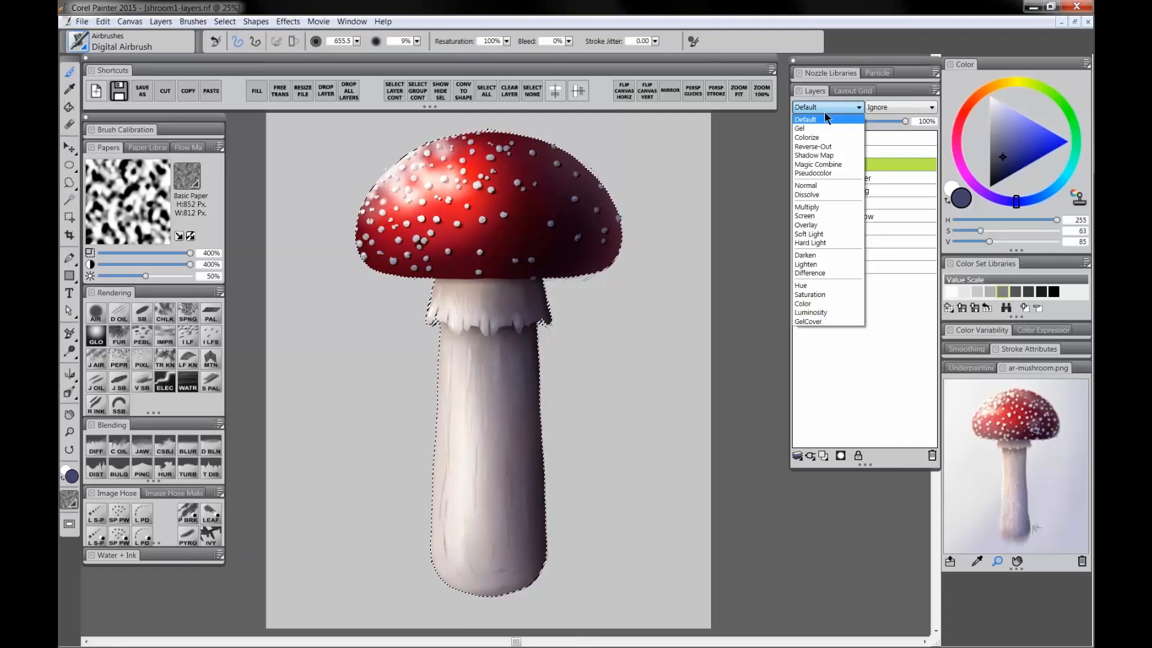
{"action": "left_click", "coordinate": [816, 226]}
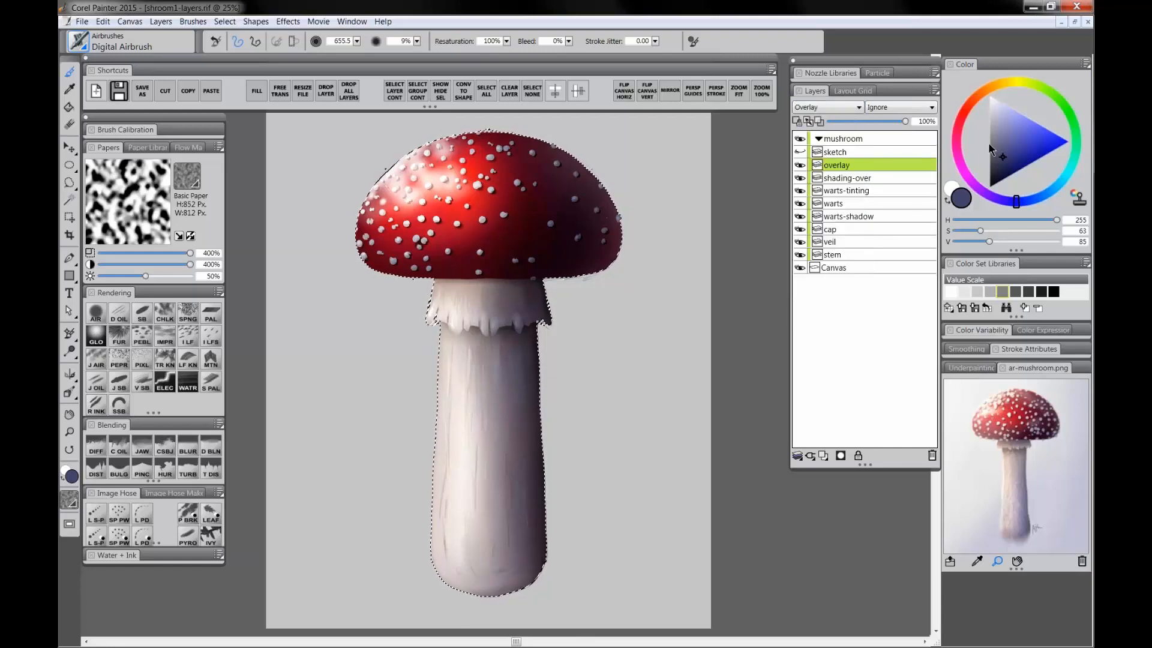
{"action": "left_click", "coordinate": [985, 93]}
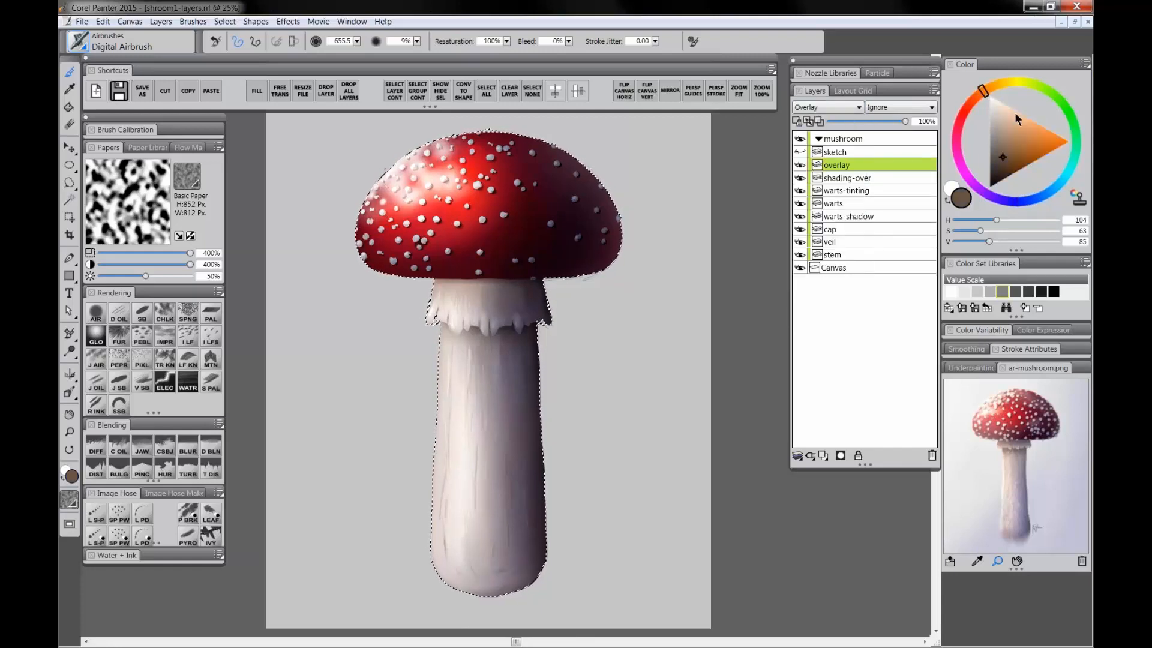
{"action": "left_click_drag", "start_coordinate": [1034, 151], "coordinate": [1051, 144]}
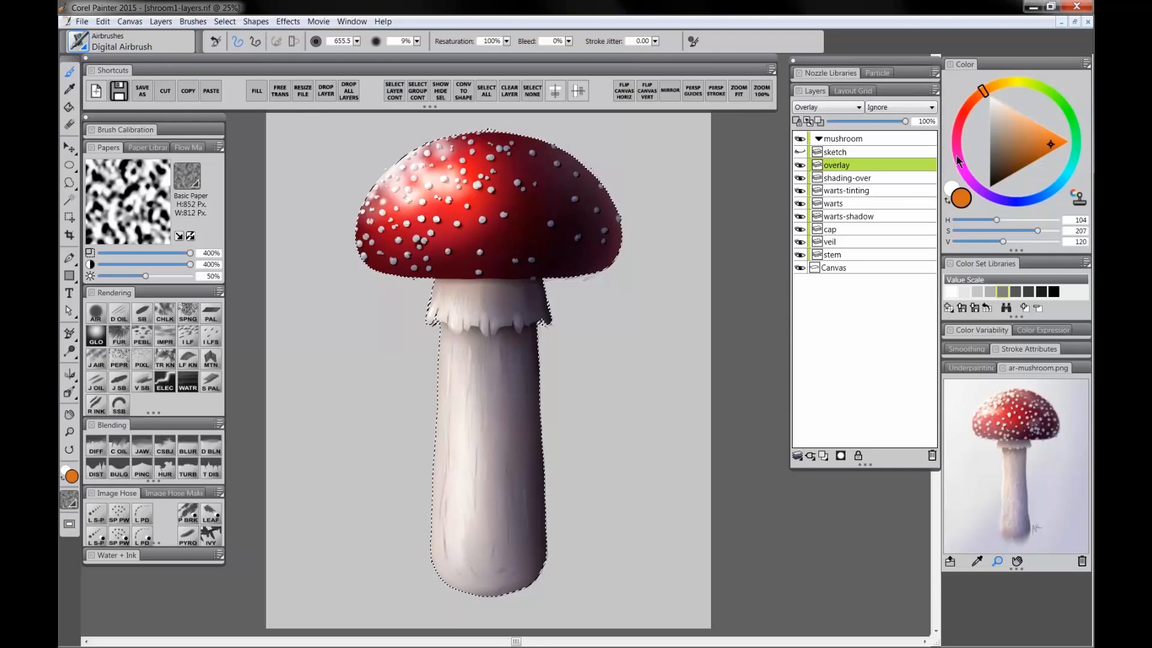
Step: Airbrush orange light down the mushroom's left side and blue down its right side, then clear the selection
{"action": "mouse_move", "coordinate": [438, 163]}
{"action": "left_mouse_down"}
{"action": "mouse_move", "coordinate": [363, 296]}
{"action": "mouse_move", "coordinate": [427, 296]}
{"action": "mouse_move", "coordinate": [436, 605]}
{"action": "left_mouse_up"}
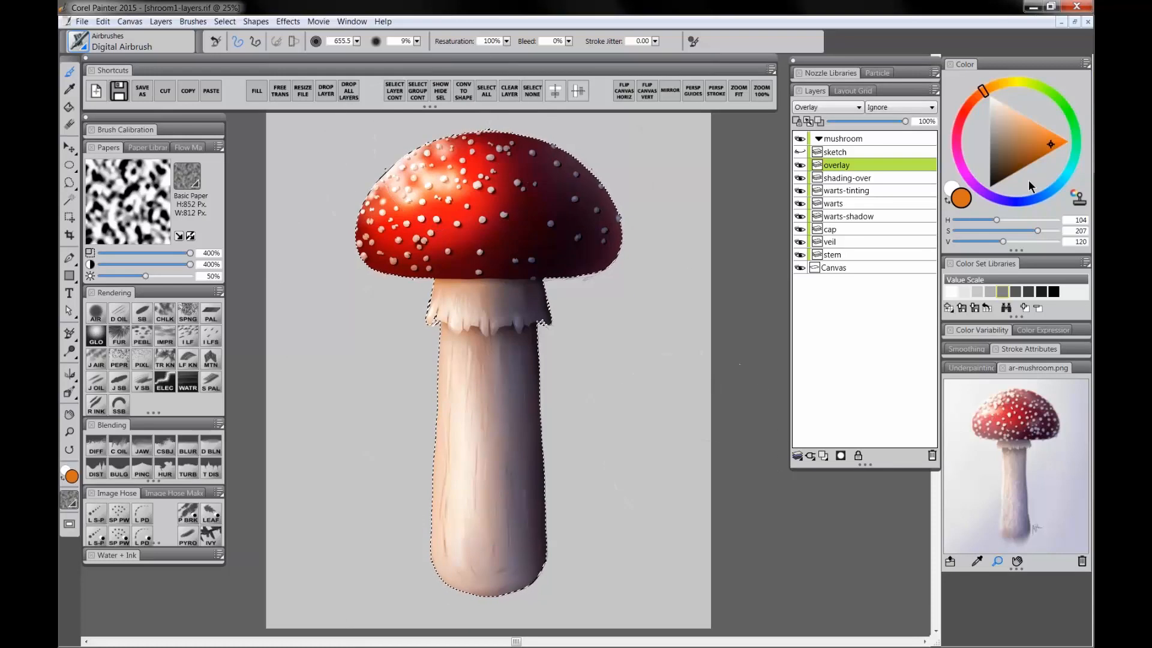
{"action": "left_click", "coordinate": [1038, 198]}
{"action": "mouse_move", "coordinate": [730, 218]}
{"action": "left_mouse_down"}
{"action": "mouse_move", "coordinate": [540, 334]}
{"action": "mouse_move", "coordinate": [553, 553]}
{"action": "mouse_move", "coordinate": [527, 295]}
{"action": "mouse_move", "coordinate": [582, 575]}
{"action": "left_mouse_up"}
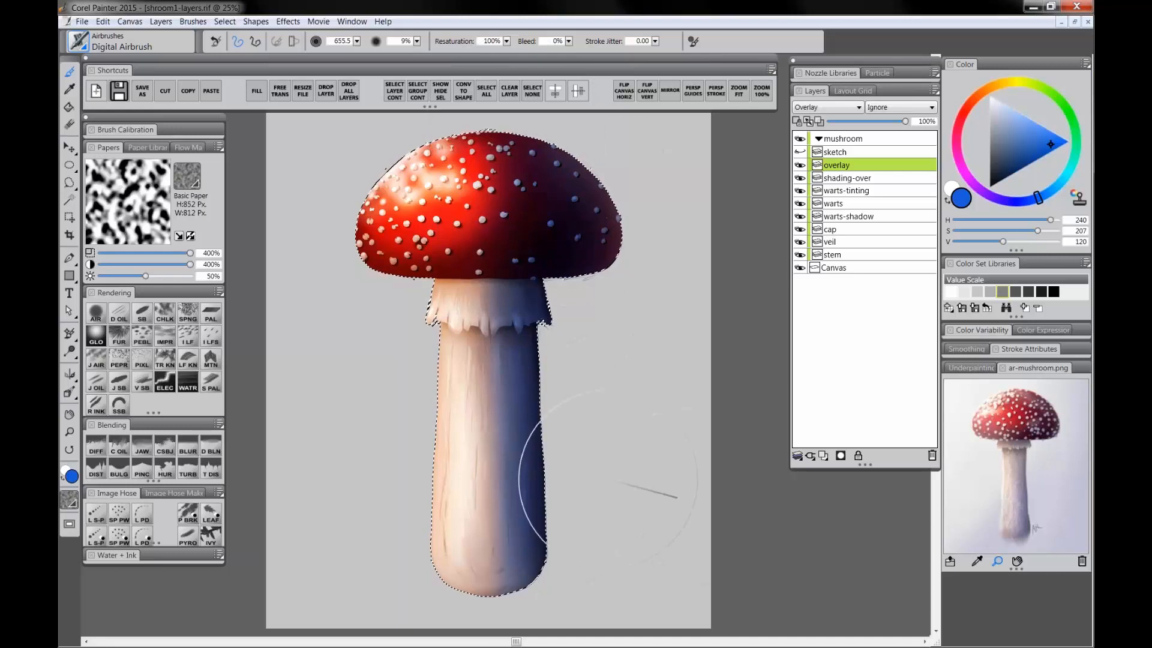
{"action": "left_click", "coordinate": [532, 92]}
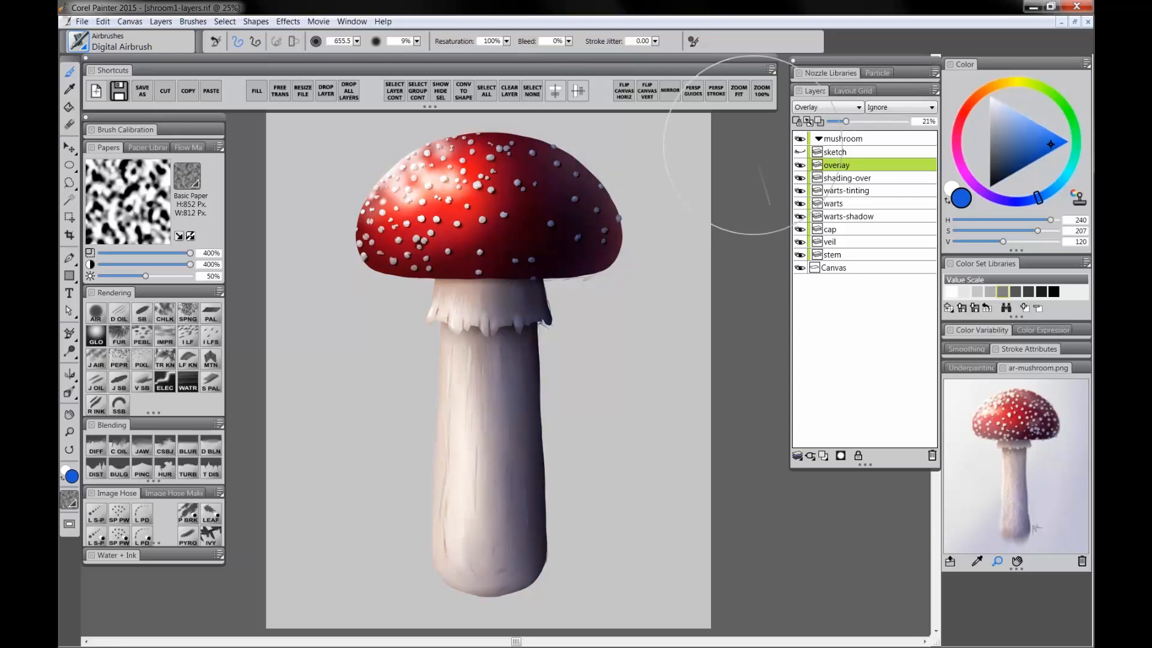
Step: Lower the shading-over layer's opacity to 84% and delete the sketch layer
{"action": "left_click", "coordinate": [869, 173]}
{"action": "left_click_drag", "start_coordinate": [898, 120], "coordinate": [894, 121]}
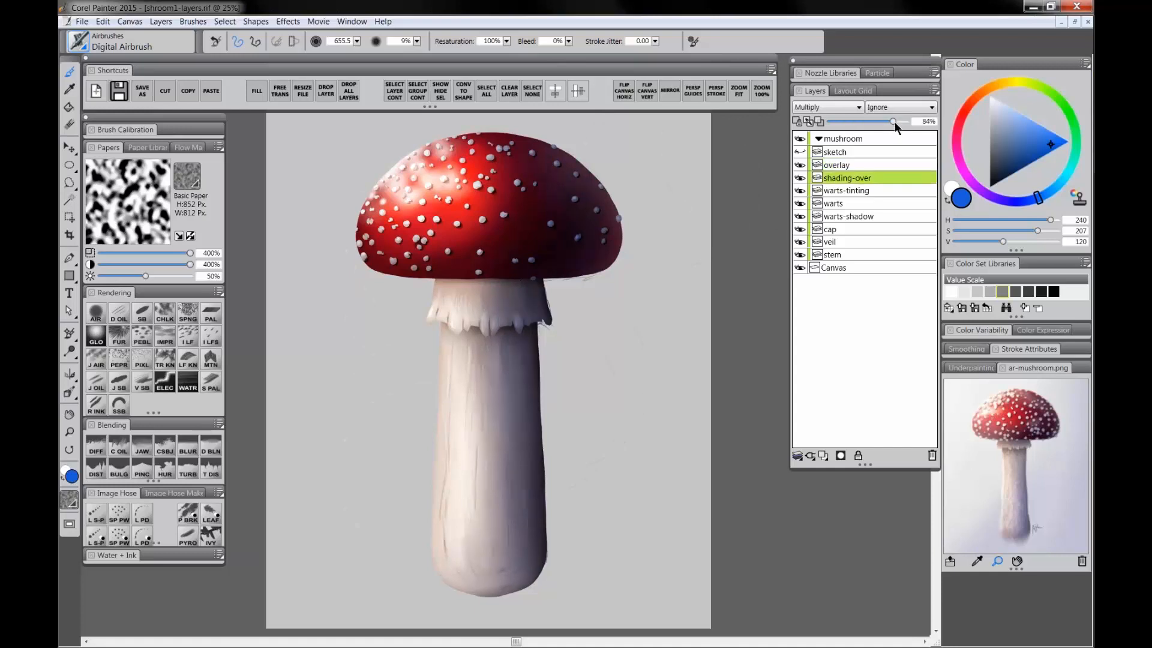
{"action": "left_click", "coordinate": [841, 152]}
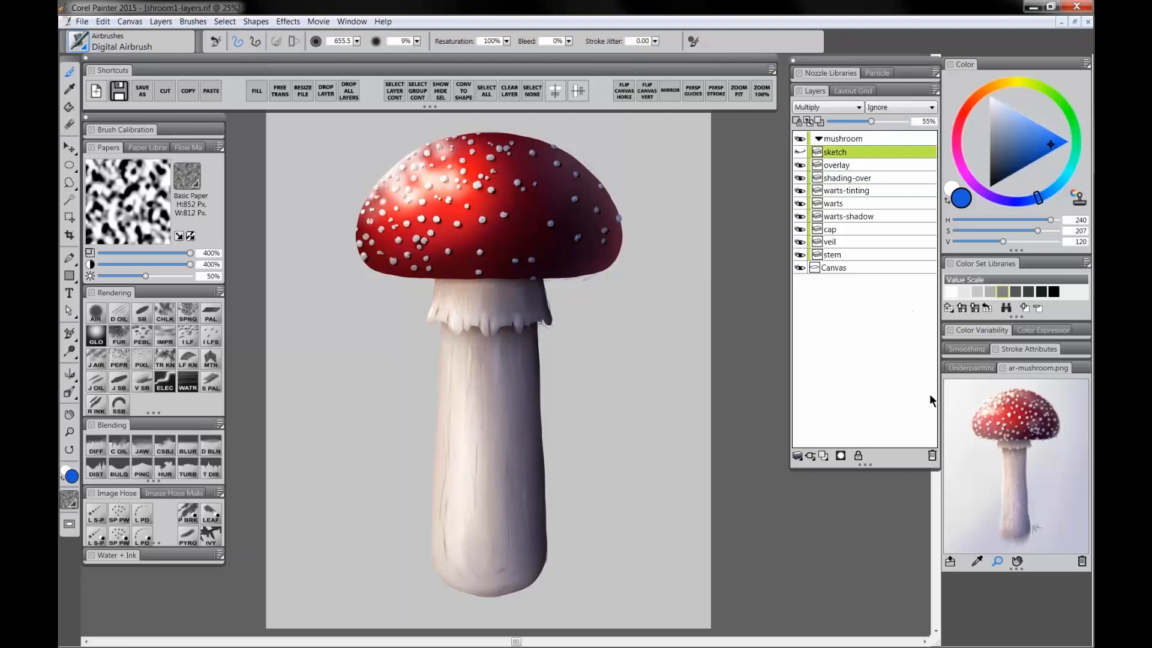
{"action": "left_click", "coordinate": [932, 455]}
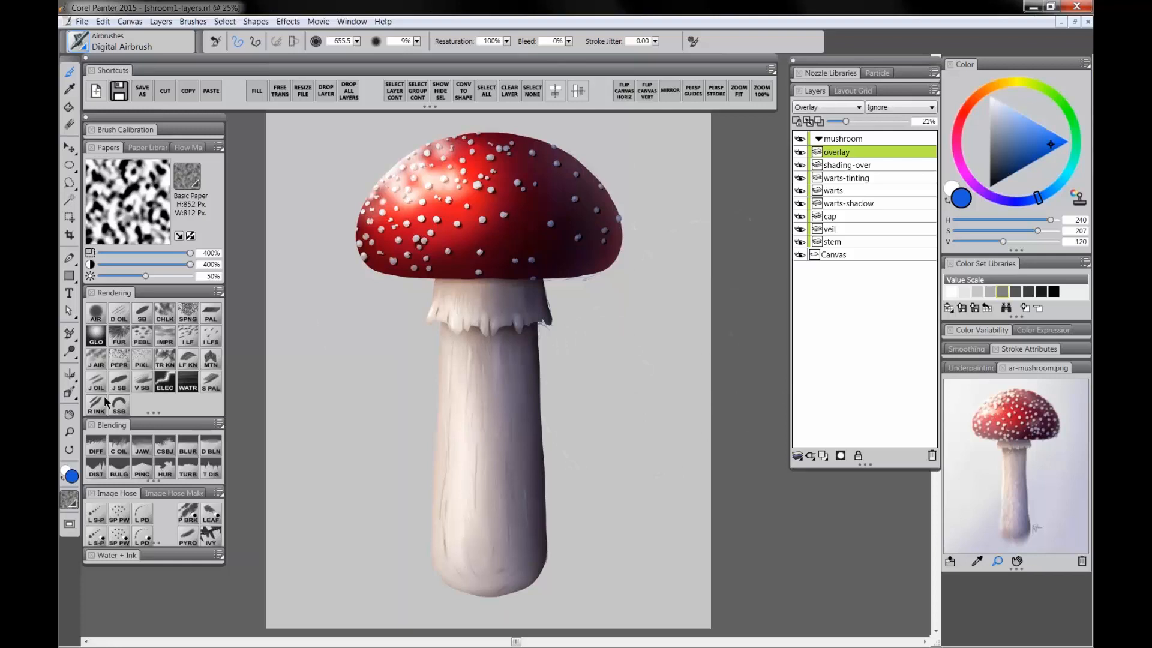
Step: Select and collapse the mushroom layer group
{"action": "left_click", "coordinate": [69, 432]}
{"action": "left_click", "coordinate": [543, 331]}
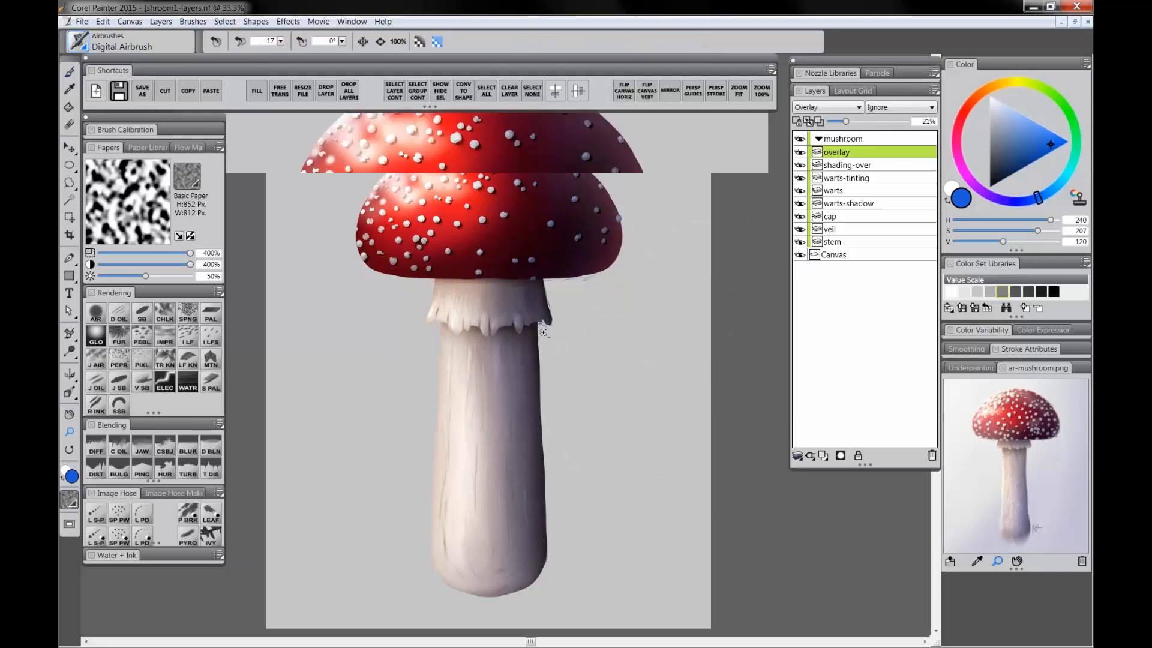
{"action": "left_click", "coordinate": [550, 336]}
{"action": "left_click", "coordinate": [551, 337], "text": "alt"}
{"action": "left_click", "coordinate": [552, 337], "text": "alt"}
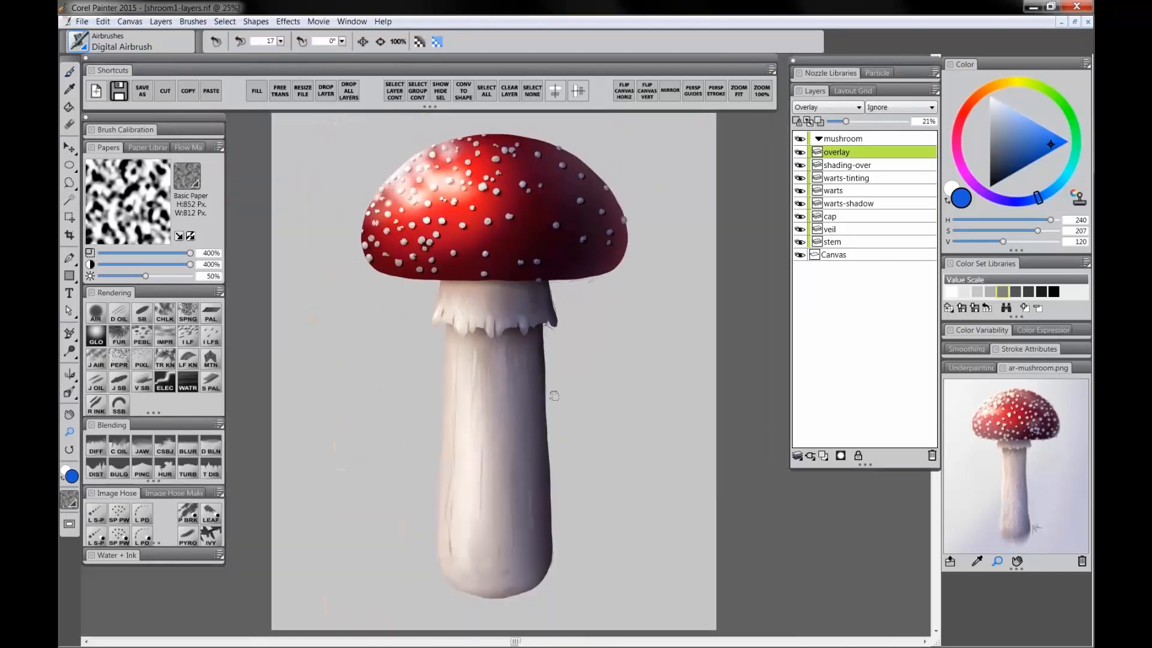
{"action": "left_click", "coordinate": [572, 390], "text": "alt"}
{"action": "left_click", "coordinate": [556, 382]}
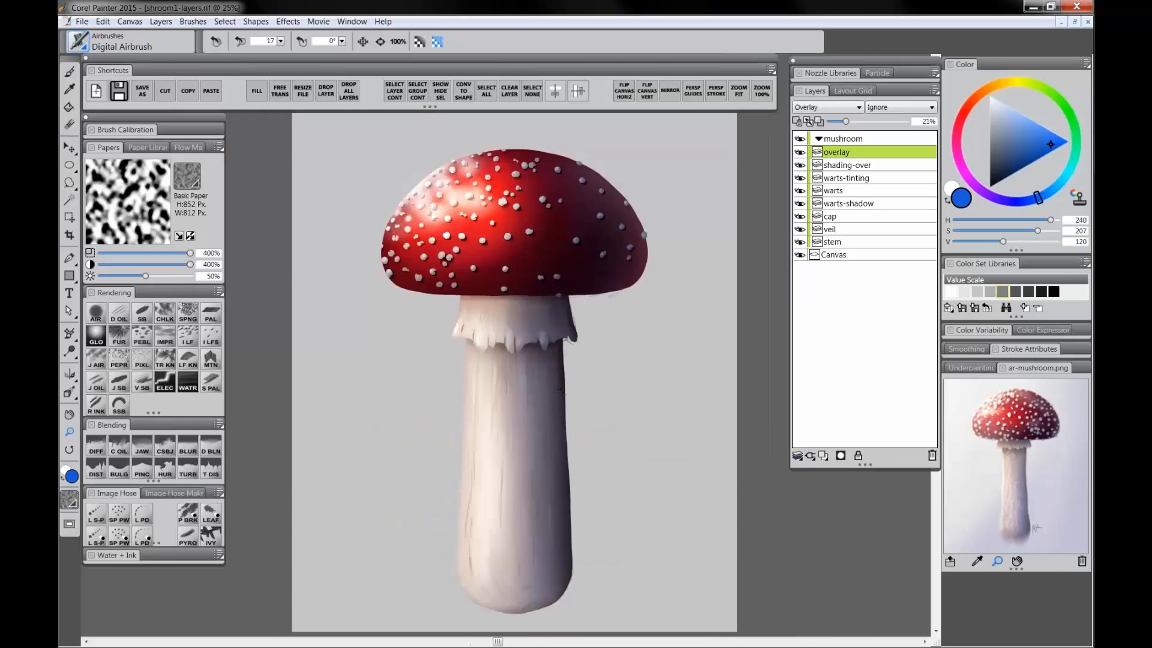
{"action": "left_click_drag", "start_coordinate": [556, 382], "coordinate": [535, 373]}
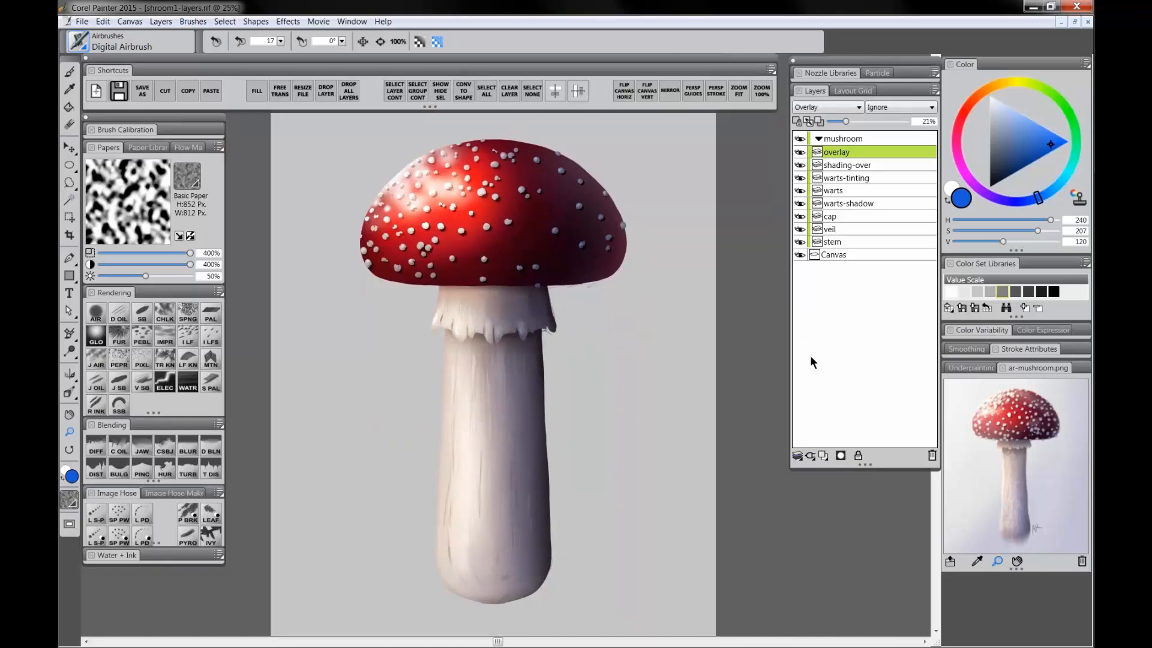
{"action": "left_click", "coordinate": [842, 138]}
{"action": "left_click", "coordinate": [818, 138]}
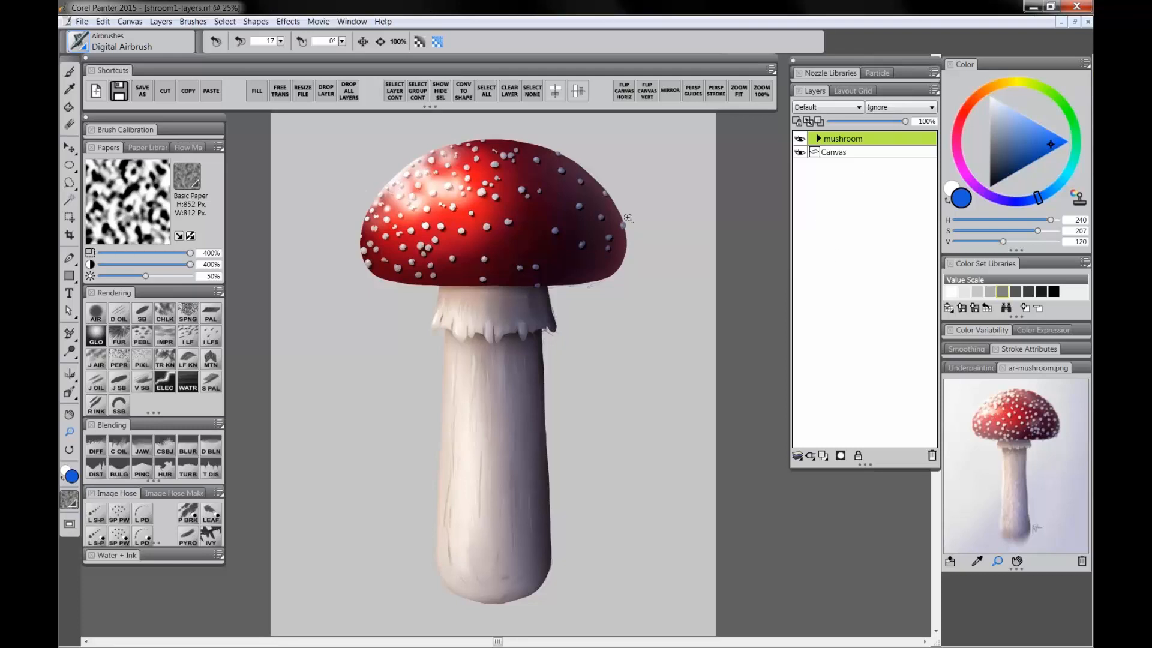
Step: Save the image as shroom1-layers2
{"action": "left_click", "coordinate": [143, 88]}
{"action": "left_click", "coordinate": [417, 424]}
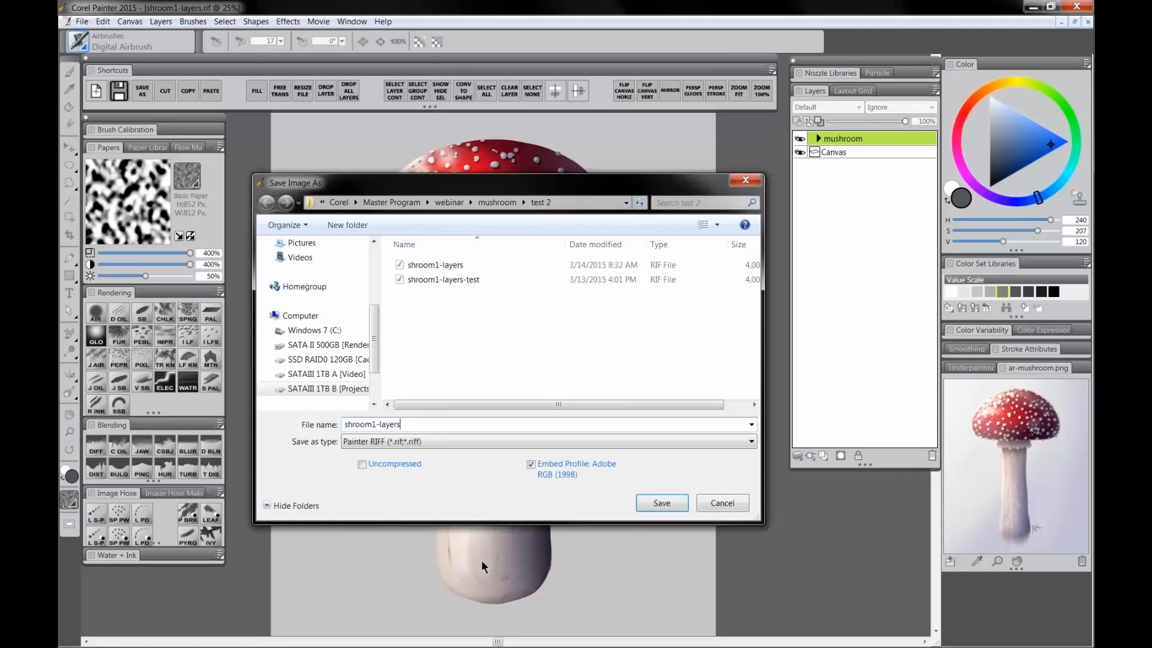
{"action": "type", "text": "2"}
{"action": "left_click", "coordinate": [662, 502]}
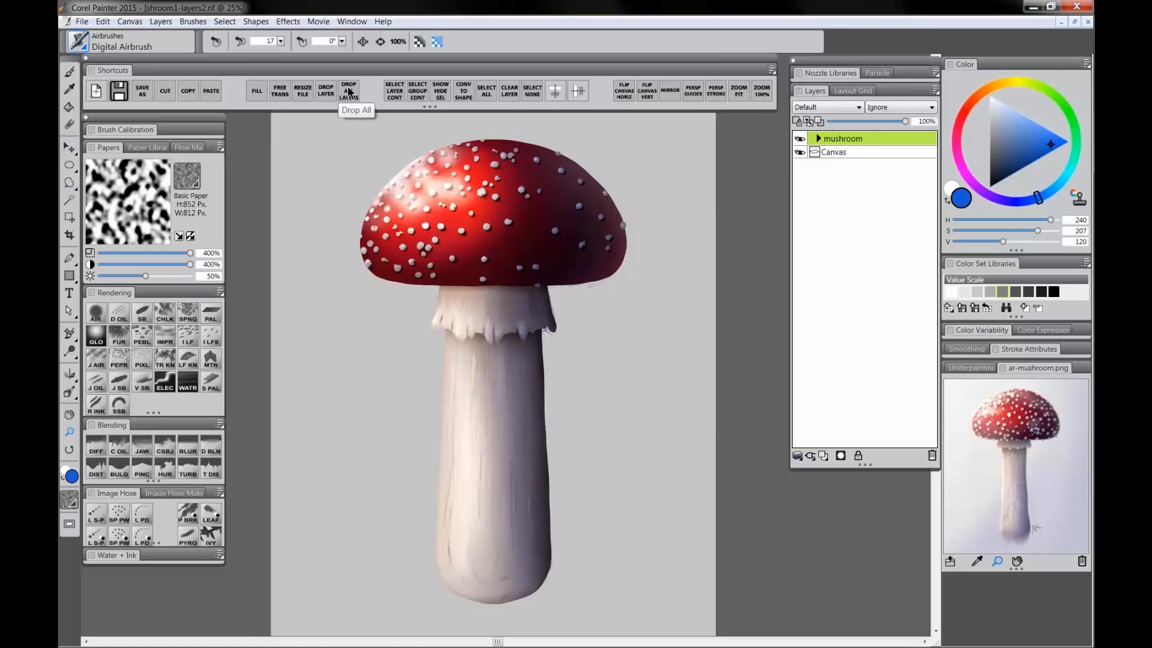
Step: Drop all layers onto the canvas and save the image as shroom1-layers3
{"action": "left_click", "coordinate": [348, 91]}
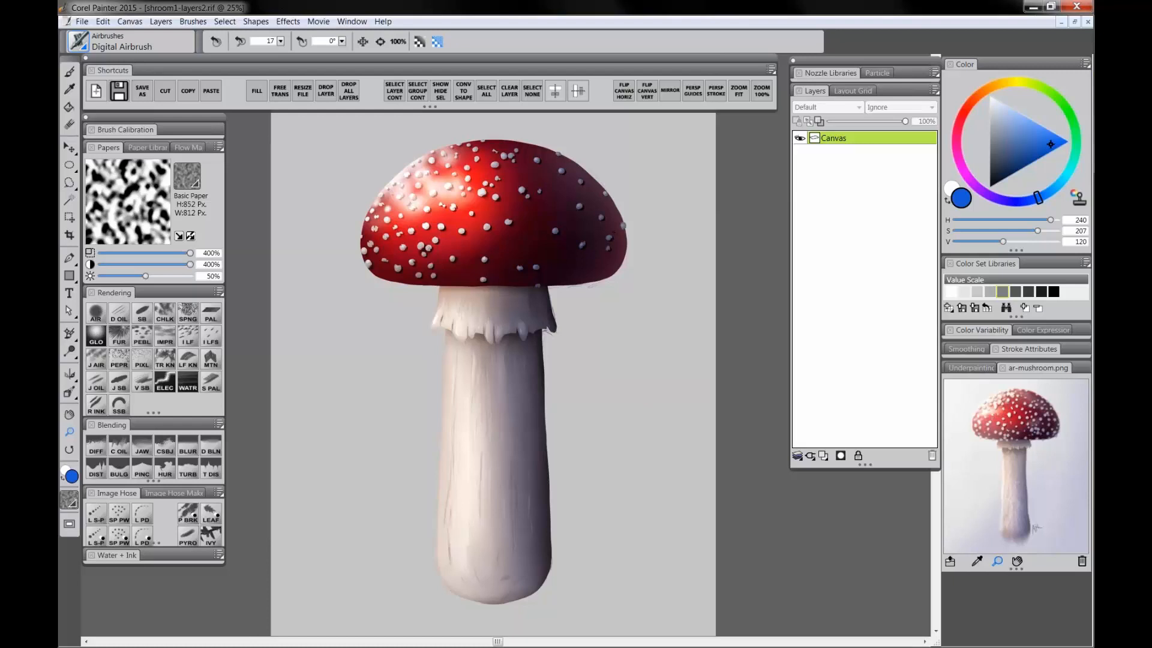
{"action": "left_click", "coordinate": [145, 91]}
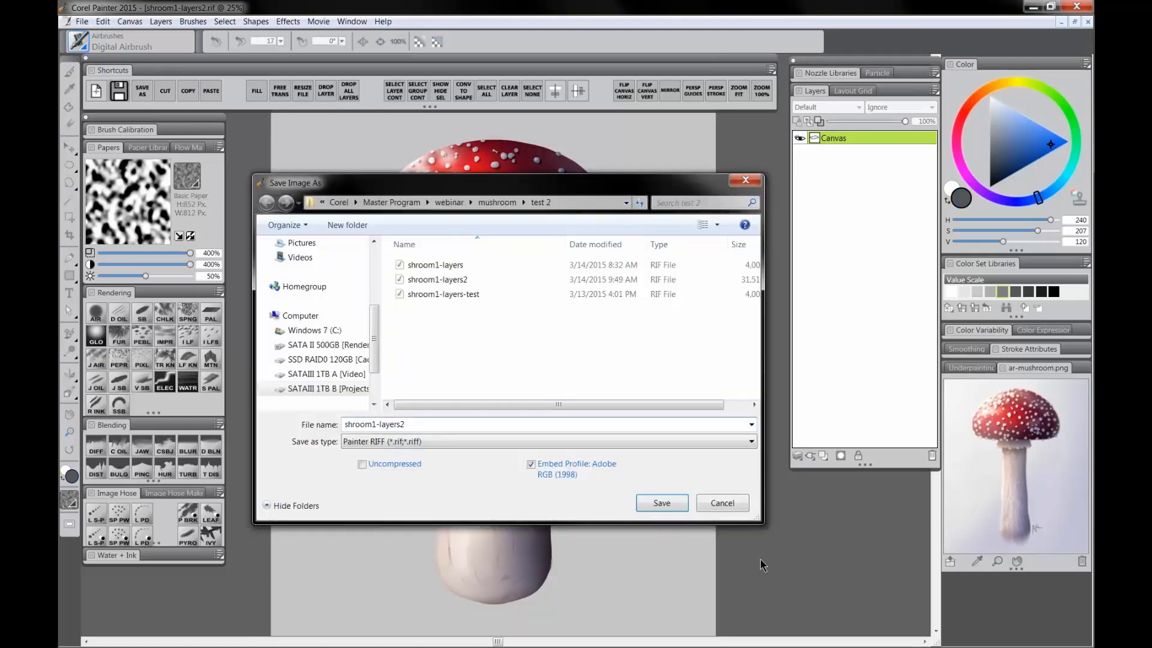
{"action": "key", "text": "BackSpace"}
{"action": "type", "text": "3"}
{"action": "key", "text": "Return"}
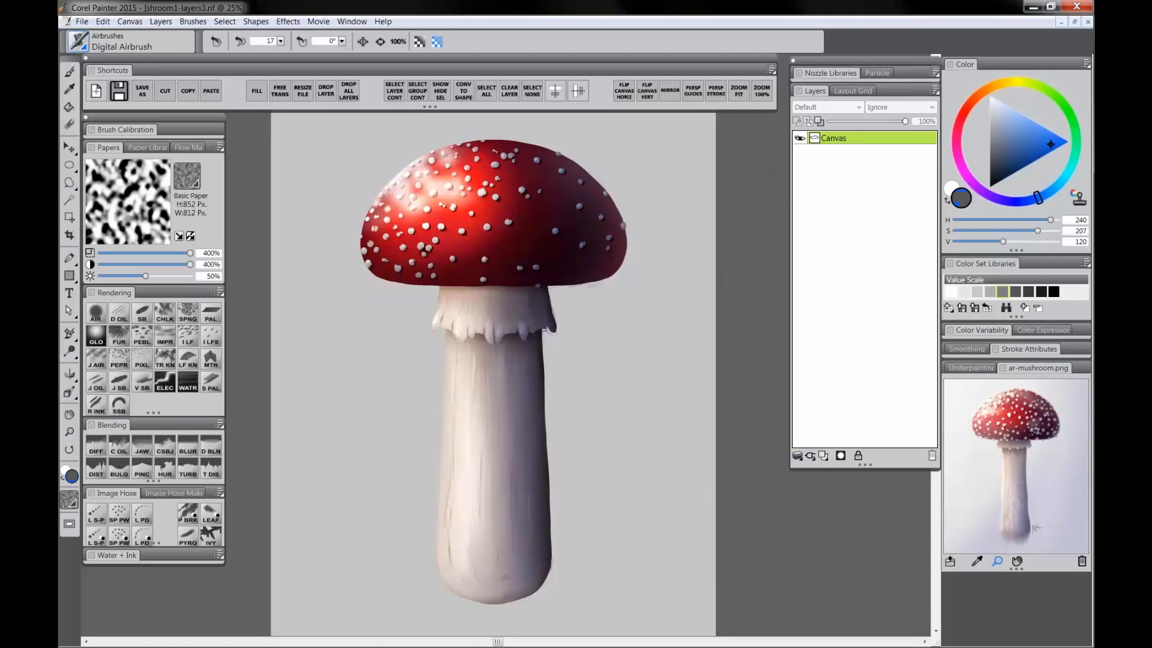
Step: Sample the background gray and paint over stray marks around the cap edge and veil with the Smooth Scratchboard brush
{"action": "scroll", "coordinate": [532, 327], "scroll_direction": "up", "scroll_amount": 1}
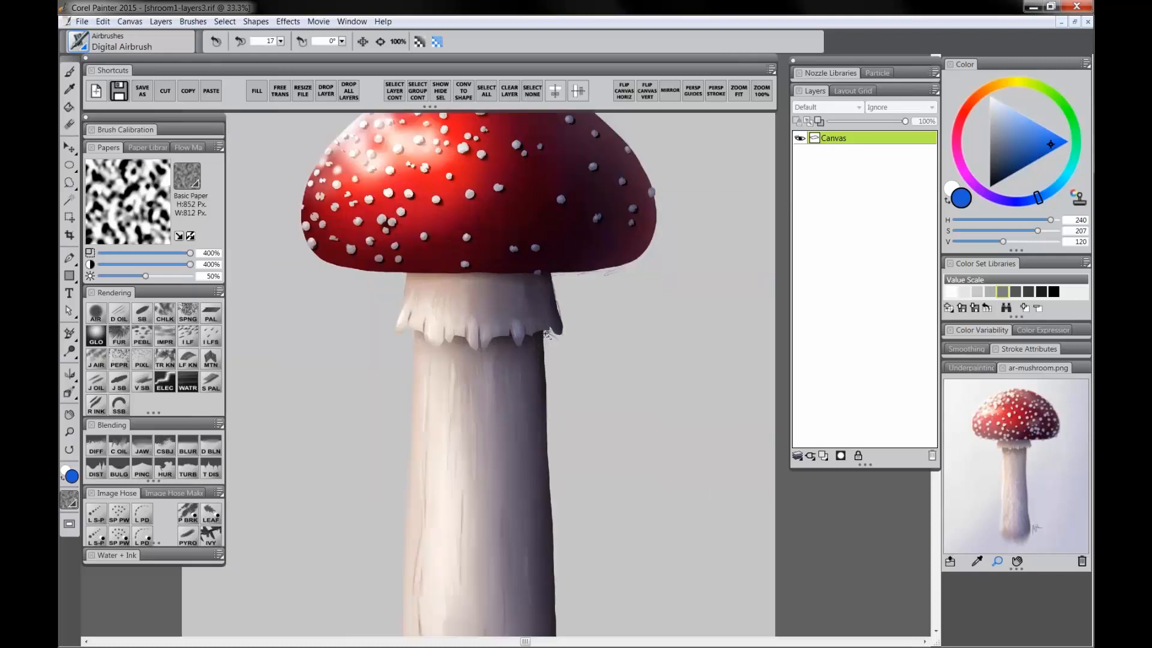
{"action": "scroll", "coordinate": [547, 333], "scroll_direction": "up", "scroll_amount": 1}
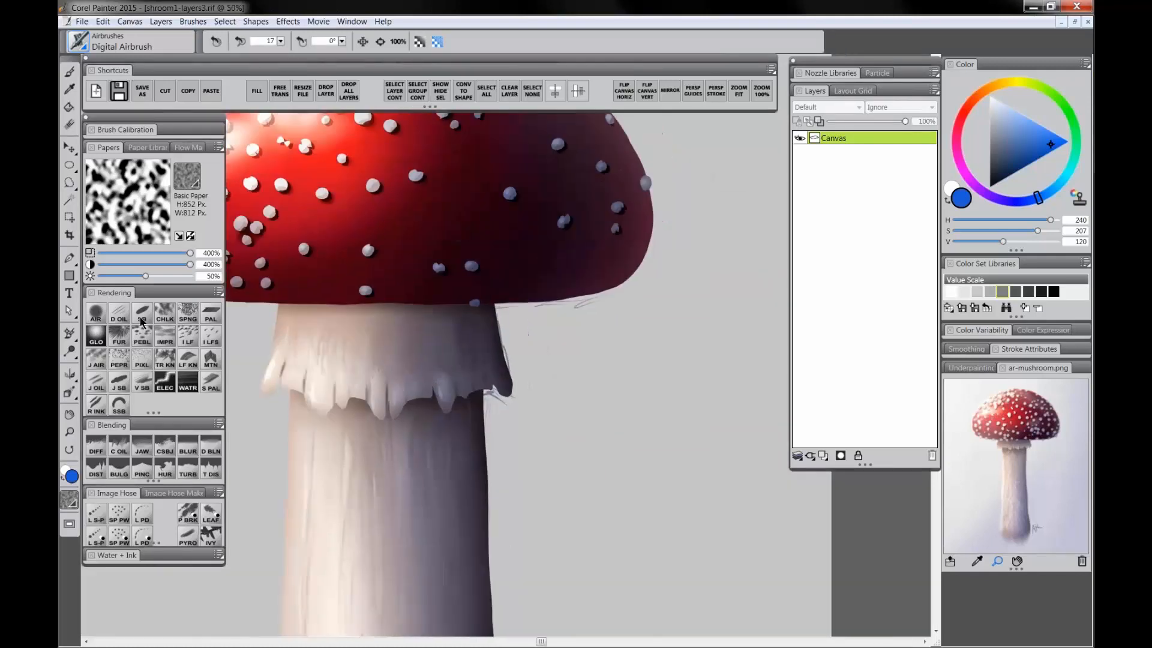
{"action": "left_click", "coordinate": [142, 318]}
{"action": "left_click", "coordinate": [634, 326], "text": "alt"}
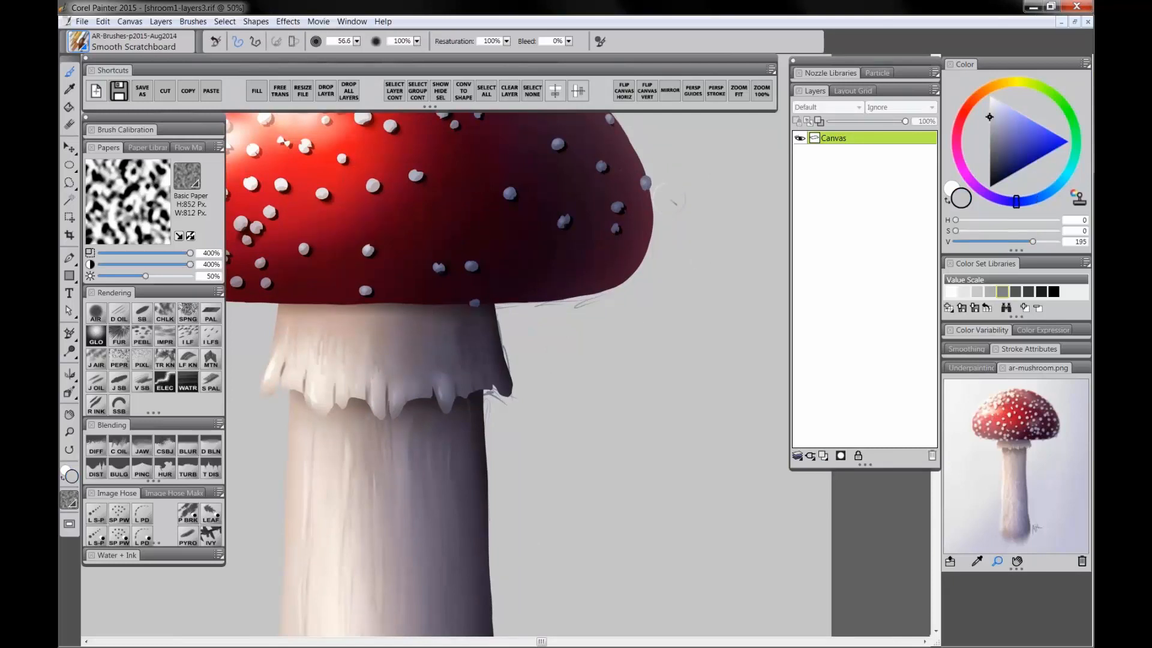
{"action": "left_click_drag", "start_coordinate": [667, 205], "coordinate": [670, 211], "text": "ctrl+alt"}
{"action": "left_click_drag", "start_coordinate": [539, 304], "coordinate": [582, 307]}
{"action": "left_click_drag", "start_coordinate": [511, 398], "coordinate": [493, 392]}
Step: Paint over a stray mark in the background beside the stem's right side
{"action": "left_click", "coordinate": [73, 434]}
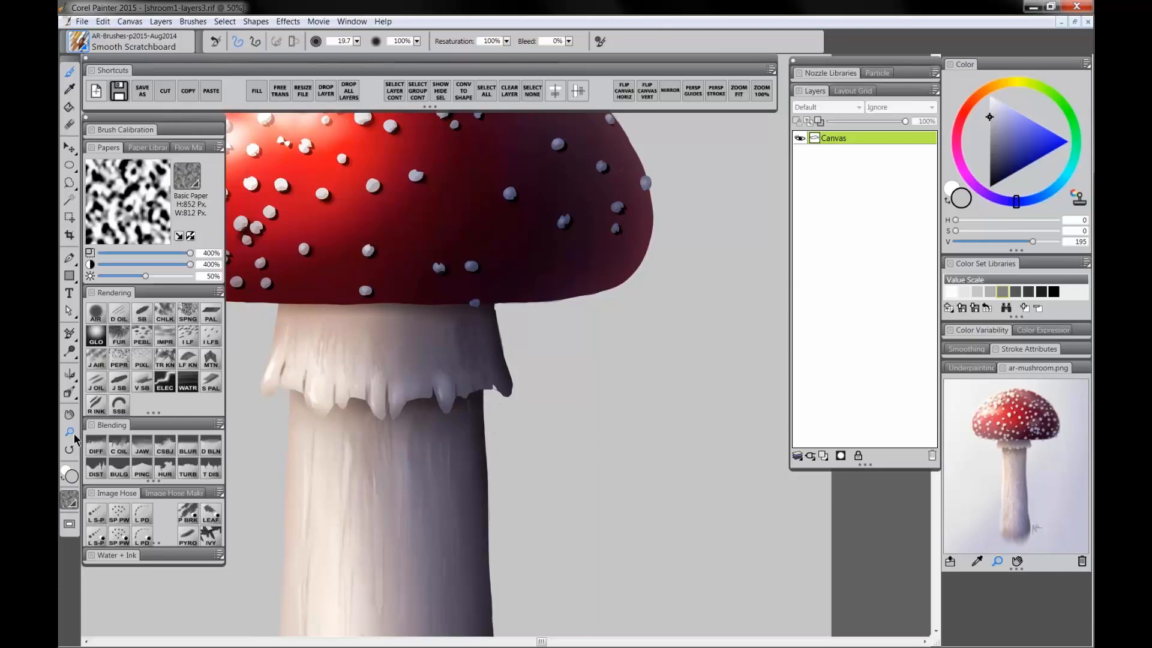
{"action": "left_click", "coordinate": [536, 417], "text": "alt"}
{"action": "left_click", "coordinate": [536, 417], "text": "alt"}
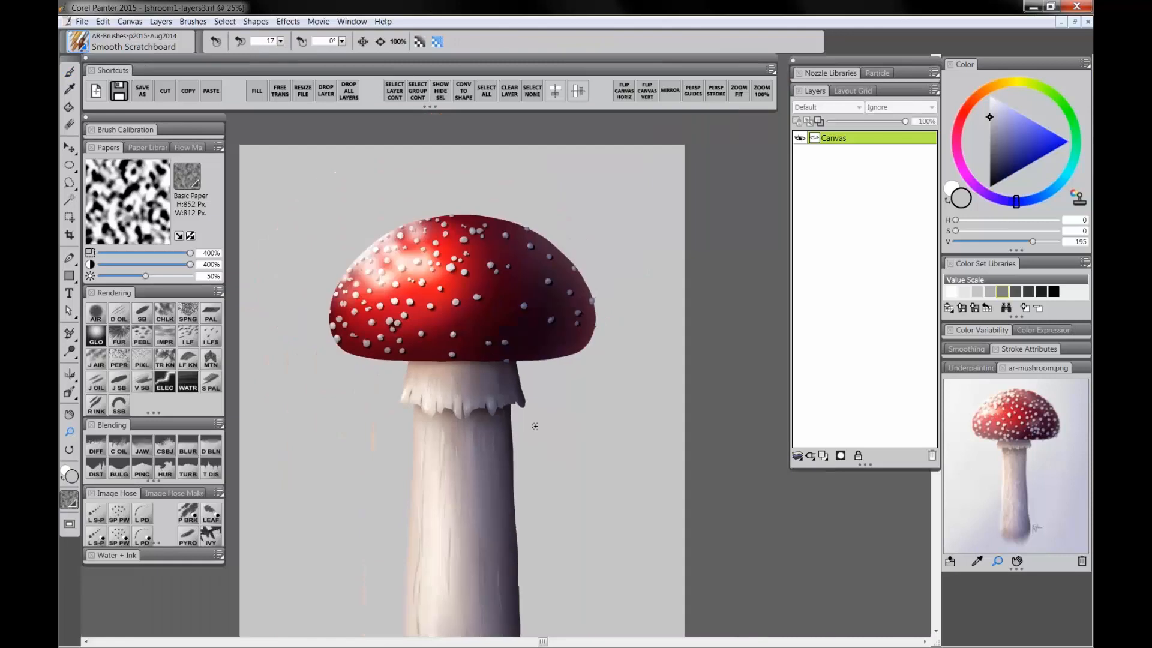
{"action": "key", "text": "b"}
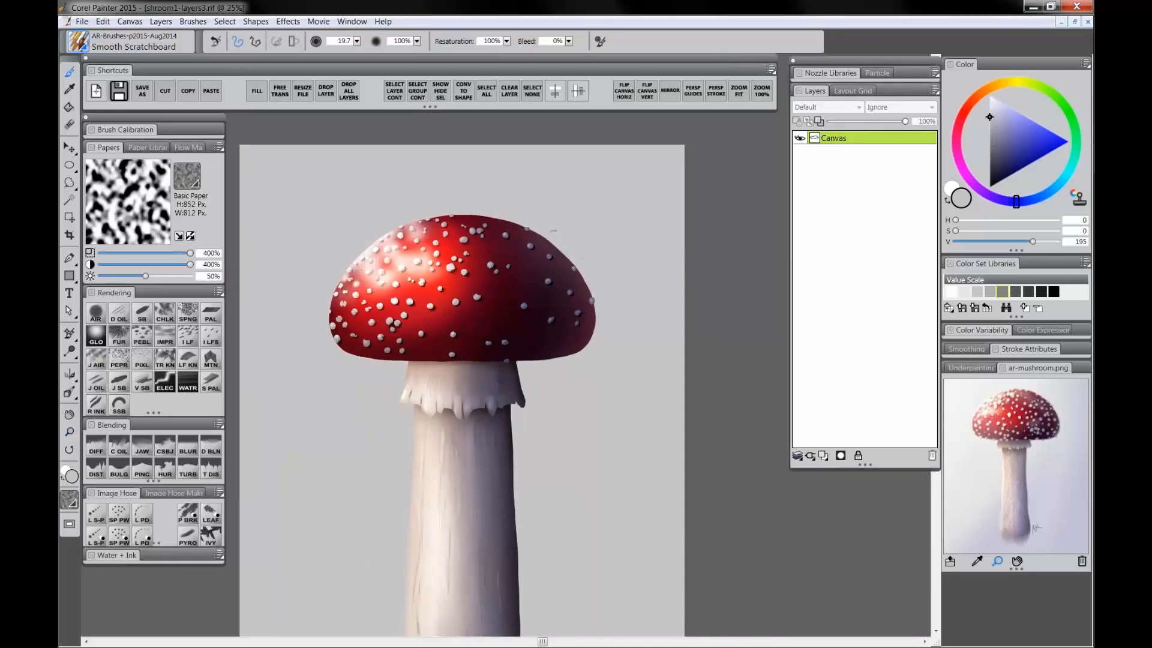
{"action": "left_click_drag", "start_coordinate": [578, 455], "coordinate": [607, 376]}
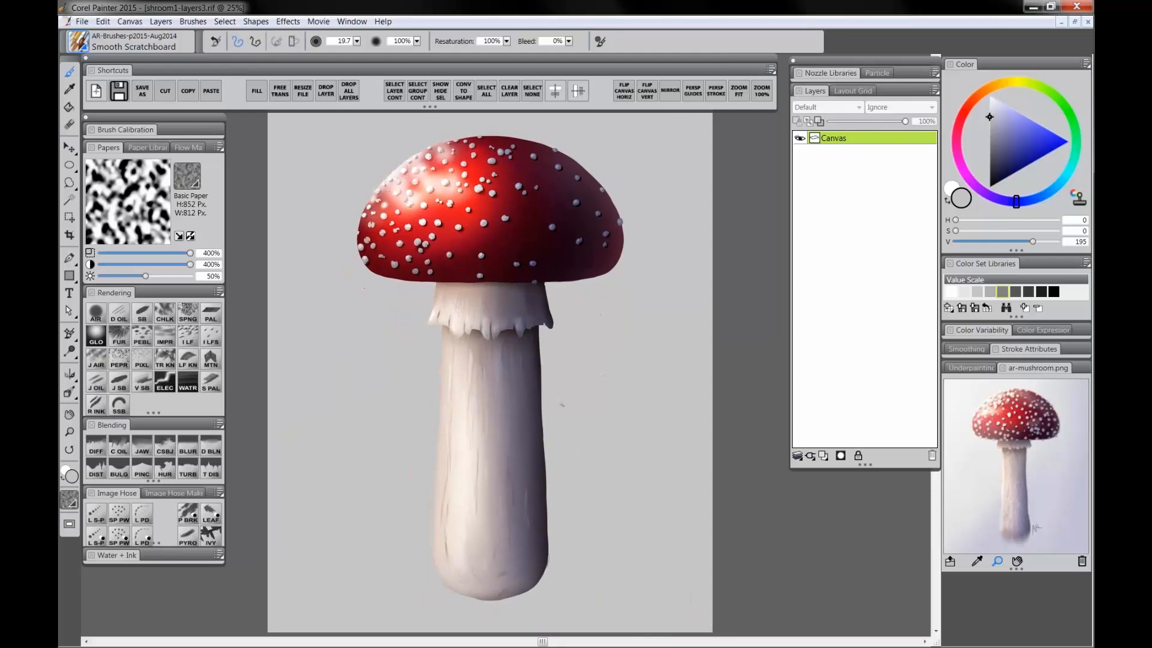
Step: Soften the stem's bottom with the Diffuse Blur brush and its top and right edge with the Blur brush
{"action": "left_click", "coordinate": [96, 451]}
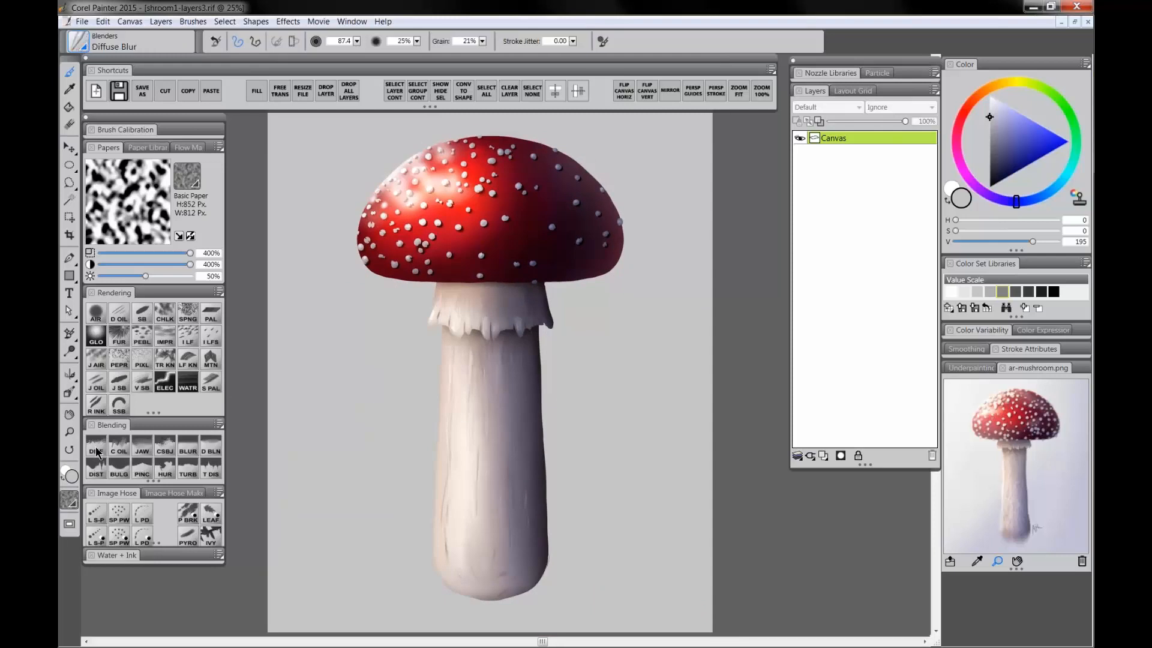
{"action": "mouse_move", "coordinate": [455, 585]}
{"action": "left_mouse_down"}
{"action": "mouse_move", "coordinate": [508, 606]}
{"action": "mouse_move", "coordinate": [536, 583]}
{"action": "mouse_move", "coordinate": [543, 538]}
{"action": "mouse_move", "coordinate": [520, 594]}
{"action": "left_mouse_up"}
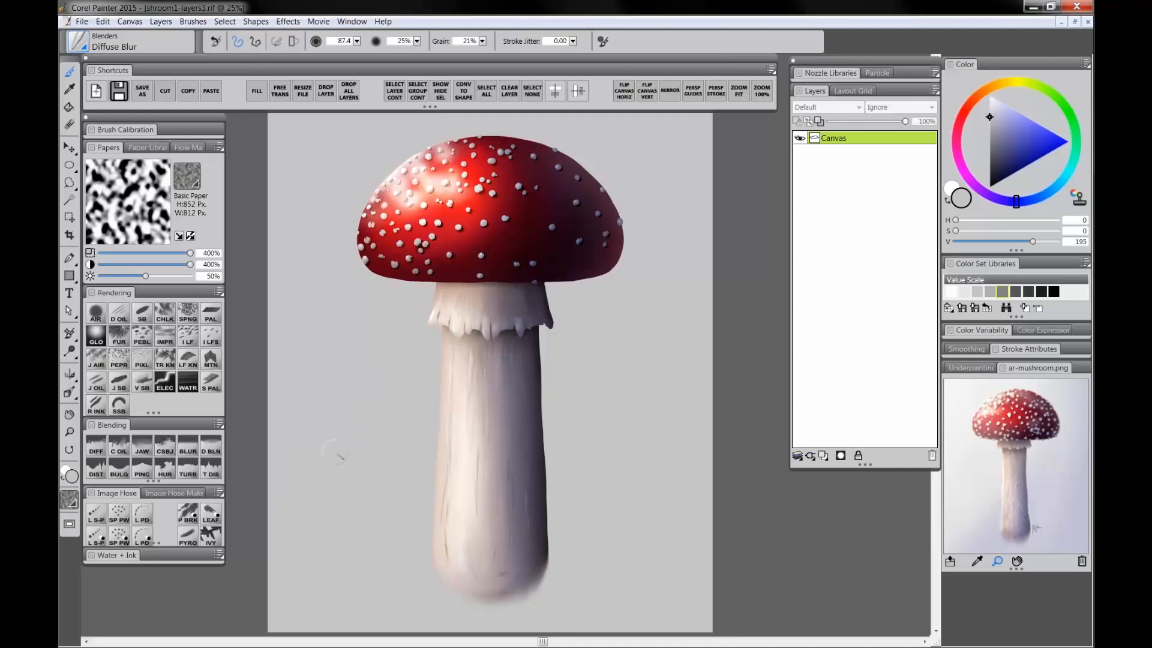
{"action": "left_click", "coordinate": [189, 449]}
{"action": "left_click_drag", "start_coordinate": [460, 280], "coordinate": [460, 280]}
{"action": "mouse_move", "coordinate": [474, 334]}
{"action": "left_mouse_down"}
{"action": "mouse_move", "coordinate": [551, 322]}
{"action": "mouse_move", "coordinate": [544, 293]}
{"action": "left_mouse_up"}
{"action": "left_click_drag", "start_coordinate": [544, 577], "coordinate": [544, 322]}
{"action": "mouse_move", "coordinate": [527, 334]}
{"action": "left_mouse_down"}
{"action": "mouse_move", "coordinate": [482, 330]}
{"action": "mouse_move", "coordinate": [496, 334]}
{"action": "mouse_move", "coordinate": [436, 278]}
{"action": "mouse_move", "coordinate": [487, 290]}
{"action": "mouse_move", "coordinate": [477, 287]}
{"action": "mouse_move", "coordinate": [542, 282]}
{"action": "mouse_move", "coordinate": [546, 311]}
{"action": "left_mouse_up"}
Step: Add a new layer named texture and set its composite method to Multiply
{"action": "left_click", "coordinate": [824, 456]}
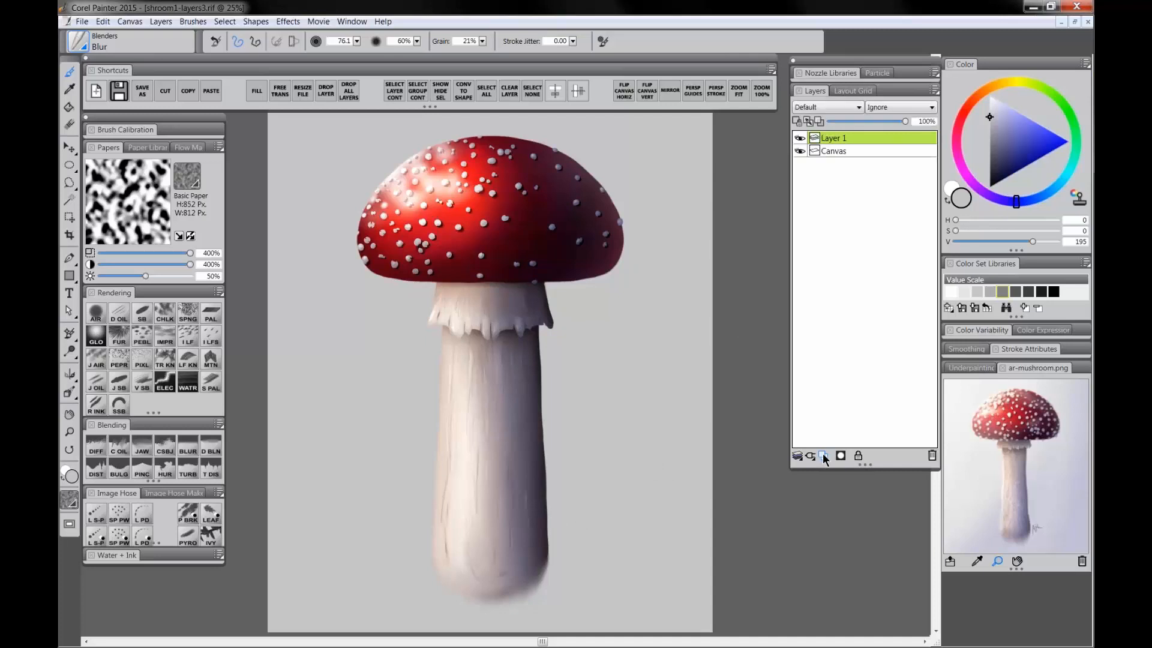
{"action": "double_click", "coordinate": [835, 140]}
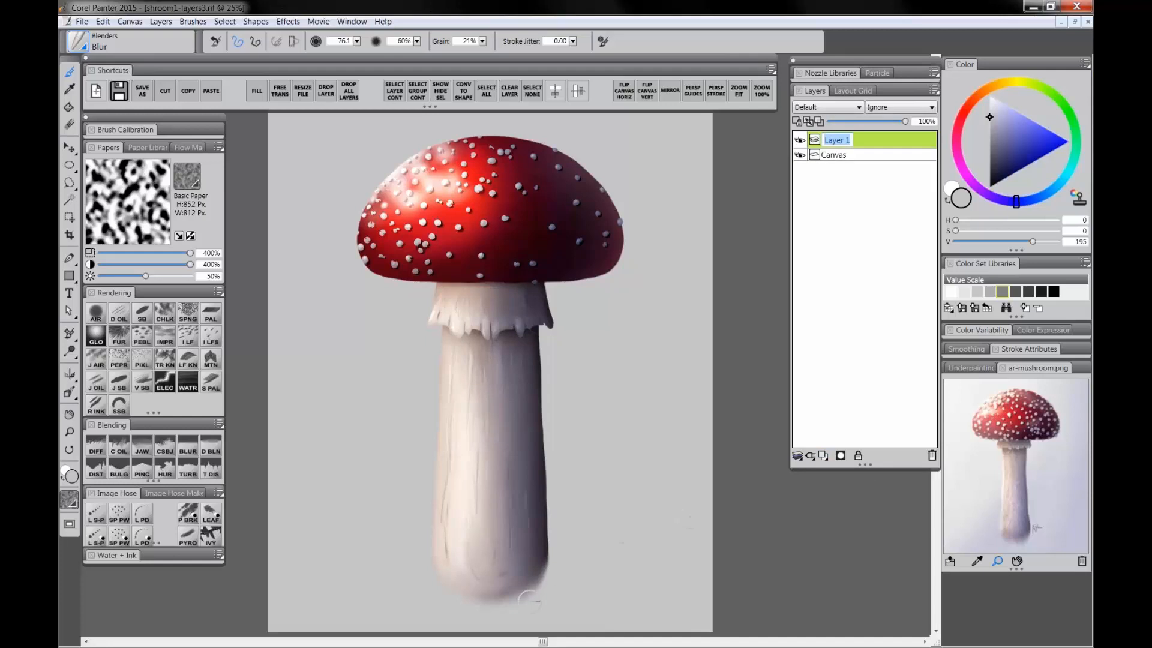
{"action": "type", "text": "texture'"}
{"action": "key", "text": "Return"}
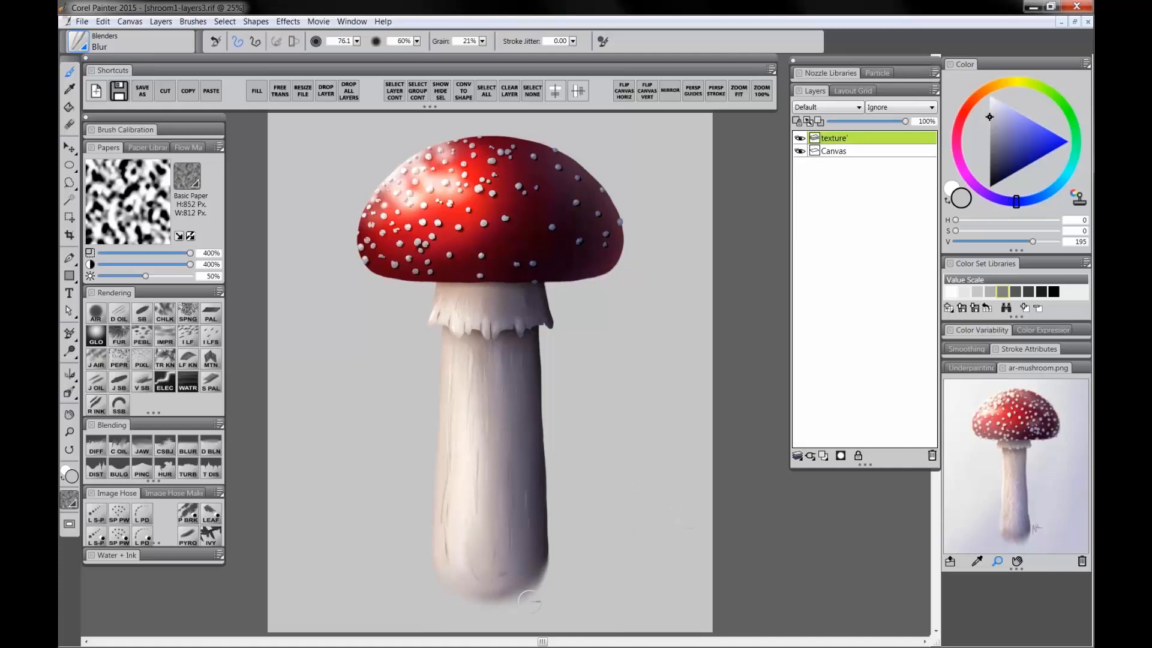
{"action": "double_click", "coordinate": [848, 137]}
{"action": "left_click", "coordinate": [642, 427]}
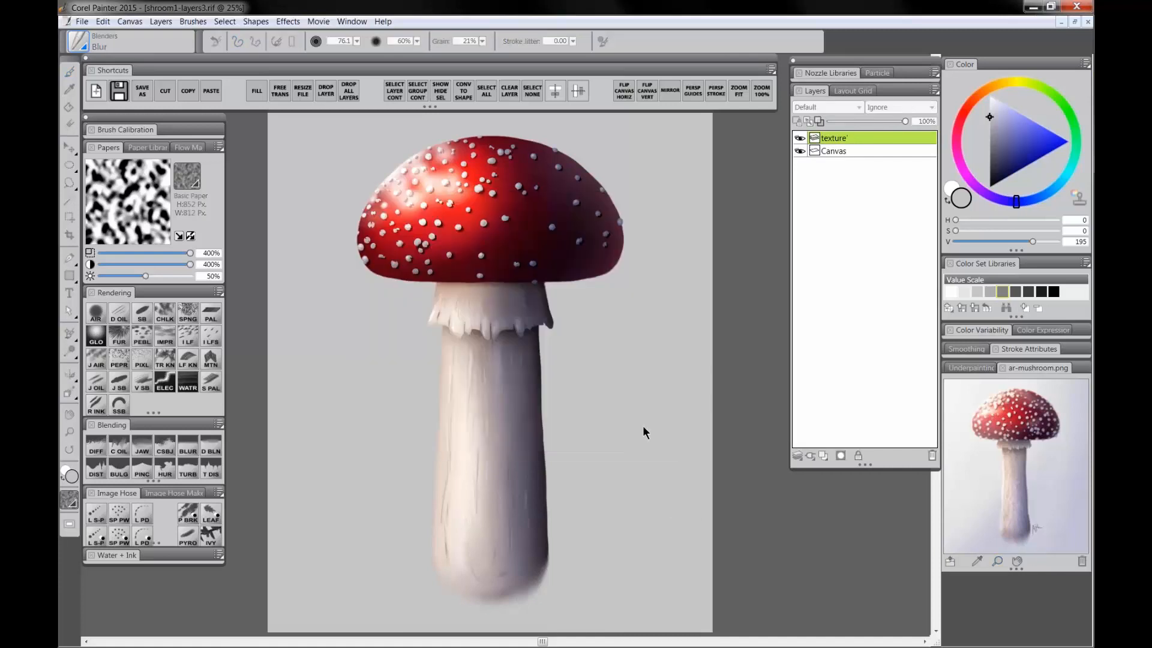
{"action": "double_click", "coordinate": [851, 138]}
{"action": "left_click", "coordinate": [851, 138]}
{"action": "key", "text": "BackSpace"}
{"action": "left_click", "coordinate": [868, 171]}
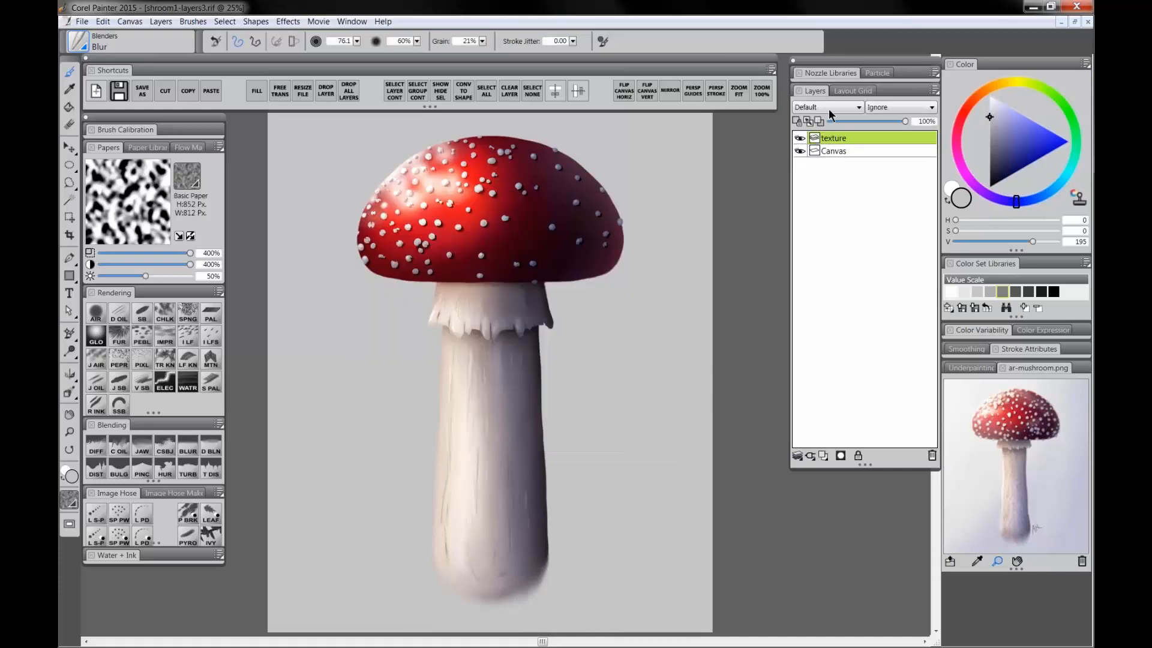
{"action": "left_click", "coordinate": [821, 109]}
{"action": "left_click", "coordinate": [818, 207]}
Step: Select the Square Chalk brush with Polypay Wool paper and brush brown texture onto the upper stem
{"action": "left_click", "coordinate": [167, 316]}
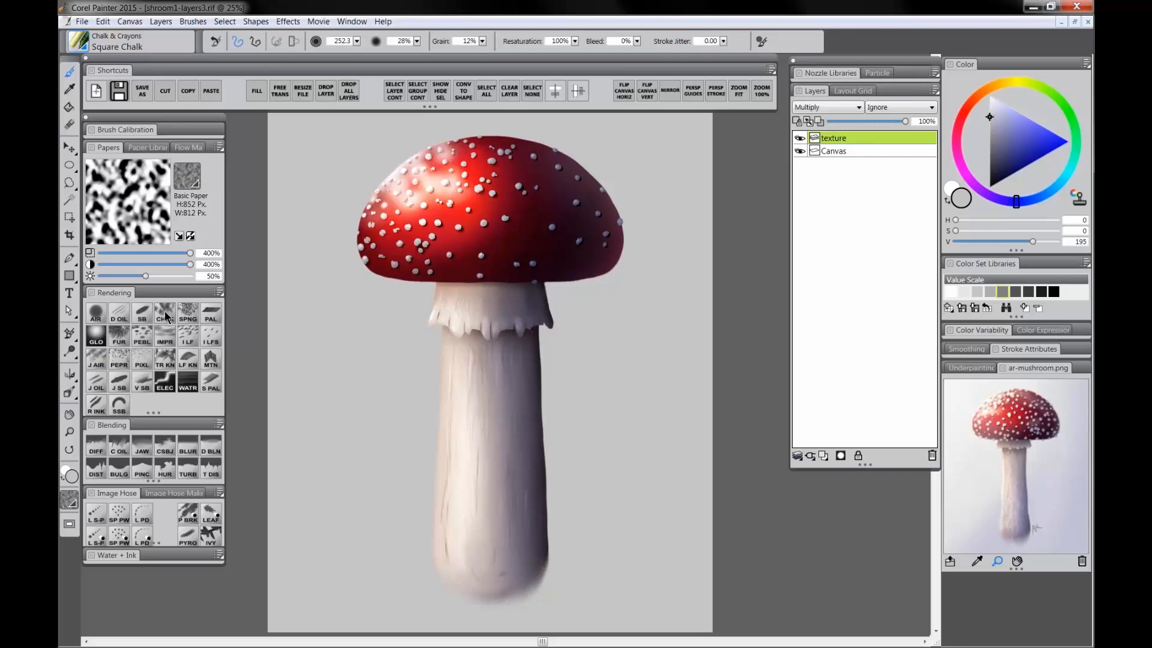
{"action": "left_click", "coordinate": [187, 176]}
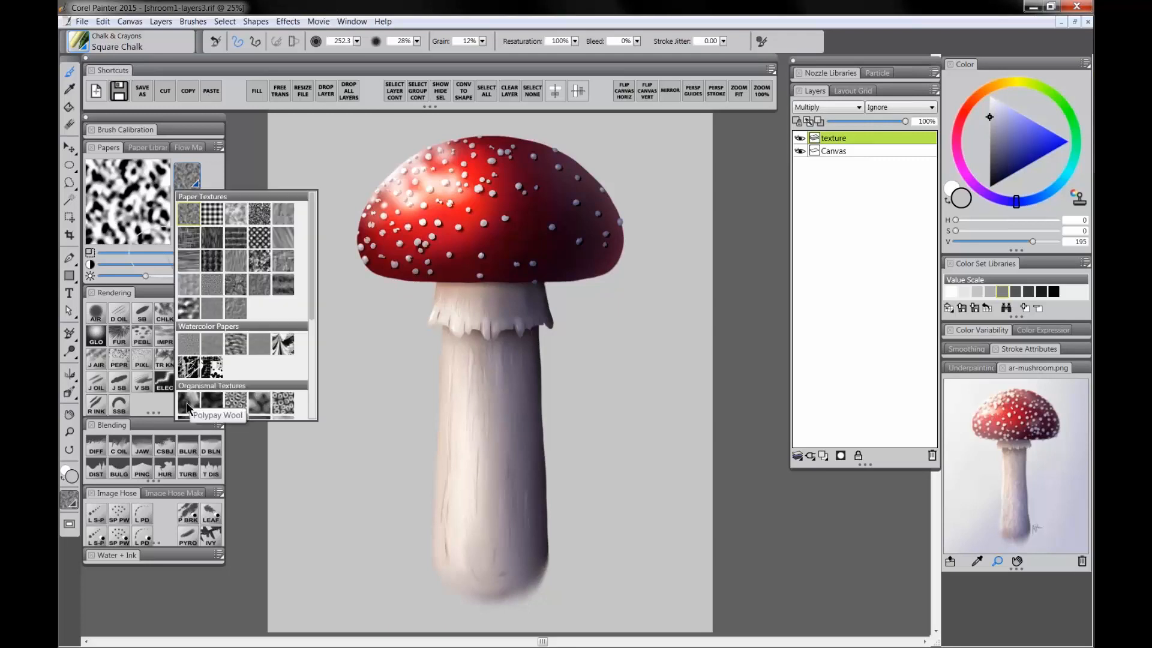
{"action": "left_click", "coordinate": [188, 400]}
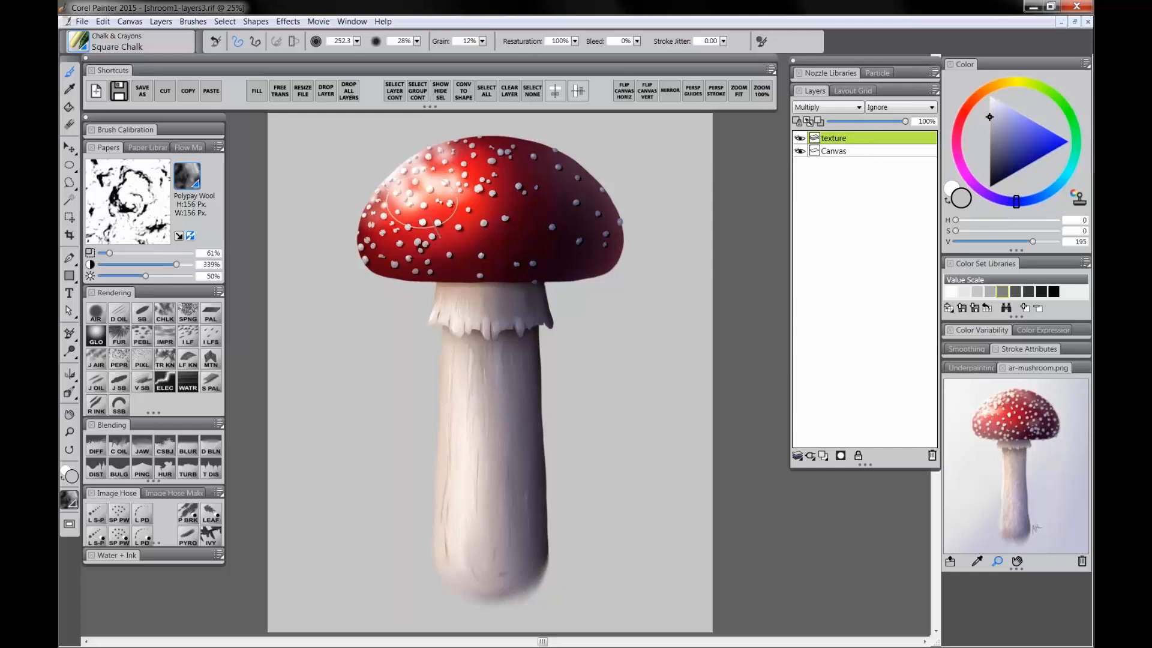
{"action": "left_click", "coordinate": [978, 95]}
{"action": "mouse_move", "coordinate": [998, 113]}
{"action": "left_mouse_down"}
{"action": "mouse_move", "coordinate": [1017, 154]}
{"action": "mouse_move", "coordinate": [1006, 139]}
{"action": "left_mouse_up"}
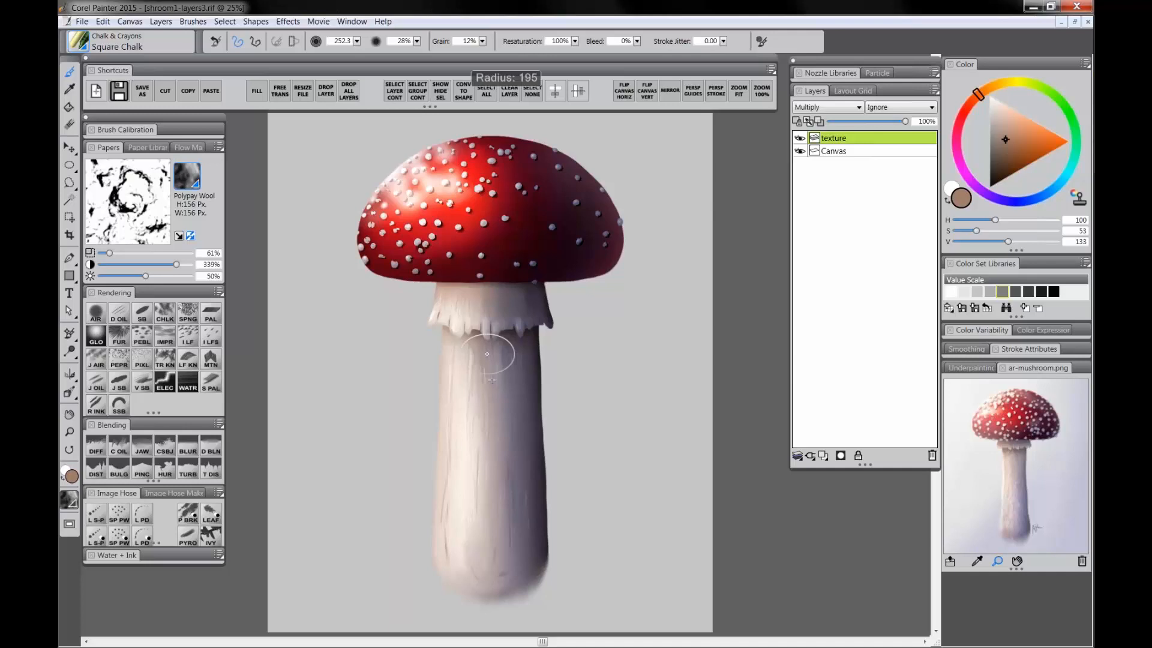
{"action": "mouse_move", "coordinate": [487, 355]}
{"action": "left_mouse_down", "text": "ctrl+alt"}
{"action": "mouse_move", "coordinate": [499, 360]}
{"action": "mouse_move", "coordinate": [468, 441]}
{"action": "mouse_move", "coordinate": [488, 528]}
{"action": "mouse_move", "coordinate": [514, 502]}
{"action": "mouse_move", "coordinate": [489, 373]}
{"action": "mouse_move", "coordinate": [510, 357]}
{"action": "mouse_move", "coordinate": [471, 397]}
{"action": "mouse_move", "coordinate": [468, 429]}
{"action": "left_mouse_up", "text": "ctrl+alt"}
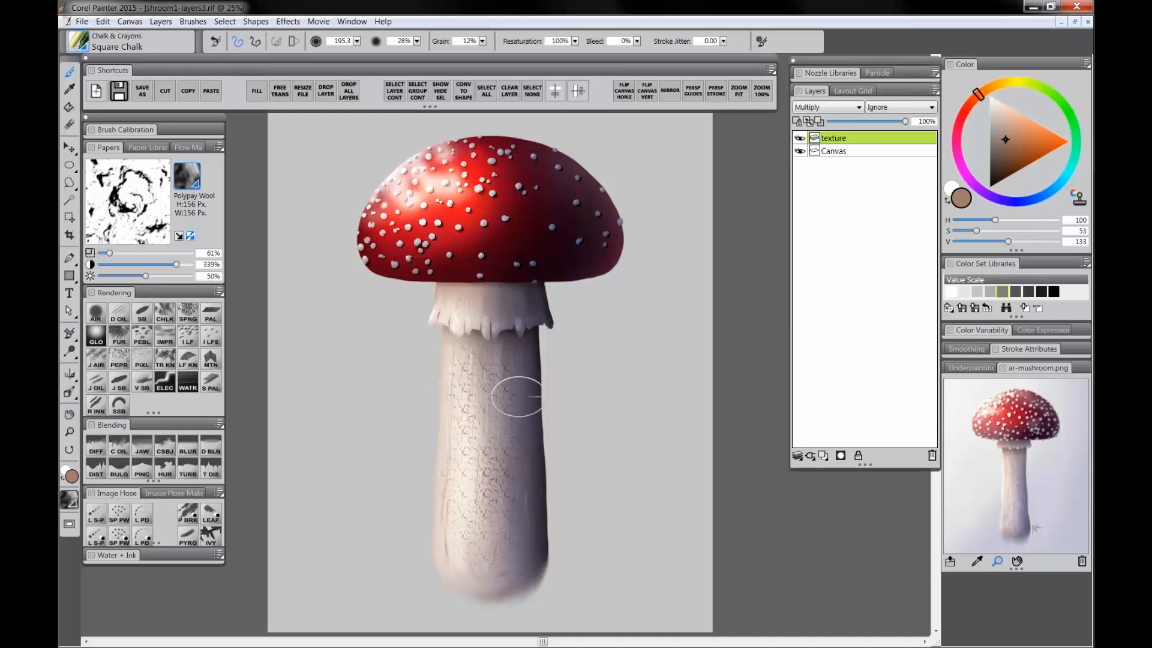
Step: Raise the paper scale gradually to 381% while brushing more chalk texture down the length of the stem
{"action": "left_click", "coordinate": [140, 253]}
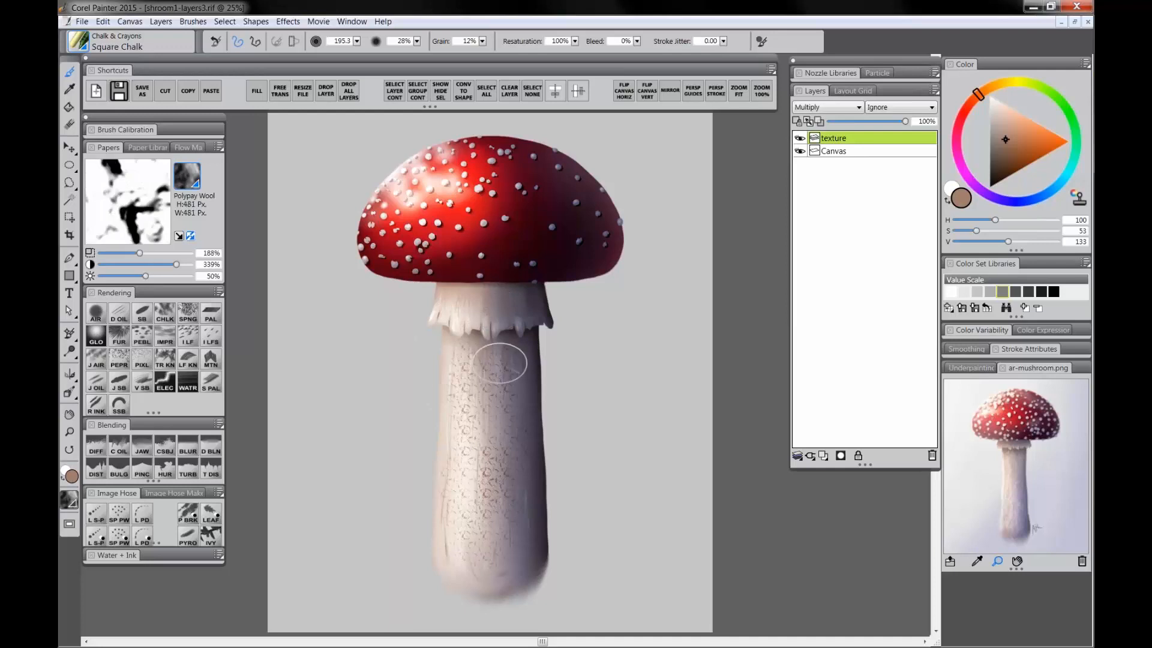
{"action": "mouse_move", "coordinate": [503, 358]}
{"action": "left_mouse_down"}
{"action": "mouse_move", "coordinate": [486, 360]}
{"action": "mouse_move", "coordinate": [483, 430]}
{"action": "mouse_move", "coordinate": [502, 519]}
{"action": "mouse_move", "coordinate": [487, 550]}
{"action": "mouse_move", "coordinate": [495, 517]}
{"action": "left_mouse_up"}
{"action": "left_click", "coordinate": [166, 252]}
{"action": "mouse_move", "coordinate": [487, 359]}
{"action": "left_mouse_down"}
{"action": "mouse_move", "coordinate": [467, 448]}
{"action": "mouse_move", "coordinate": [506, 516]}
{"action": "left_mouse_up"}
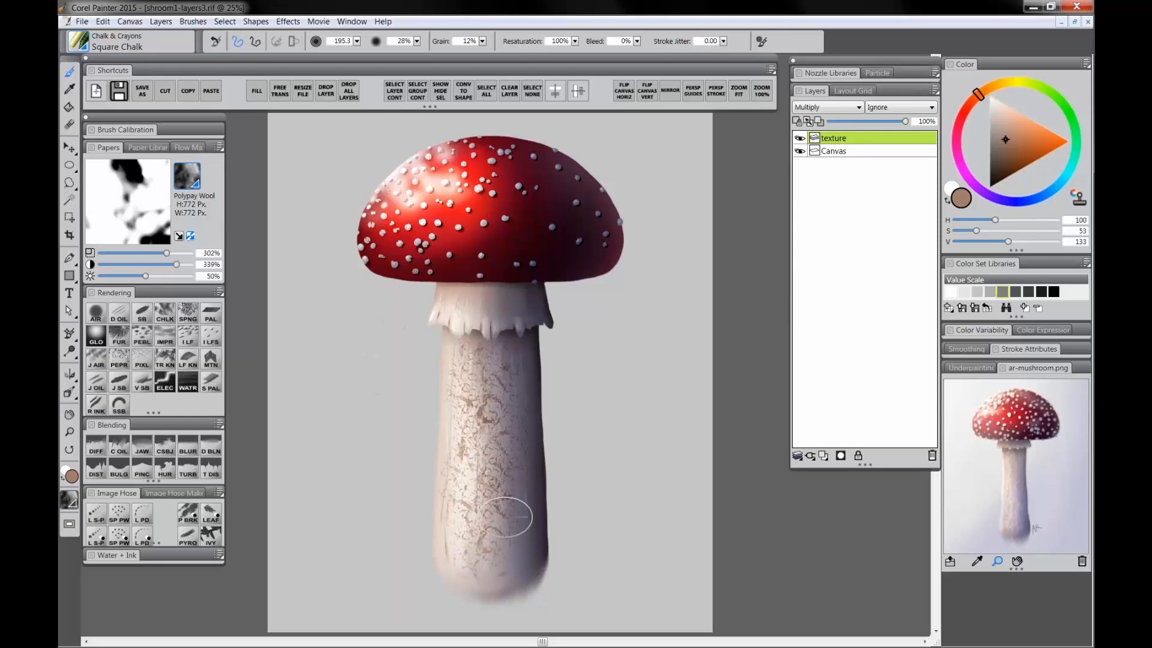
{"action": "left_click", "coordinate": [185, 252]}
{"action": "mouse_move", "coordinate": [506, 386]}
{"action": "left_mouse_down"}
{"action": "mouse_move", "coordinate": [465, 477]}
{"action": "mouse_move", "coordinate": [498, 537]}
{"action": "left_mouse_up"}
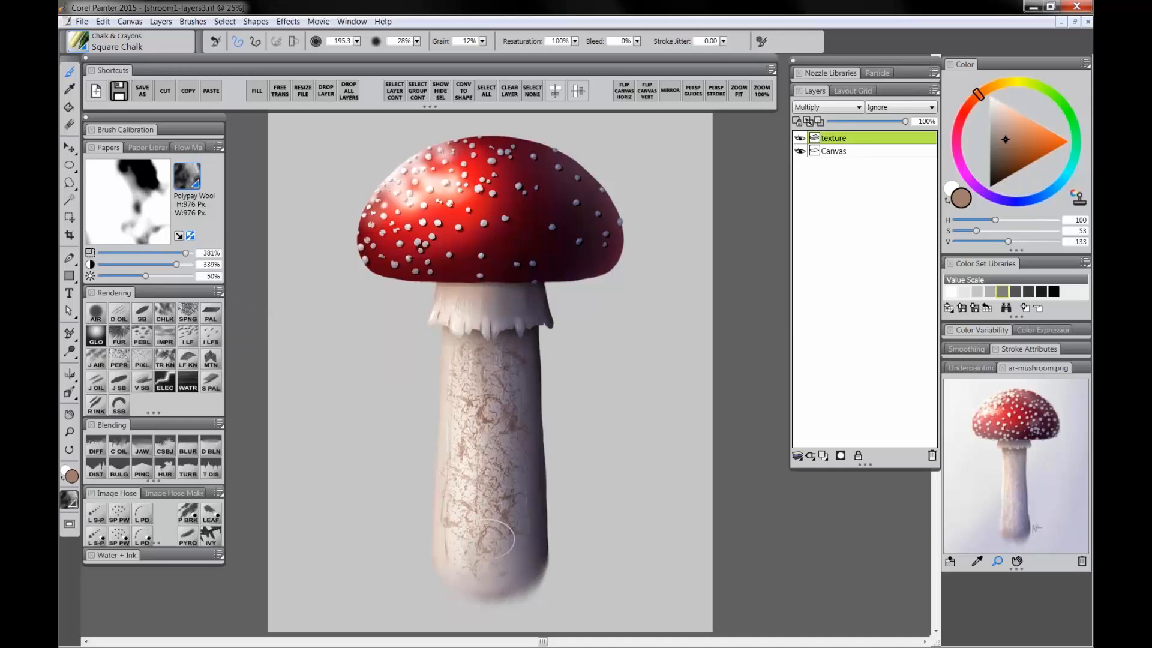
Step: Duplicate the texture layer and rename the copy texture-light
{"action": "right_click", "coordinate": [833, 138]}
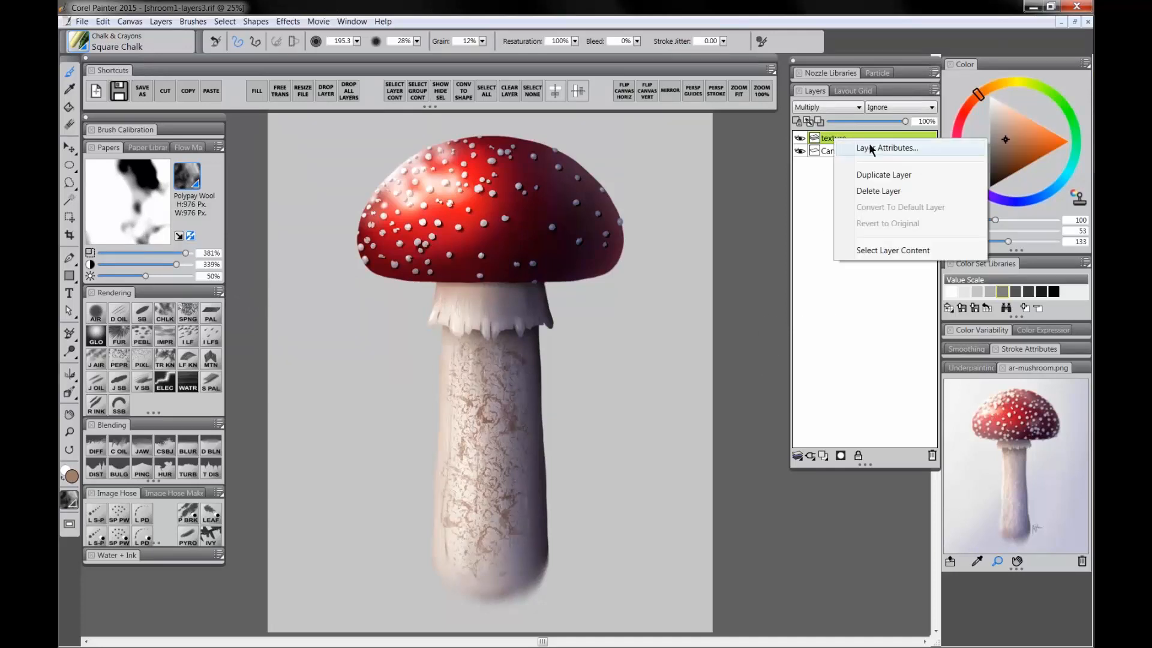
{"action": "left_click", "coordinate": [888, 175]}
{"action": "double_click", "coordinate": [840, 154]}
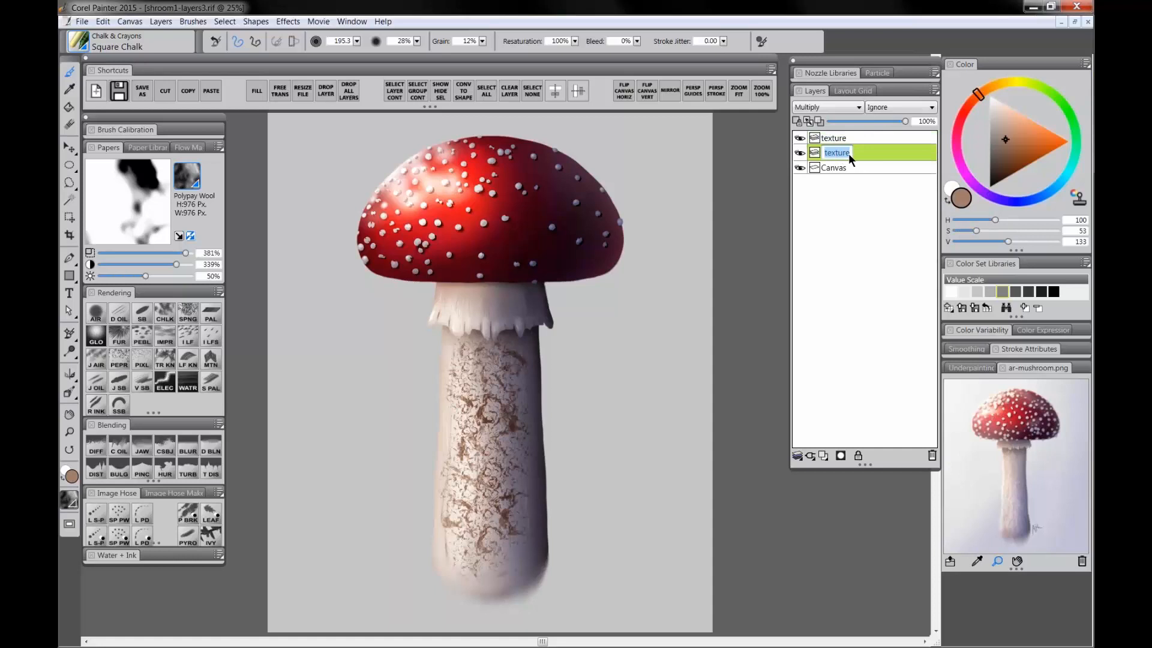
{"action": "left_click", "coordinate": [844, 139]}
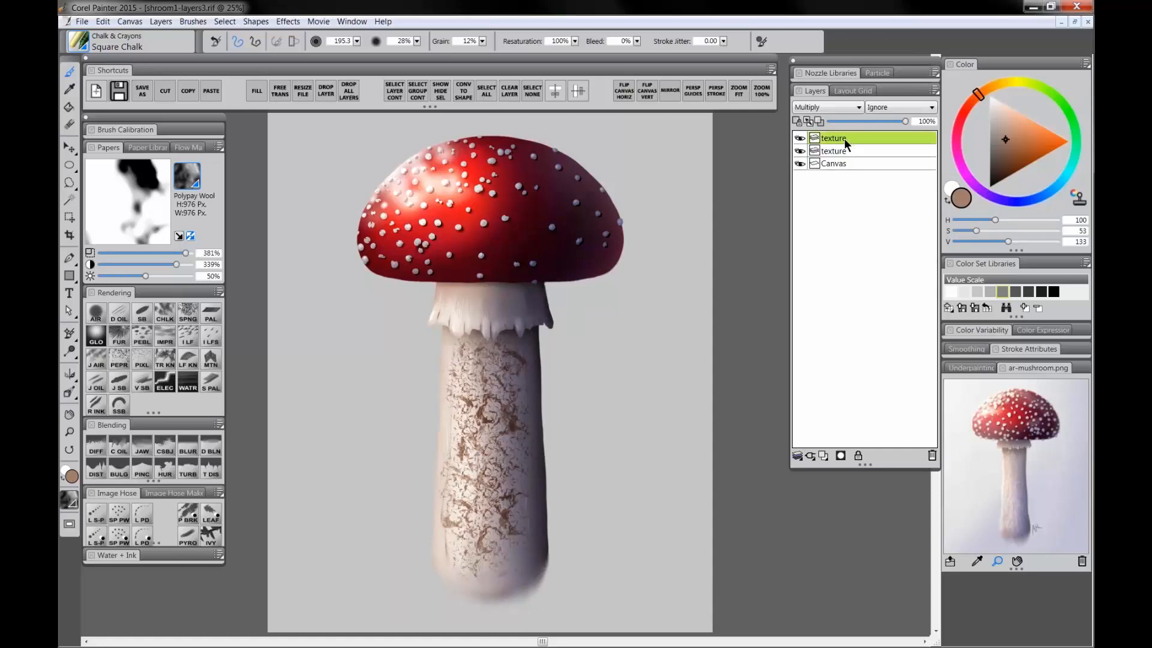
{"action": "double_click", "coordinate": [844, 138]}
{"action": "type", "text": "-light"}
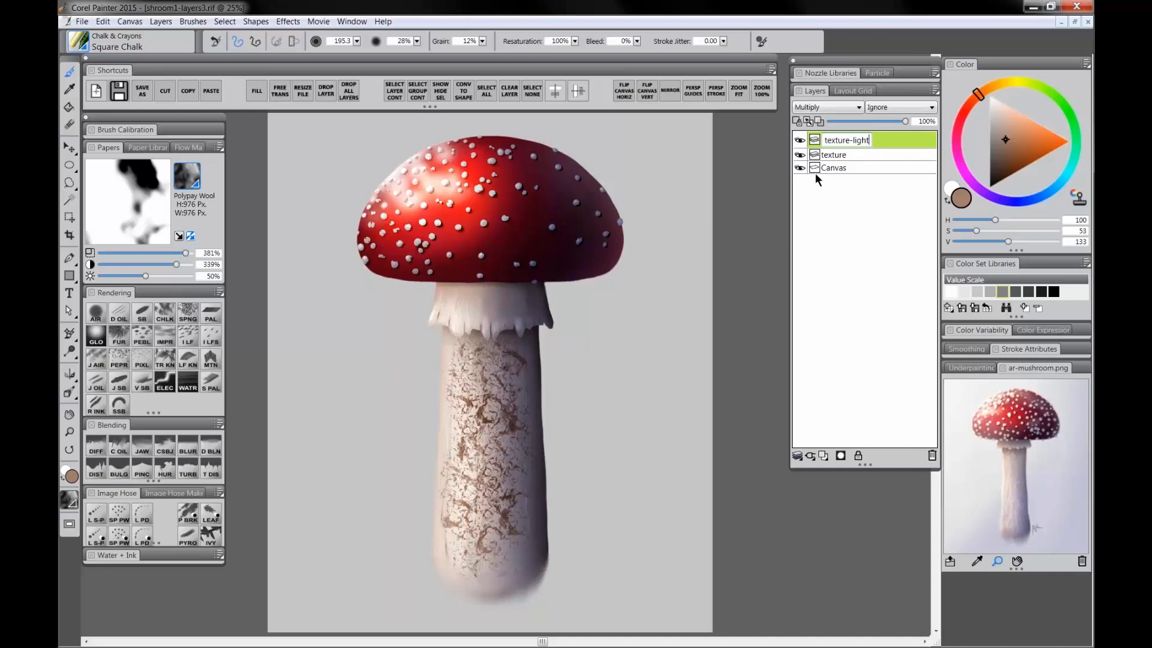
{"action": "key", "text": "Return"}
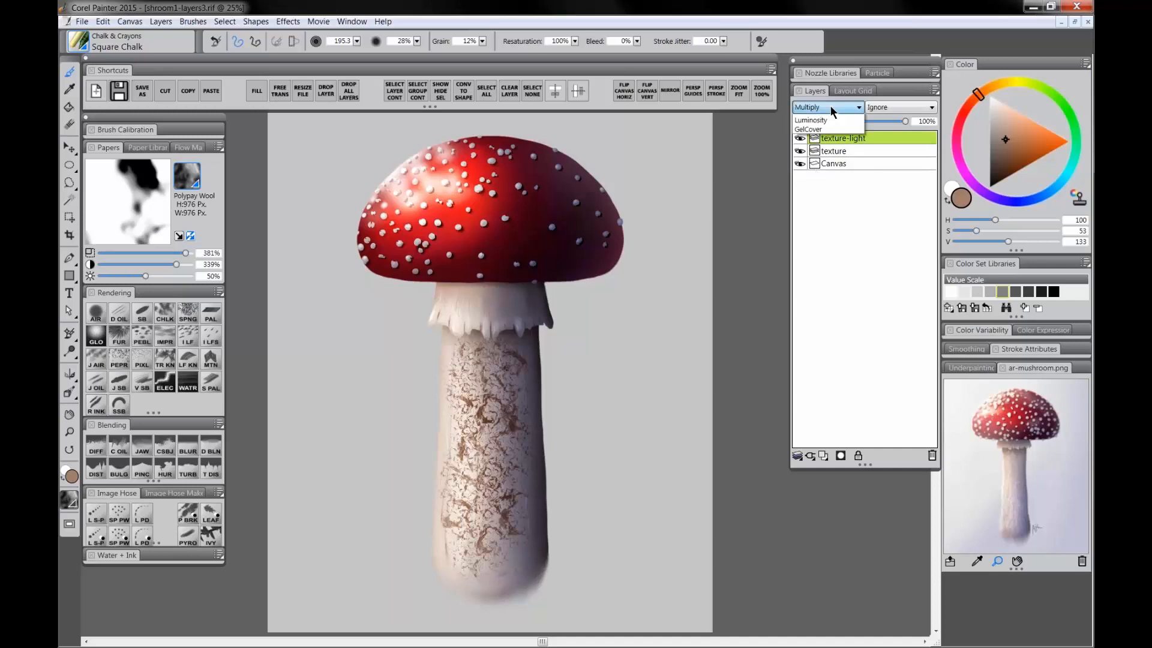
Step: Set texture-light to Screen and fill its texture with a pale orange-white color
{"action": "left_click", "coordinate": [830, 108]}
{"action": "left_click", "coordinate": [823, 217]}
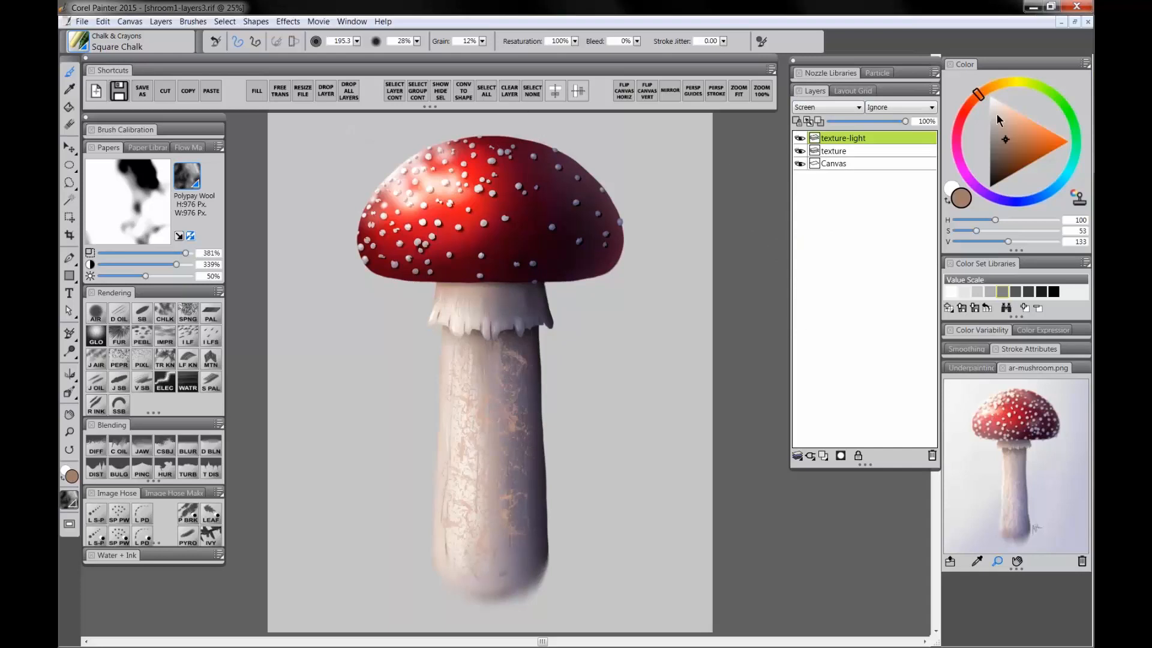
{"action": "left_click_drag", "start_coordinate": [999, 111], "coordinate": [986, 96]}
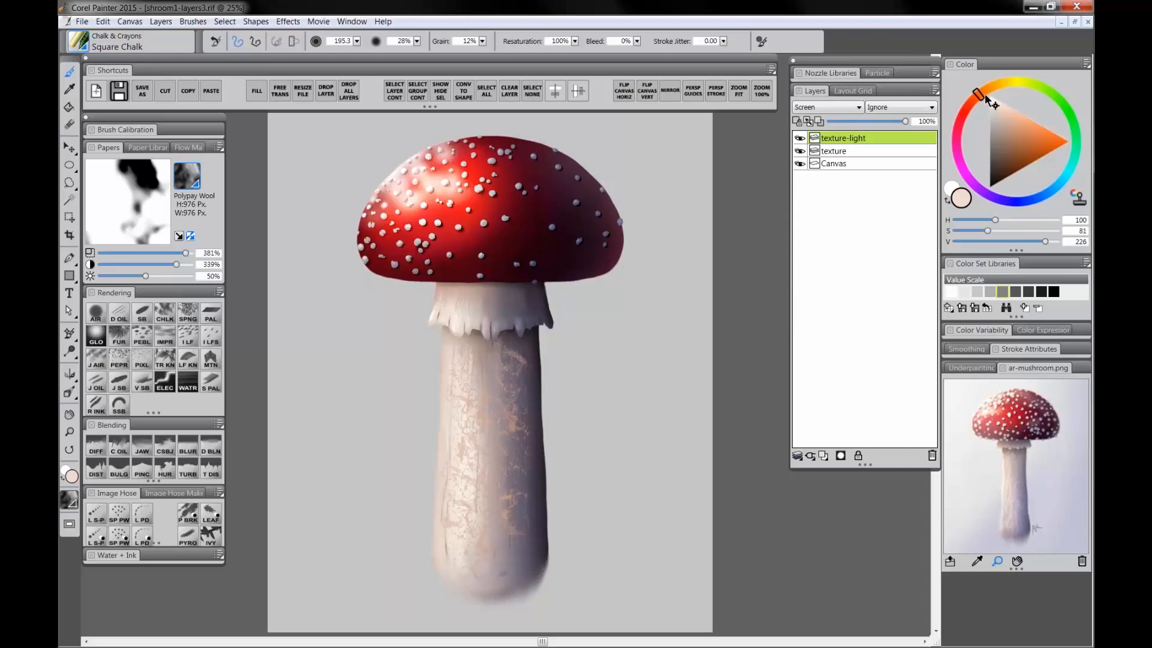
{"action": "left_click", "coordinate": [985, 94]}
{"action": "key", "text": "ctrl+f"}
{"action": "key", "text": "ctrl+f"}
{"action": "left_click", "coordinate": [562, 371]}
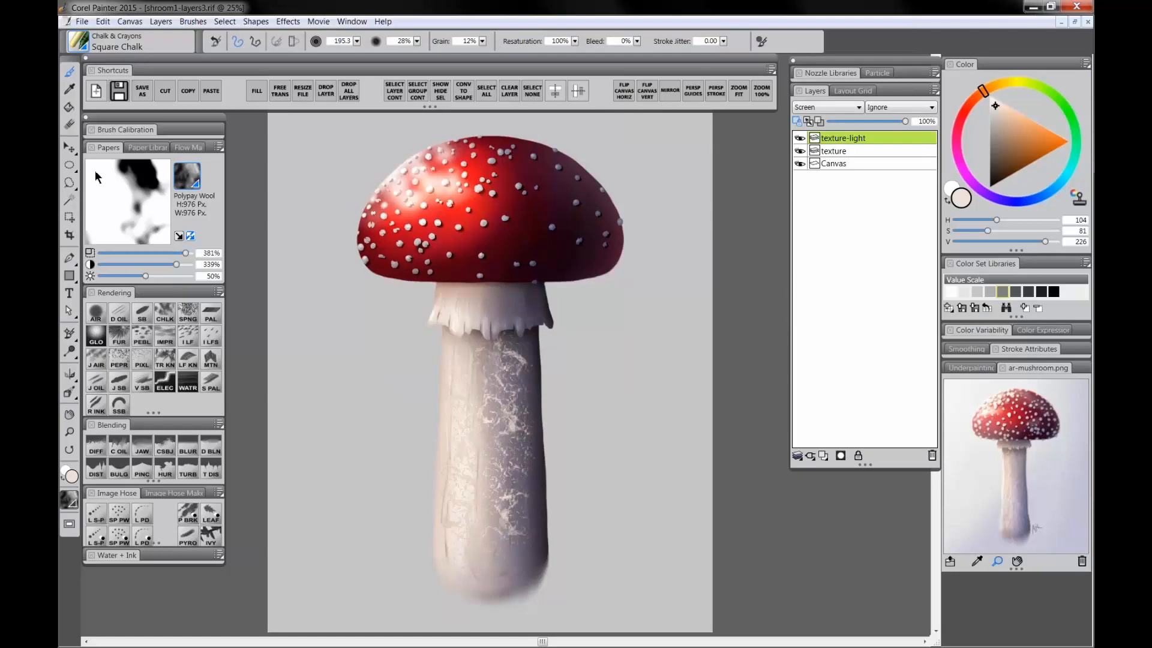
Step: Zoom in to inspect the stem texture closely, then zoom back out
{"action": "left_click", "coordinate": [70, 149]}
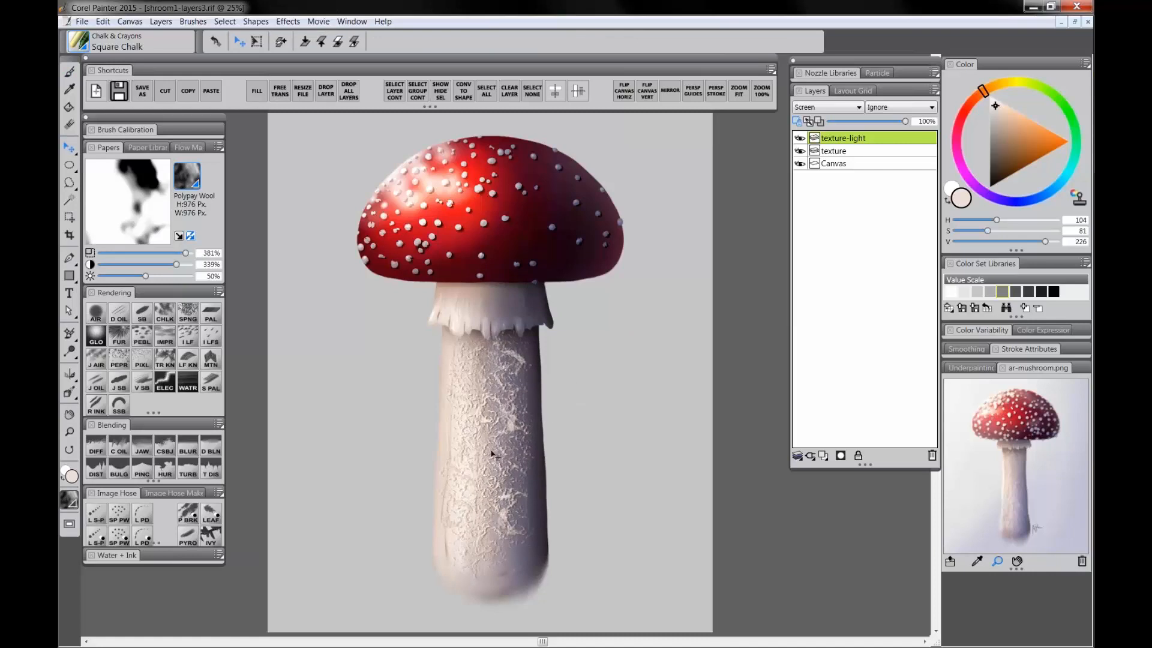
{"action": "left_click", "coordinate": [69, 431]}
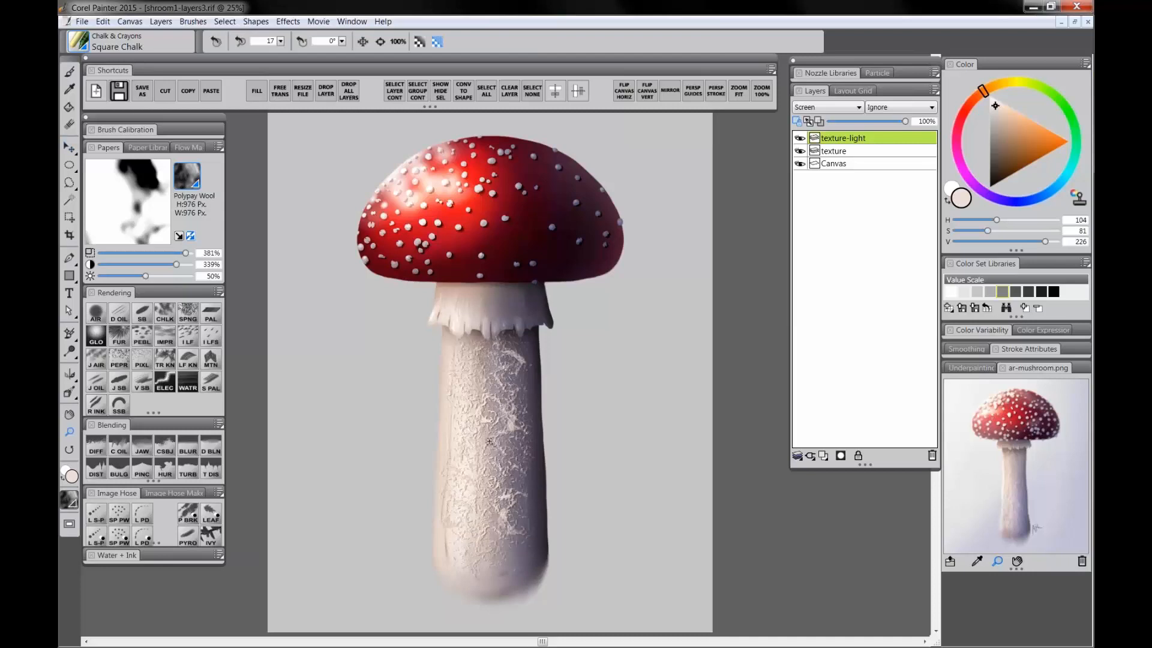
{"action": "left_click", "coordinate": [494, 440]}
{"action": "left_click", "coordinate": [494, 439]}
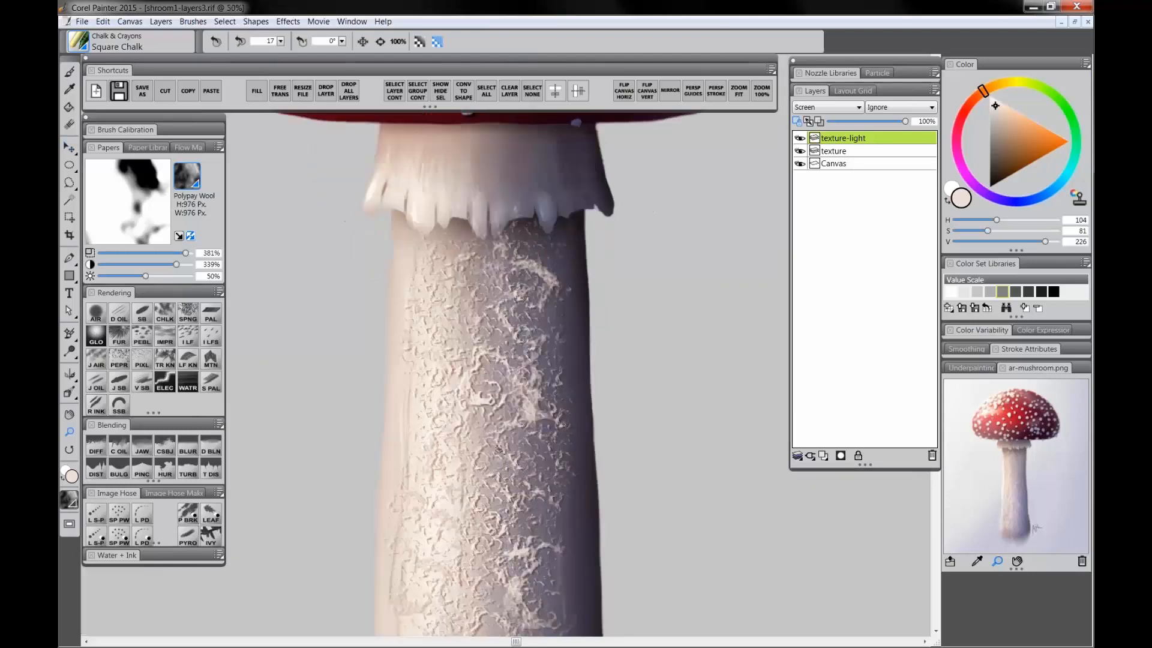
{"action": "left_click_drag", "start_coordinate": [498, 448], "coordinate": [502, 386]}
{"action": "left_click", "coordinate": [542, 427], "text": "alt"}
{"action": "left_click", "coordinate": [547, 427], "text": "alt"}
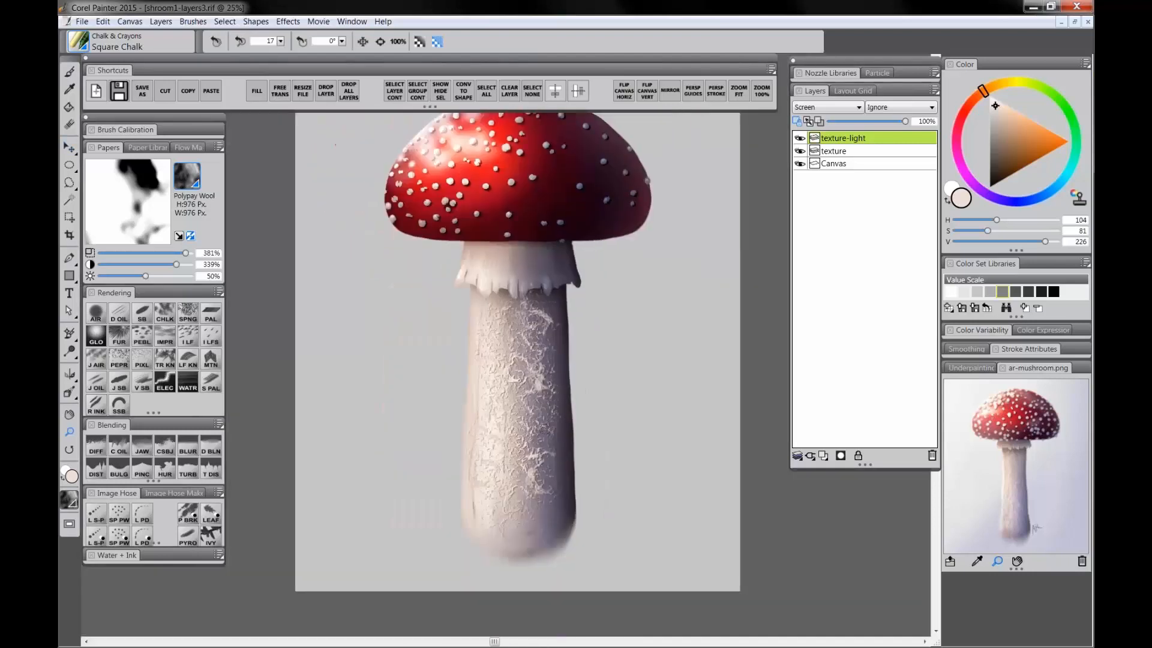
{"action": "left_click_drag", "start_coordinate": [548, 426], "coordinate": [536, 440]}
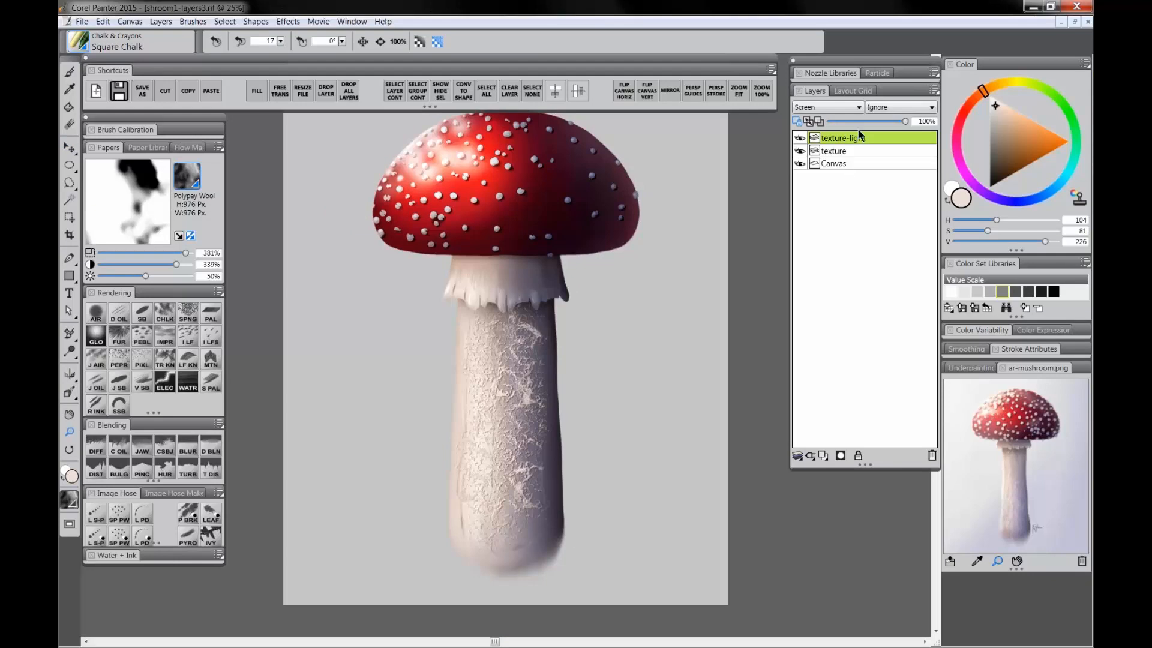
Step: Lower the texture-light layer's opacity to 68% and the texture layer's opacity to 43%
{"action": "left_click", "coordinate": [880, 122]}
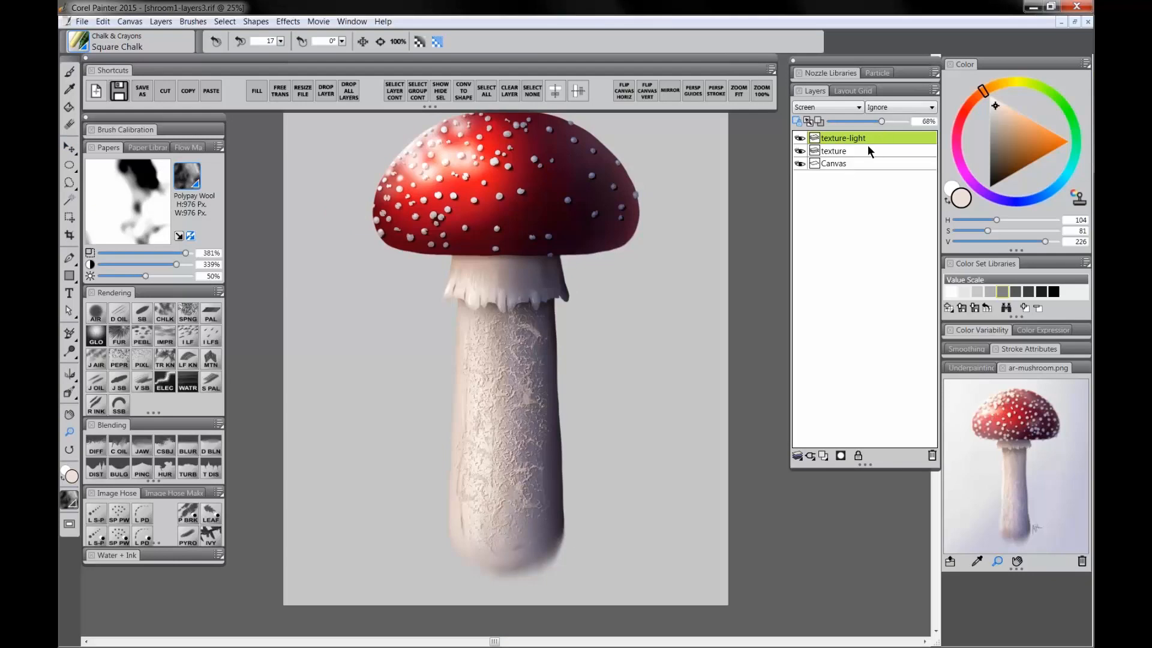
{"action": "left_click", "coordinate": [868, 151]}
{"action": "left_click", "coordinate": [879, 122]}
{"action": "left_click", "coordinate": [856, 123]}
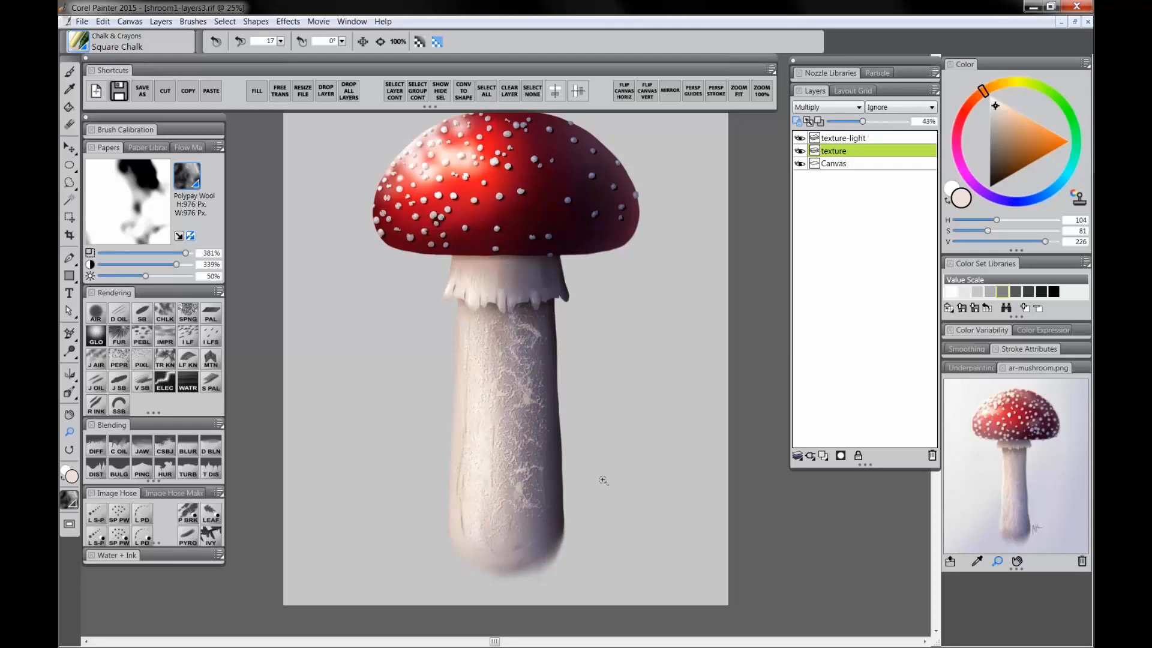
Step: Drop all layers onto the canvas and soften patches of the stem texture with the Diffuse Blur brush
{"action": "left_click", "coordinate": [349, 91]}
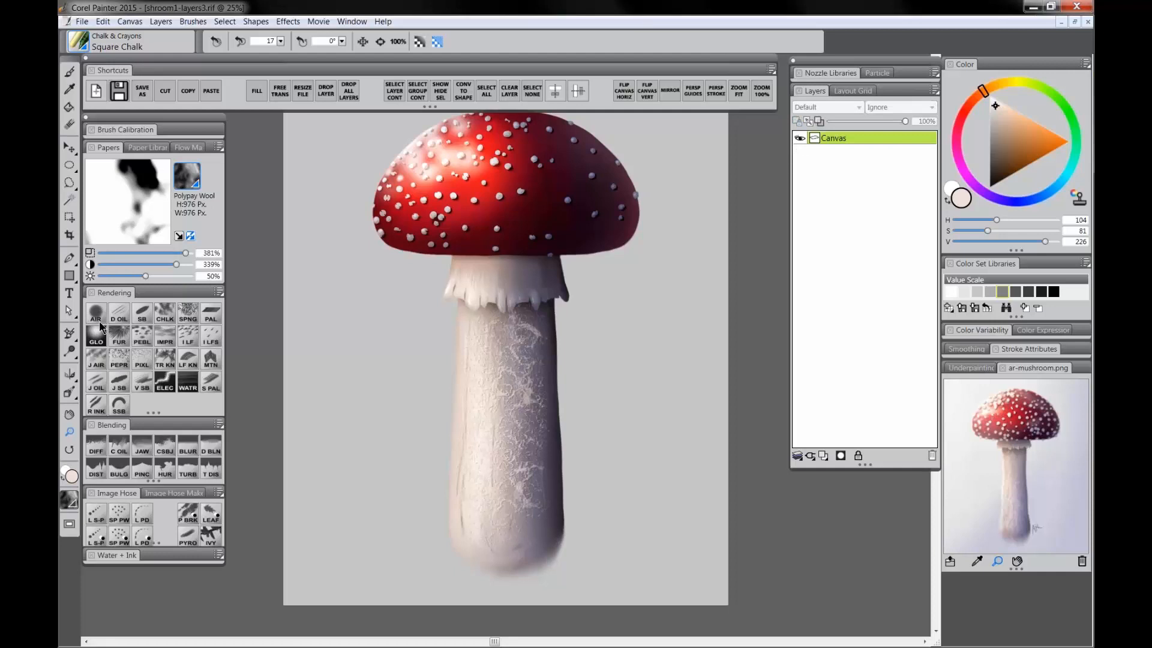
{"action": "left_click", "coordinate": [96, 450]}
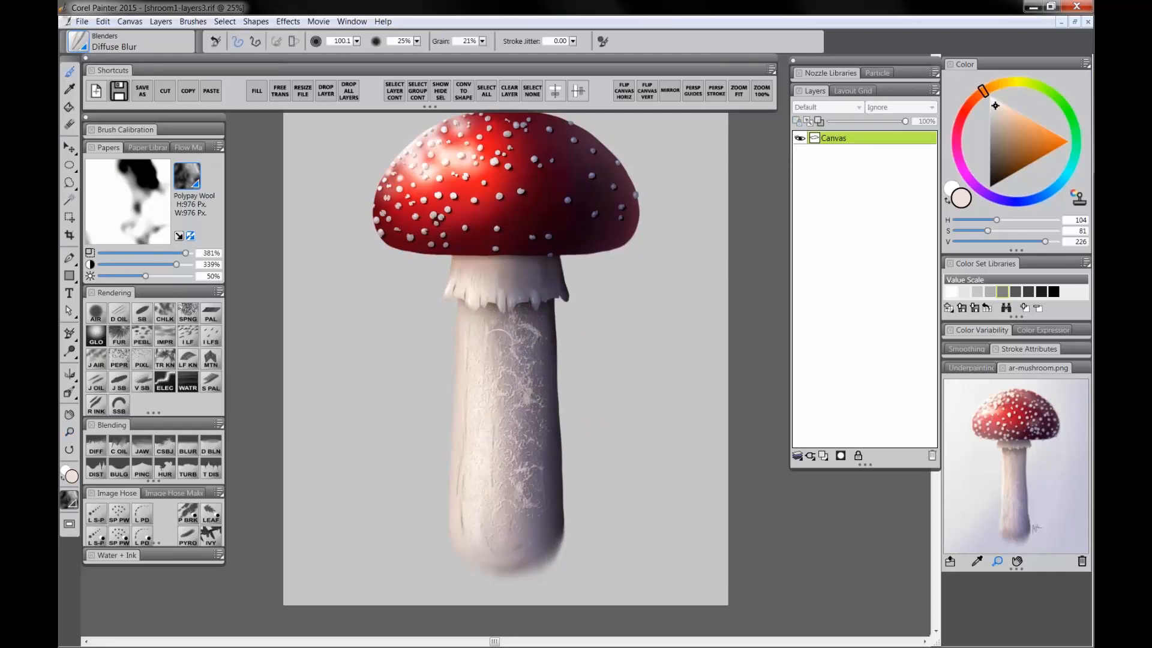
{"action": "left_click_drag", "start_coordinate": [528, 365], "coordinate": [479, 384], "text": "ctrl+alt"}
{"action": "left_click_drag", "start_coordinate": [536, 430], "coordinate": [539, 449], "text": "ctrl+alt"}
Step: Add a new layer named vignette above the canvas
{"action": "left_click", "coordinate": [69, 432]}
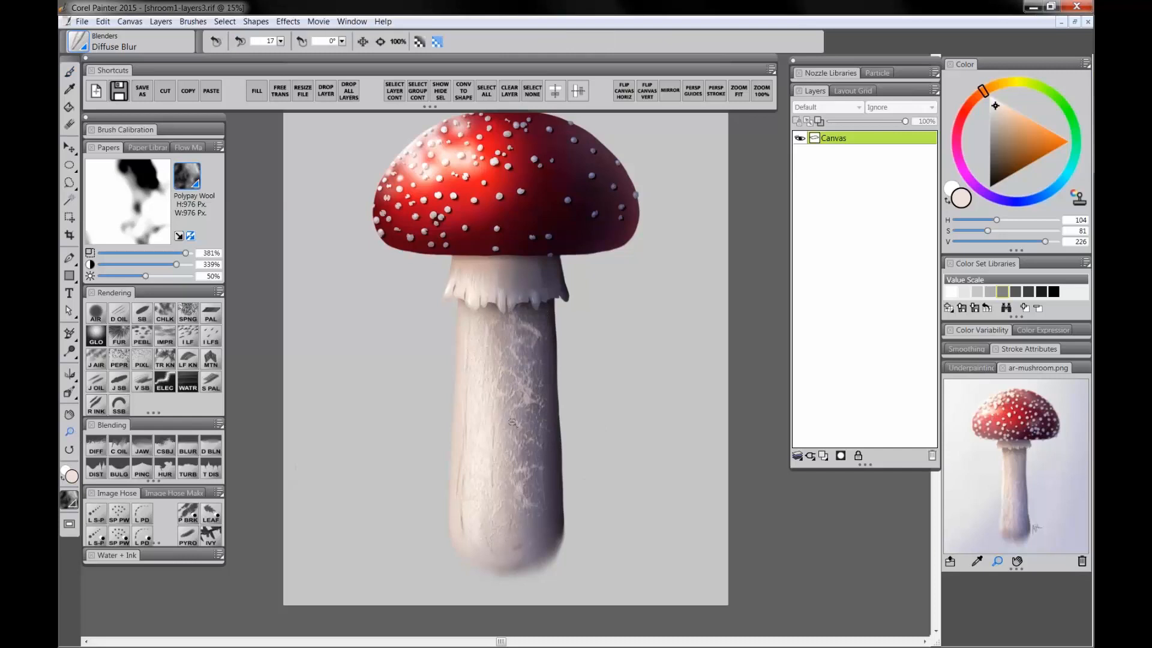
{"action": "left_click", "coordinate": [512, 422], "text": "alt"}
{"action": "left_click", "coordinate": [519, 418]}
{"action": "left_click", "coordinate": [519, 418]}
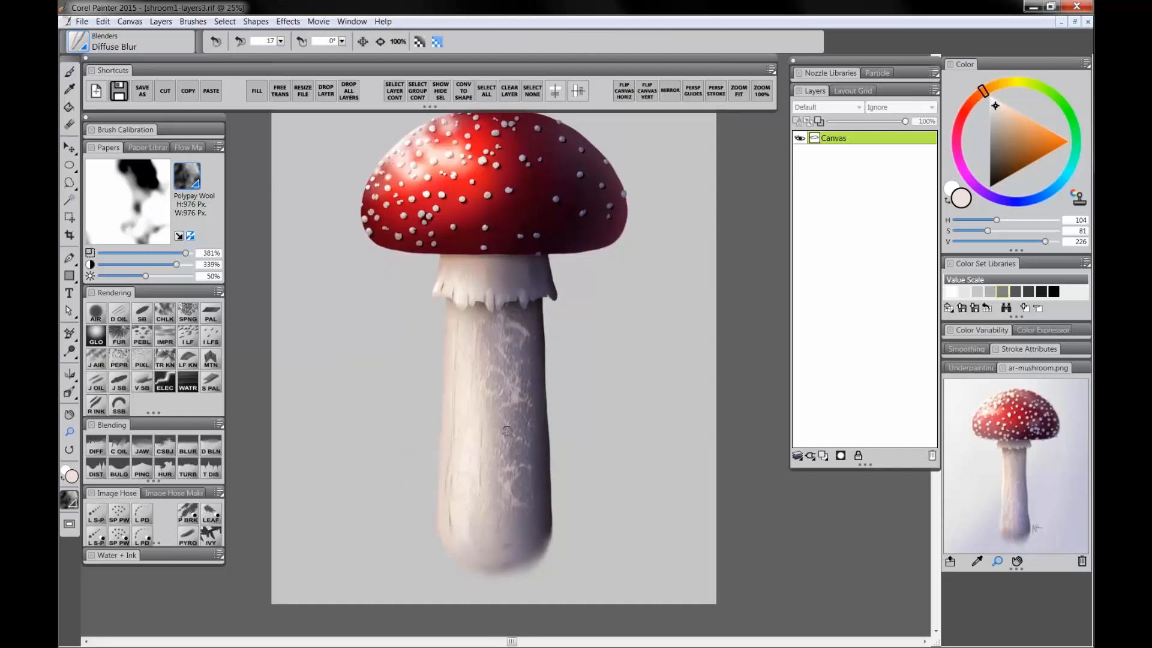
{"action": "left_click", "coordinate": [507, 430], "text": "alt"}
{"action": "left_click", "coordinate": [823, 455]}
{"action": "double_click", "coordinate": [841, 141]}
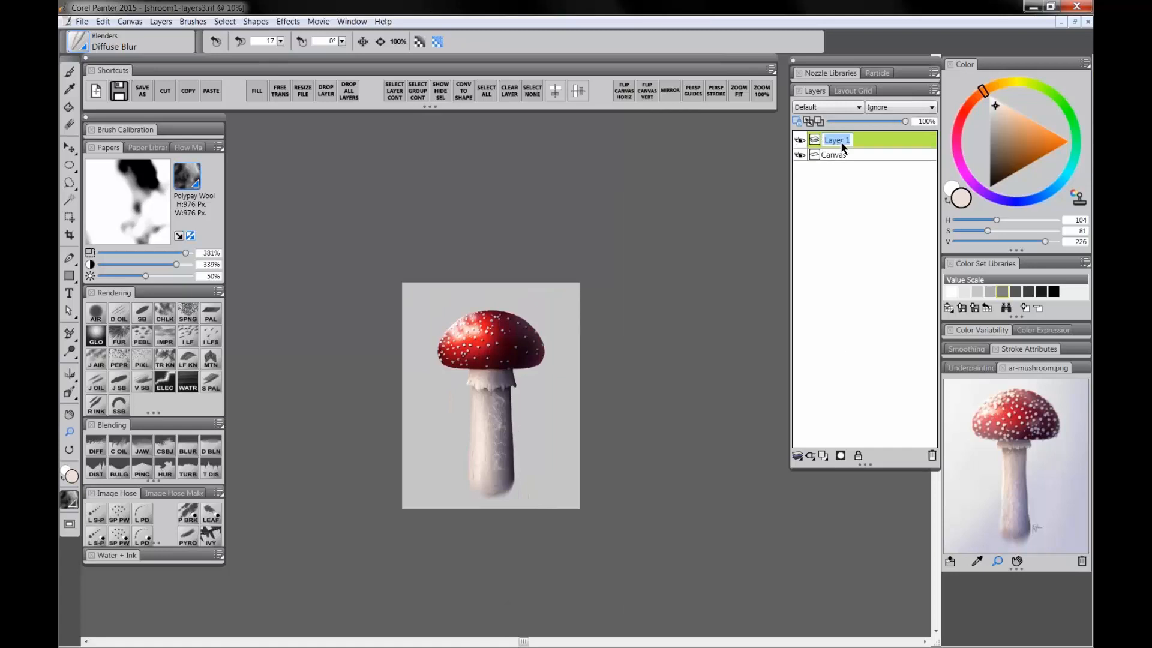
{"action": "type", "text": "vignette"}
{"action": "key", "text": "Return"}
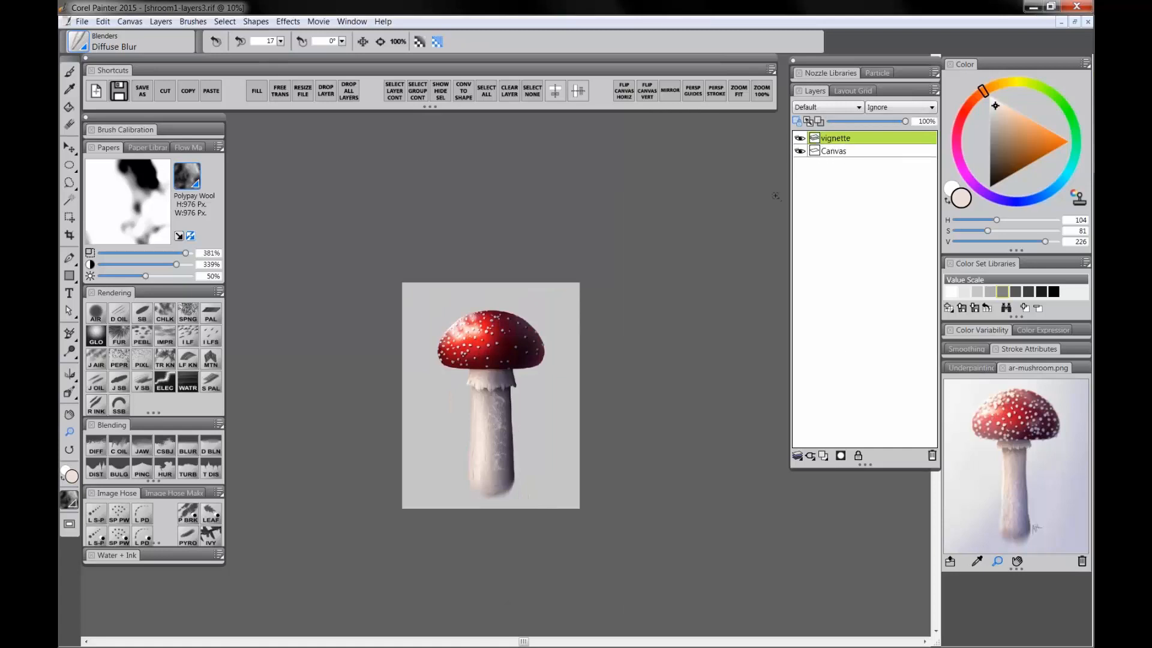
Step: Set the vignette layer's composite method to Multiply and pick a muted blue-gray color
{"action": "left_click", "coordinate": [819, 109]}
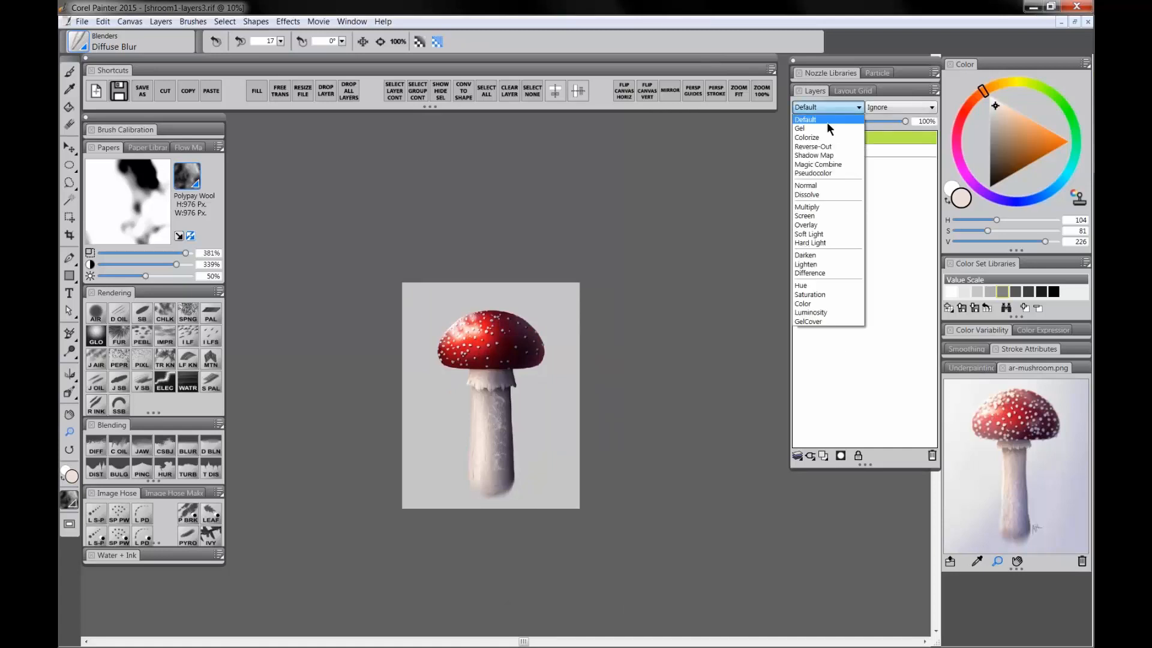
{"action": "left_click", "coordinate": [815, 206]}
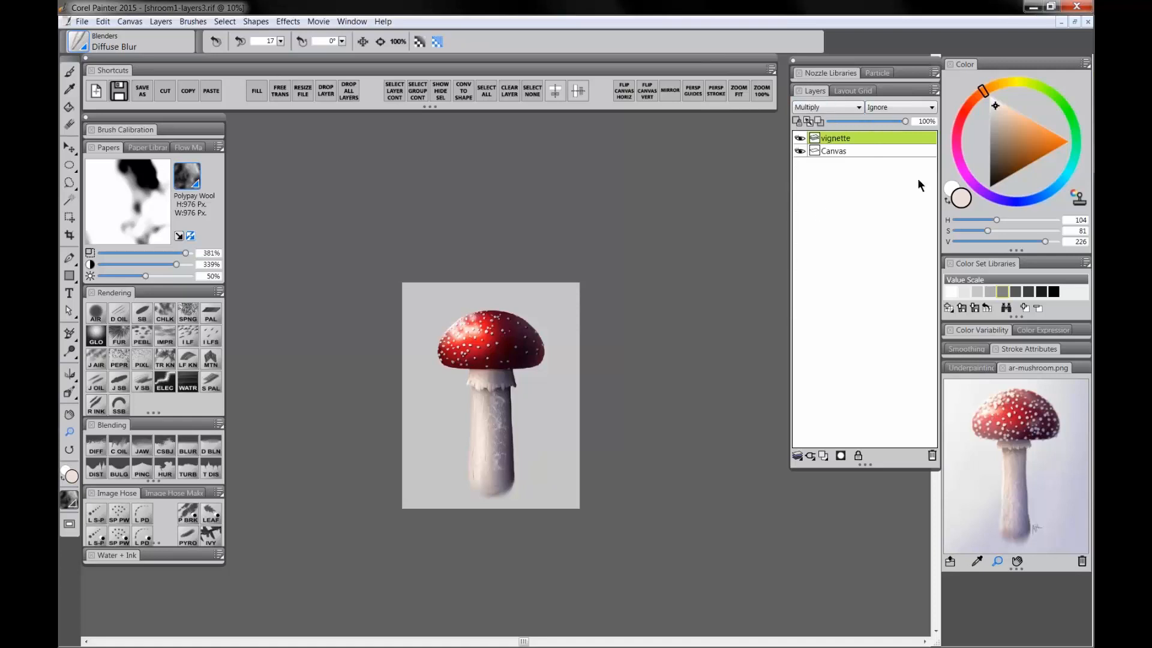
{"action": "left_click", "coordinate": [1033, 202]}
{"action": "left_click", "coordinate": [1002, 137]}
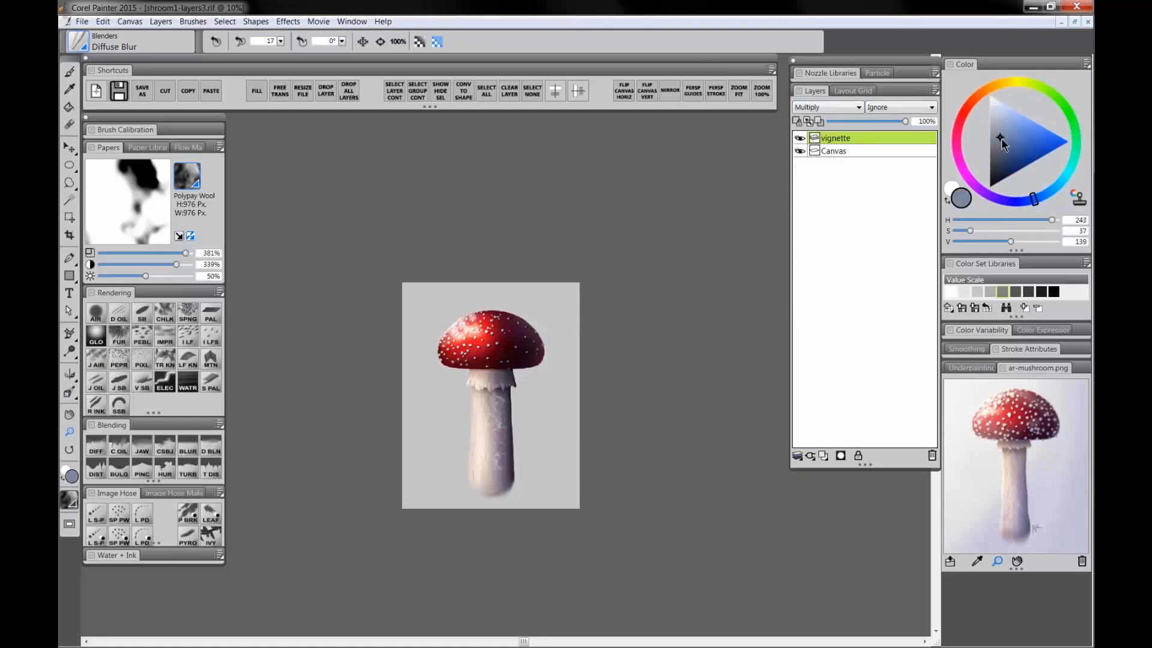
Step: Airbrush dark shading along the right edge of the canvas with Digital Airbrush and lower the layer opacity to 76%
{"action": "left_click", "coordinate": [95, 315]}
{"action": "mouse_move", "coordinate": [589, 279]}
{"action": "left_mouse_down"}
{"action": "mouse_move", "coordinate": [577, 470]}
{"action": "mouse_move", "coordinate": [508, 525]}
{"action": "mouse_move", "coordinate": [530, 481]}
{"action": "mouse_move", "coordinate": [401, 529]}
{"action": "mouse_move", "coordinate": [546, 459]}
{"action": "mouse_move", "coordinate": [487, 524]}
{"action": "mouse_move", "coordinate": [552, 396]}
{"action": "mouse_move", "coordinate": [580, 279]}
{"action": "mouse_move", "coordinate": [558, 293]}
{"action": "mouse_move", "coordinate": [562, 283]}
{"action": "mouse_move", "coordinate": [549, 370]}
{"action": "mouse_move", "coordinate": [560, 477]}
{"action": "mouse_move", "coordinate": [566, 326]}
{"action": "mouse_move", "coordinate": [532, 387]}
{"action": "mouse_move", "coordinate": [557, 420]}
{"action": "mouse_move", "coordinate": [609, 452]}
{"action": "mouse_move", "coordinate": [528, 441]}
{"action": "mouse_move", "coordinate": [532, 480]}
{"action": "mouse_move", "coordinate": [606, 512]}
{"action": "mouse_move", "coordinate": [492, 475]}
{"action": "mouse_move", "coordinate": [539, 334]}
{"action": "mouse_move", "coordinate": [521, 448]}
{"action": "mouse_move", "coordinate": [576, 494]}
{"action": "mouse_move", "coordinate": [573, 410]}
{"action": "left_mouse_up"}
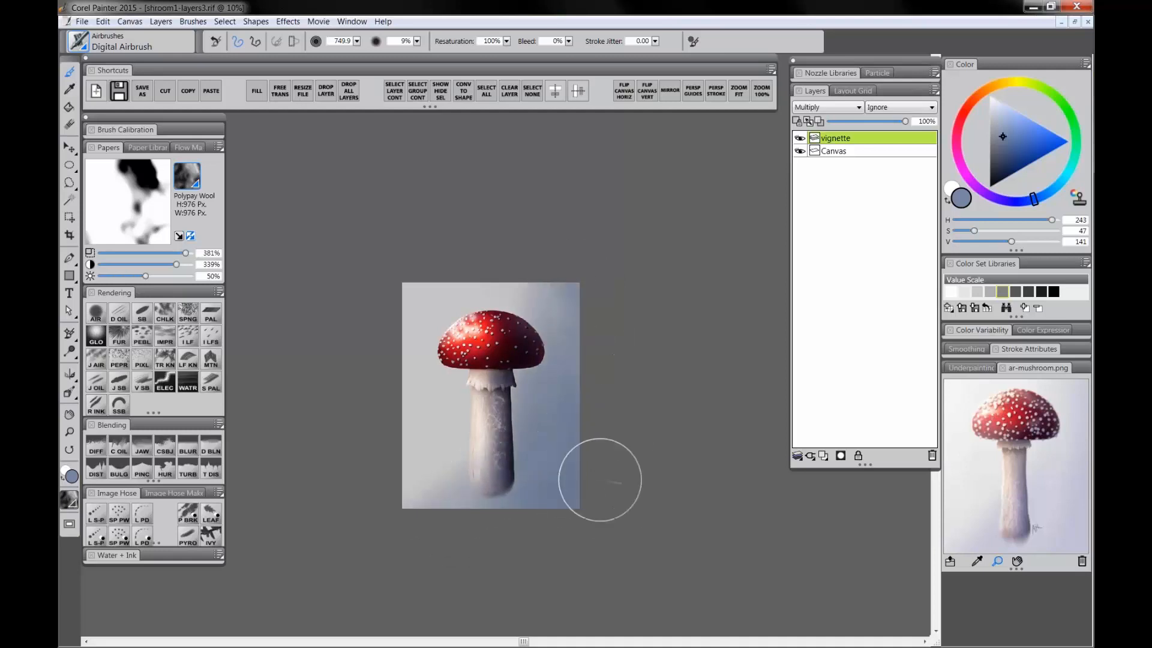
{"action": "left_click", "coordinate": [888, 121]}
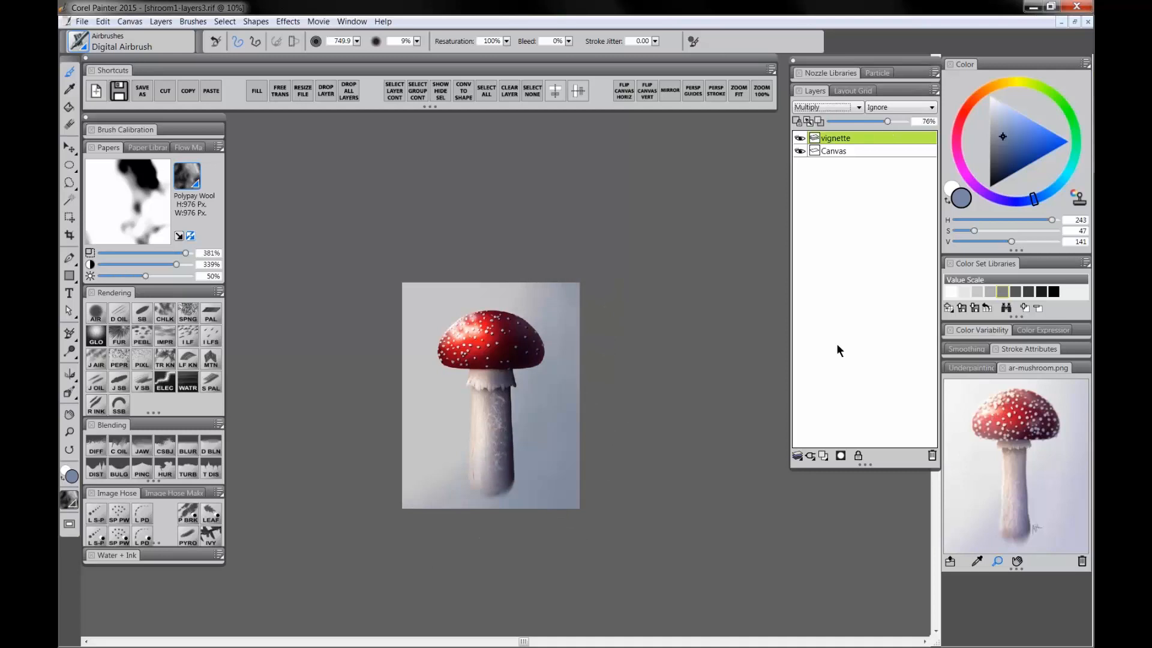
Step: Add another new layer named light
{"action": "left_click", "coordinate": [823, 453]}
{"action": "double_click", "coordinate": [839, 140]}
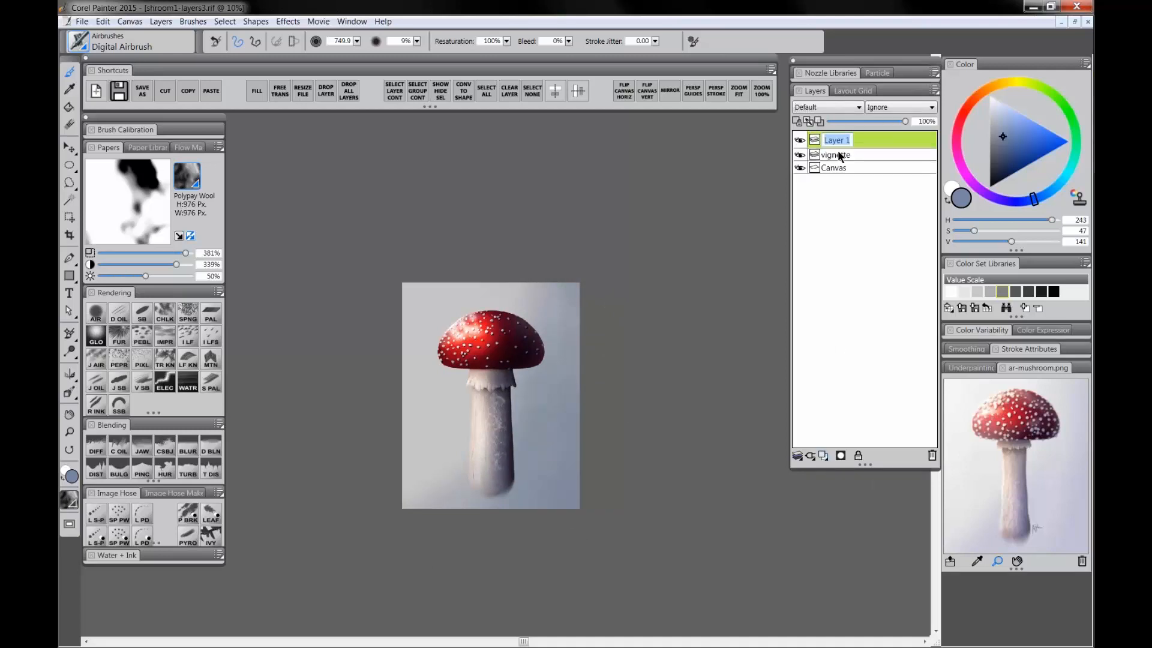
{"action": "type", "text": "light"}
{"action": "key", "text": "Return"}
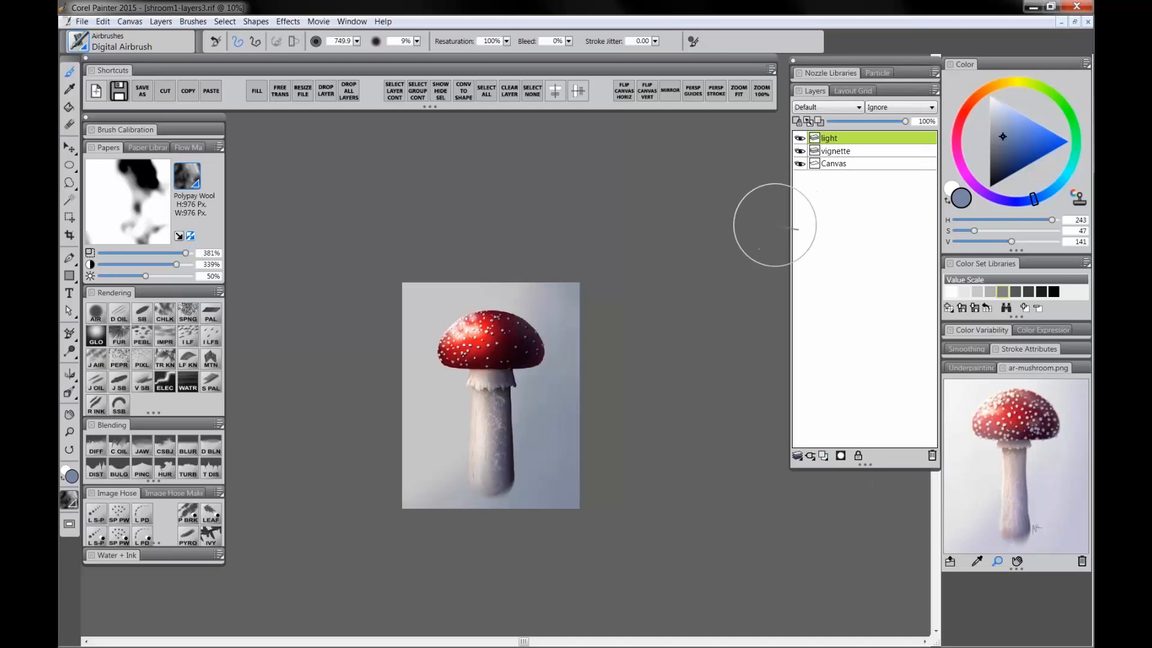
Step: Set the light layer to Screen, pick pure white, and airbrush a soft glow over the upper left of the cap
{"action": "left_click", "coordinate": [828, 107]}
{"action": "left_click", "coordinate": [859, 206]}
{"action": "left_click_drag", "start_coordinate": [1018, 131], "coordinate": [990, 95]}
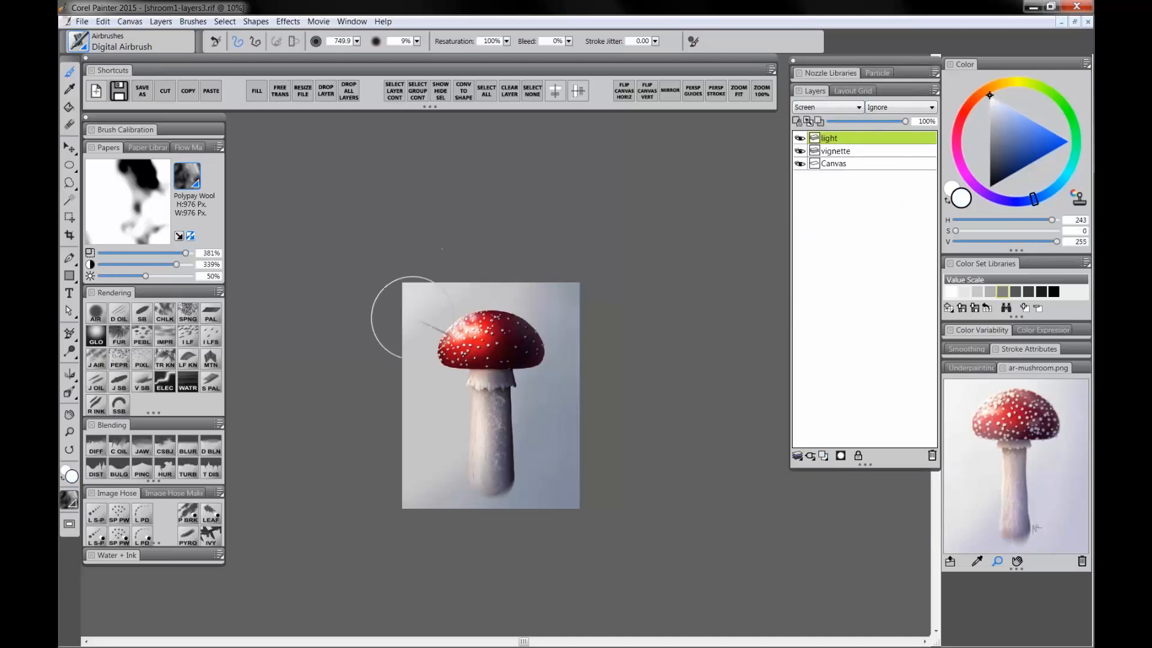
{"action": "mouse_move", "coordinate": [406, 318]}
{"action": "left_mouse_down"}
{"action": "mouse_move", "coordinate": [425, 358]}
{"action": "mouse_move", "coordinate": [479, 373]}
{"action": "left_mouse_up"}
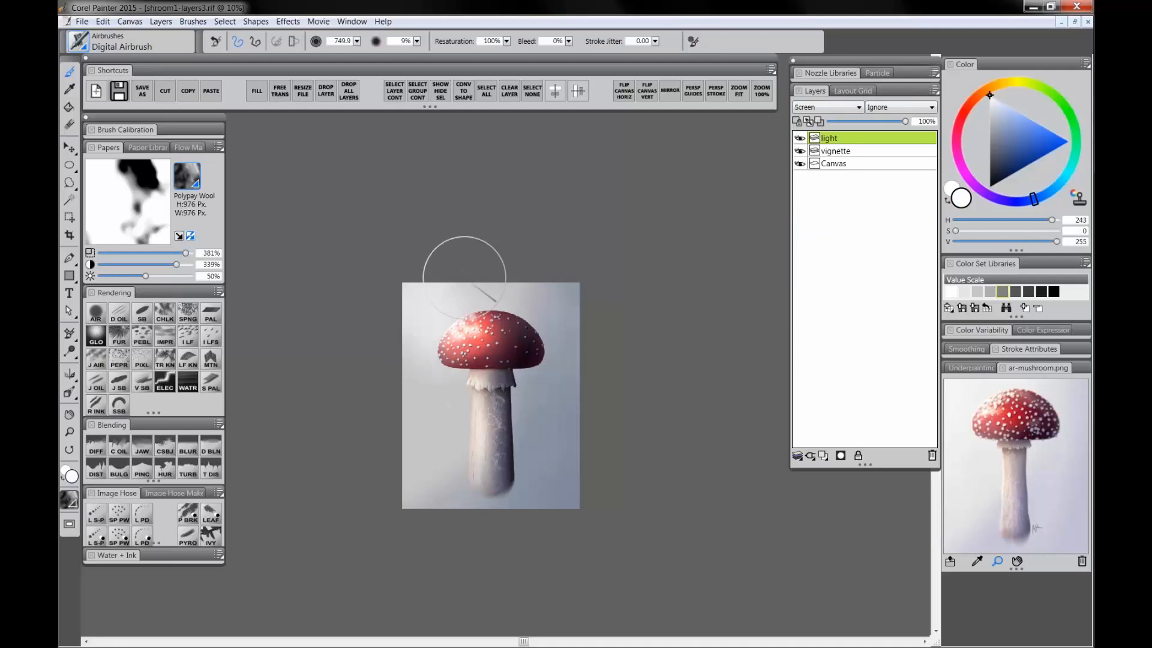
Step: Lower the light layer's opacity to 78%
{"action": "left_click", "coordinate": [69, 433]}
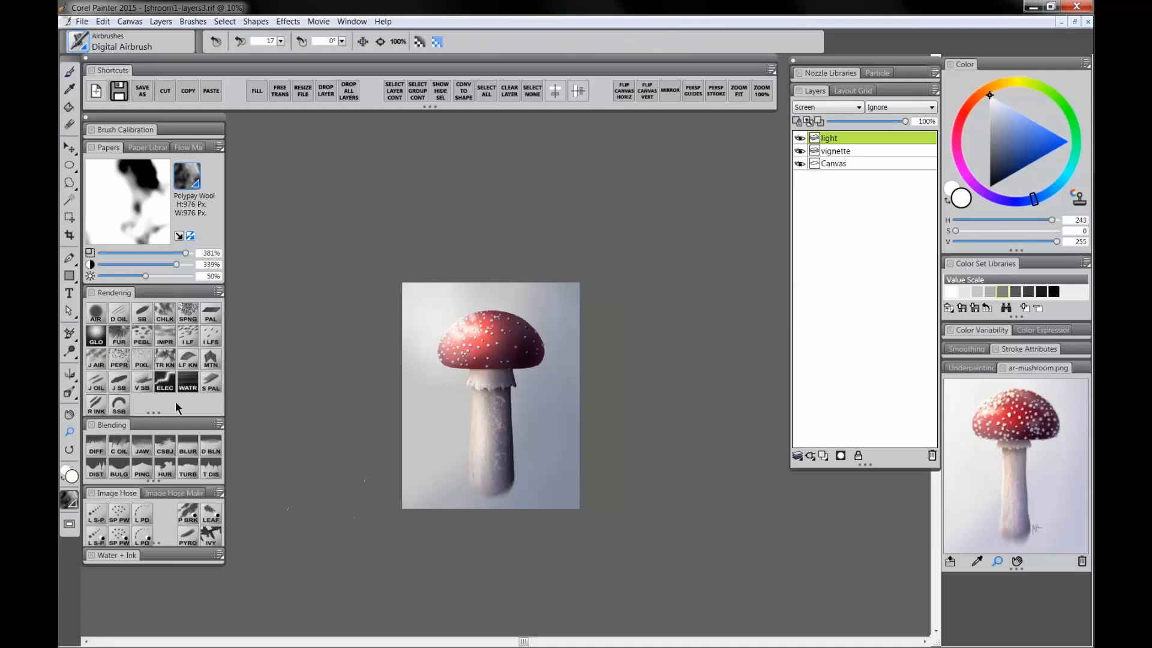
{"action": "left_click", "coordinate": [468, 407]}
{"action": "left_click_drag", "start_coordinate": [517, 409], "coordinate": [485, 336]}
{"action": "scroll", "coordinate": [583, 389], "scroll_direction": "down", "scroll_amount": 2}
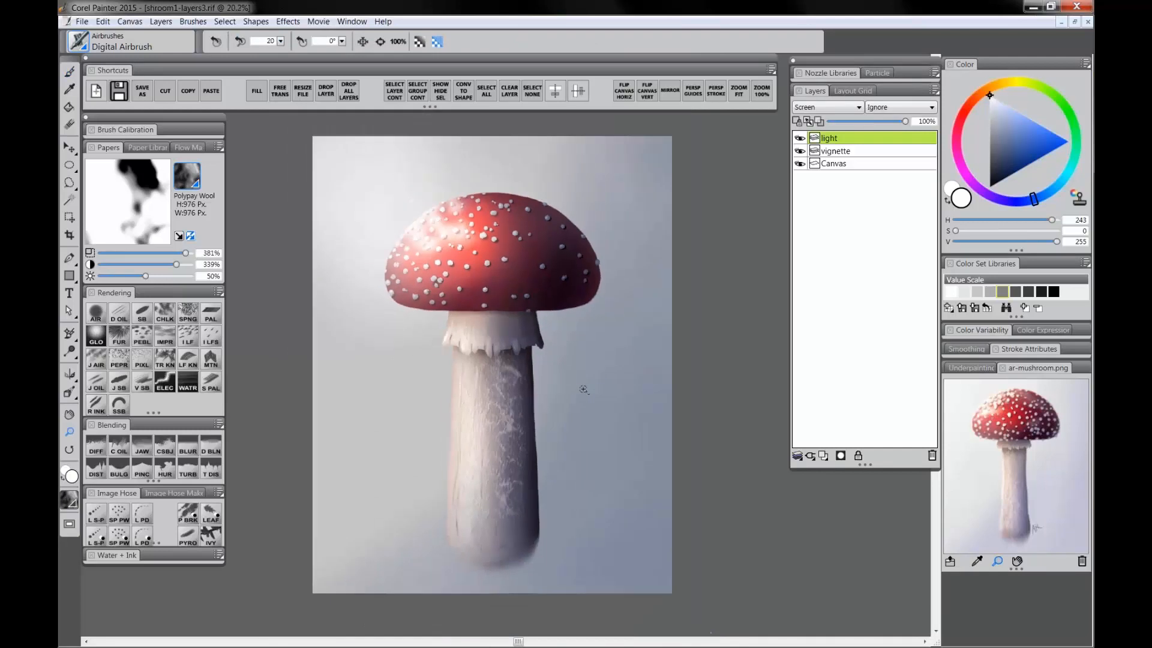
{"action": "left_click_drag", "start_coordinate": [896, 121], "coordinate": [886, 121]}
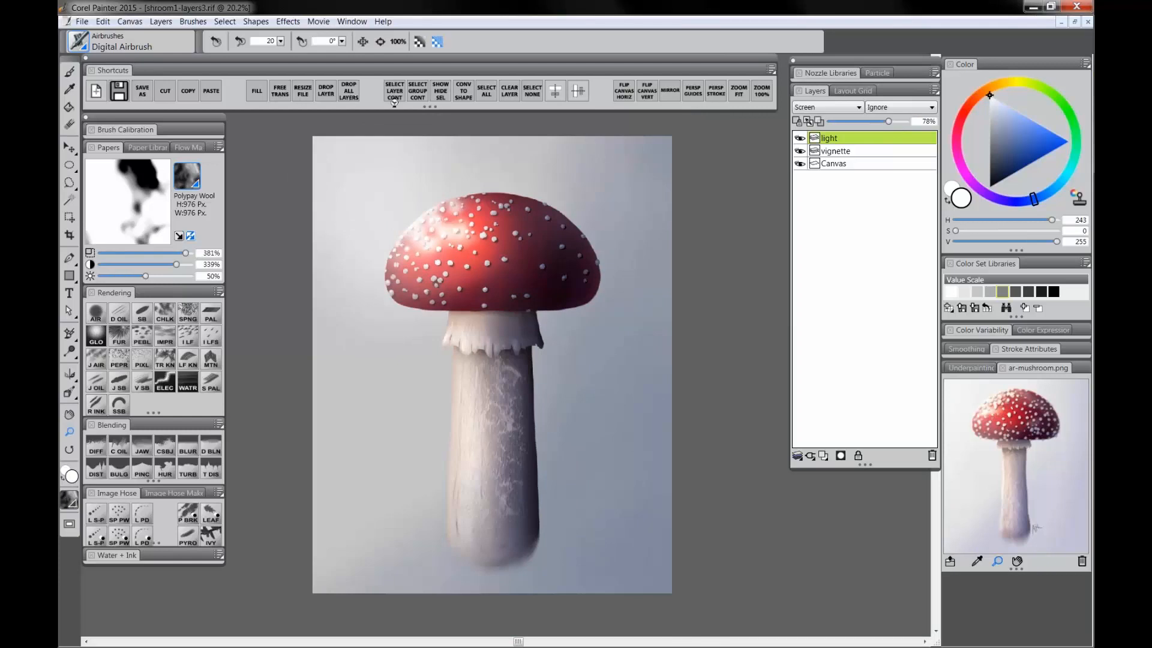
Step: Drop all layers onto the canvas, then select the whole canvas and copy it
{"action": "left_click", "coordinate": [354, 98]}
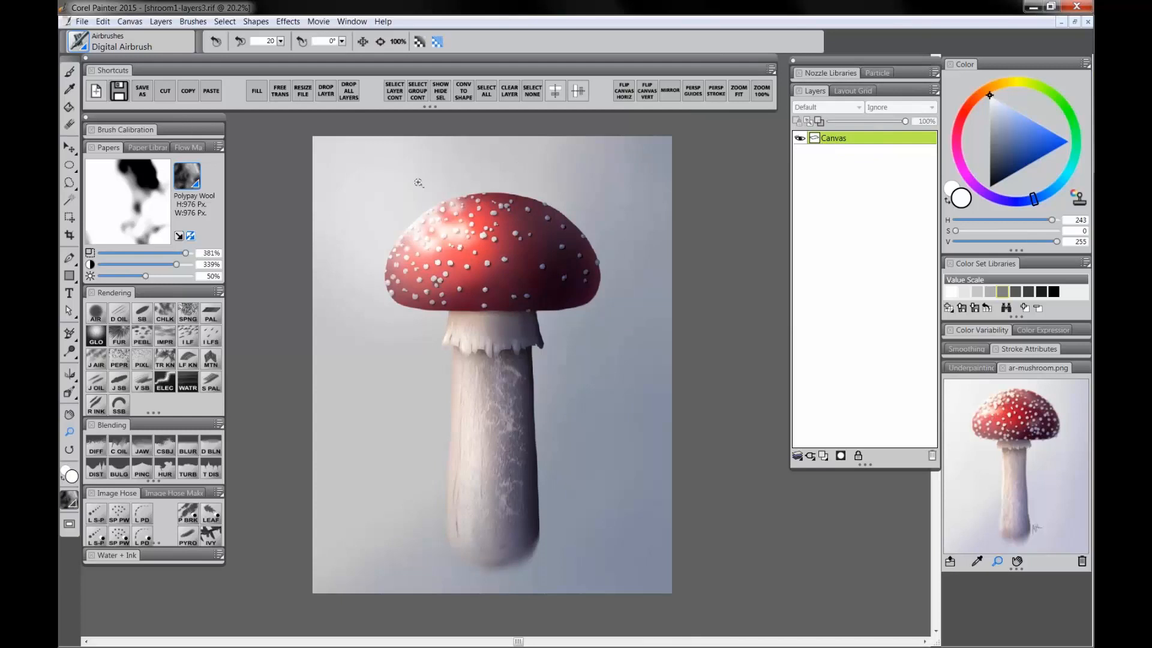
{"action": "left_click", "coordinate": [228, 23]}
{"action": "left_click", "coordinate": [254, 148]}
{"action": "left_click", "coordinate": [190, 94]}
{"action": "left_click", "coordinate": [104, 23]}
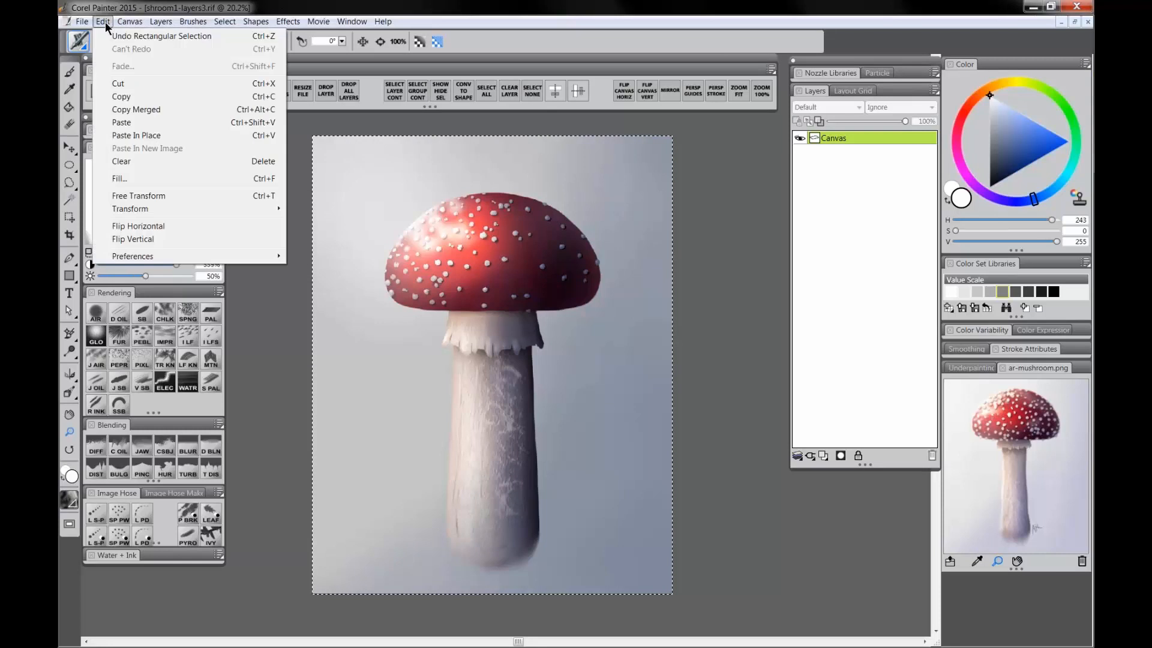
{"action": "left_click", "coordinate": [102, 23]}
{"action": "left_click", "coordinate": [100, 24]}
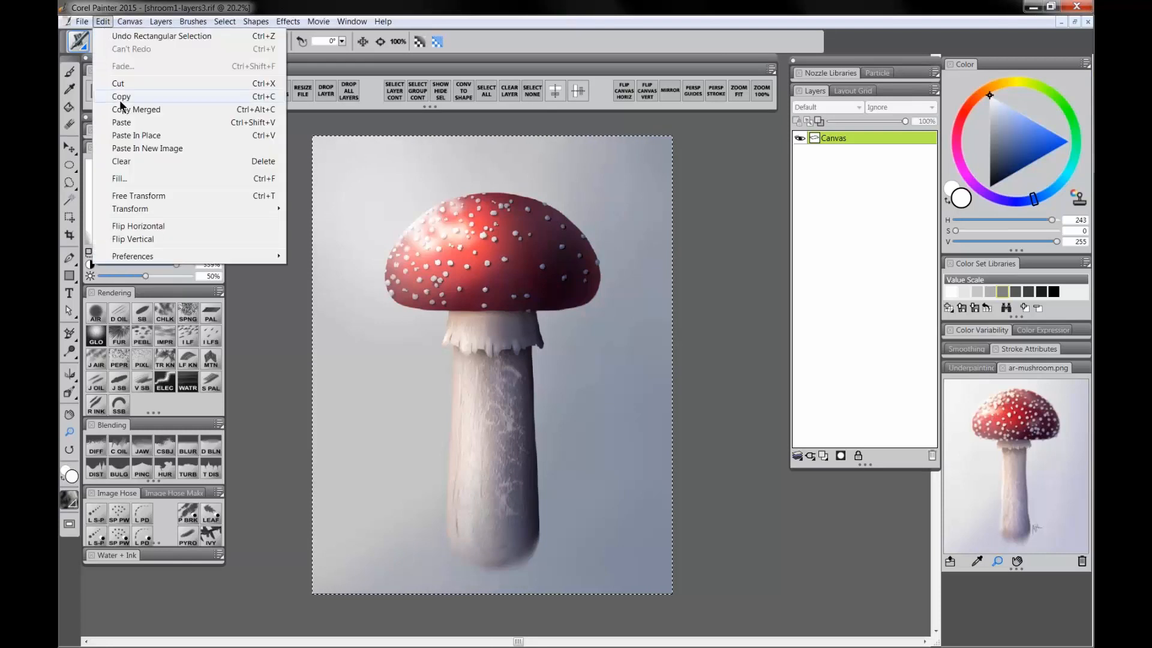
{"action": "left_click", "coordinate": [127, 123]}
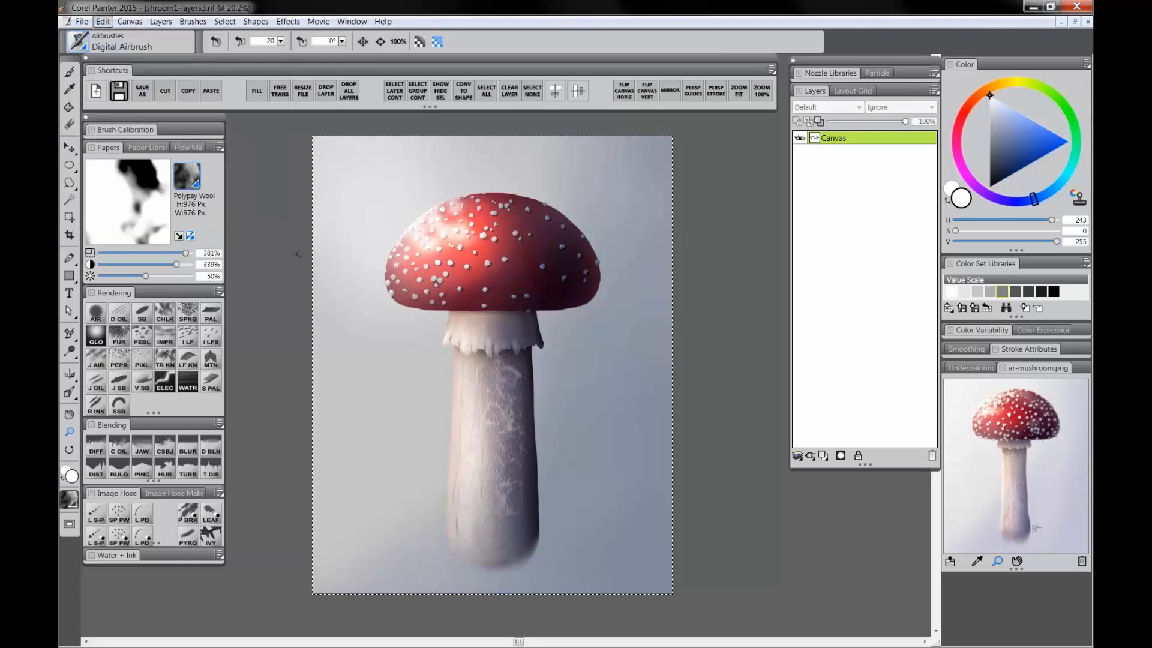
{"action": "right_click", "coordinate": [842, 138]}
{"action": "left_click", "coordinate": [821, 230]}
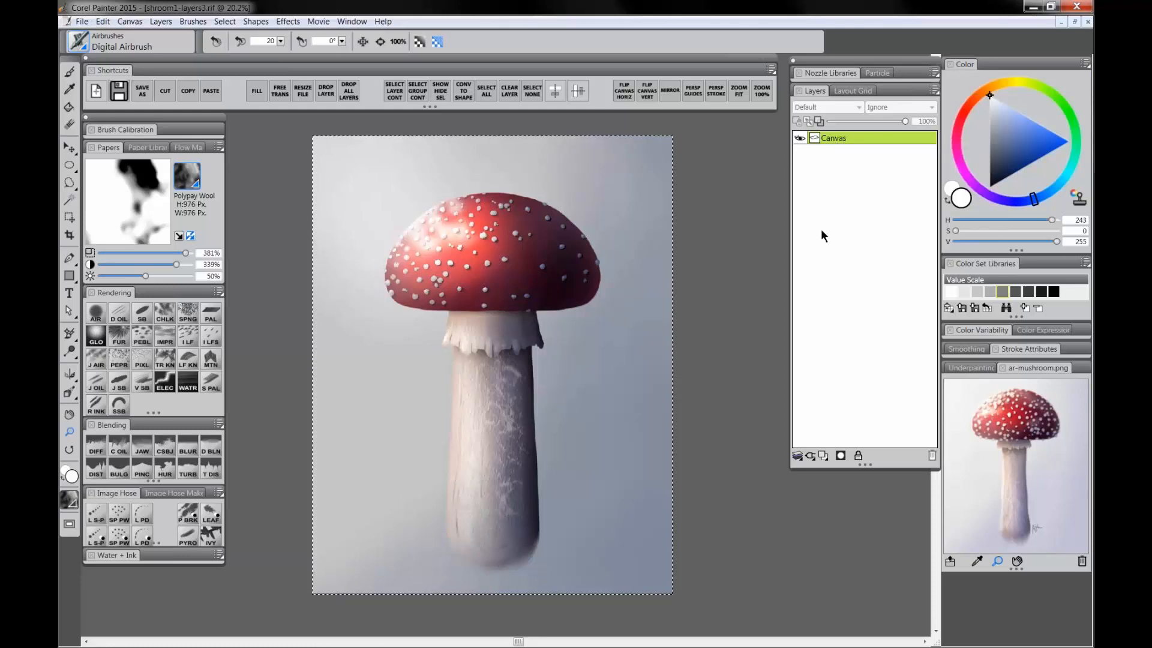
{"action": "key", "text": "ctrl+x"}
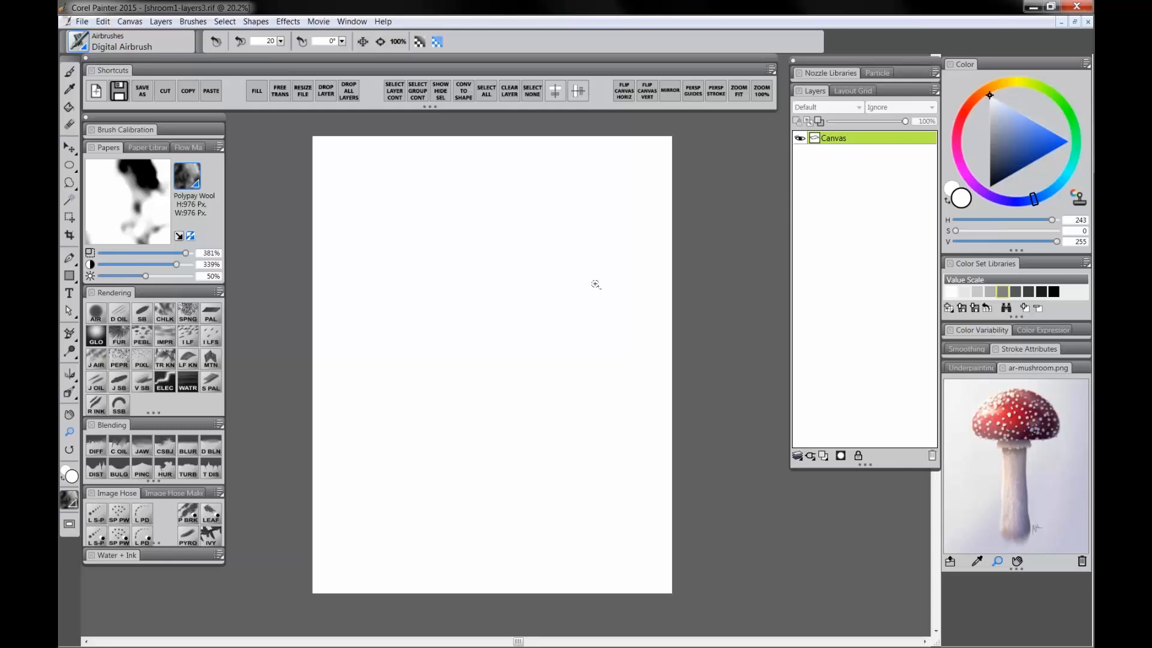
{"action": "key", "text": "ctrl+z"}
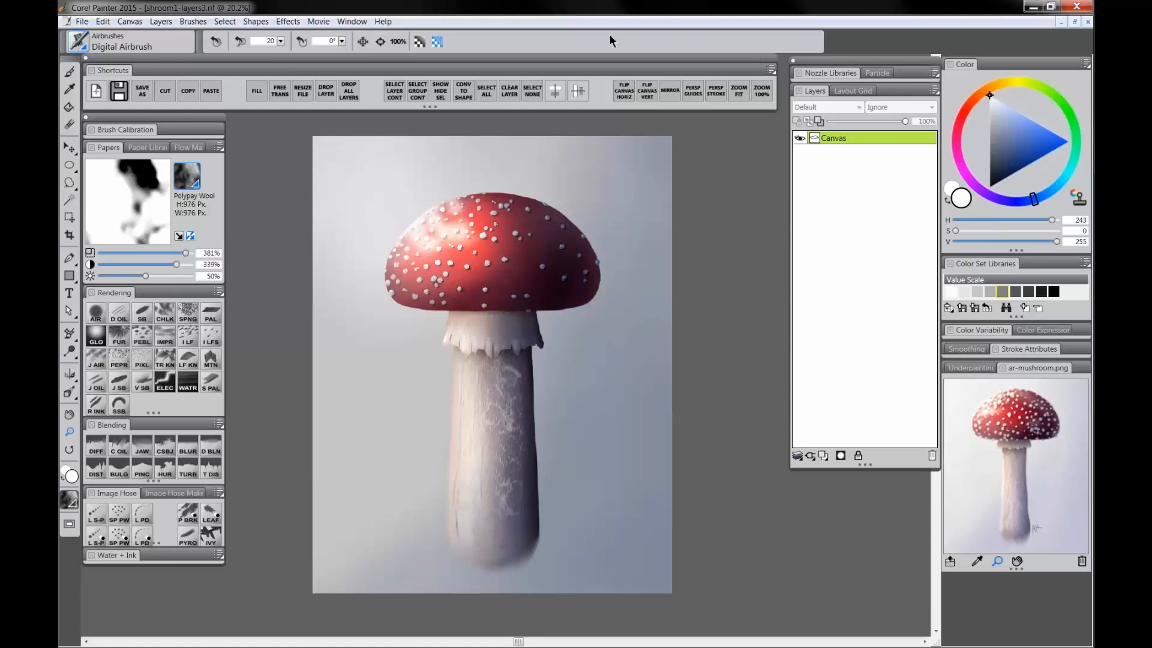
Step: Switch to the shroom-test10-flat.psd document and delete its sketch layer
{"action": "left_click_drag", "start_coordinate": [622, 96], "coordinate": [596, 133]}
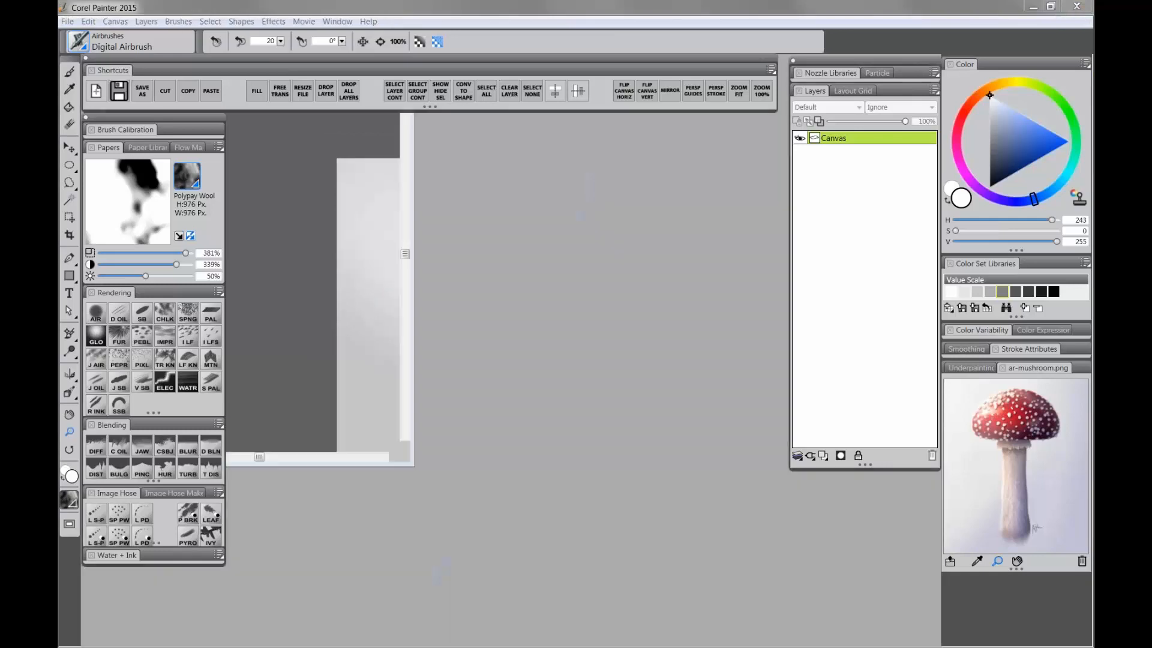
{"action": "left_click", "coordinate": [530, 357]}
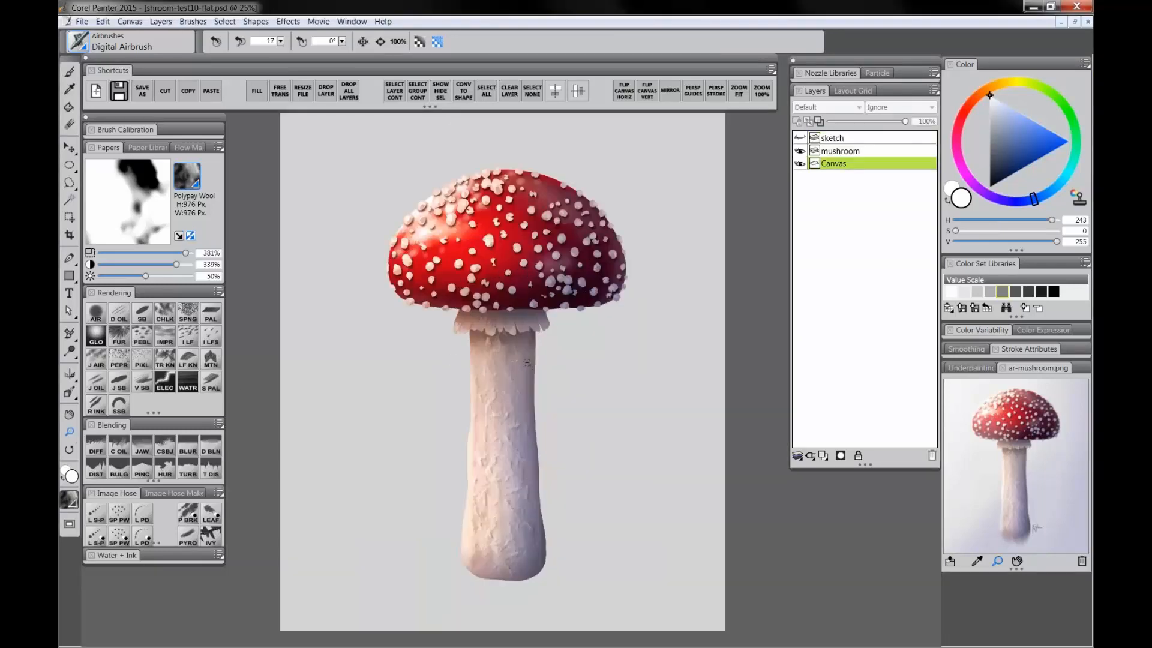
{"action": "left_click_drag", "start_coordinate": [524, 398], "coordinate": [502, 374]}
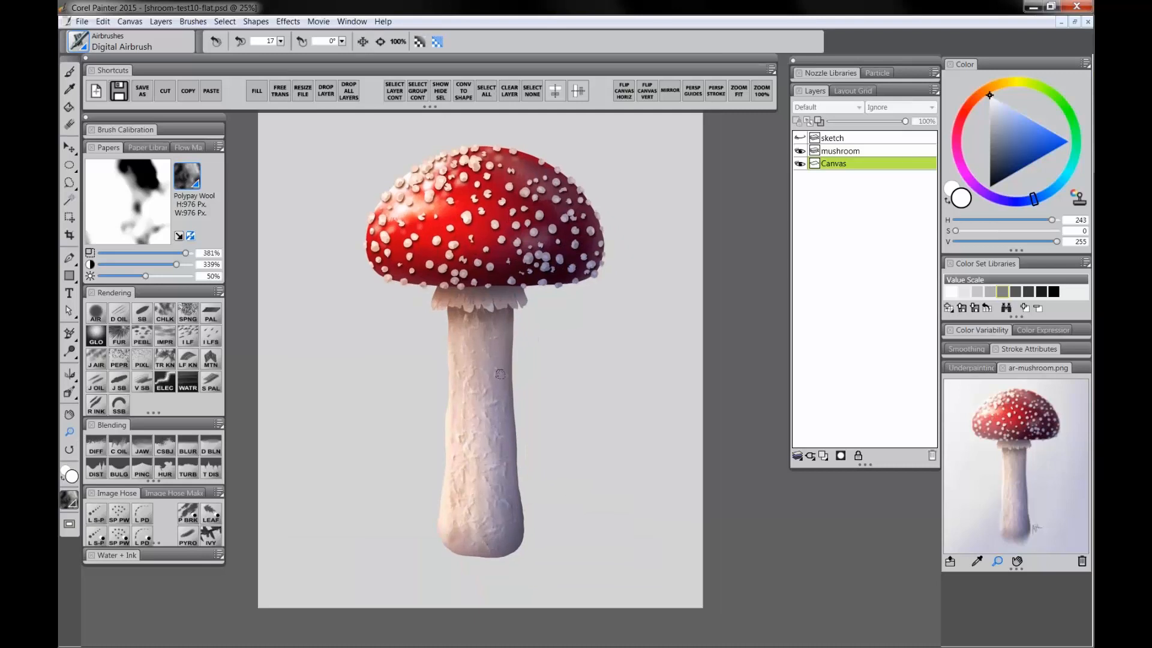
{"action": "left_click", "coordinate": [843, 151]}
{"action": "left_click", "coordinate": [839, 138]}
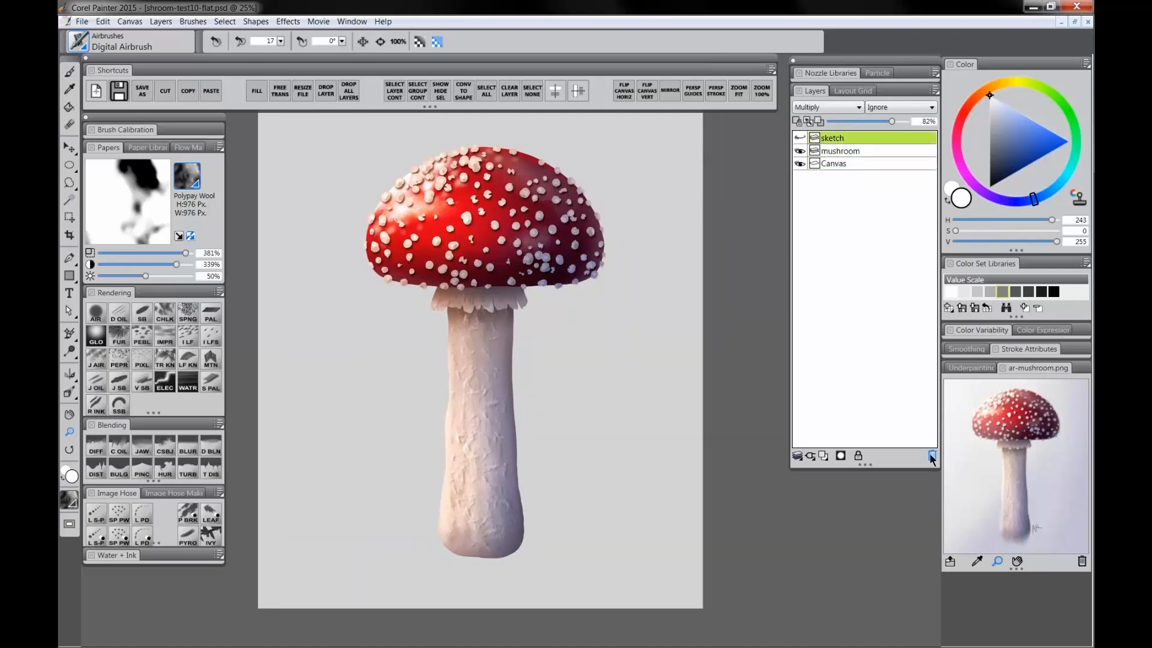
{"action": "left_click", "coordinate": [932, 455]}
Step: Duplicate the mushroom layer and rename the copy focus
{"action": "right_click", "coordinate": [834, 139]}
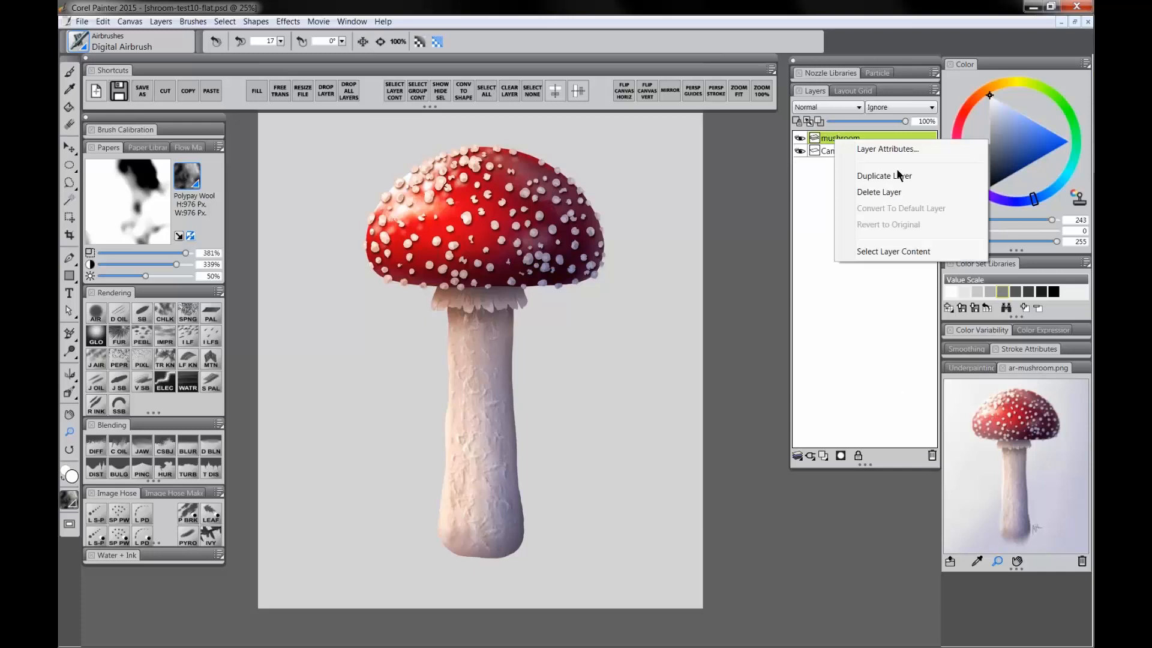
{"action": "left_click", "coordinate": [891, 176]}
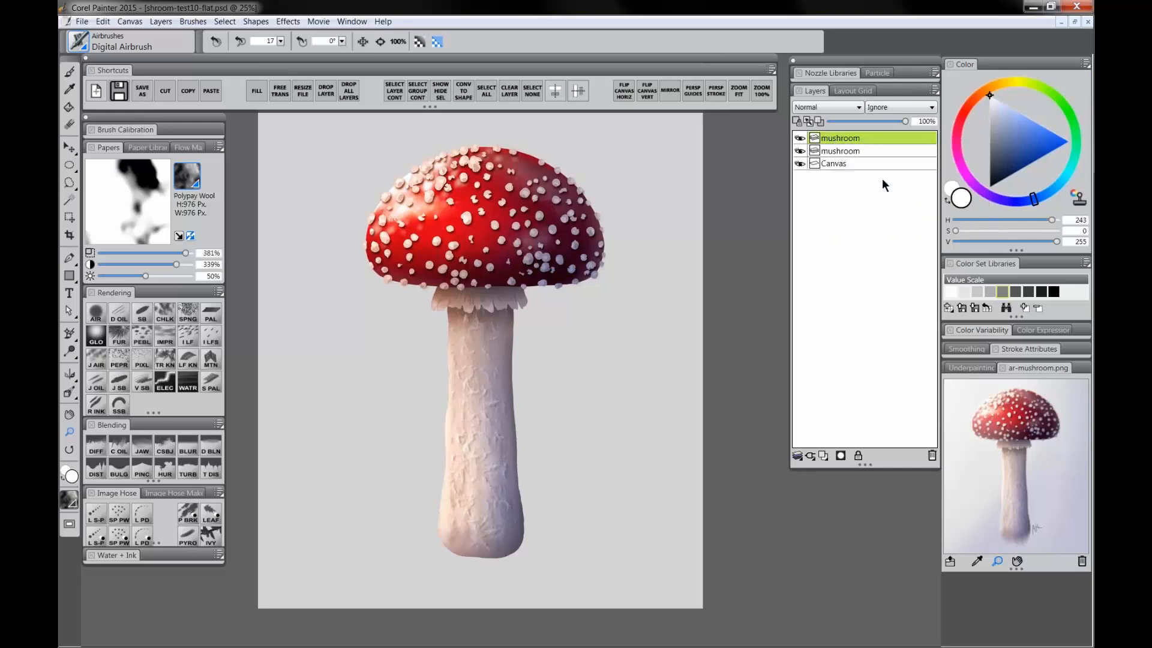
{"action": "double_click", "coordinate": [843, 138]}
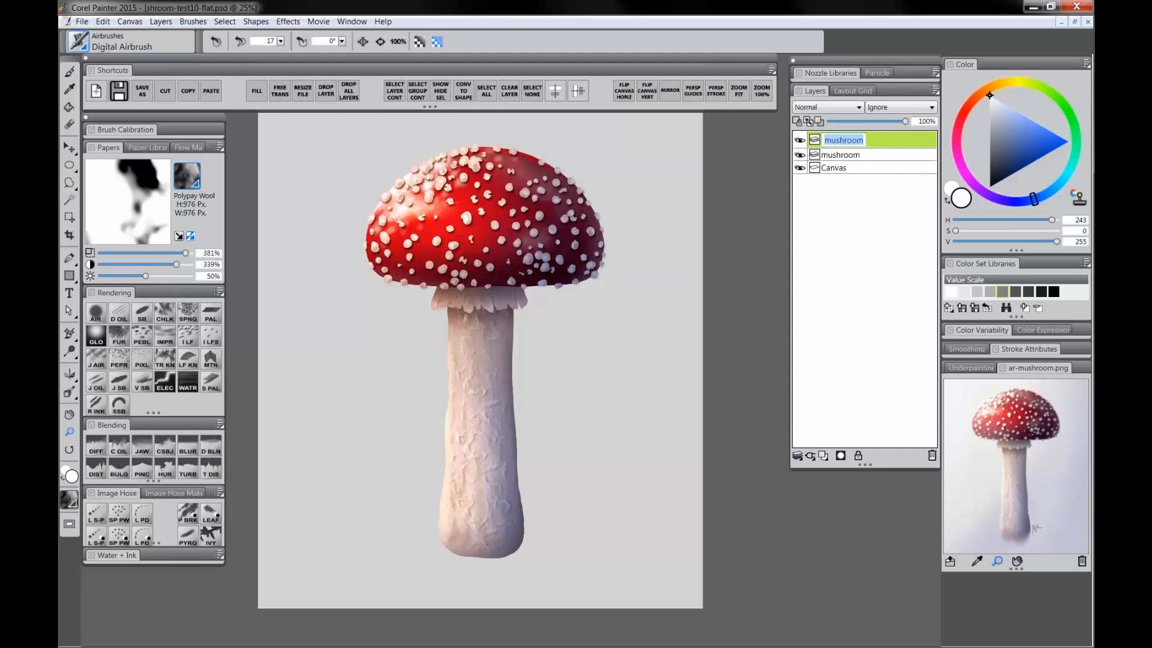
{"action": "type", "text": "focus"}
{"action": "key", "text": "Return"}
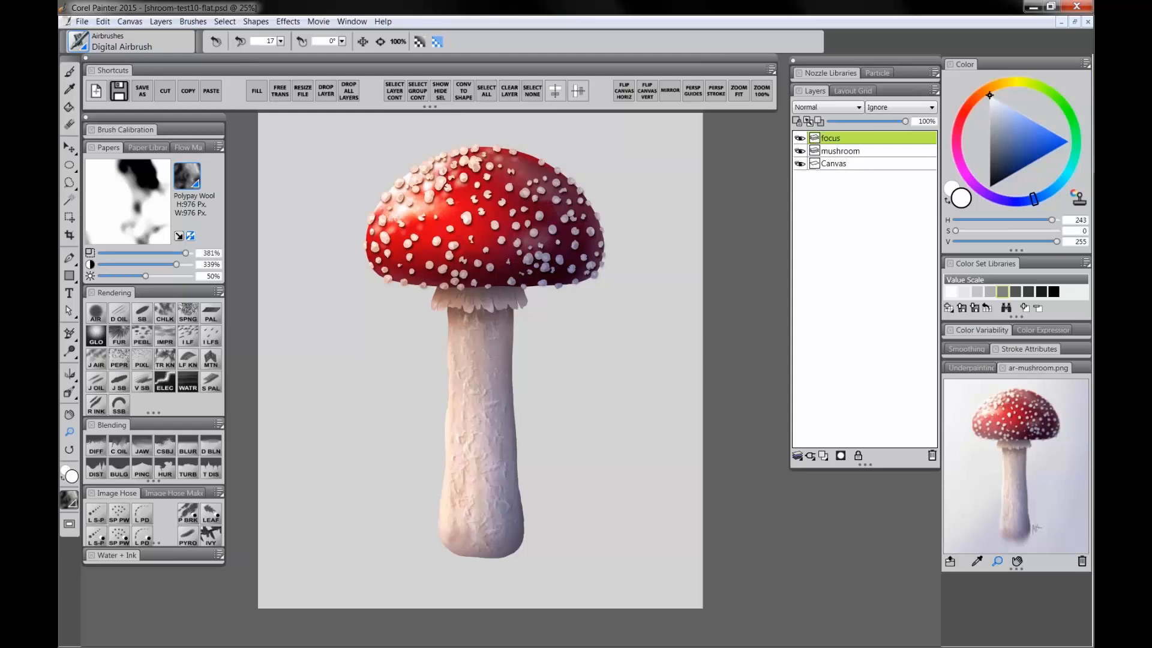
Step: Rename the original mushroom layer to blur
{"action": "double_click", "coordinate": [842, 151]}
{"action": "type", "text": "blur"}
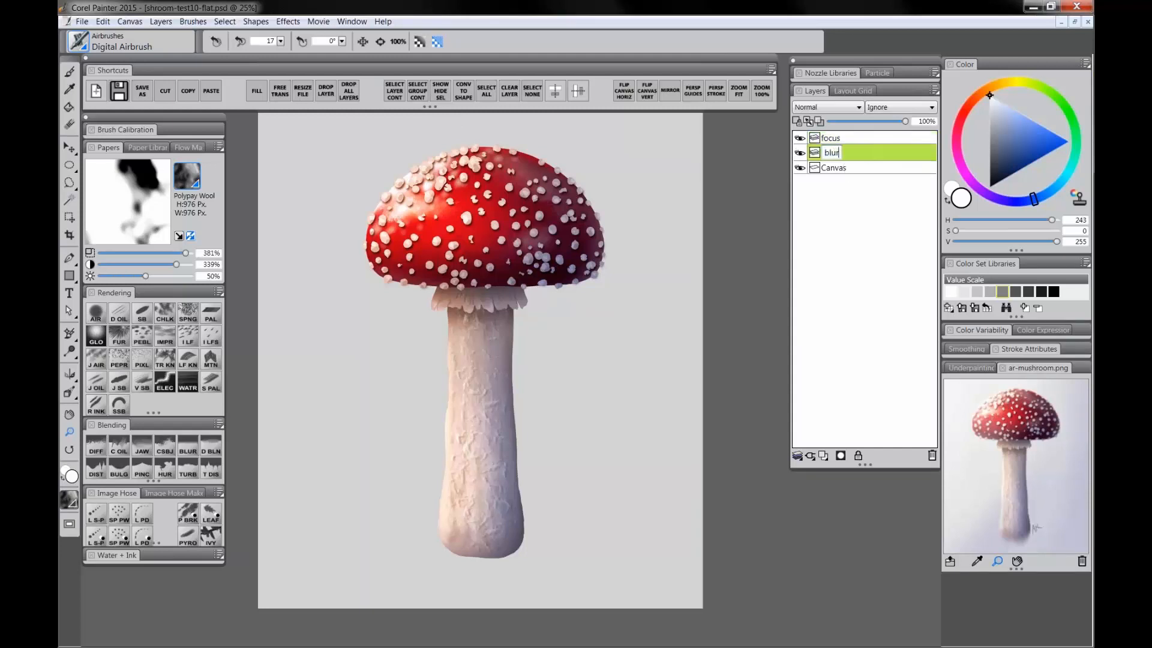
{"action": "key", "text": "Return"}
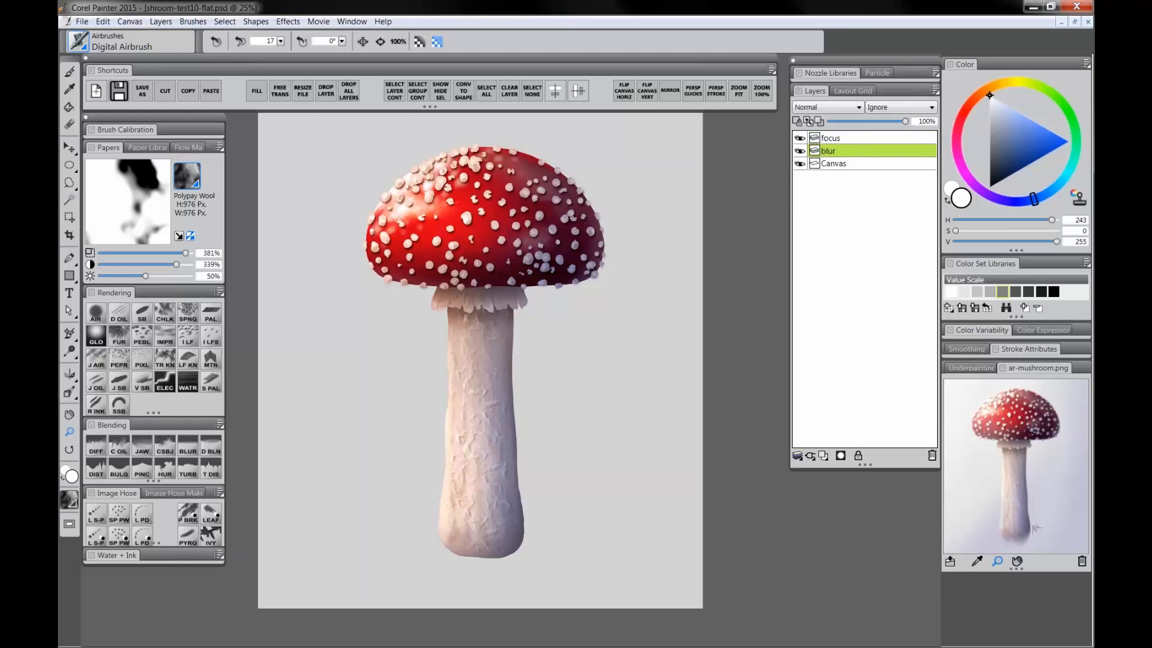
Step: Hide the focus layer and apply a Gaussian Soften effect to the blur layer with amount 29.48
{"action": "left_click", "coordinate": [799, 138]}
{"action": "left_click", "coordinate": [288, 21]}
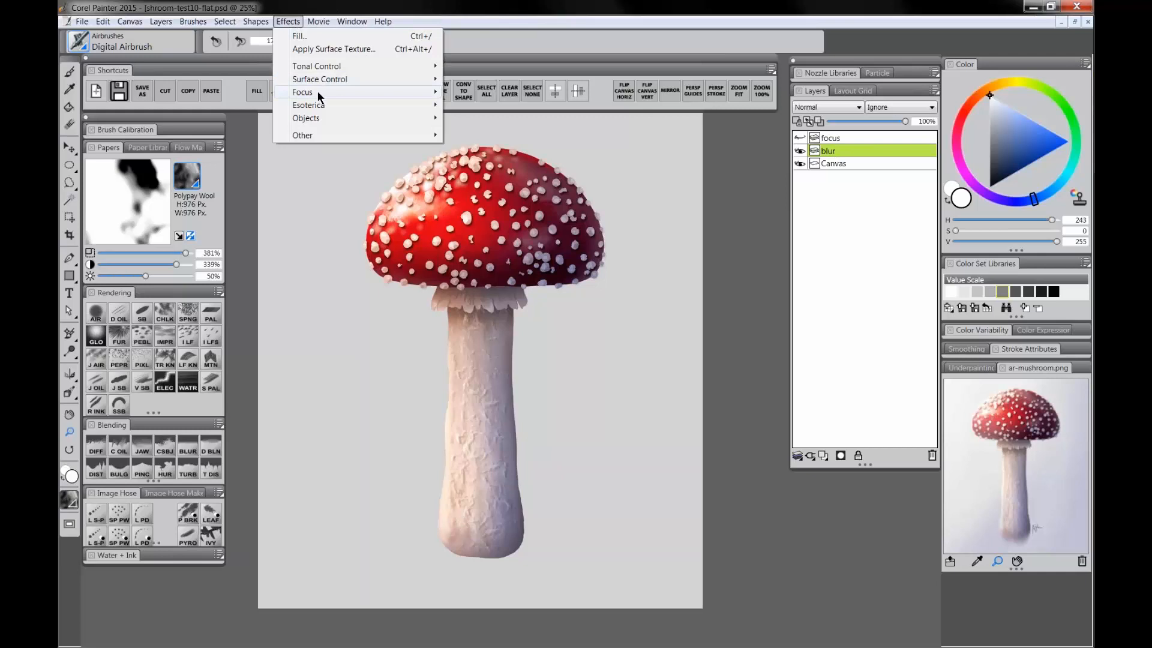
{"action": "mouse_move", "coordinate": [318, 91]}
{"action": "left_click", "coordinate": [485, 174]}
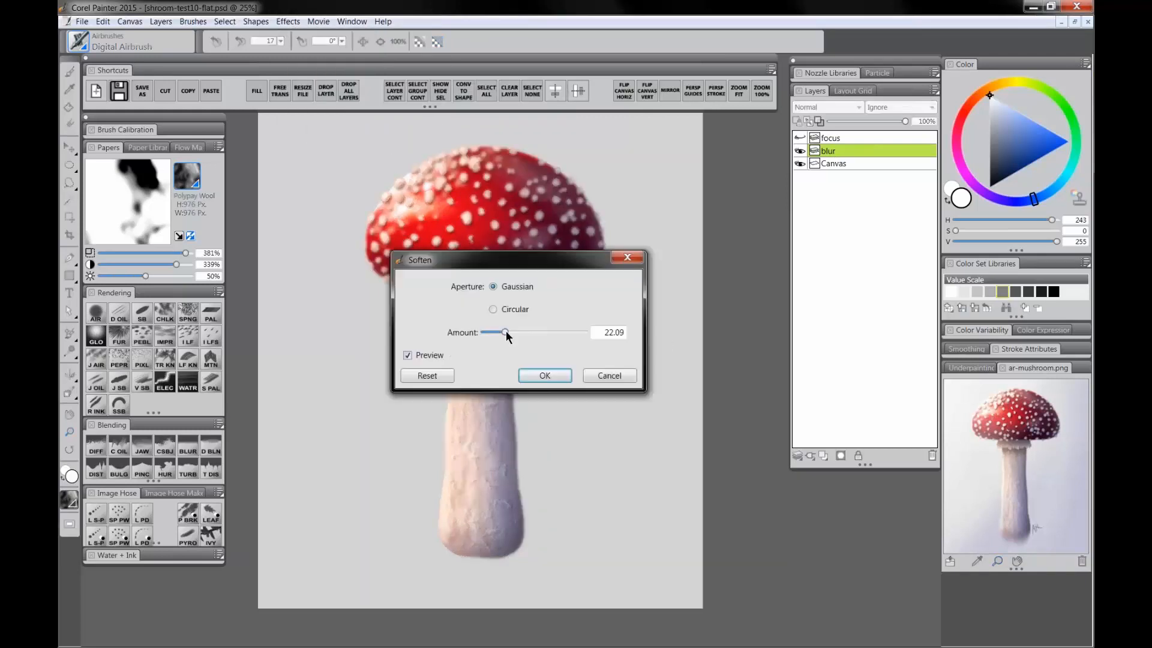
{"action": "left_click_drag", "start_coordinate": [503, 332], "coordinate": [513, 331]}
{"action": "left_click_drag", "start_coordinate": [517, 262], "coordinate": [620, 267]}
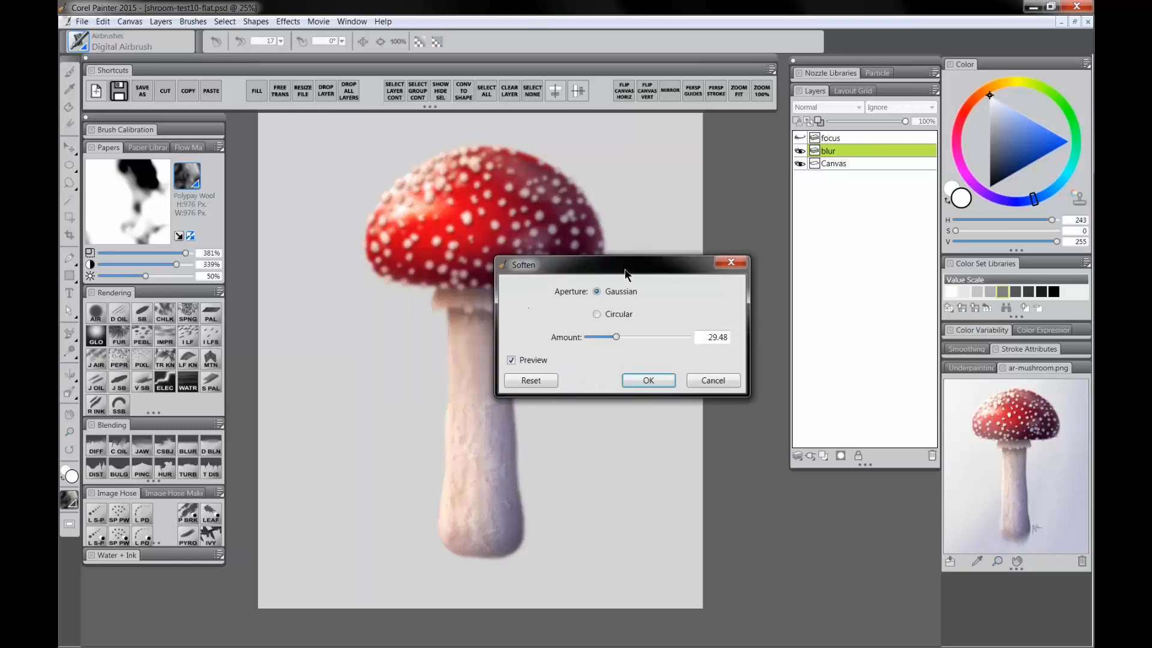
{"action": "left_click", "coordinate": [648, 380]}
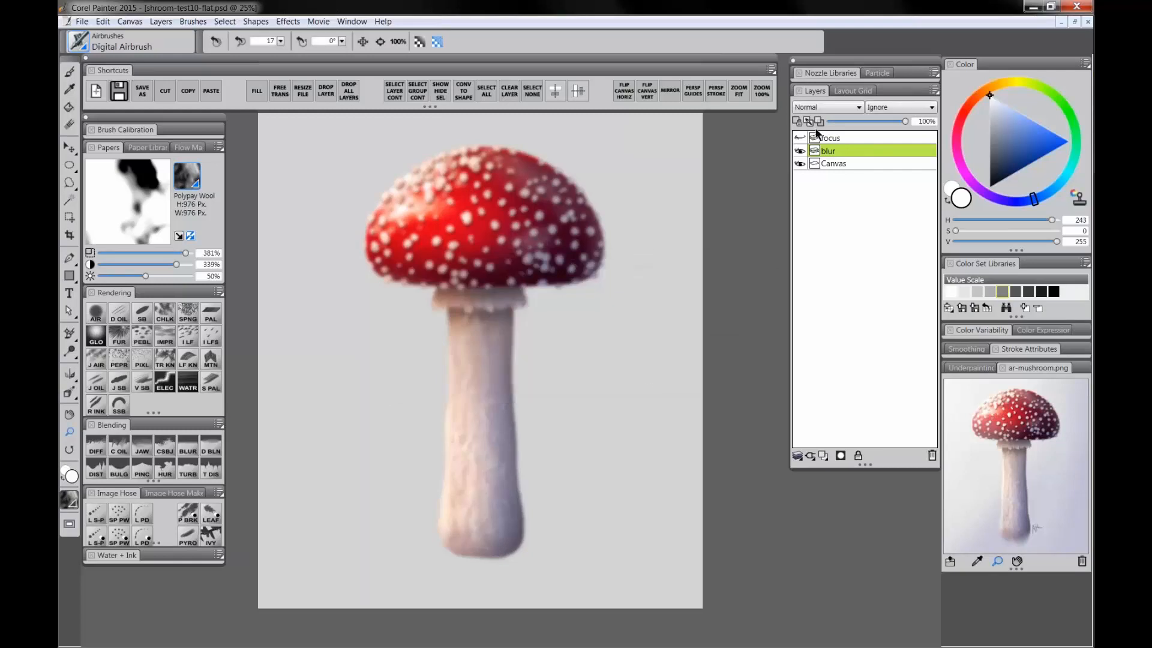
Step: Show the focus layer again, select it, and add a layer mask to it
{"action": "left_click", "coordinate": [800, 138]}
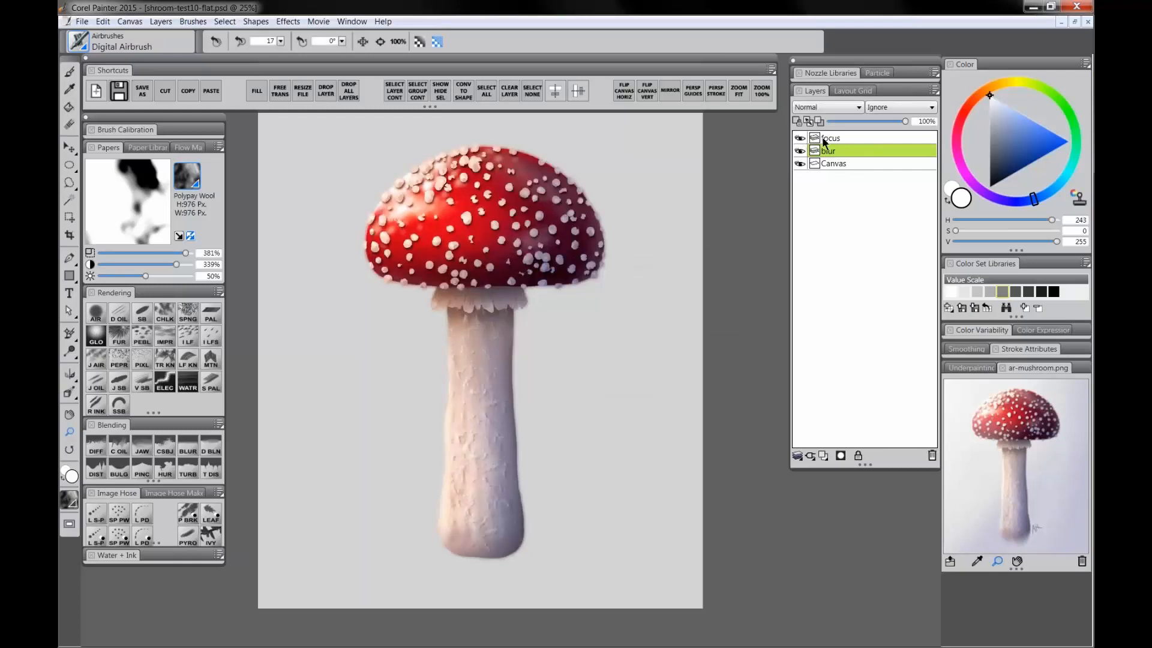
{"action": "left_click", "coordinate": [833, 137]}
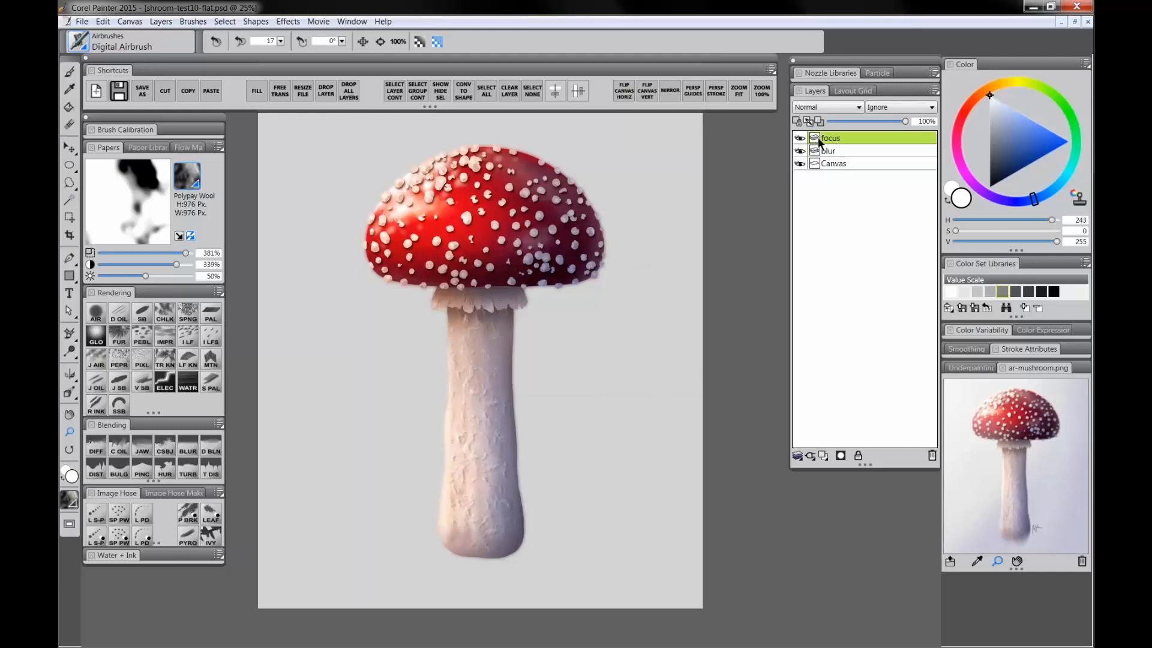
{"action": "left_click", "coordinate": [841, 457]}
Step: Set the color to black and fill the focus layer's mask with it at 100% opacity
{"action": "mouse_move", "coordinate": [990, 96]}
{"action": "left_mouse_down"}
{"action": "mouse_move", "coordinate": [1014, 149]}
{"action": "mouse_move", "coordinate": [989, 187]}
{"action": "left_mouse_up"}
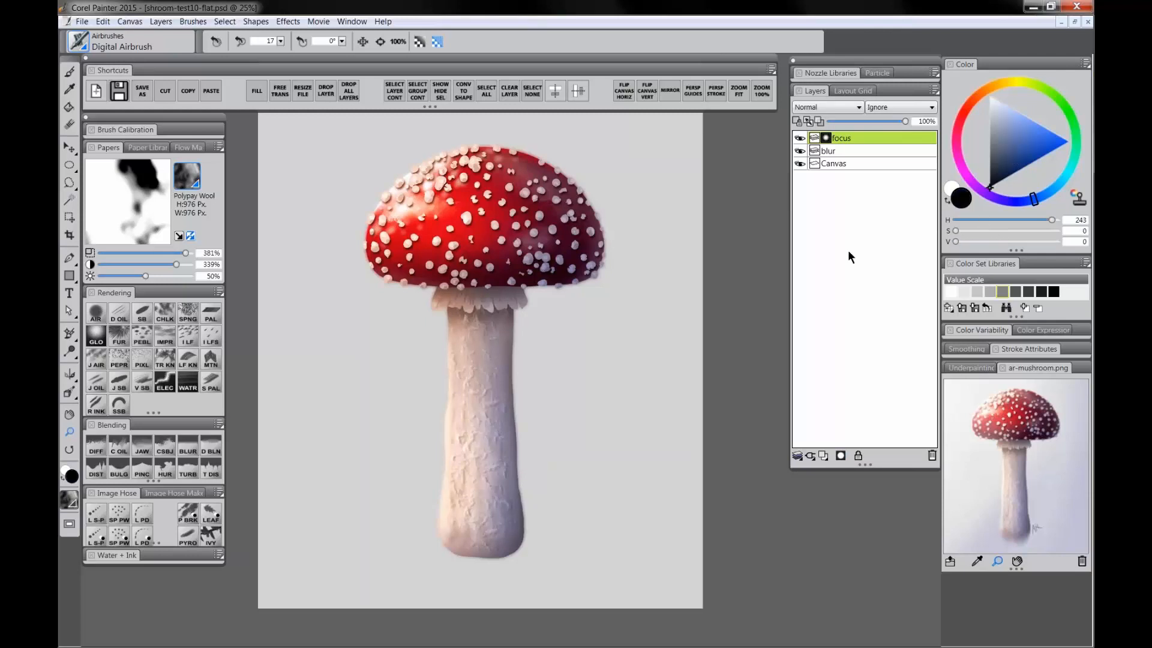
{"action": "key", "text": "b"}
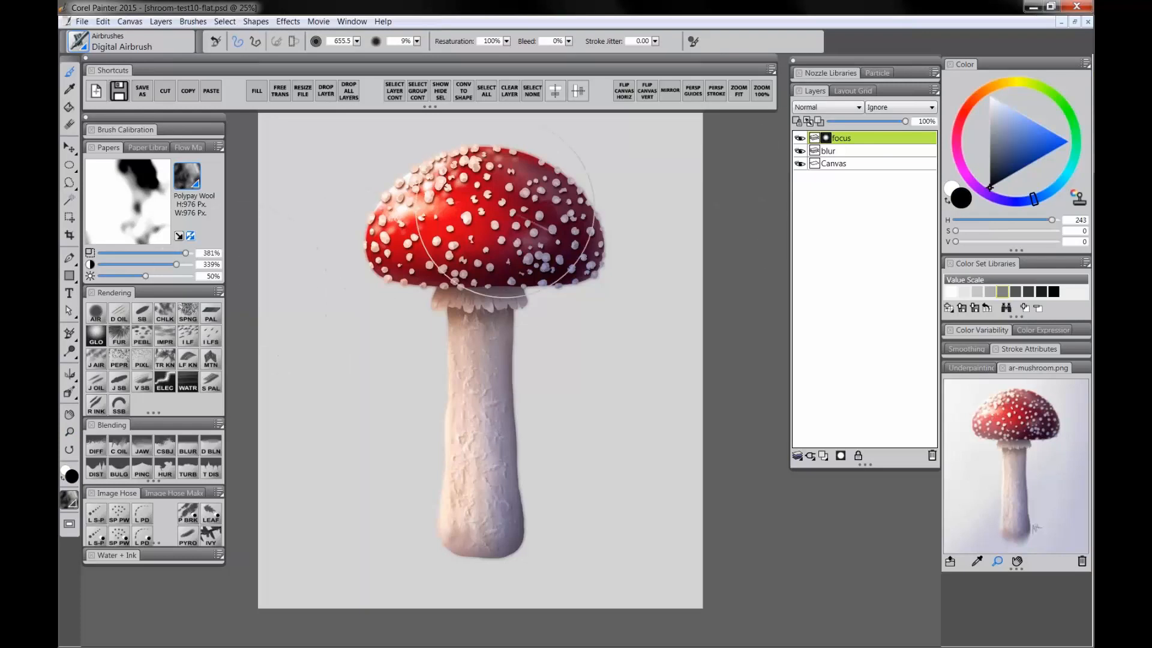
{"action": "left_click", "coordinate": [257, 96]}
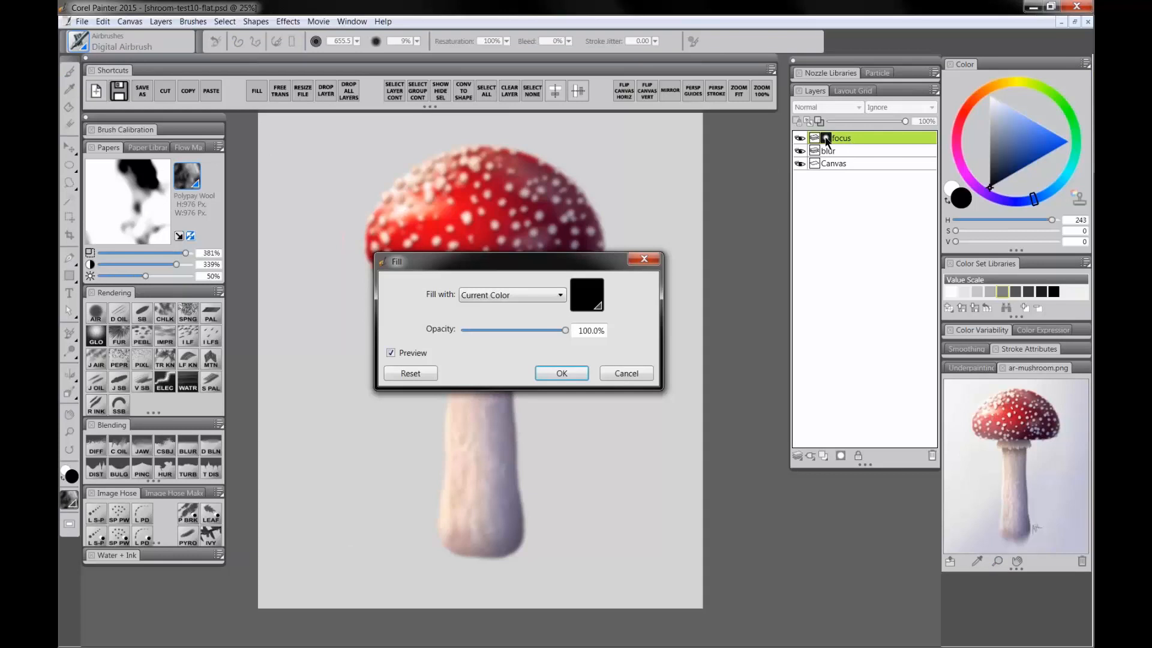
{"action": "left_click", "coordinate": [561, 373]}
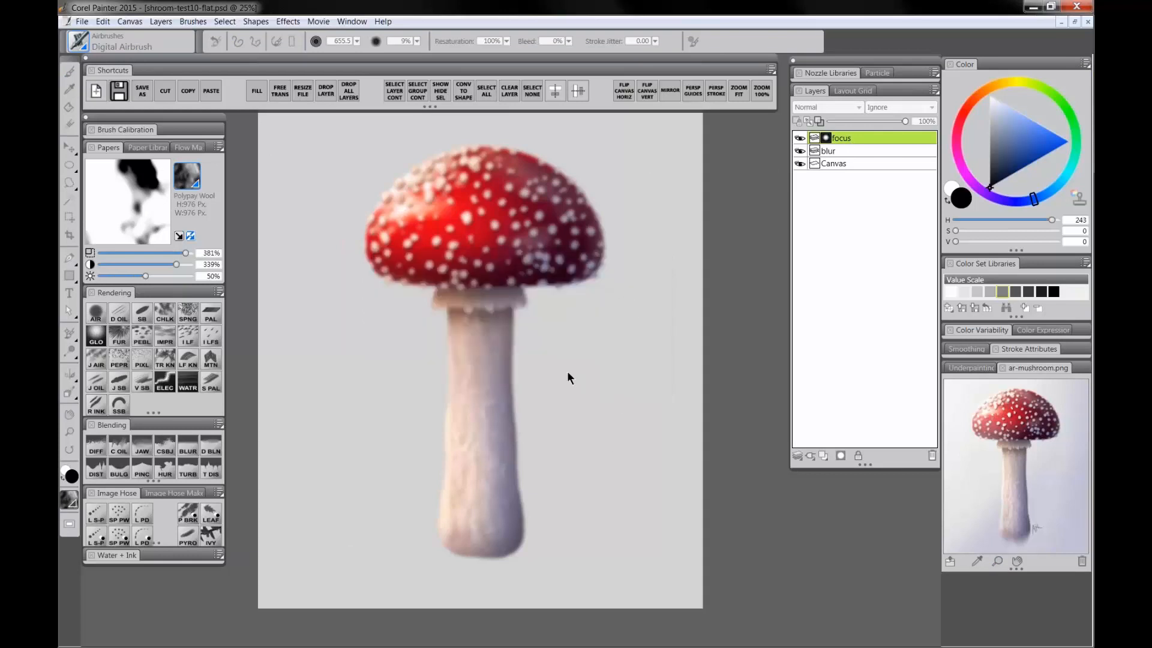
Step: Set the color to white and target the focus layer's mask for painting
{"action": "left_click_drag", "start_coordinate": [1003, 172], "coordinate": [988, 94]}
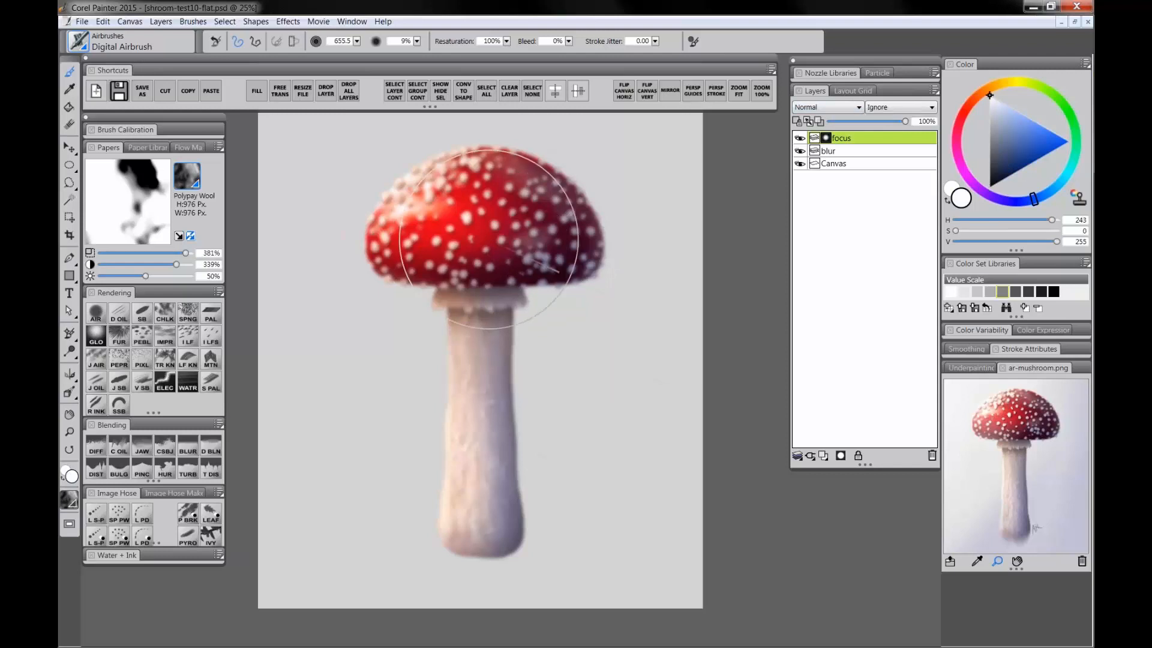
{"action": "left_click", "coordinate": [827, 138]}
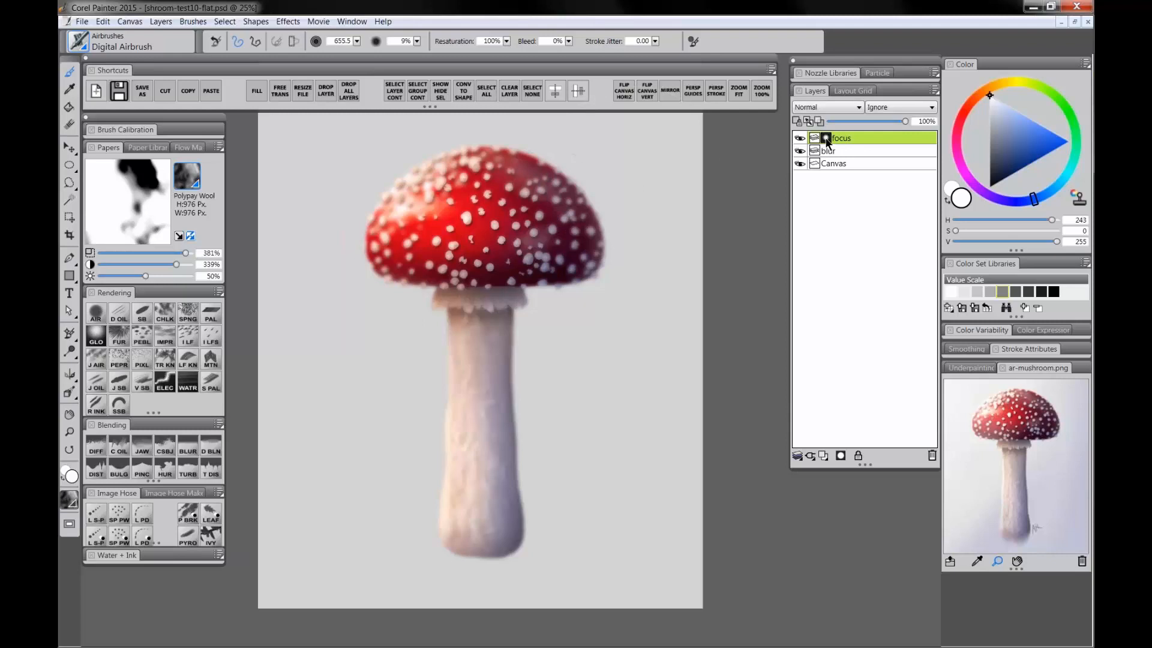
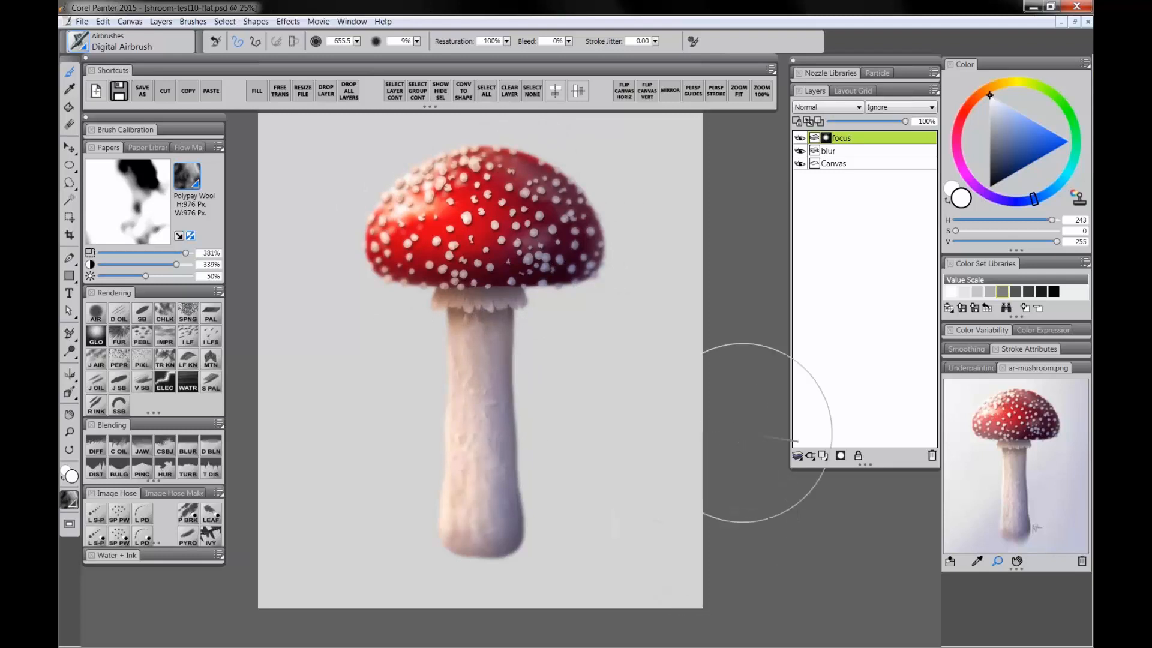
Step: Paint black on the focus layer's mask and drop all layers onto the canvas
{"action": "left_click_drag", "start_coordinate": [1016, 142], "coordinate": [988, 195]}
{"action": "left_click_drag", "start_coordinate": [604, 242], "coordinate": [585, 225]}
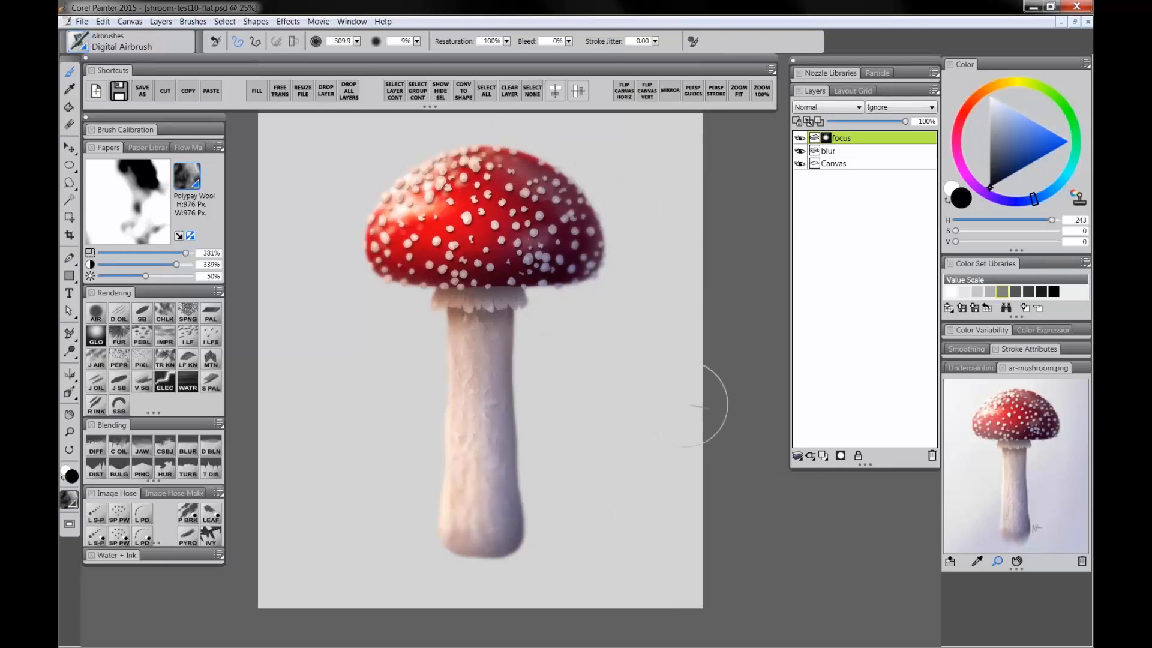
{"action": "left_click", "coordinate": [348, 91]}
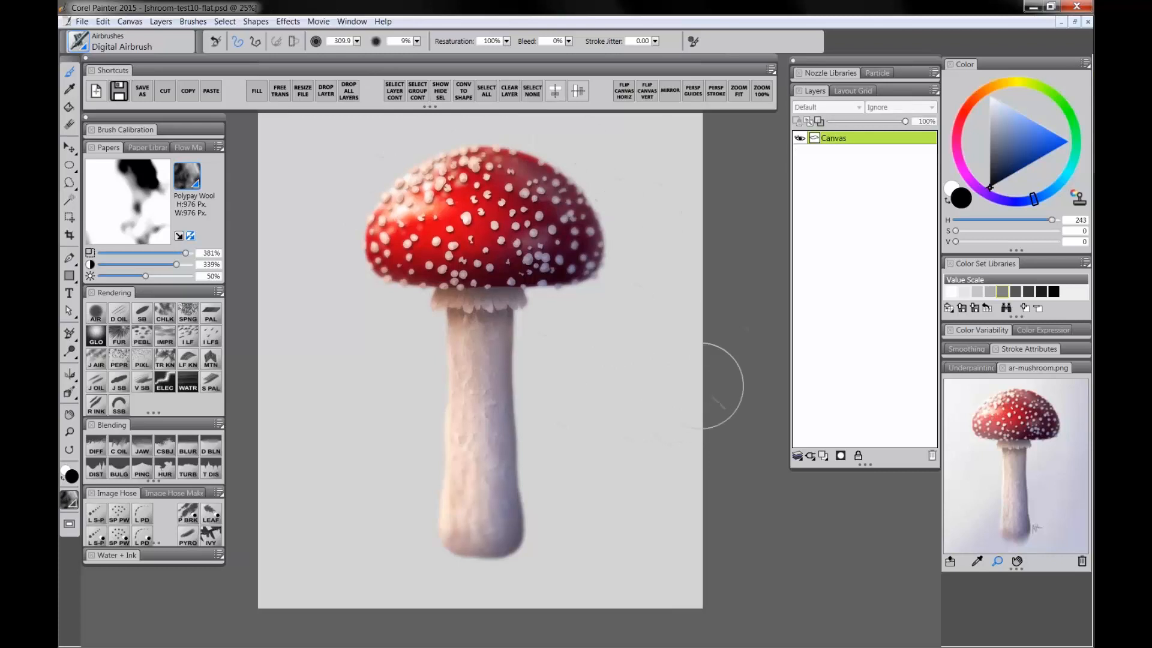
Step: Add a new layer and name it signature
{"action": "left_click", "coordinate": [823, 455]}
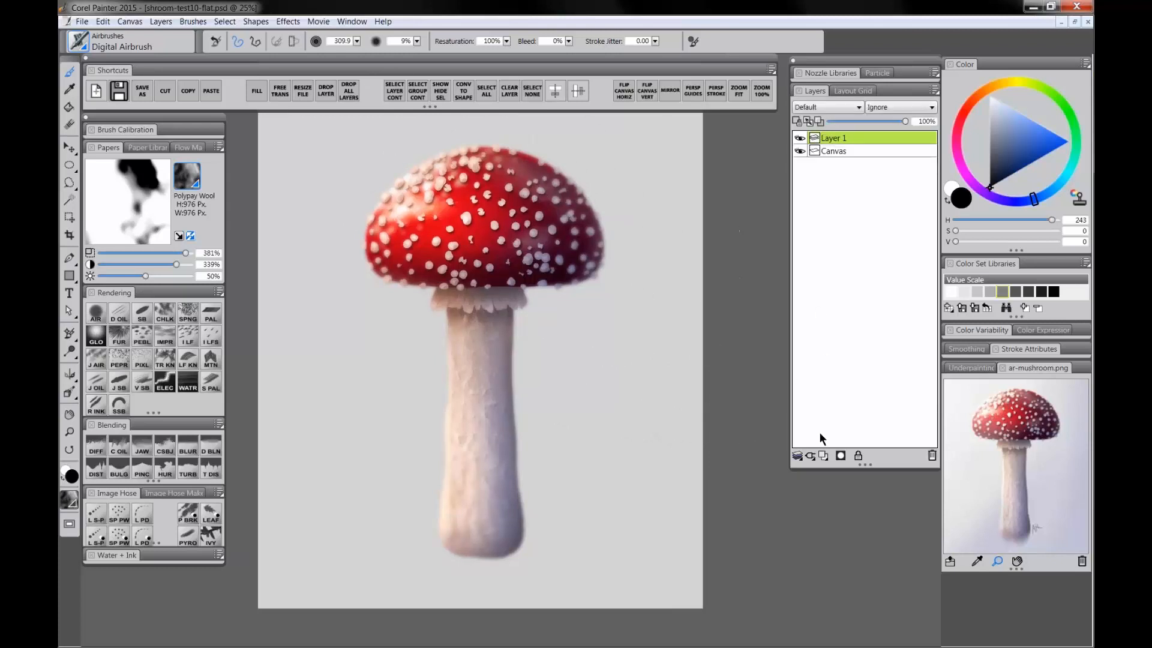
{"action": "double_click", "coordinate": [837, 139]}
{"action": "type", "text": "s"}
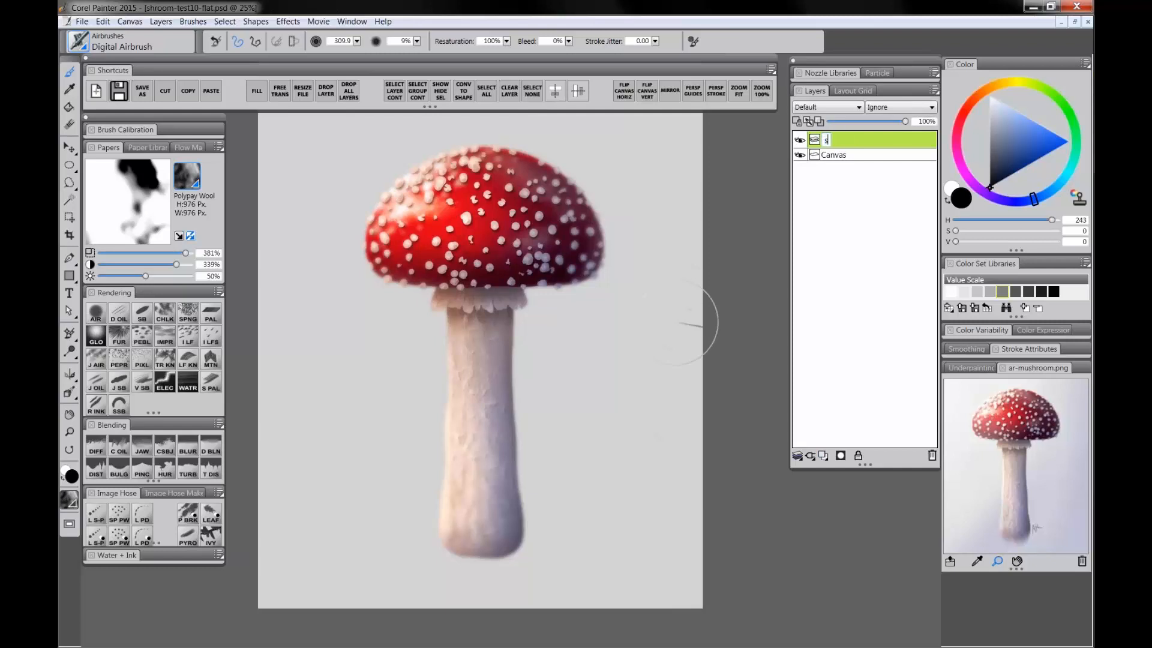
{"action": "type", "text": "ignature"}
{"action": "key", "text": "Return"}
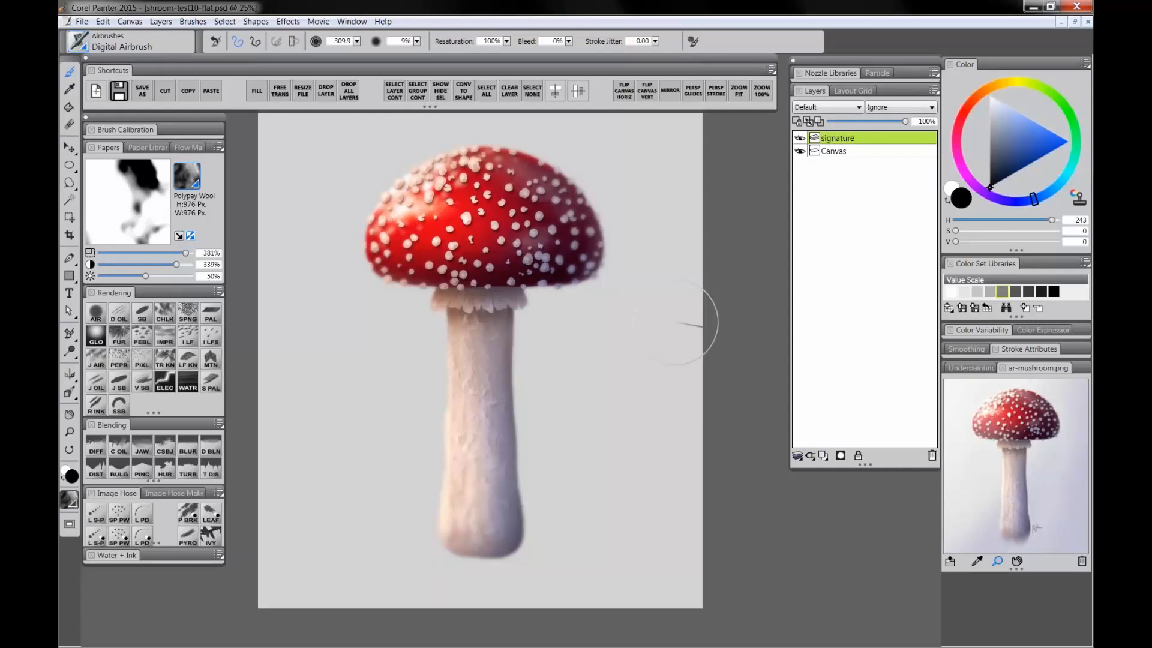
Step: Sign the initials AR beside the stem's lower end with a dark Smooth Scratchboard brush
{"action": "left_click", "coordinate": [990, 156]}
{"action": "left_click", "coordinate": [142, 321]}
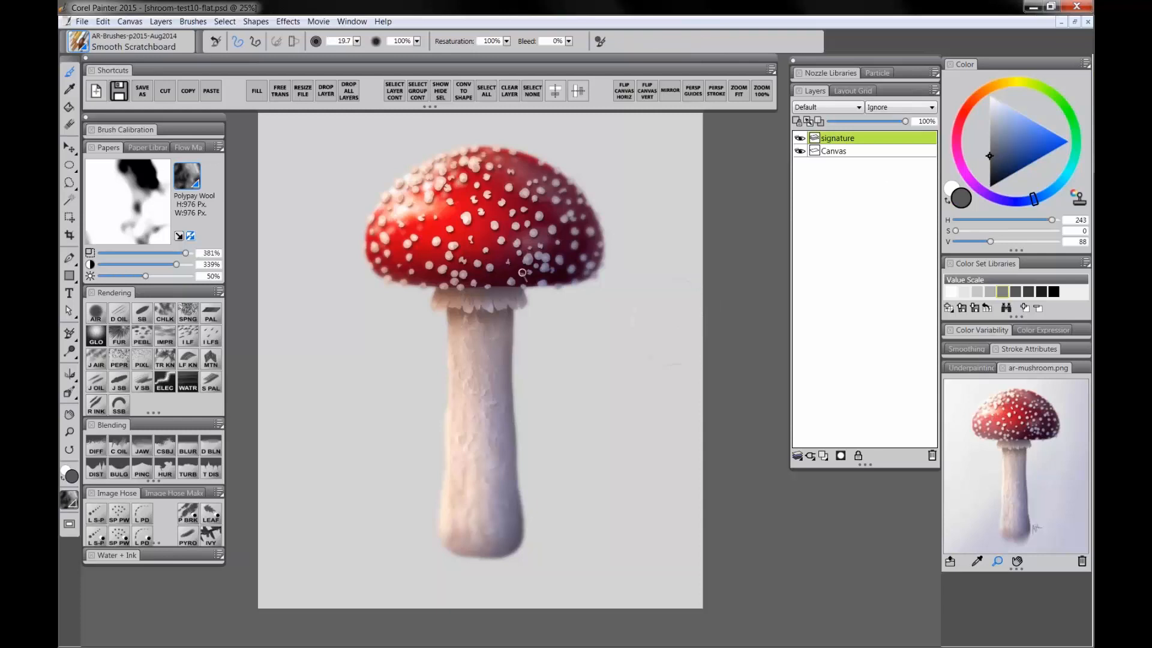
{"action": "left_click", "coordinate": [518, 311], "text": "alt"}
{"action": "left_click_drag", "start_coordinate": [531, 495], "coordinate": [530, 514]}
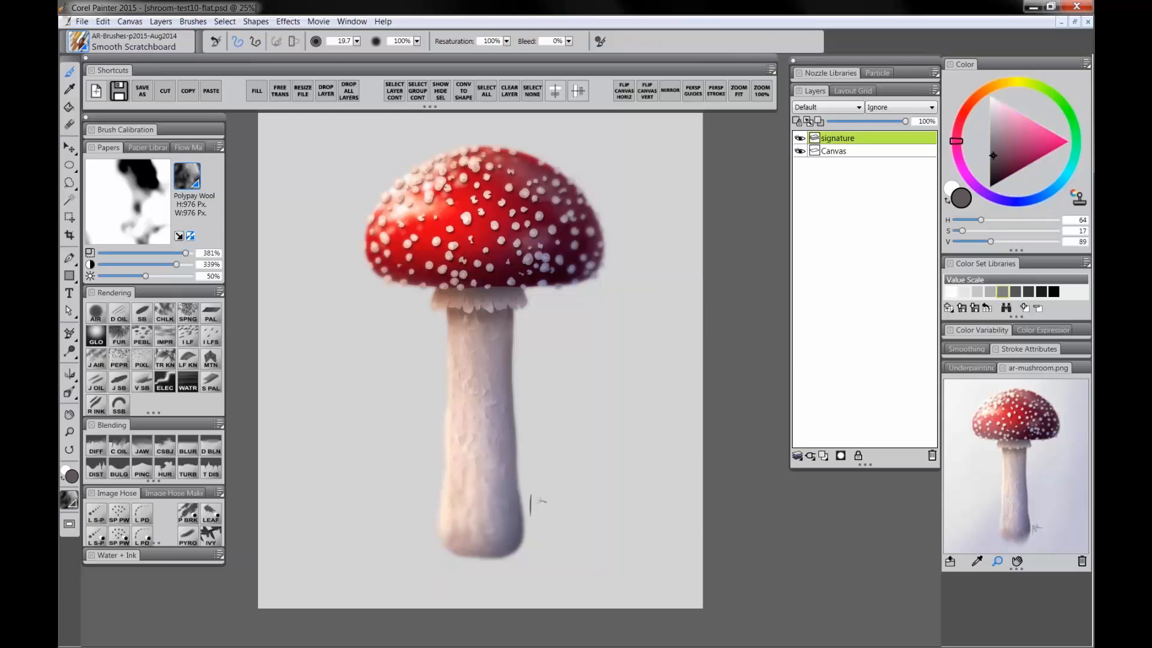
{"action": "left_click_drag", "start_coordinate": [532, 496], "coordinate": [537, 505]}
{"action": "mouse_move", "coordinate": [538, 494]}
{"action": "left_mouse_down"}
{"action": "mouse_move", "coordinate": [537, 504]}
{"action": "mouse_move", "coordinate": [554, 501]}
{"action": "left_mouse_up"}
{"action": "left_click", "coordinate": [139, 89]}
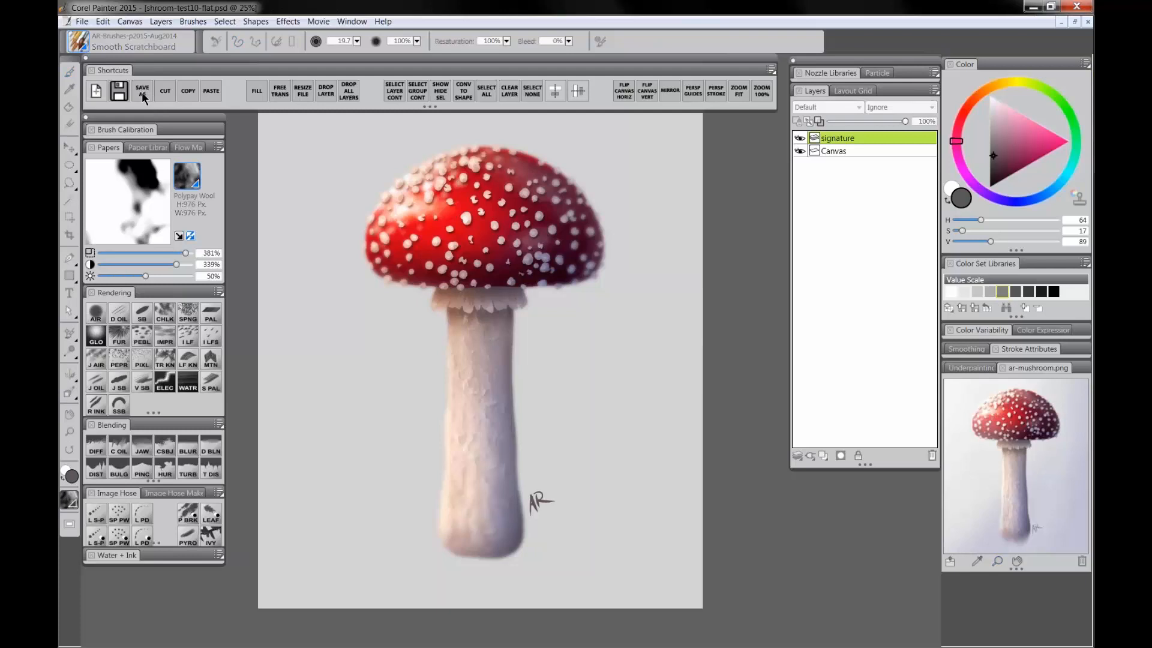
{"action": "left_click", "coordinate": [467, 441]}
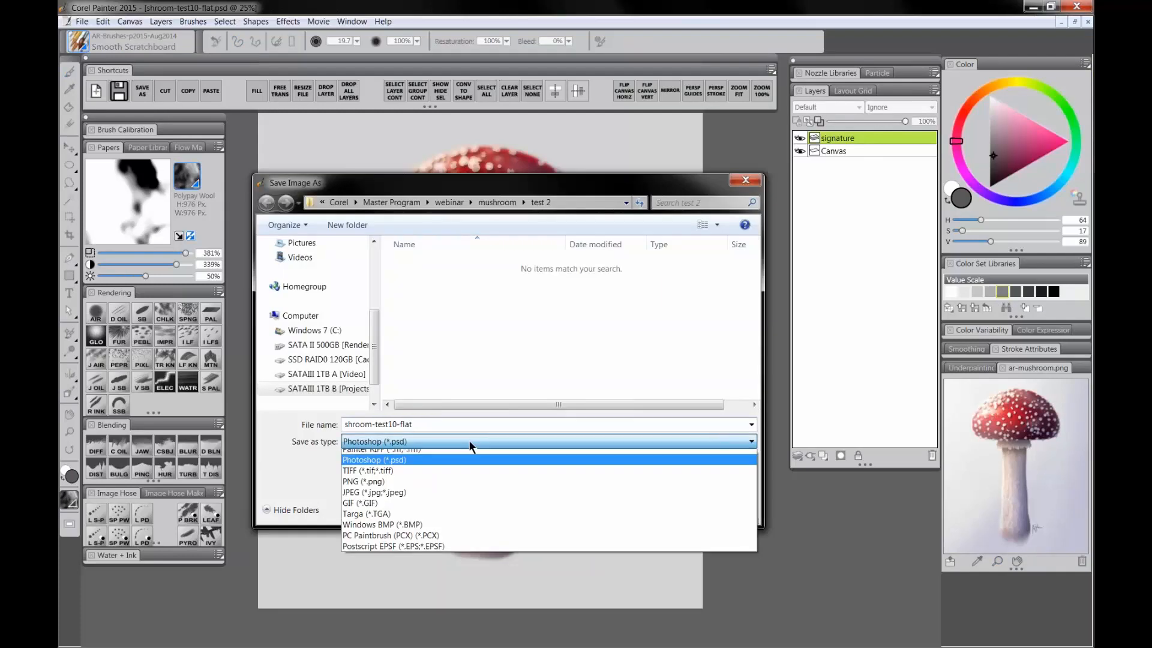
{"action": "left_click", "coordinate": [381, 478]}
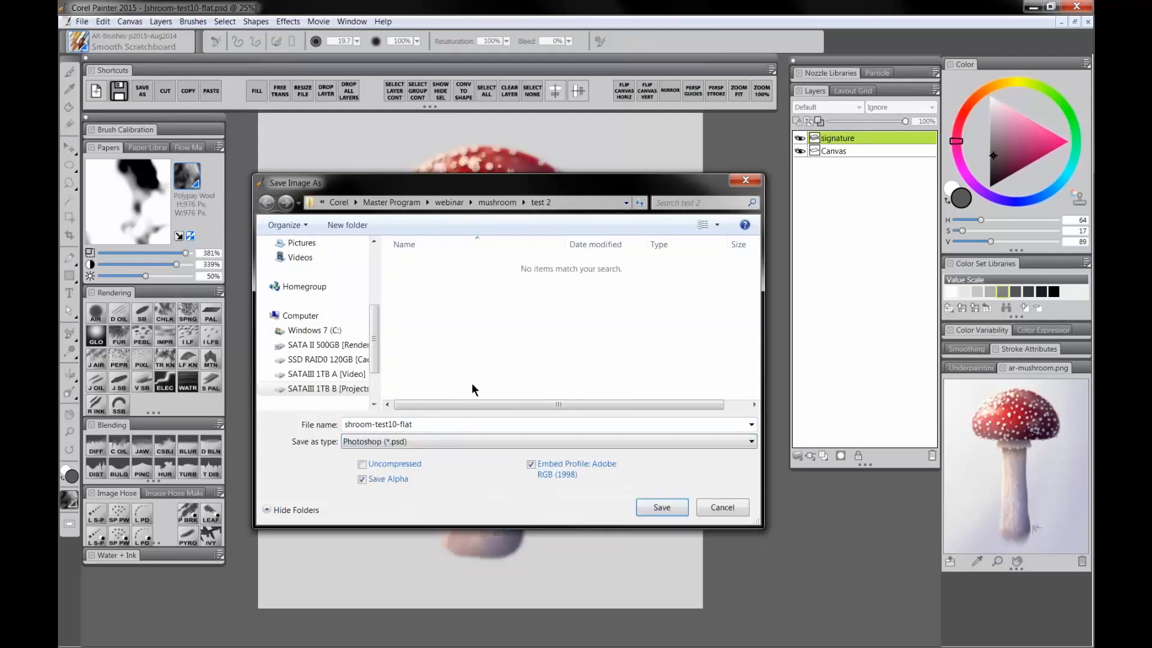
{"action": "left_click", "coordinate": [722, 507]}
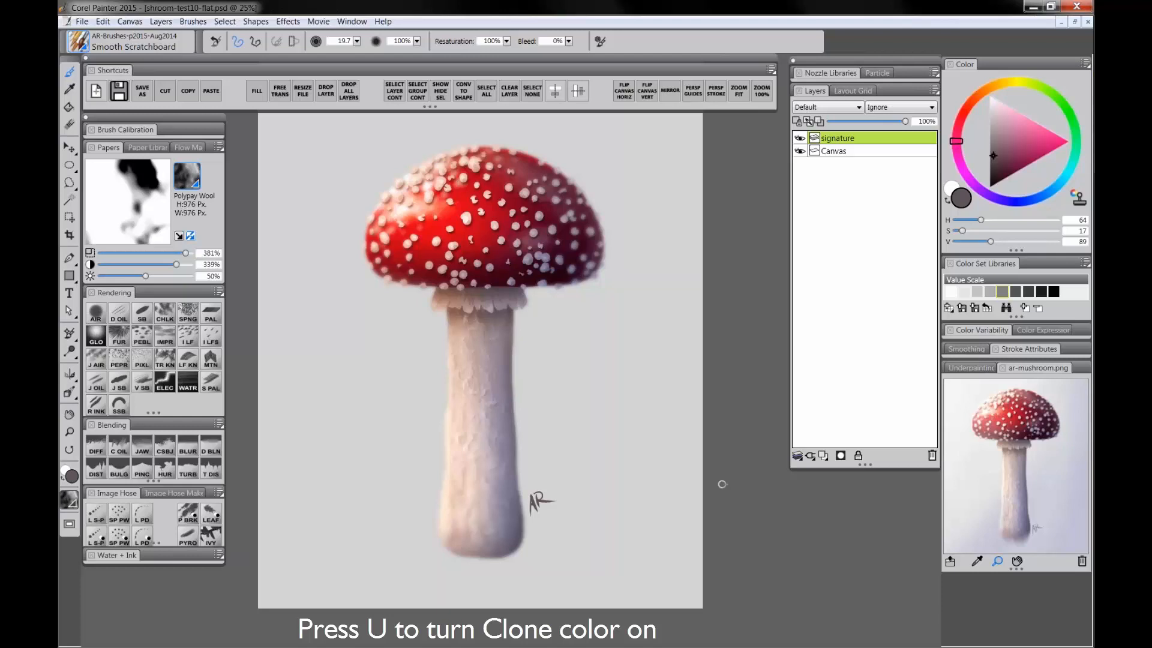
Step: Toggle the Clone Color option for the brush on and off
{"action": "key", "text": "u"}
{"action": "left_click", "coordinate": [1078, 198]}
{"action": "left_click", "coordinate": [1079, 198]}
Step: Close the Firefox software update dialog without updating
{"action": "left_click", "coordinate": [351, 22]}
{"action": "left_click", "coordinate": [353, 20]}
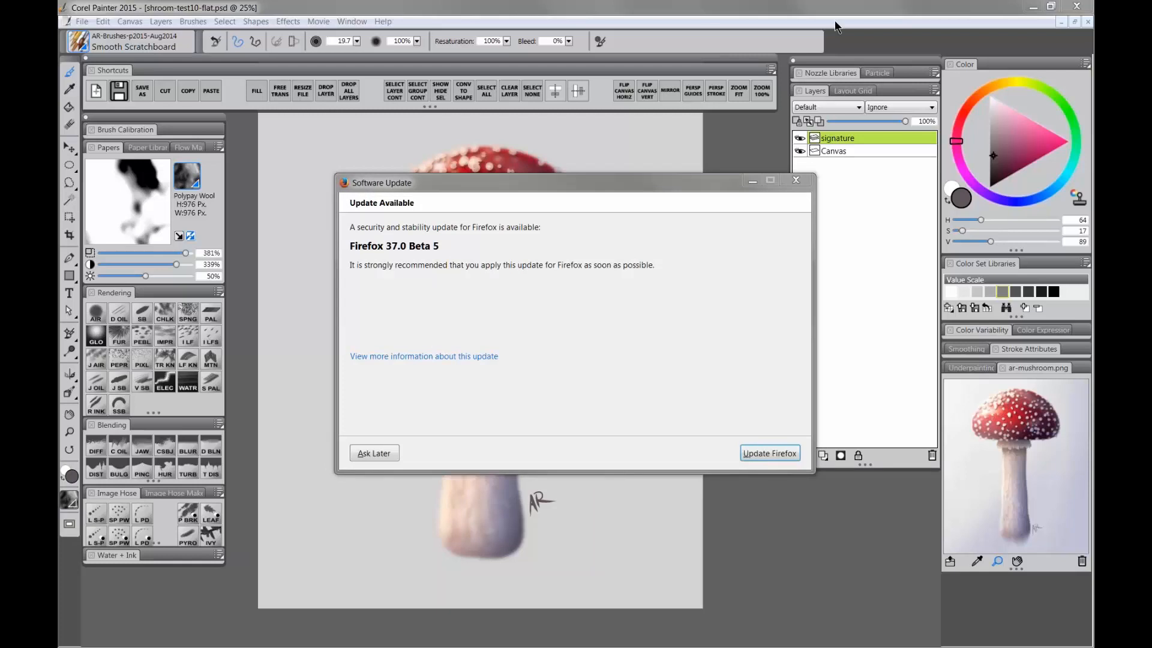
{"action": "left_click", "coordinate": [795, 180]}
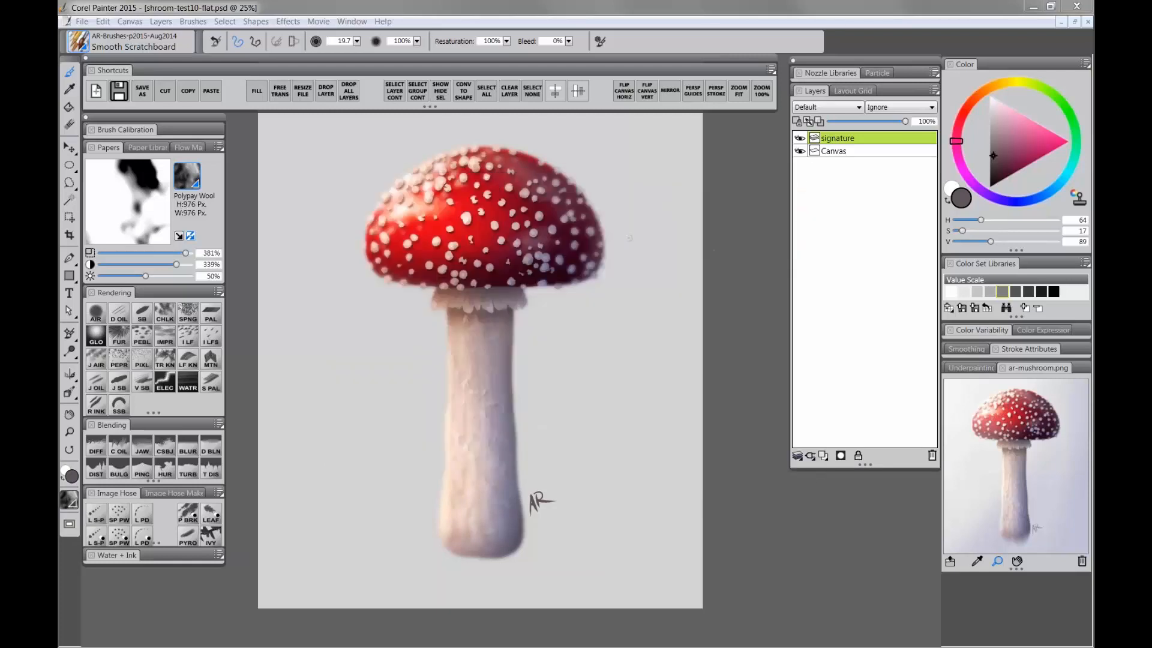